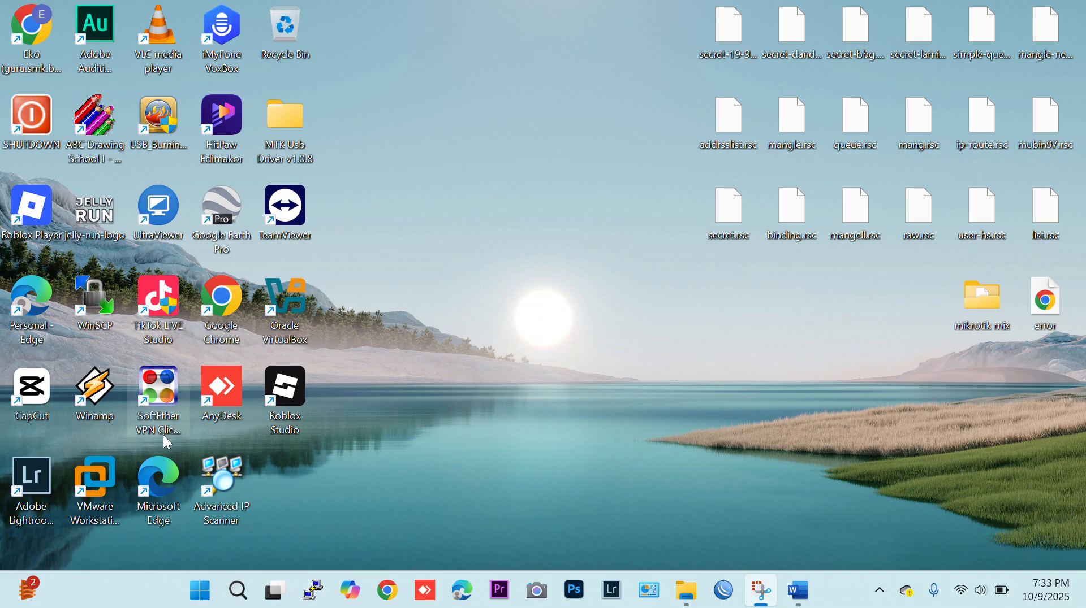
Open VMware Workstation Pro and review the network topology diagram in the Word module before returning to VMware.
left_click(111, 479)
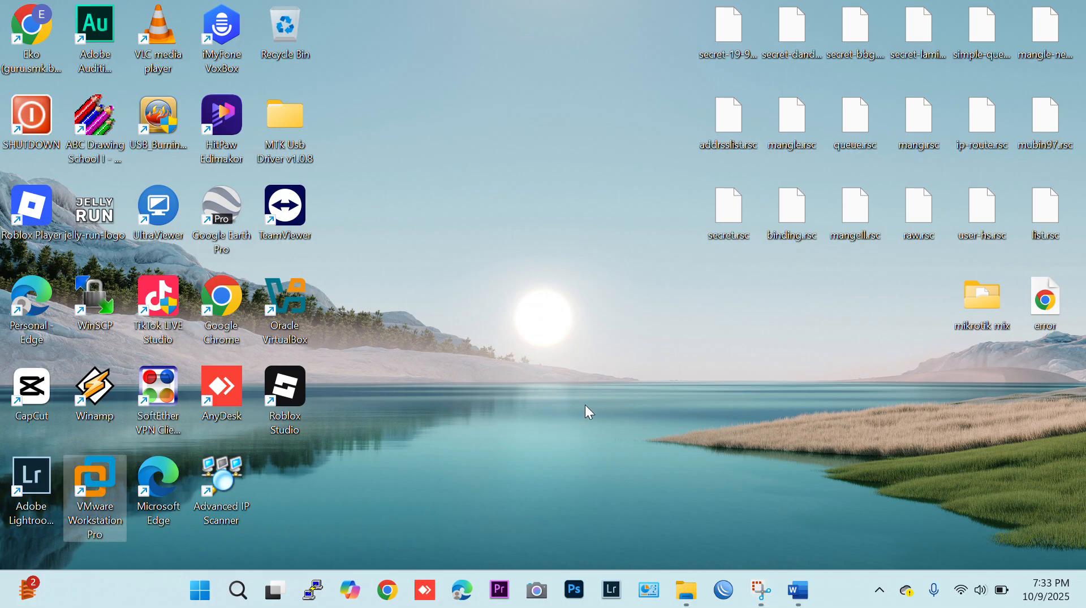
double_click(98, 498)
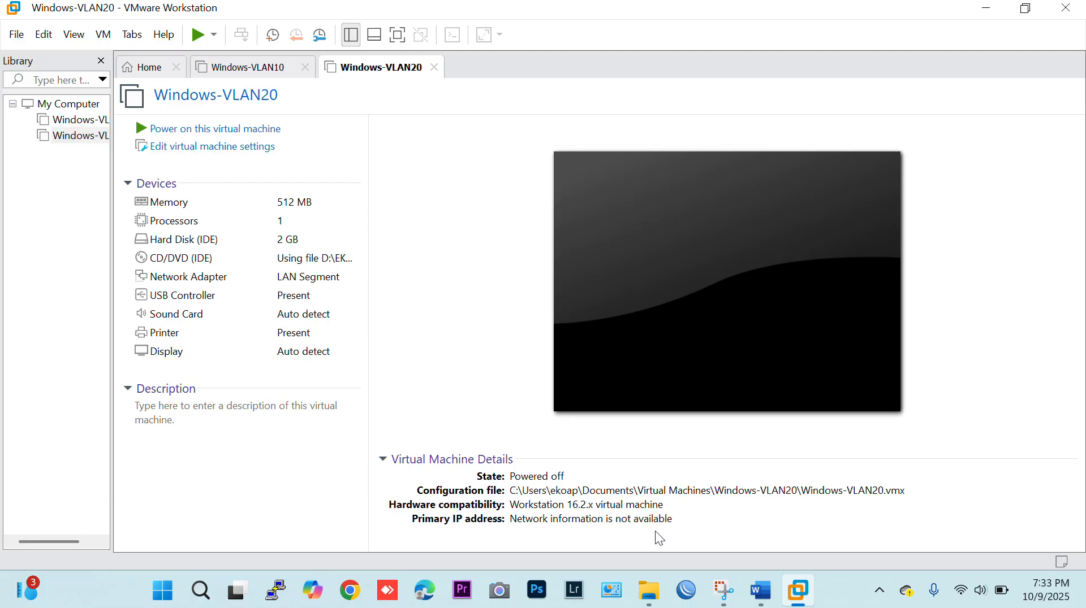
left_click(776, 603)
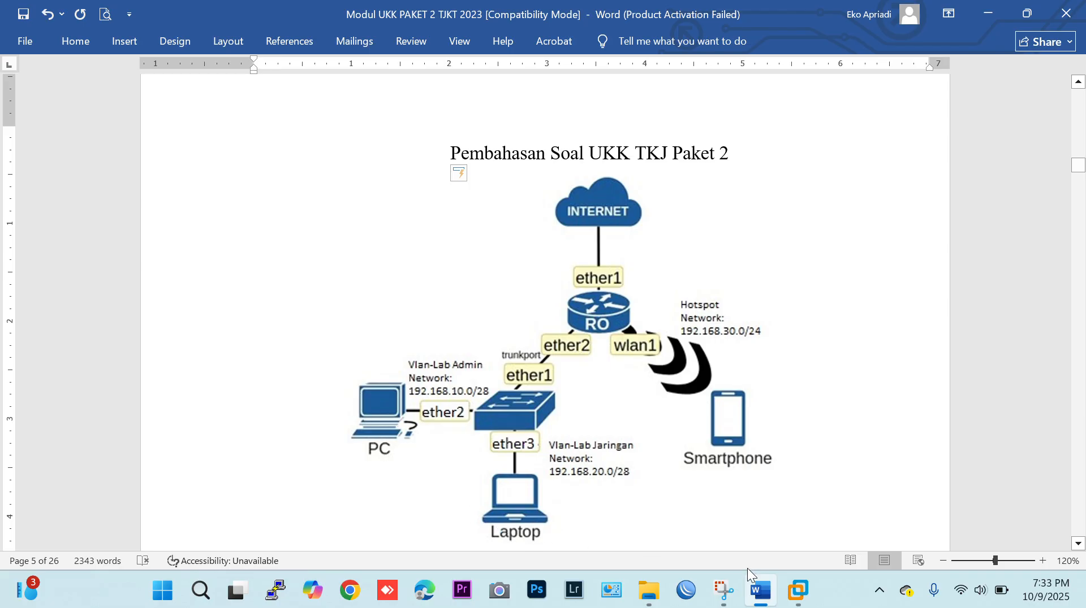
left_click(797, 591)
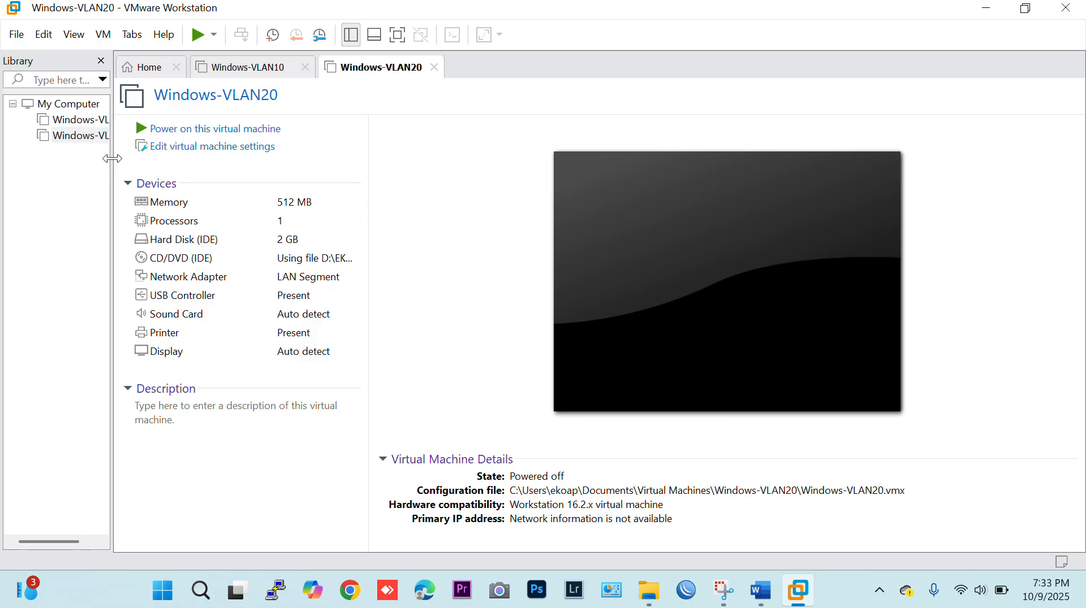
Widen the virtual machine library list and open the Virtual Network Editor.
left_click_drag(112, 159, 166, 159)
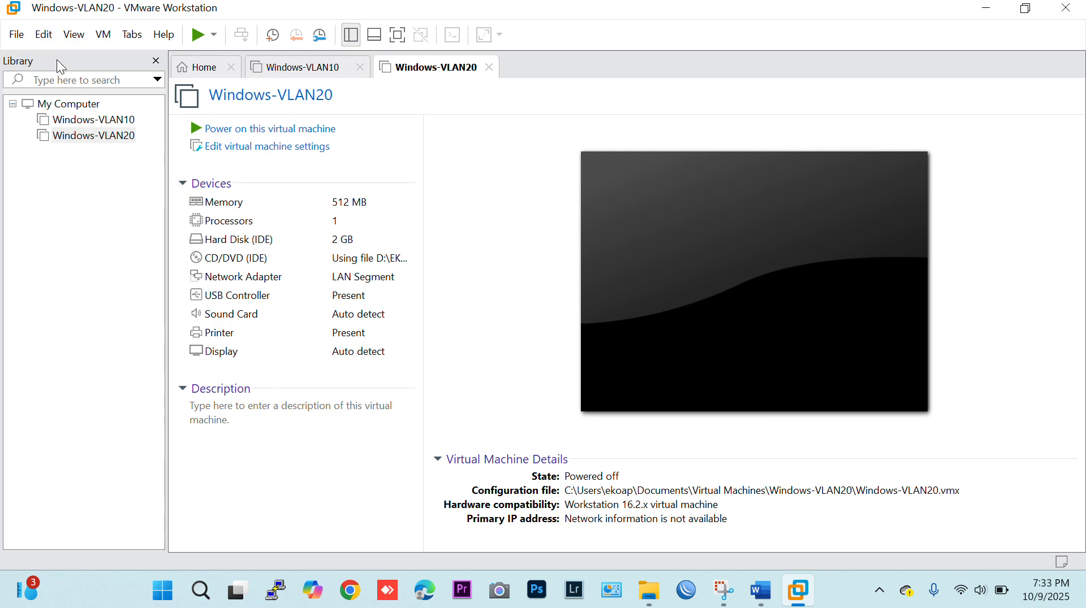
left_click(44, 35)
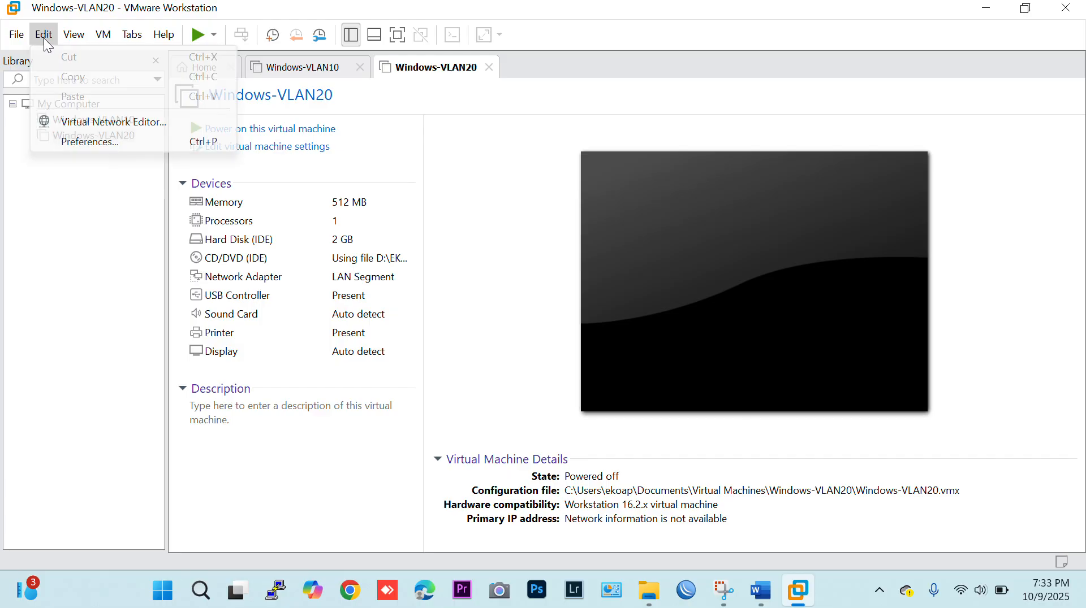
left_click(115, 120)
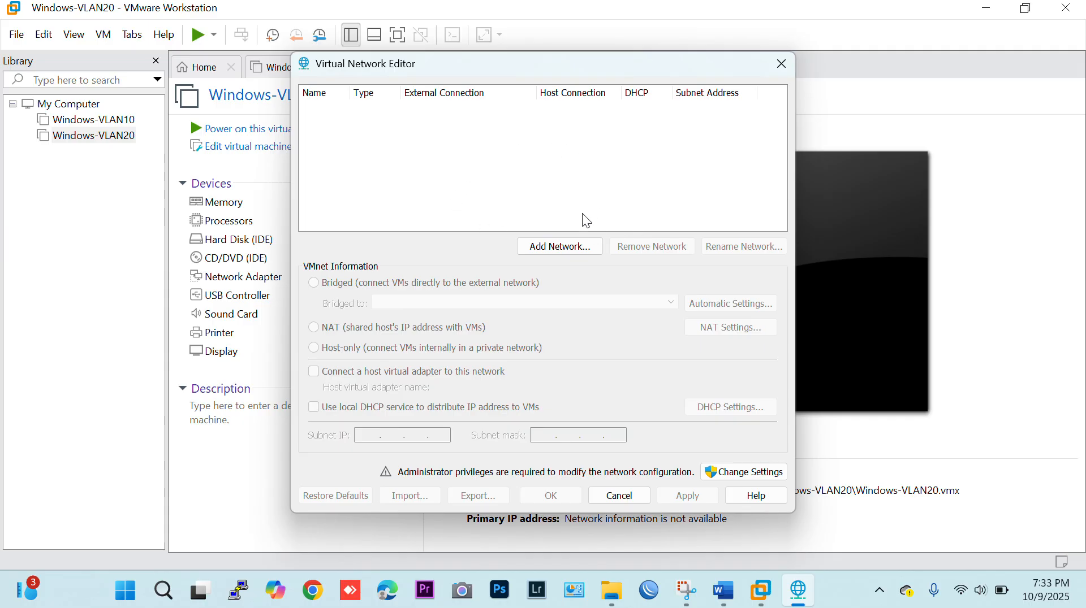
left_click(567, 249)
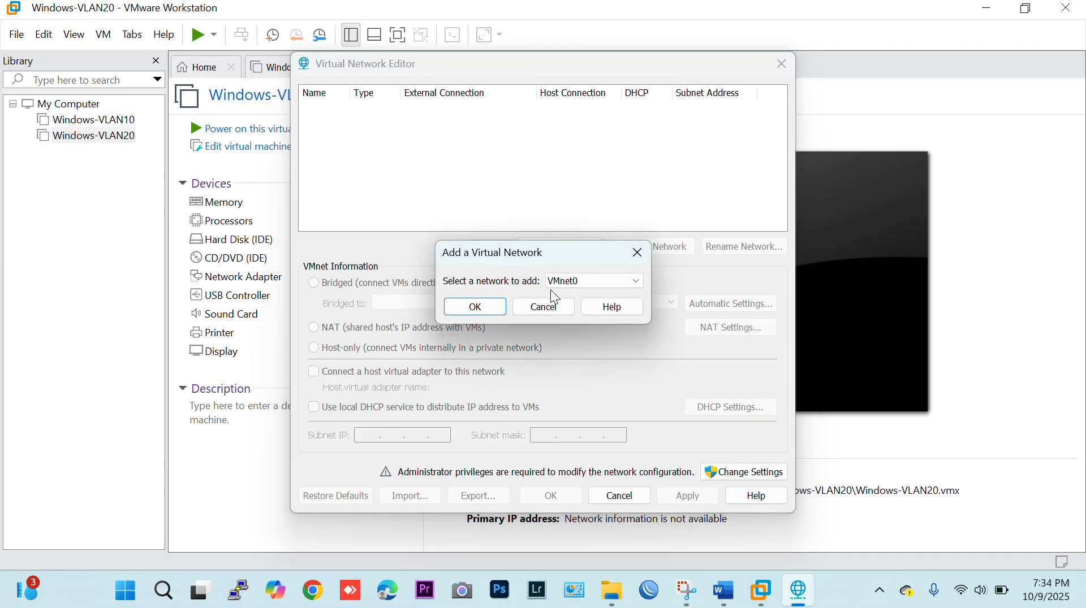
left_click(486, 306)
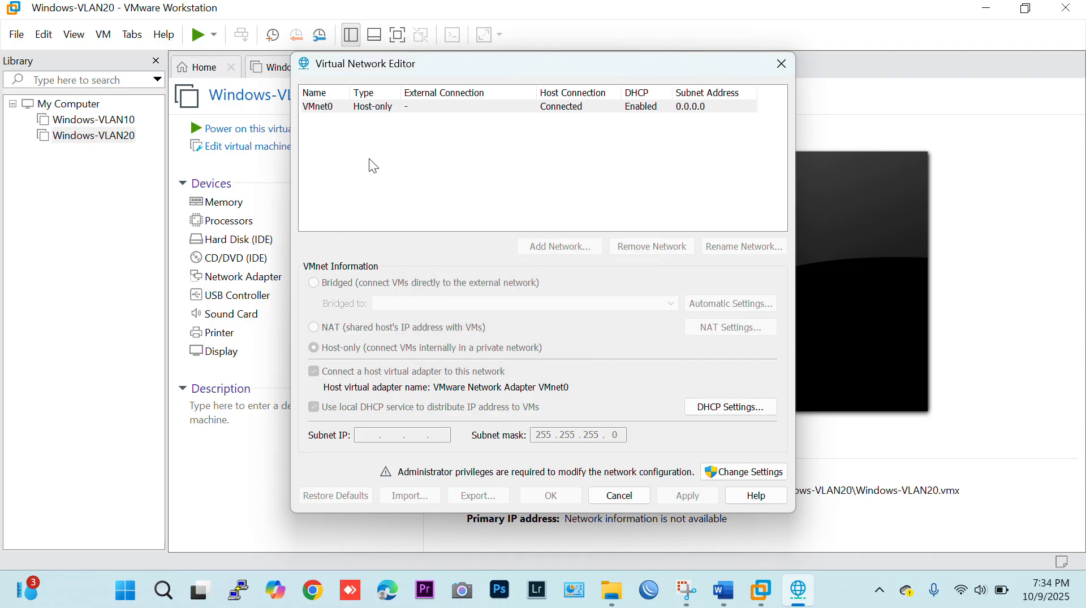
left_click(365, 109)
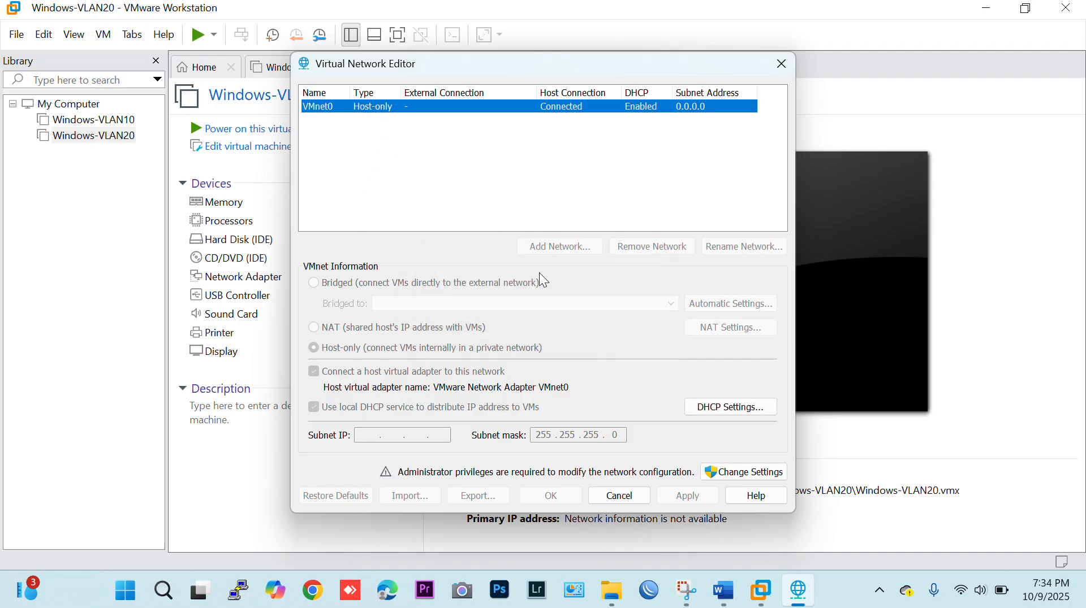
Unlock the network settings with administrator privileges and add VMnet0 bridged to the Intel(R) Wi-Fi 6 AX201 160MHz adapter.
left_click(730, 474)
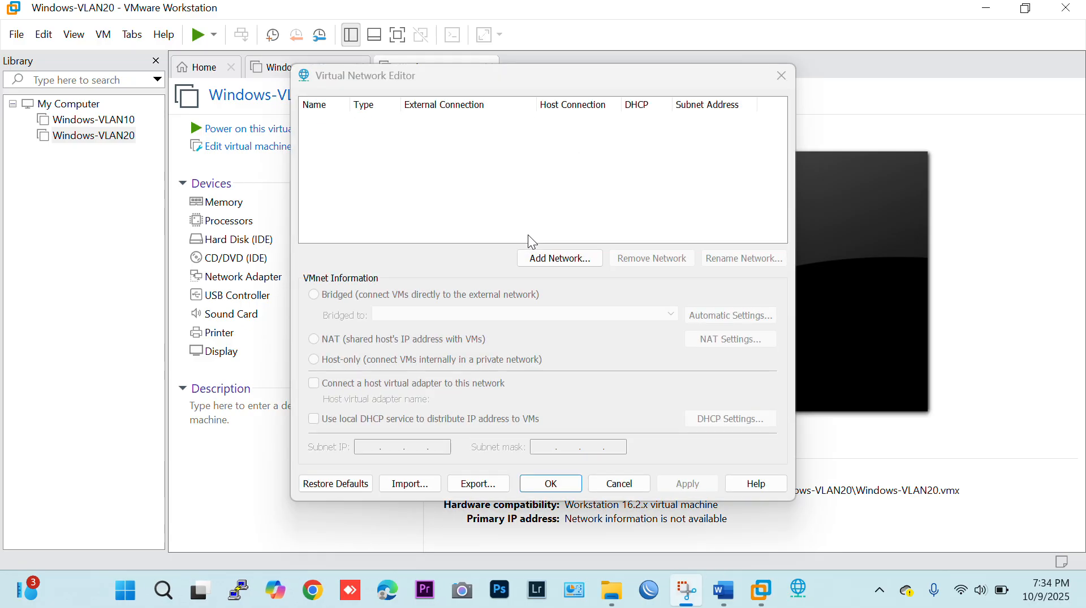
left_click(553, 258)
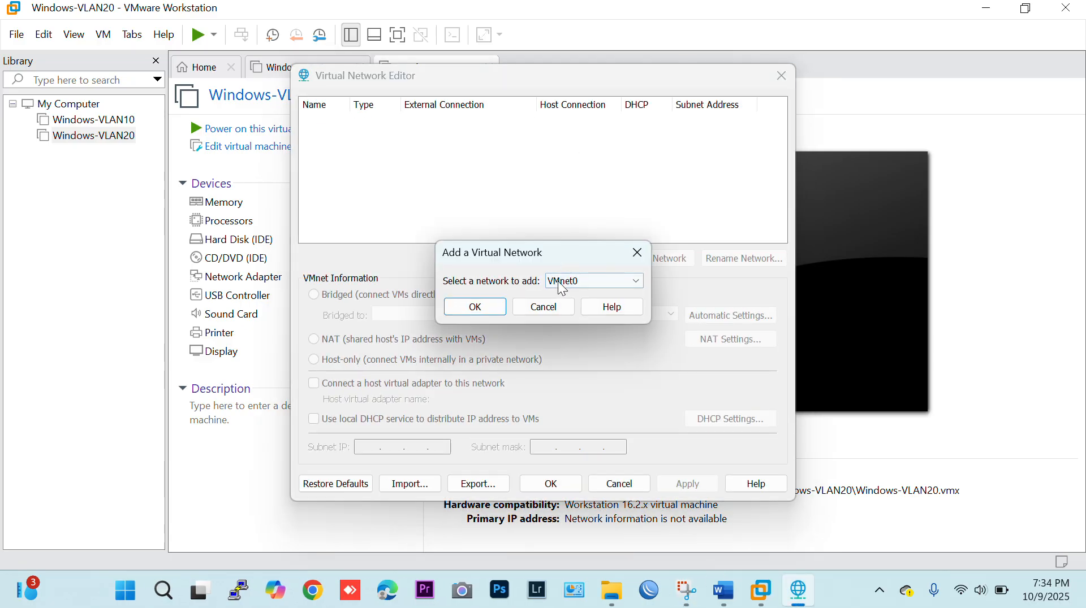
left_click(469, 317)
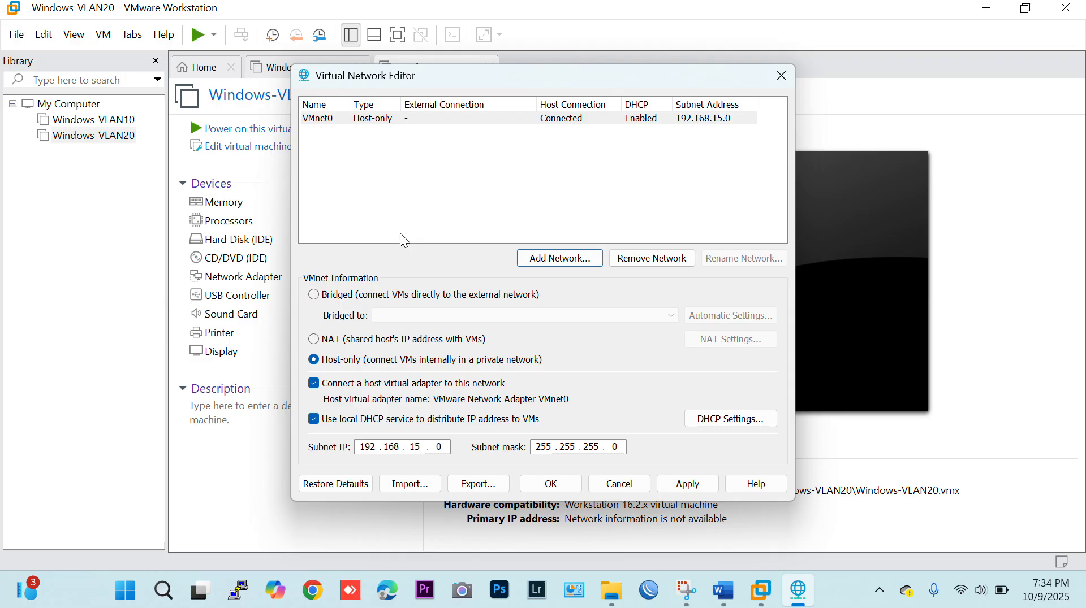
left_click(328, 295)
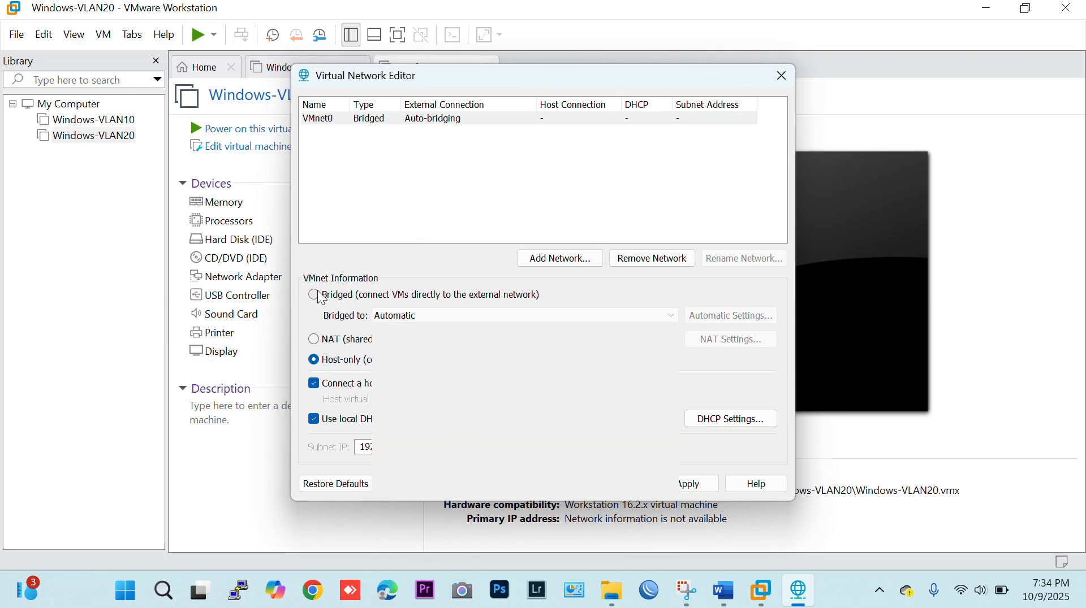
left_click(418, 316)
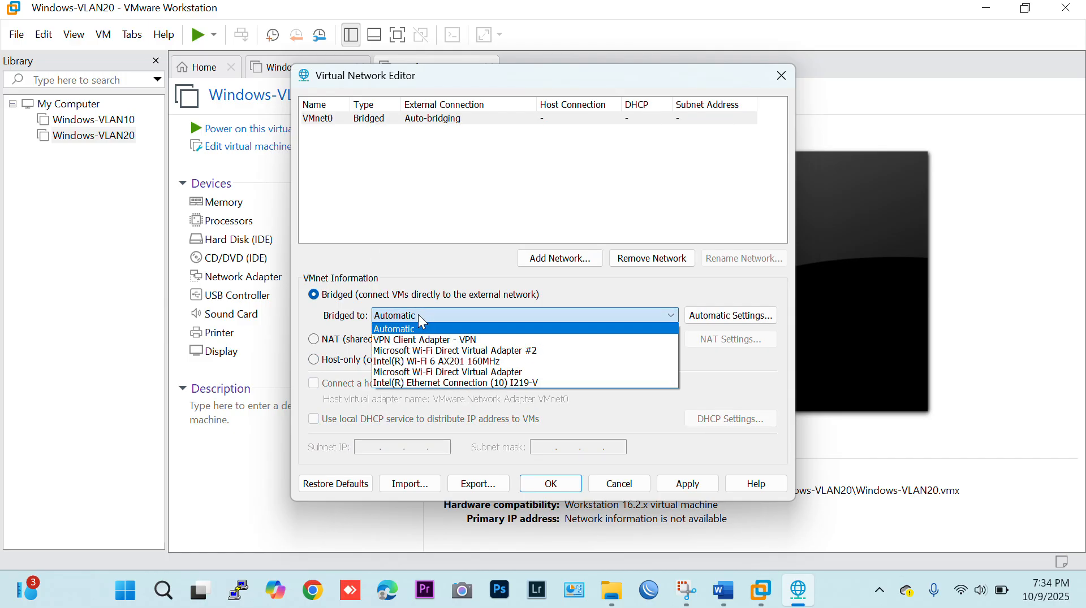
left_click(431, 364)
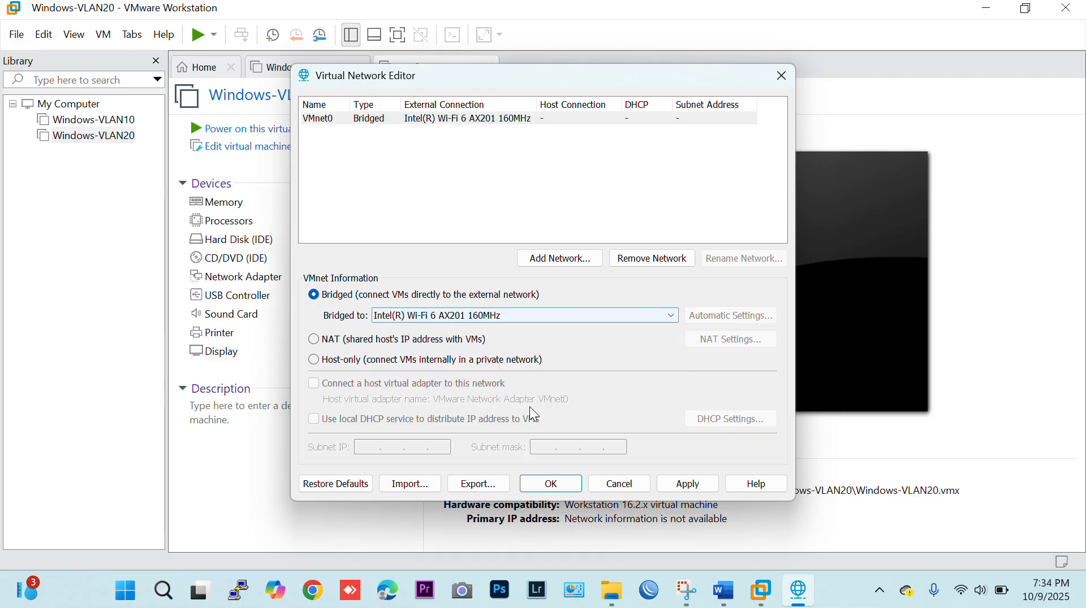
Check the Wi-Fi adapter's device name in the Windows network connections, and return to the Virtual Network Editor.
left_click(113, 589)
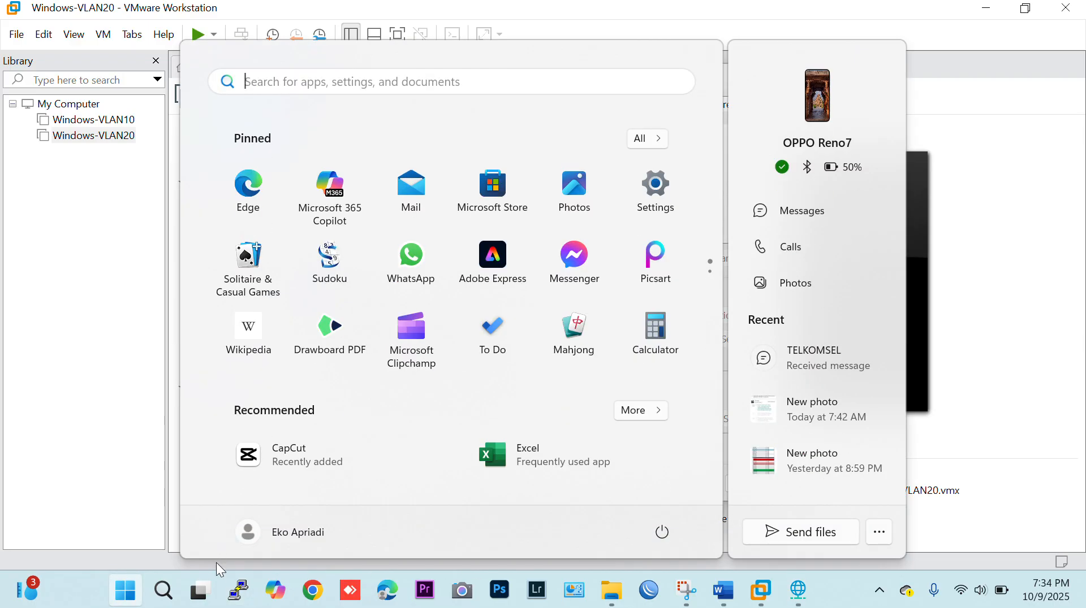
left_click(165, 594)
type("c")
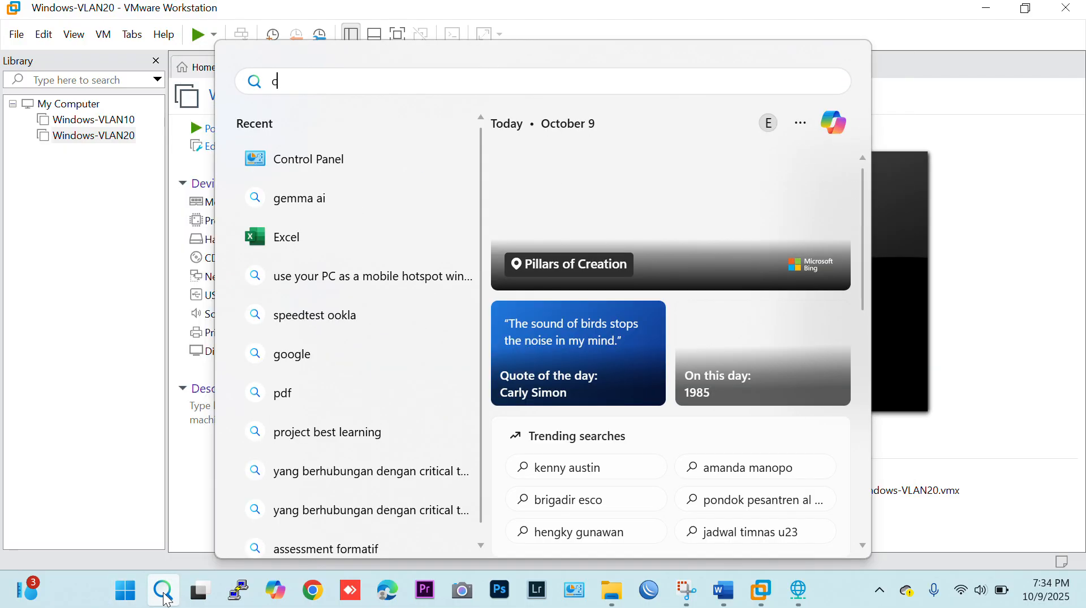
type("p")
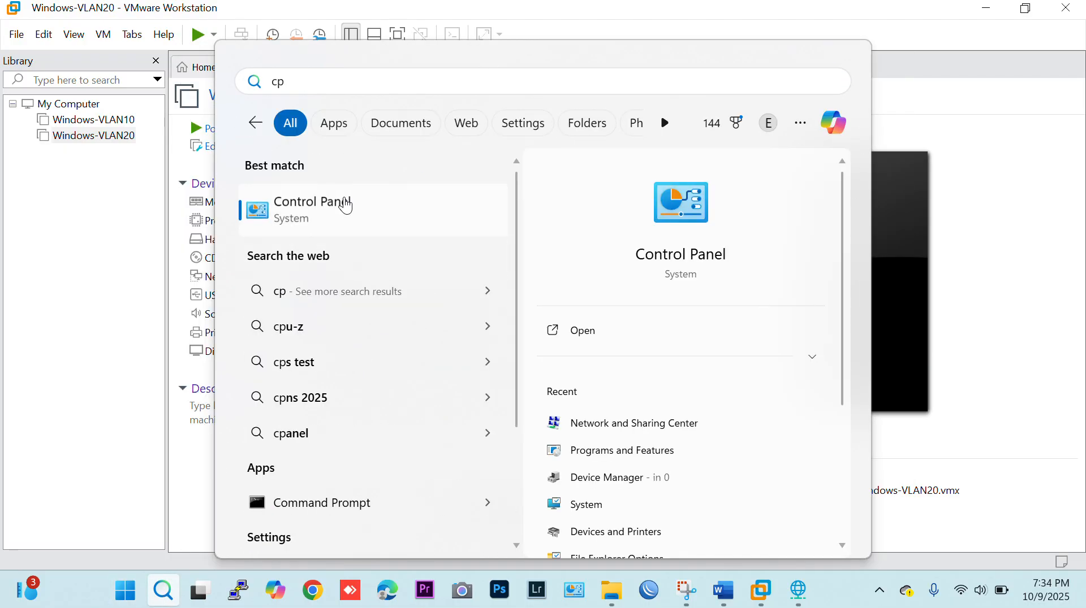
left_click(346, 207)
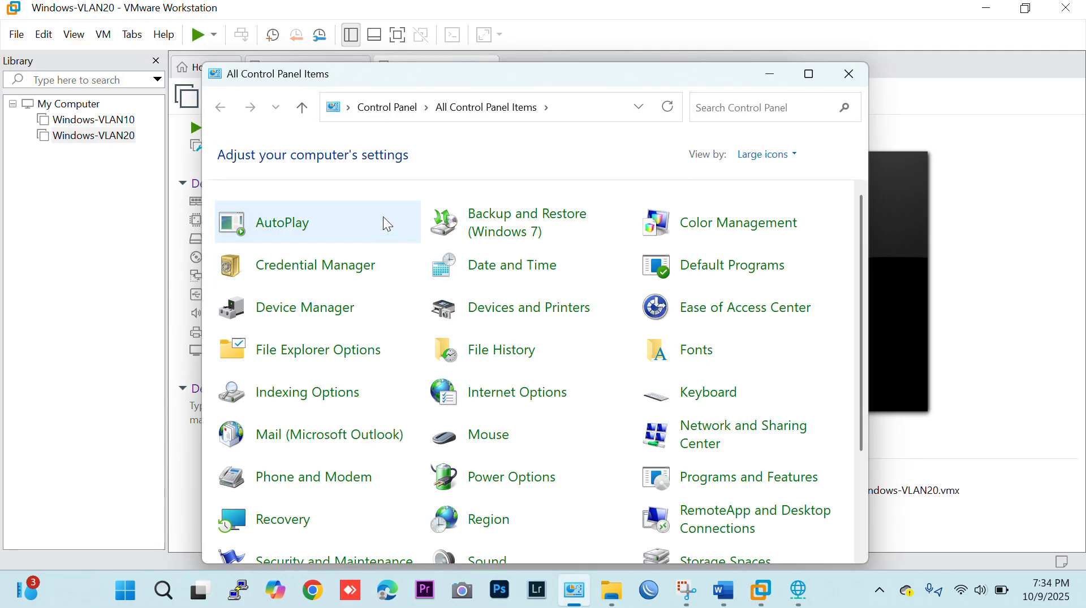
left_click(666, 444)
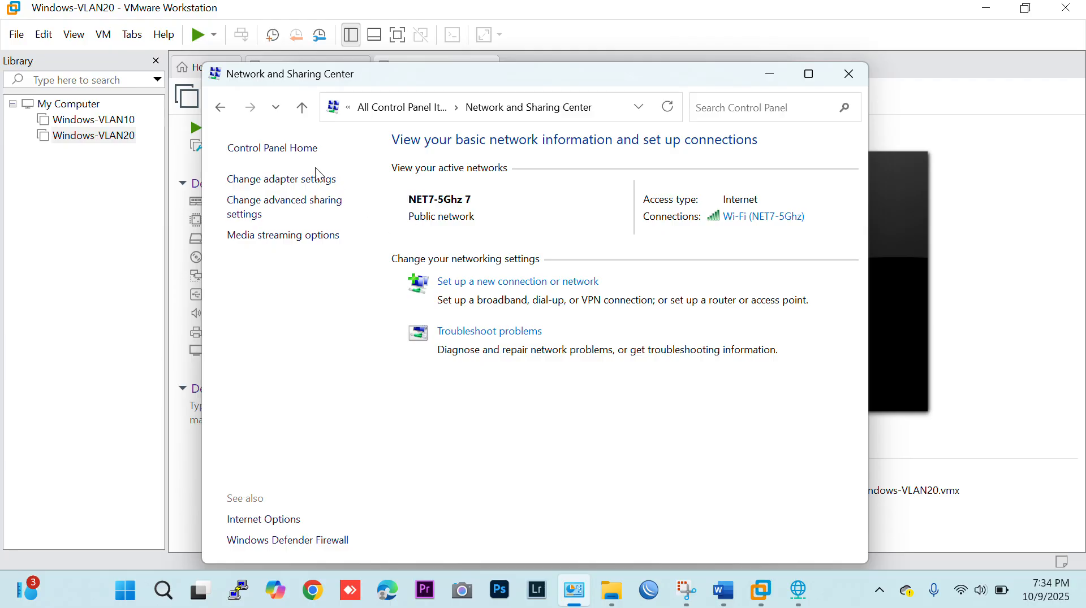
left_click(320, 180)
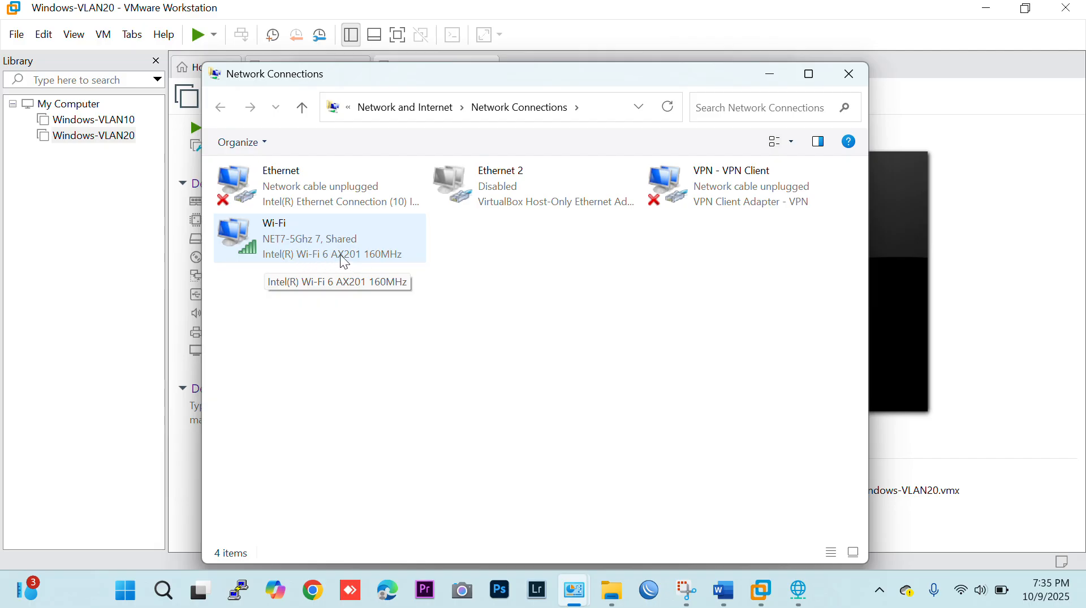
left_click(798, 590)
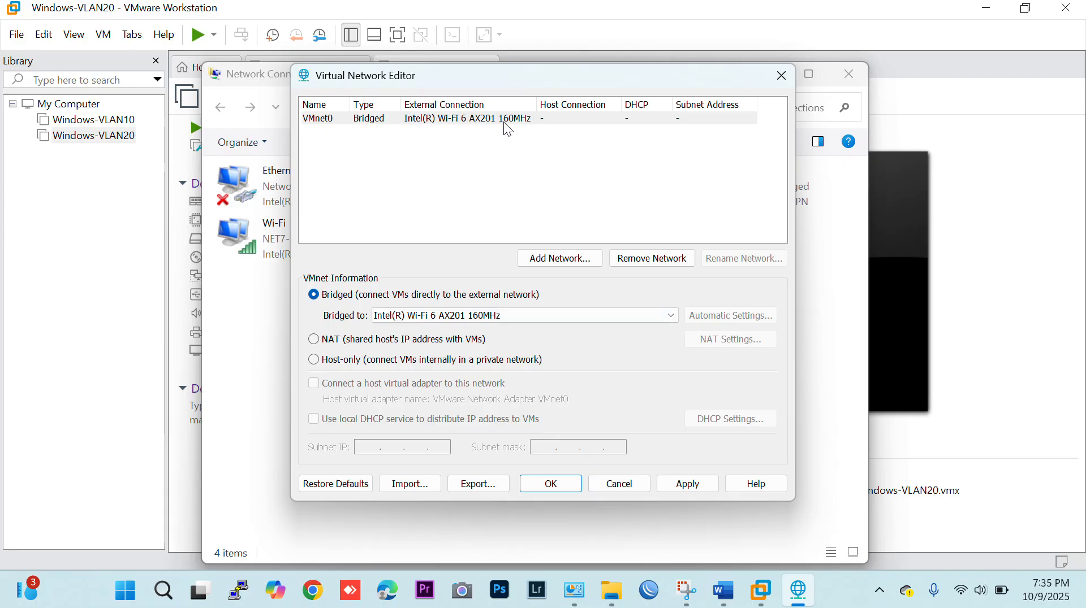
Add VMnet1 as a host-only network with the local DHCP service disabled, save the network configuration, and put away the Control Panel windows.
left_click(570, 258)
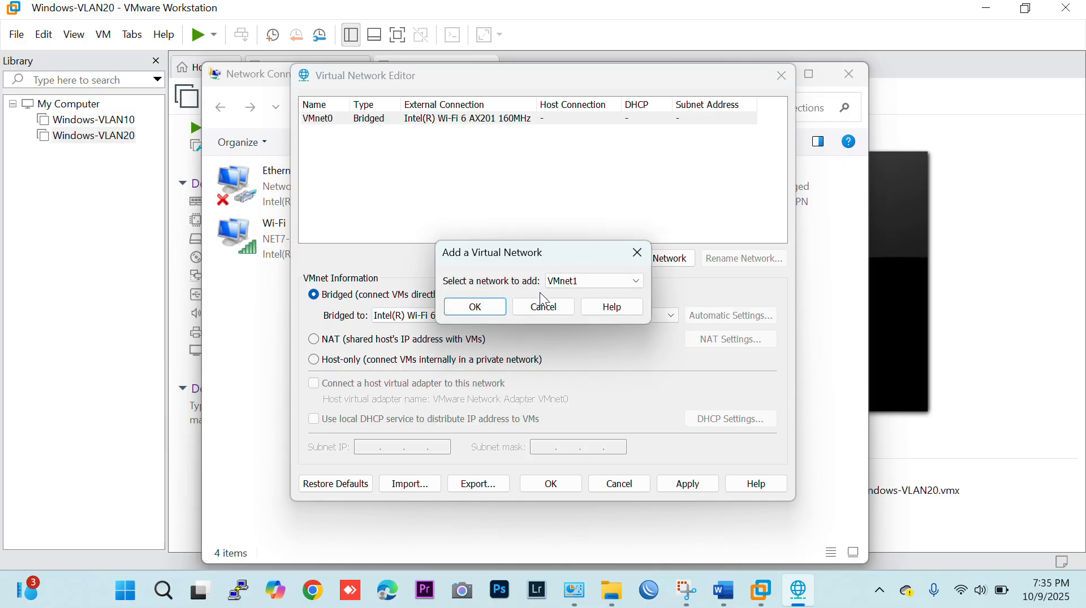
left_click(475, 307)
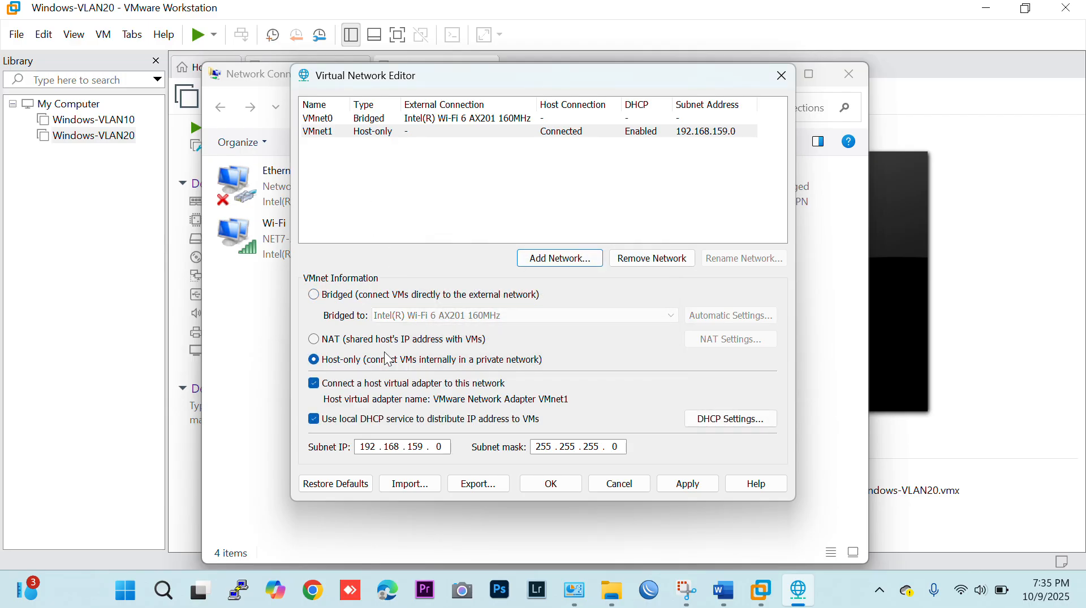
left_click(340, 421)
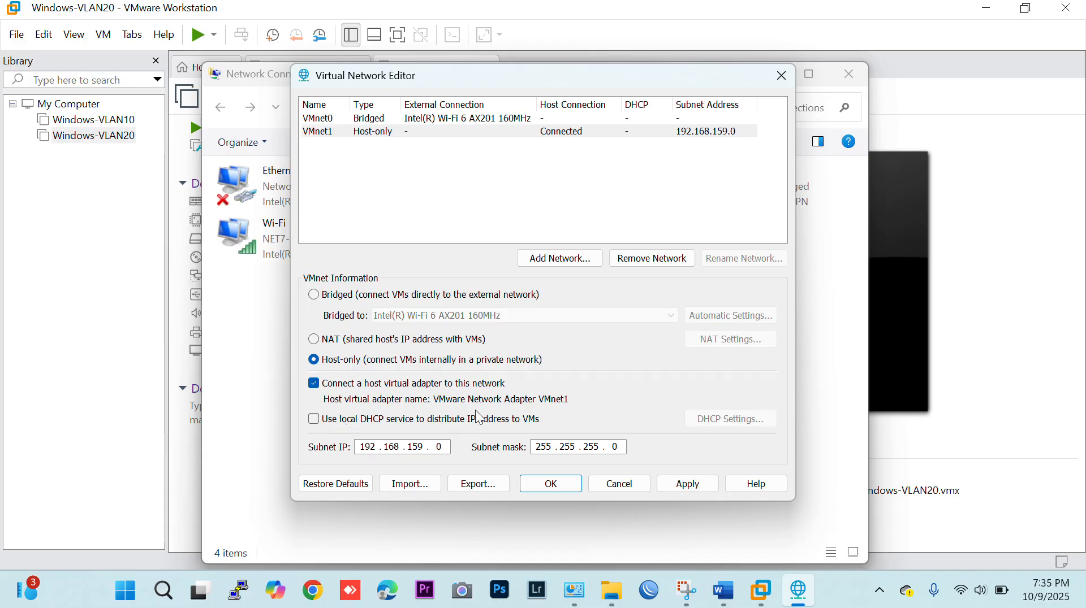
left_click(552, 497)
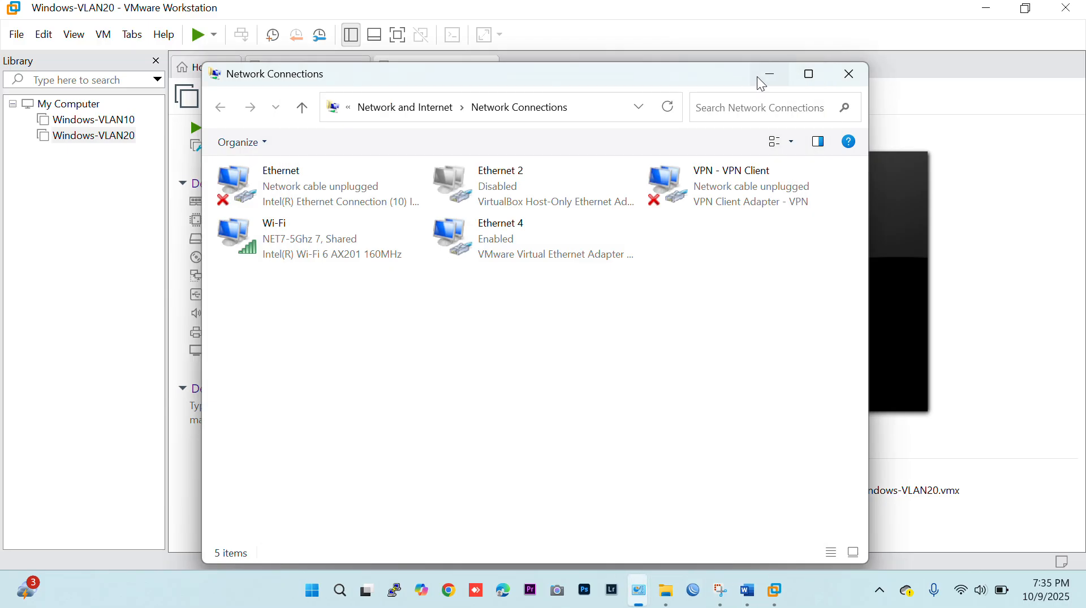
left_click(770, 75)
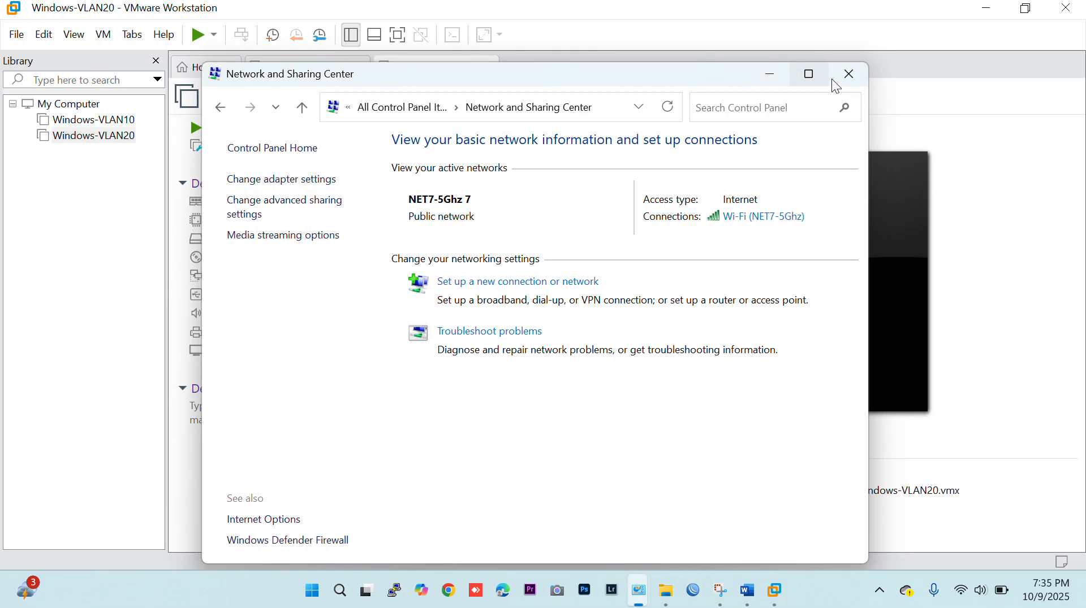
left_click(850, 76)
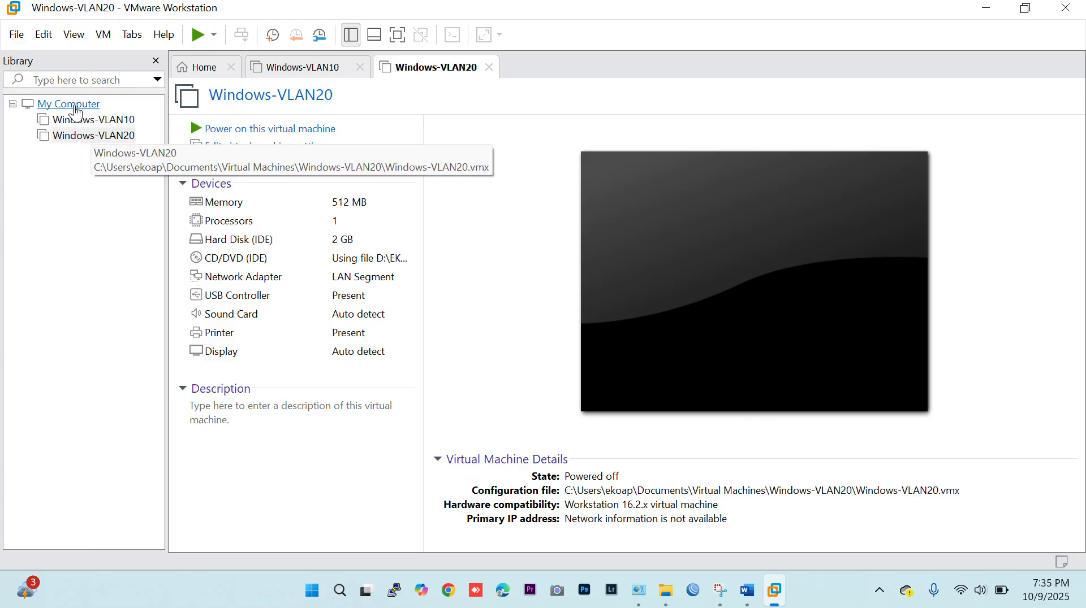
Start a new typical virtual machine and choose mikrotik-6.43.2 from the MATERI HOTSPOT VOUCHER folder on drive D as its installer disc image.
left_click(23, 42)
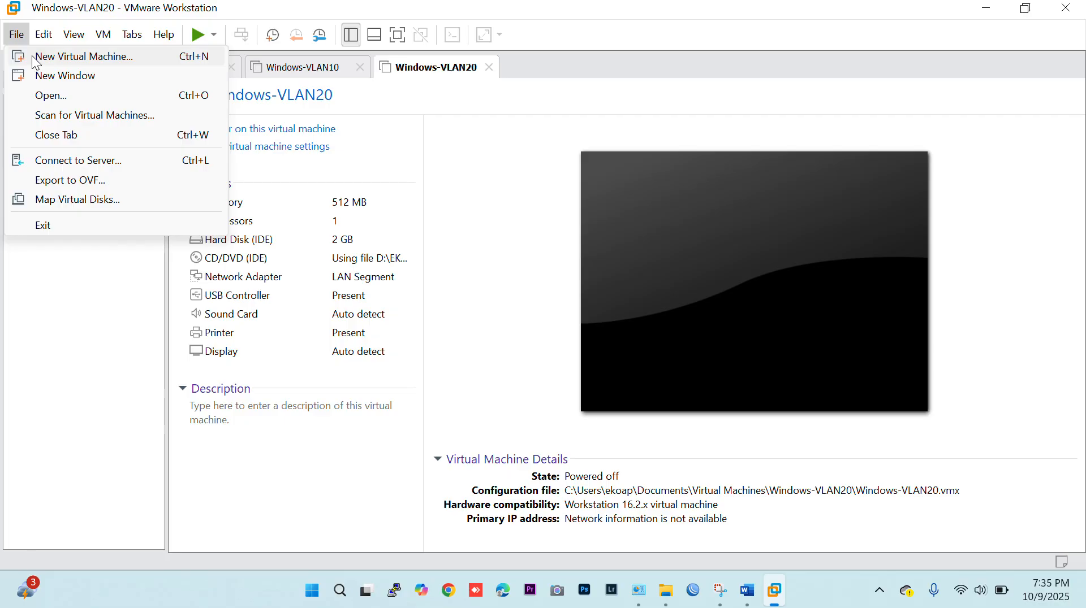
left_click(36, 59)
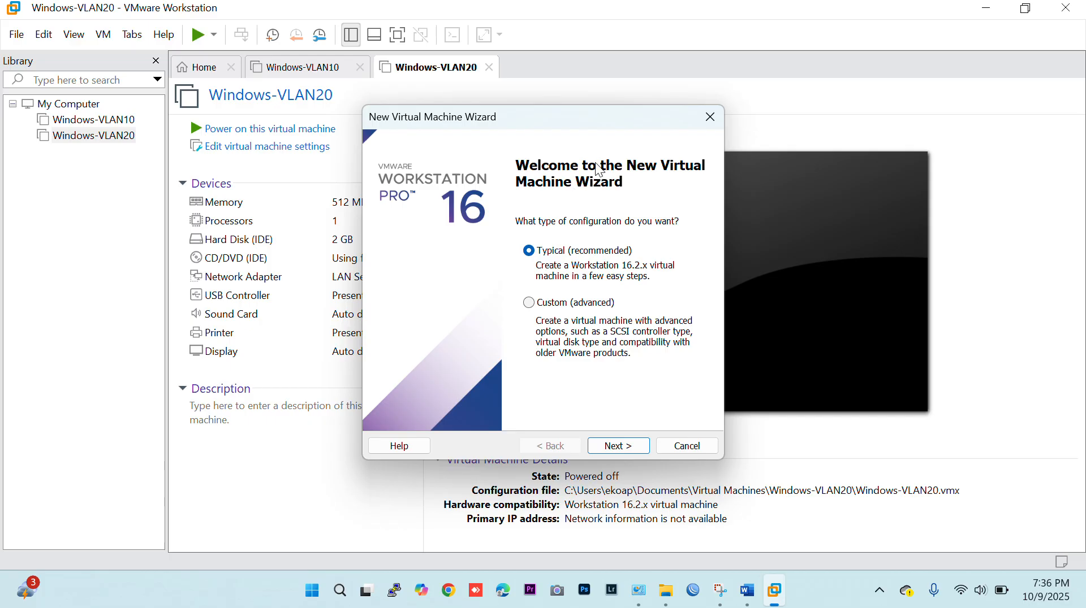
left_click(619, 445)
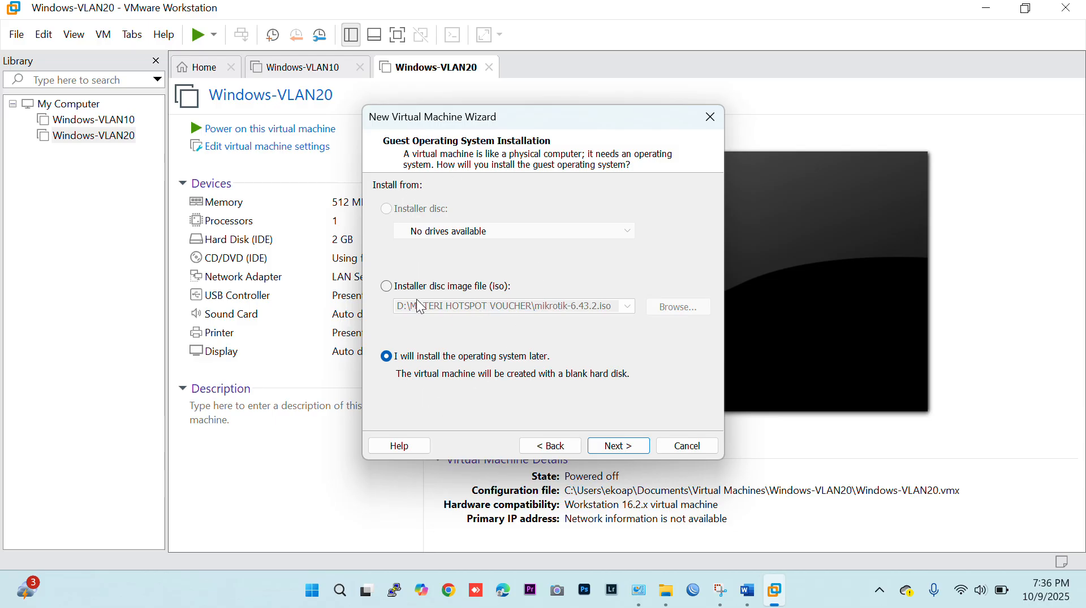
left_click(388, 287)
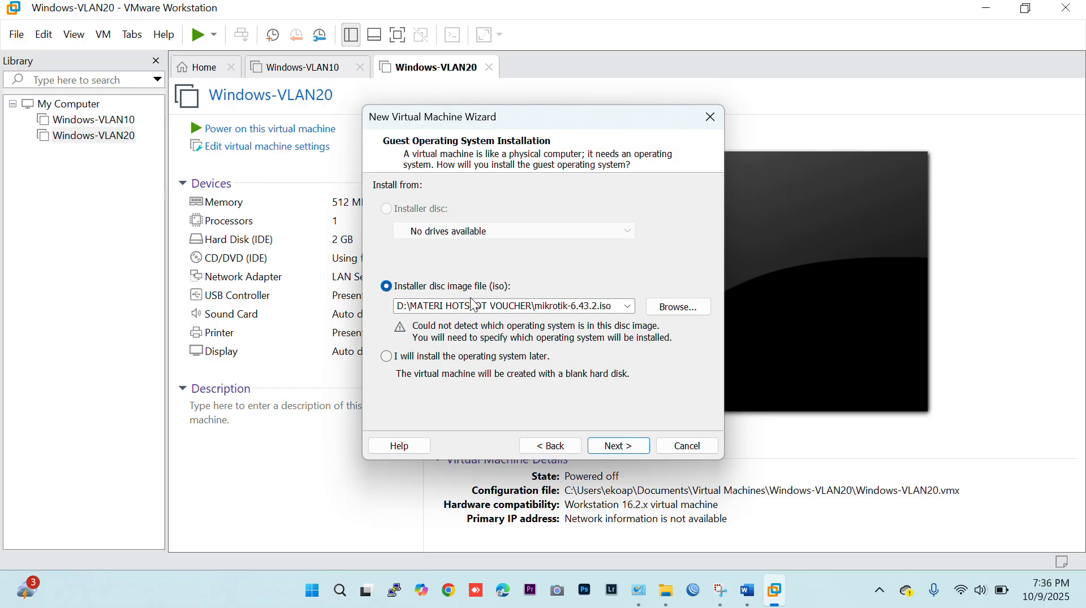
left_click(669, 313)
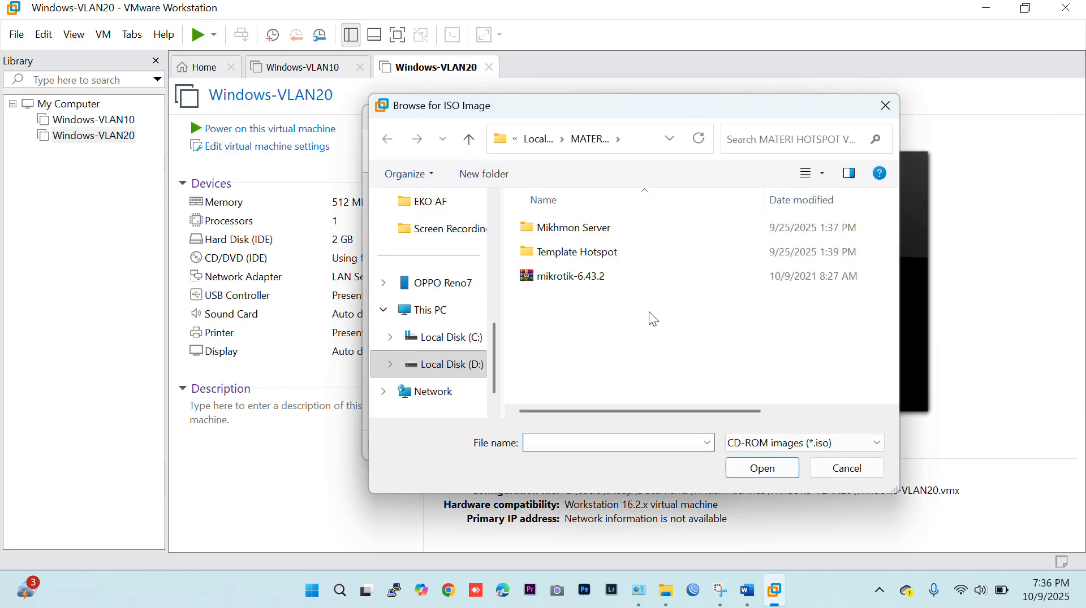
left_click(453, 366)
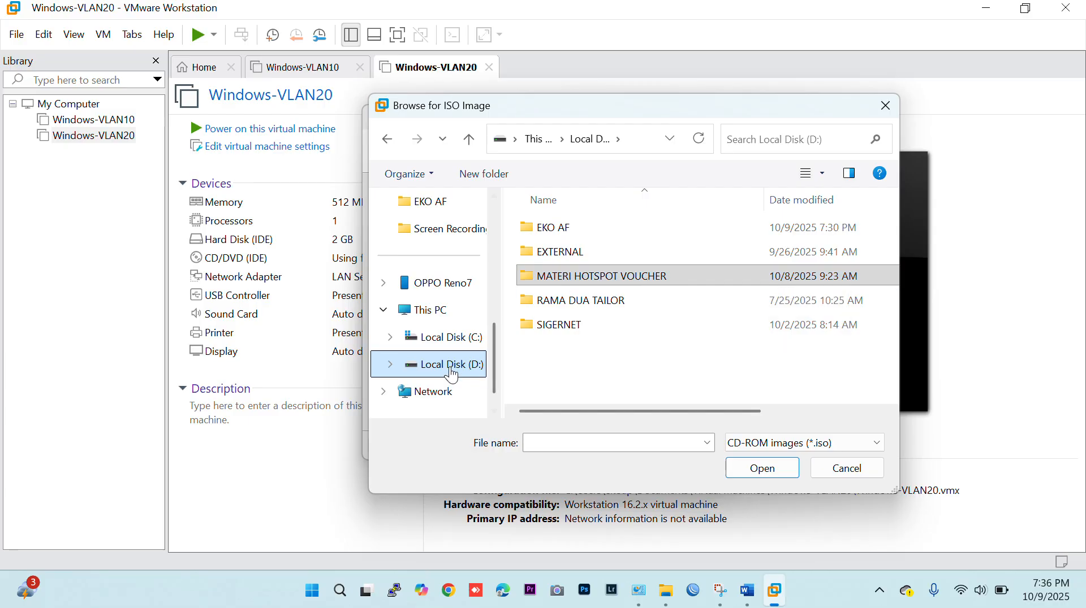
double_click(639, 275)
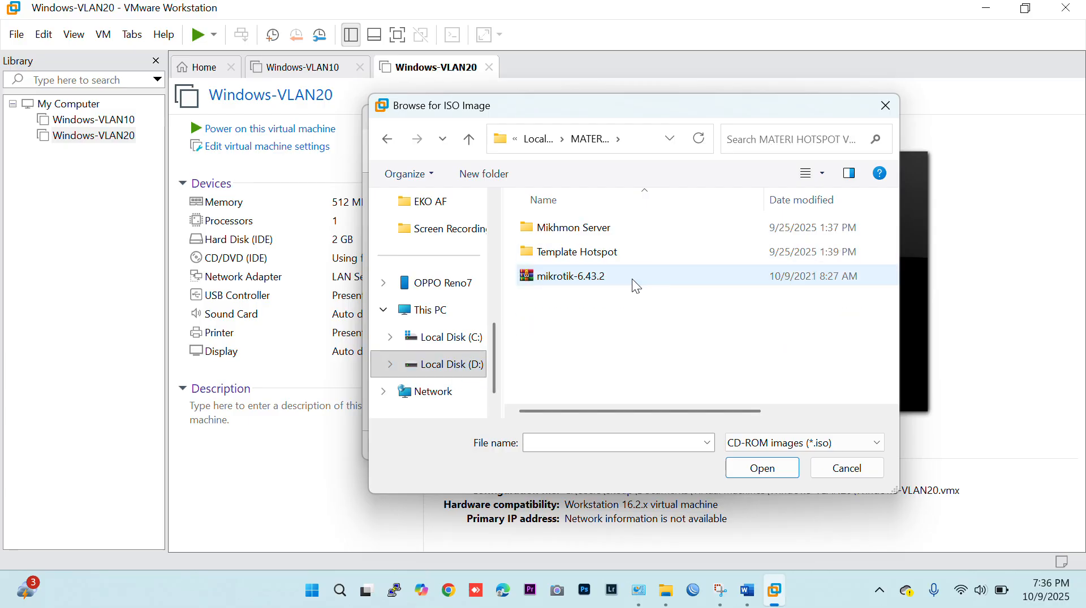
left_click(571, 280)
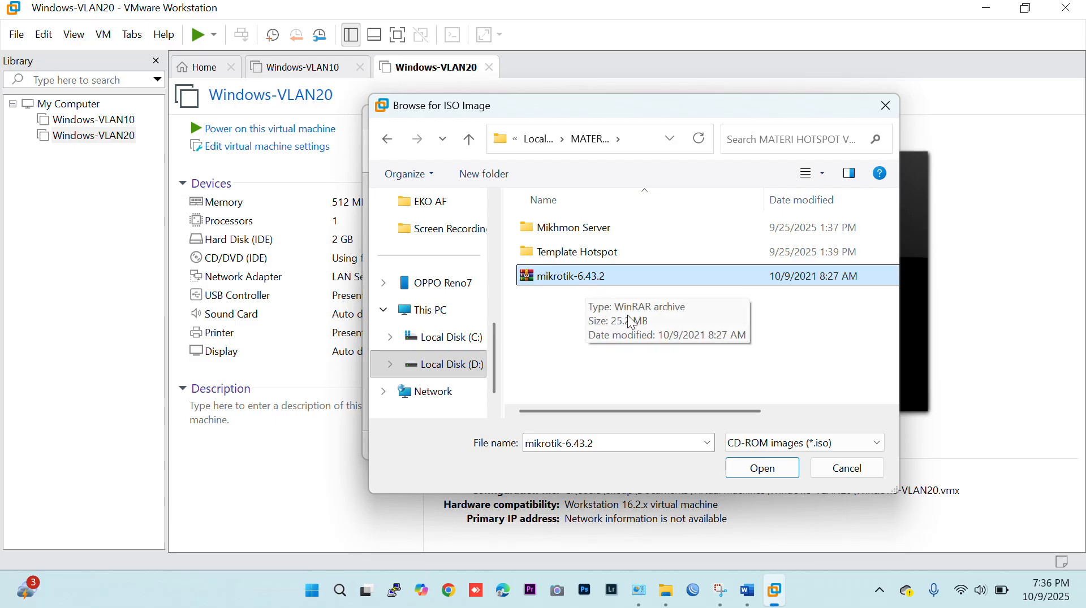
left_click(752, 471)
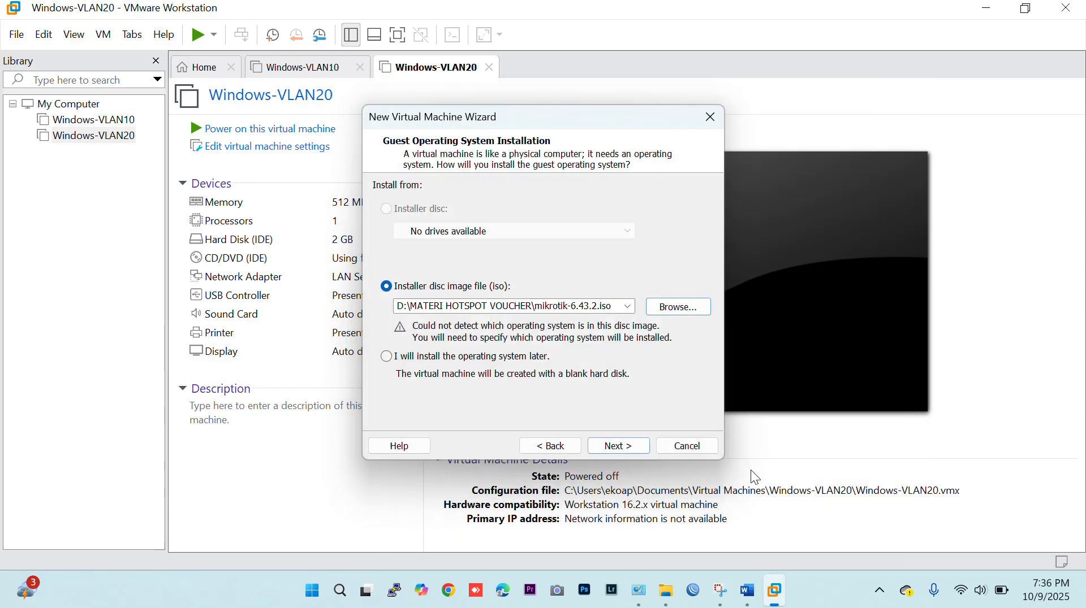
left_click(600, 443)
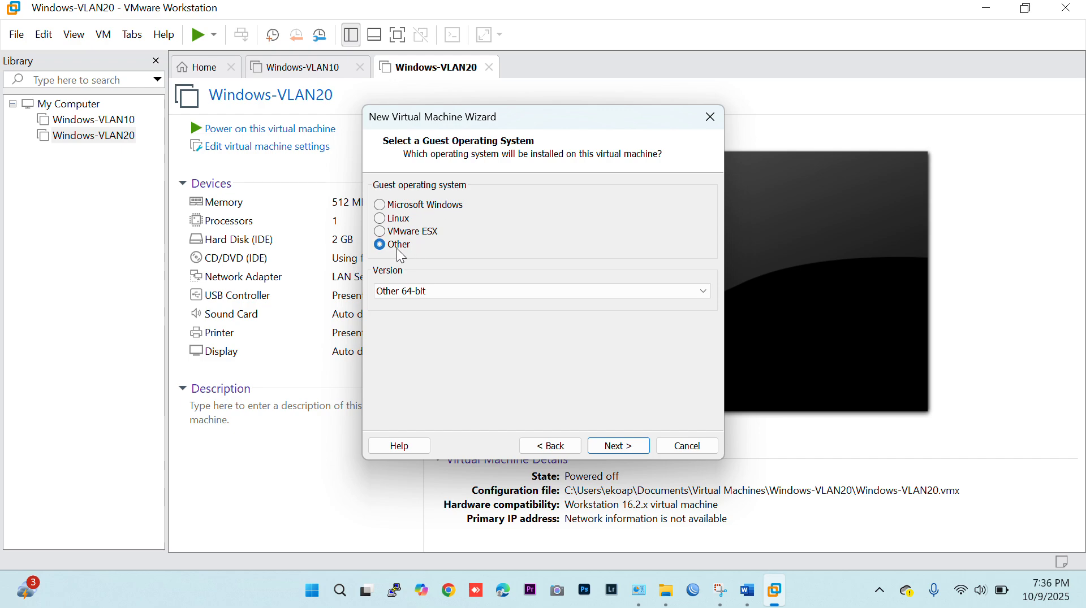
Set the guest operating system to Other with version Other 64-bit, and name the virtual machine RouterUtama.
left_click(426, 291)
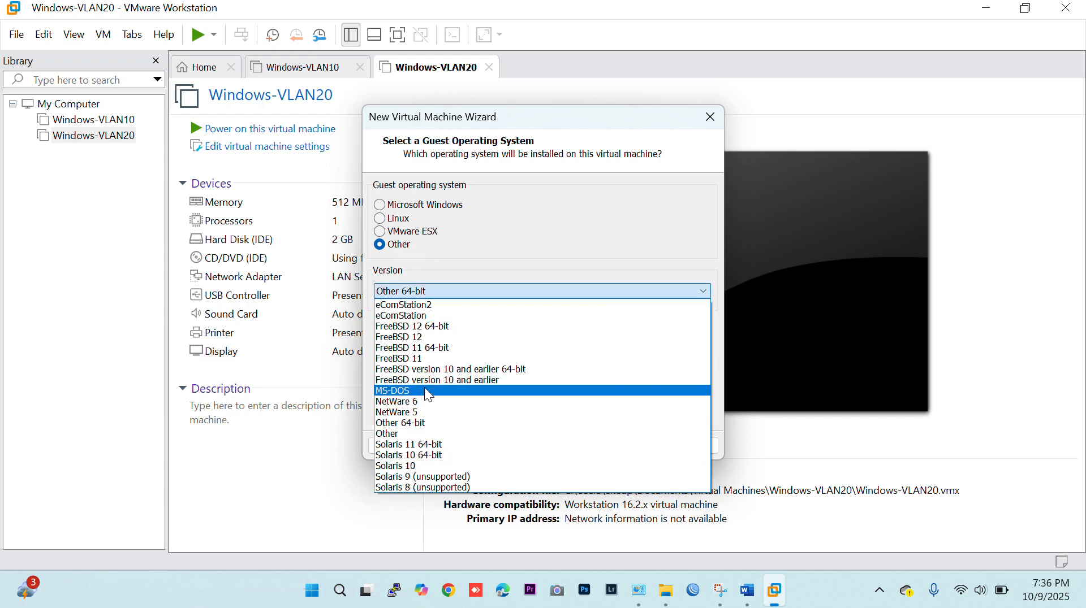
left_click(431, 423)
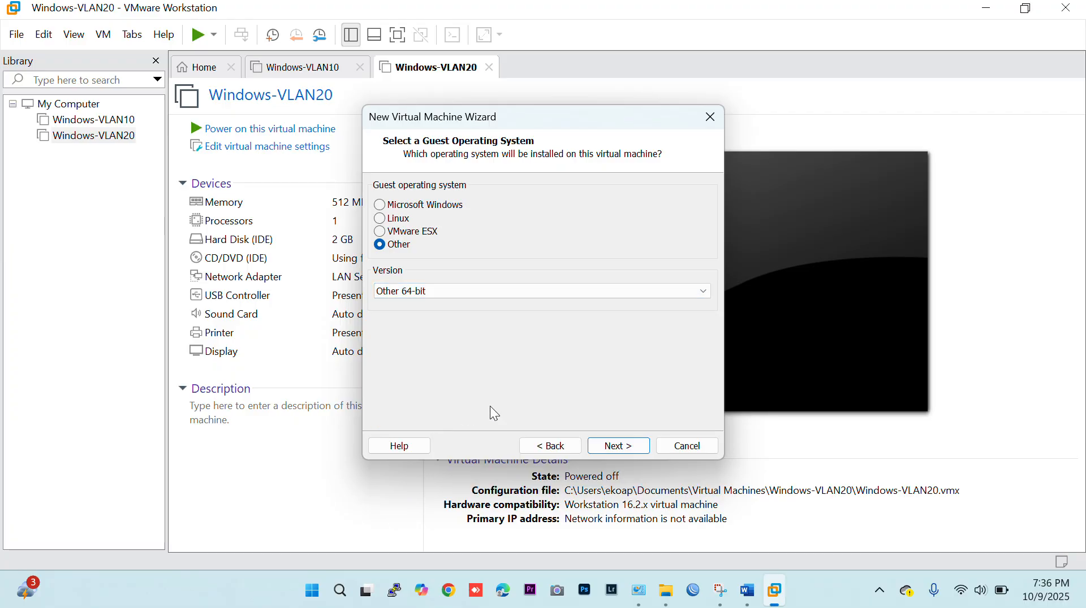
left_click(616, 446)
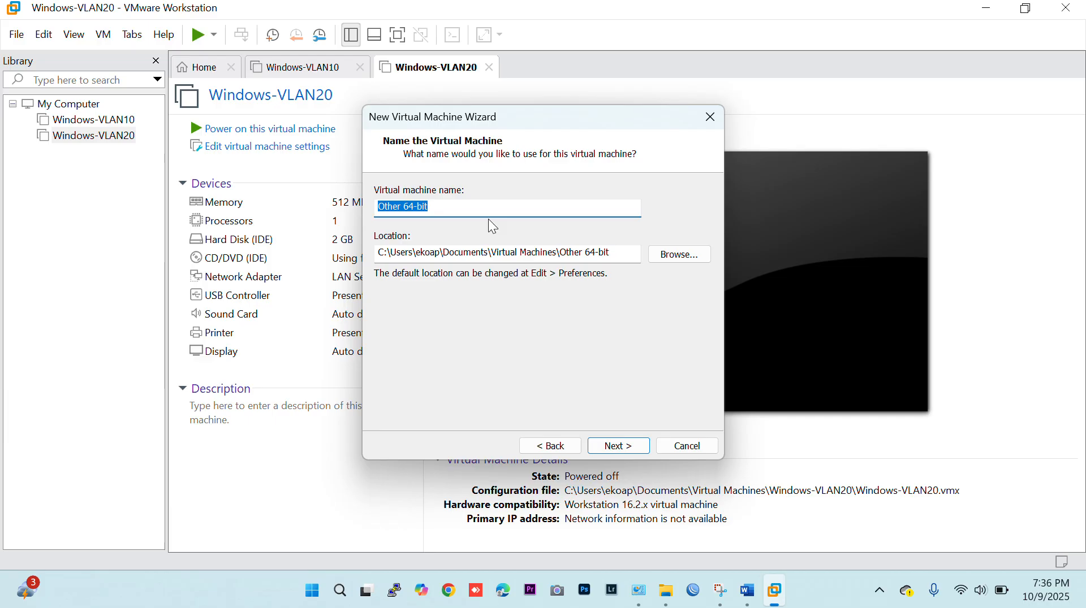
type("RouterUtama")
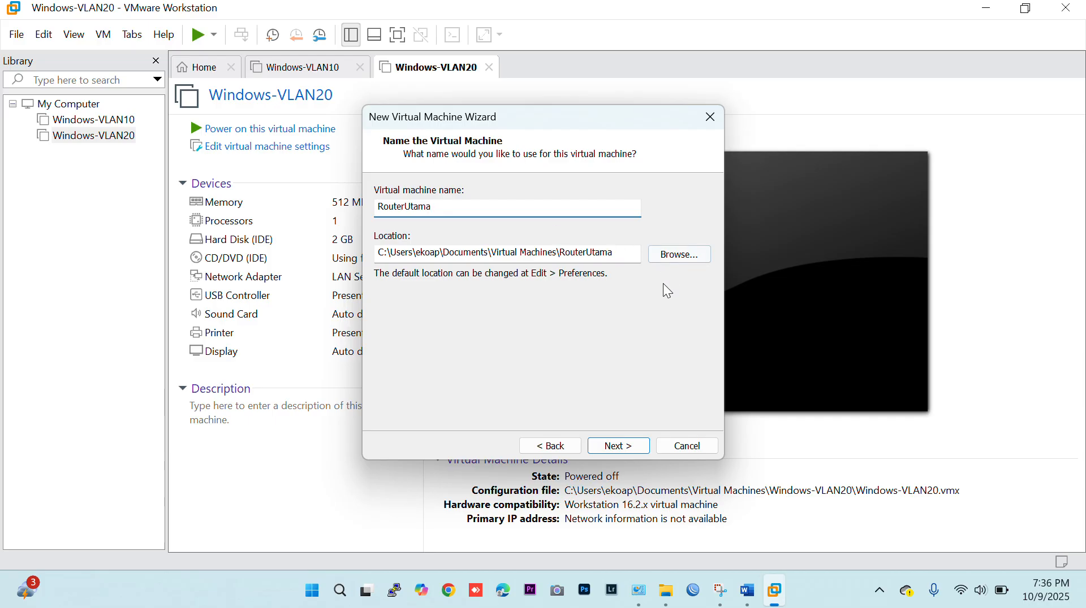
left_click(618, 447)
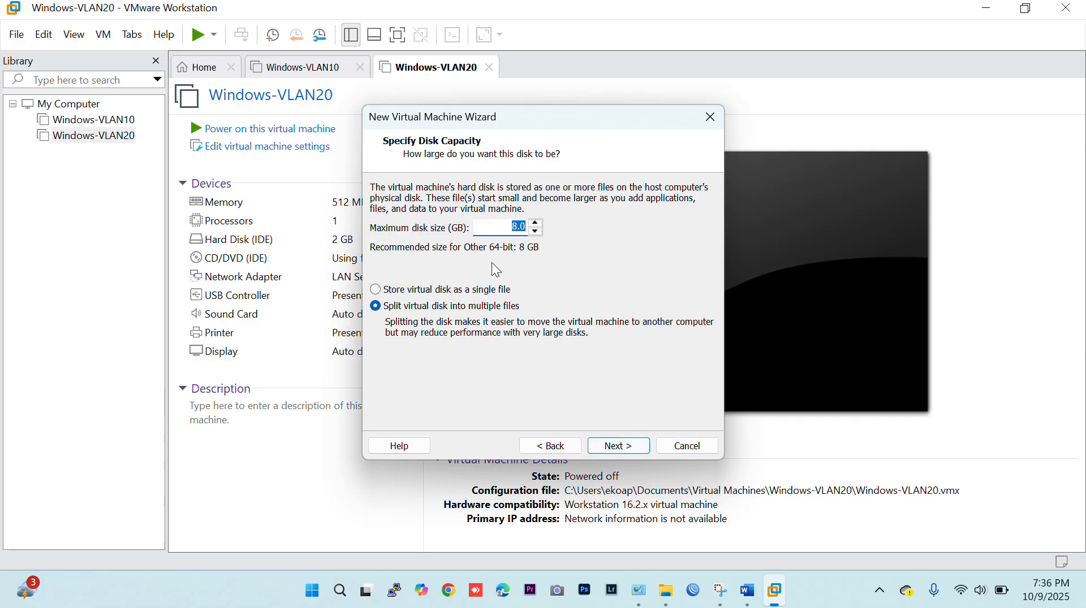
Set the maximum disk size to 1 GB and finish creating the virtual machine.
type("1")
left_click(620, 448)
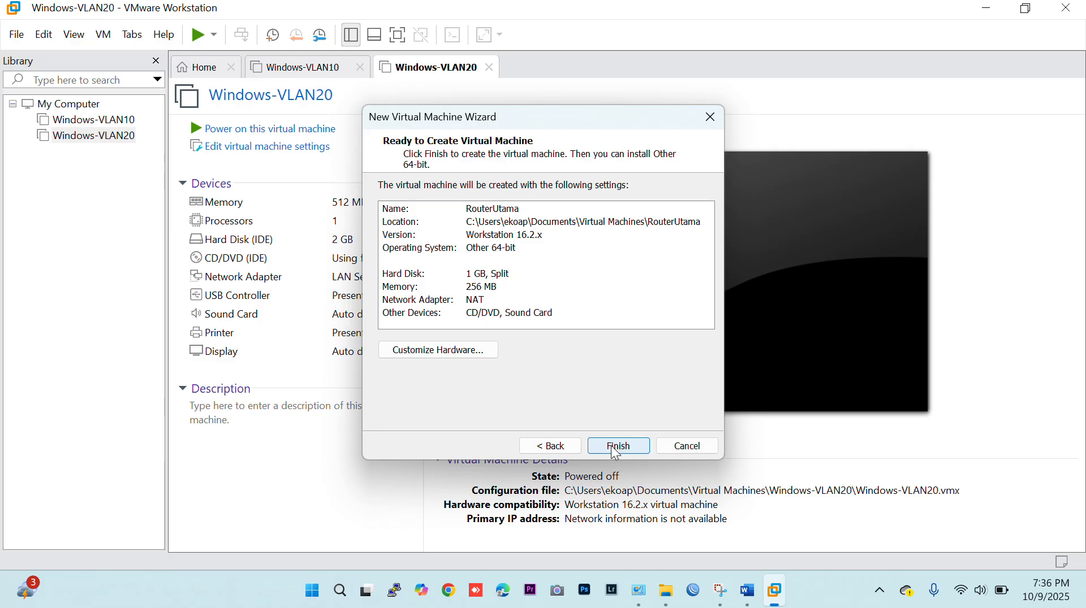
left_click(616, 450)
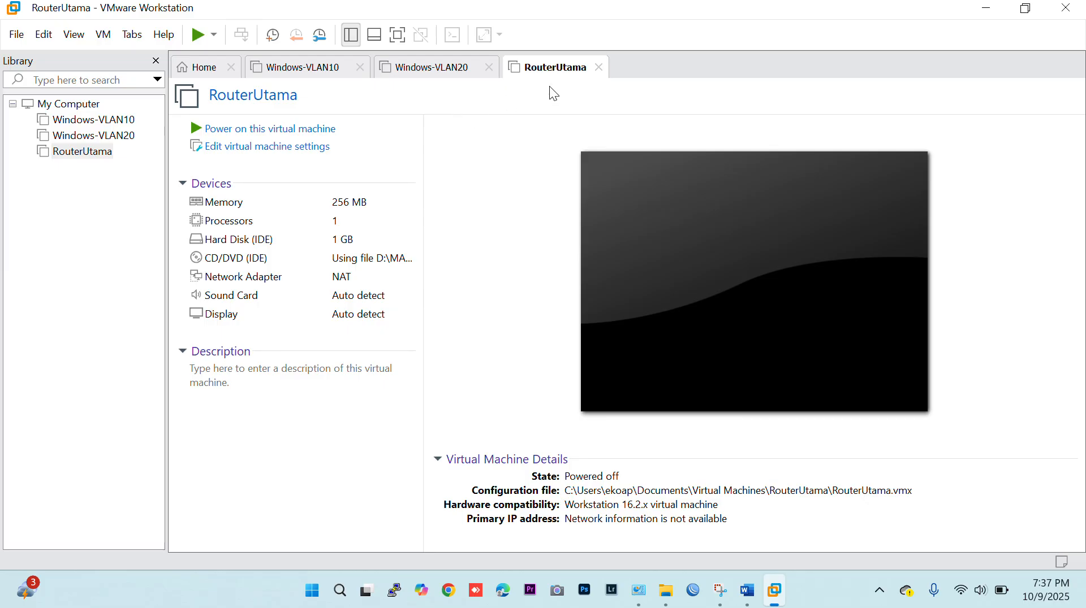
Open the RouterUtama virtual machine settings and reduce its memory to 32 MB.
right_click(544, 71)
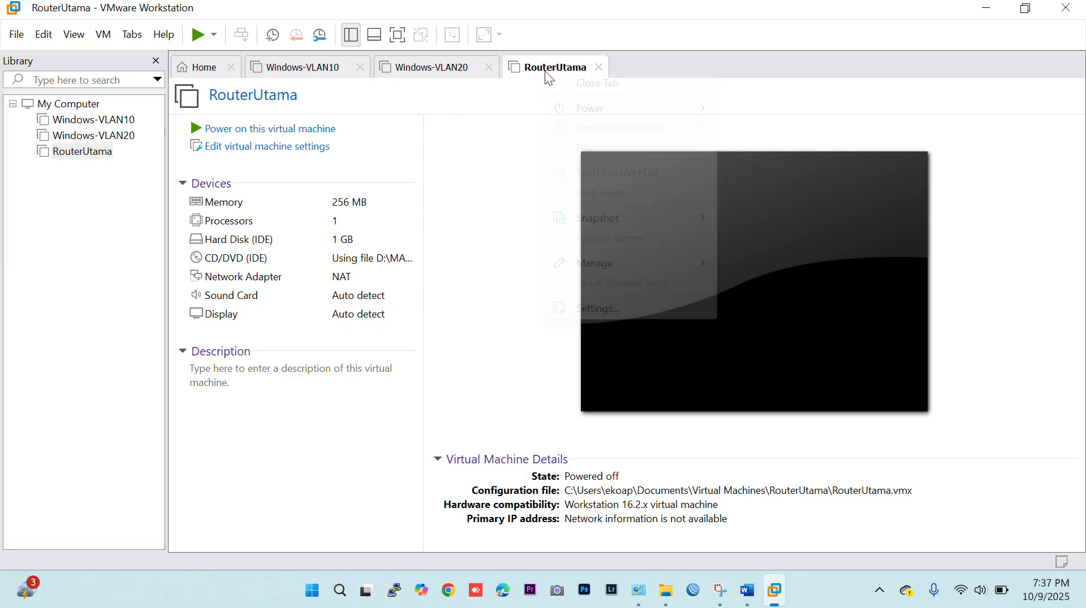
left_click(581, 309)
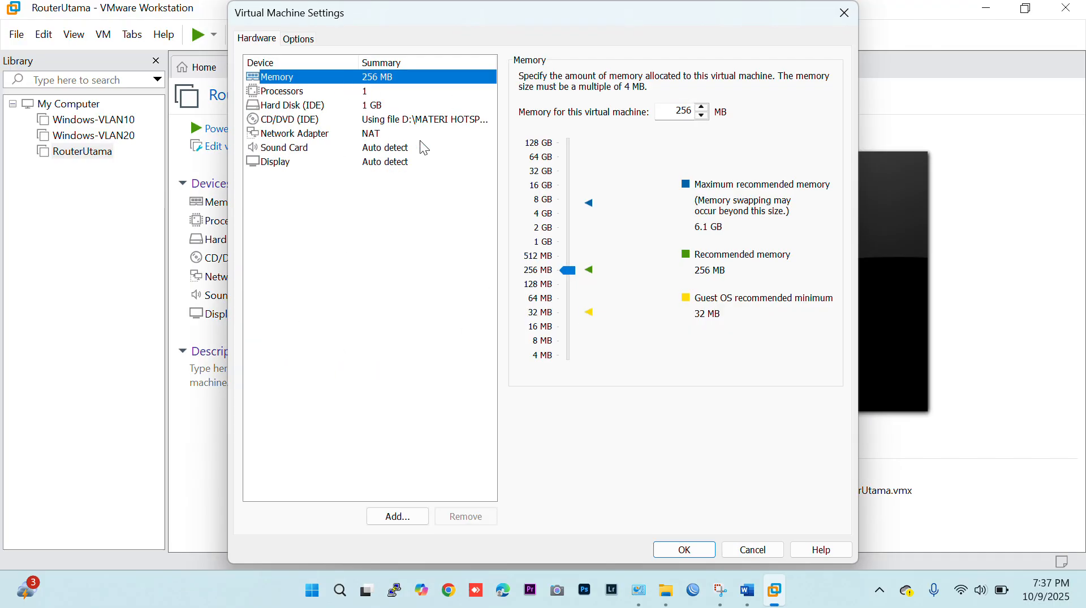
left_click(569, 316)
left_click(567, 316)
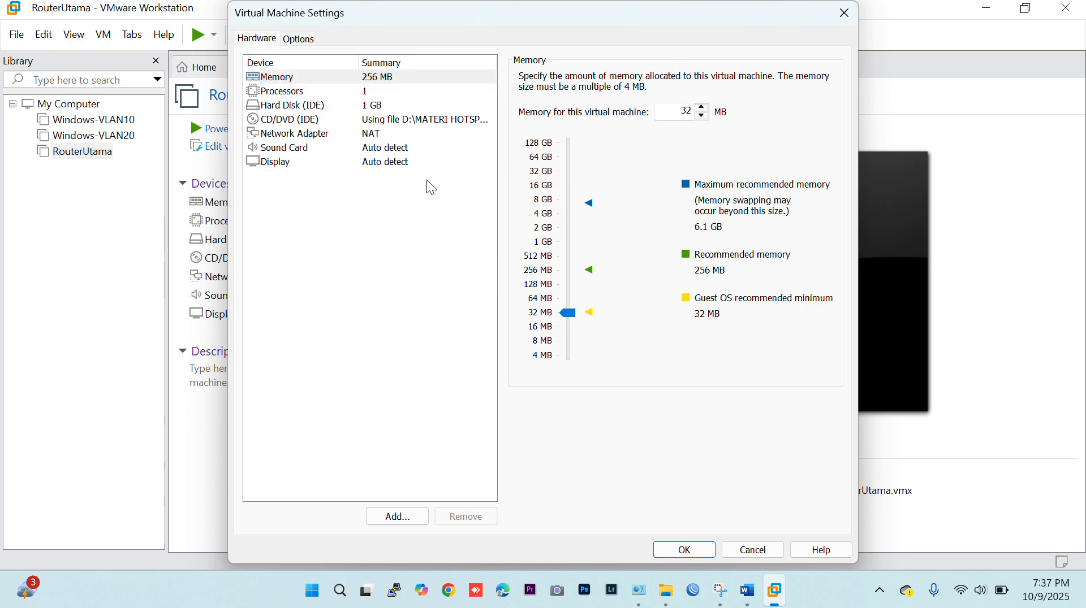
Review the hard disk, CD/DVD and network adapter settings, and check the router's interfaces in the Word document's topology diagram.
left_click(367, 104)
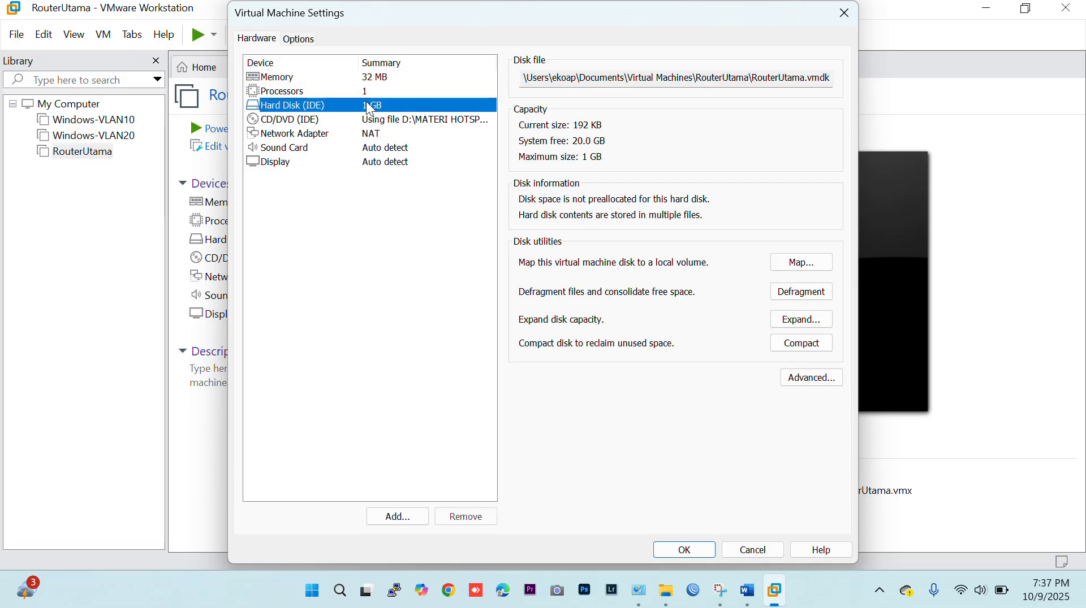
left_click(334, 121)
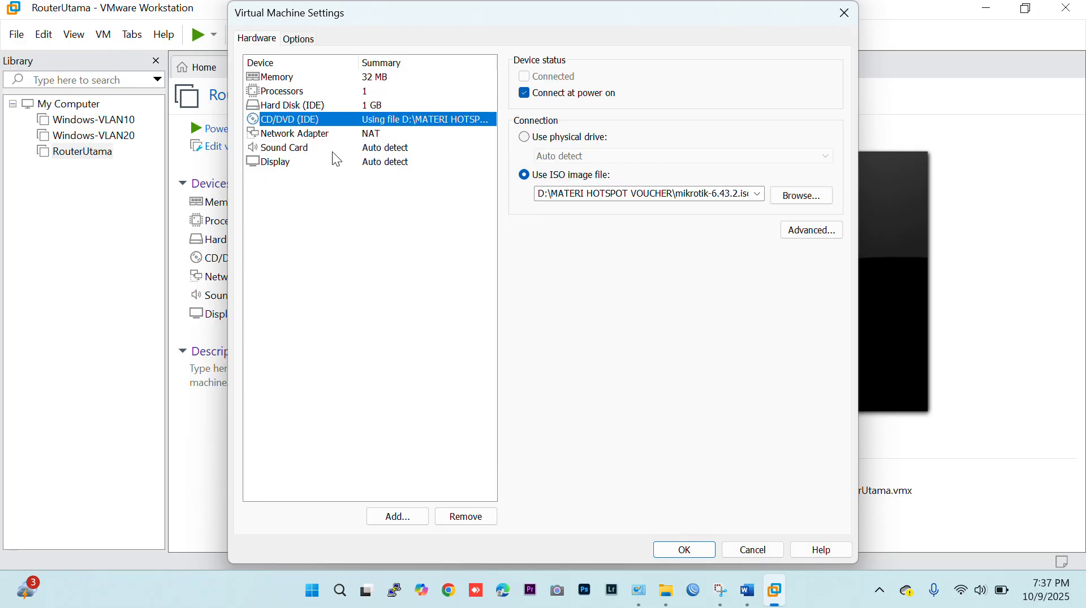
left_click(333, 147)
left_click(332, 135)
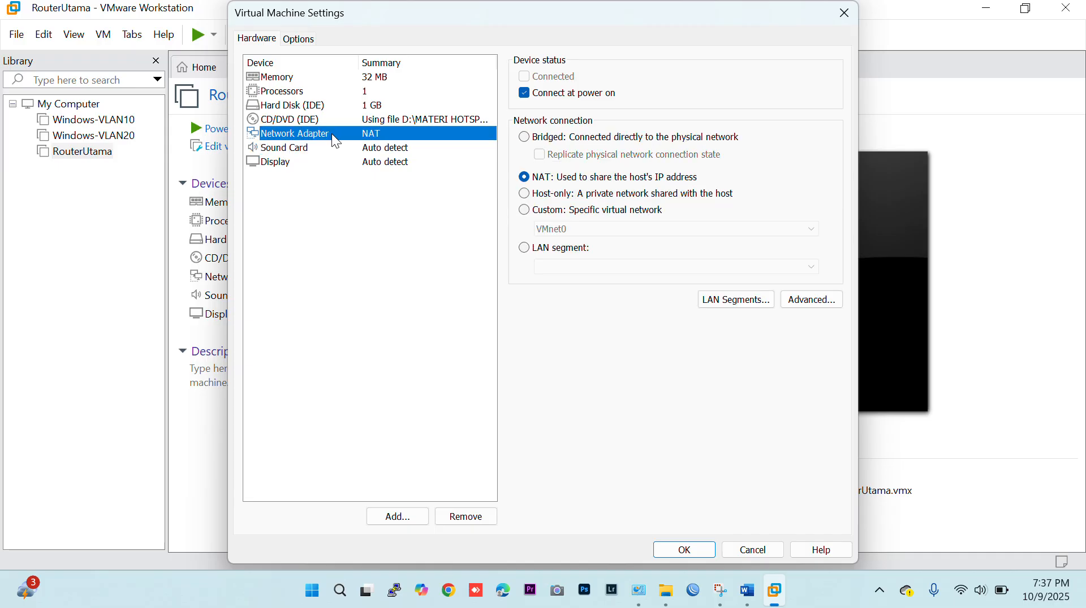
left_click(747, 590)
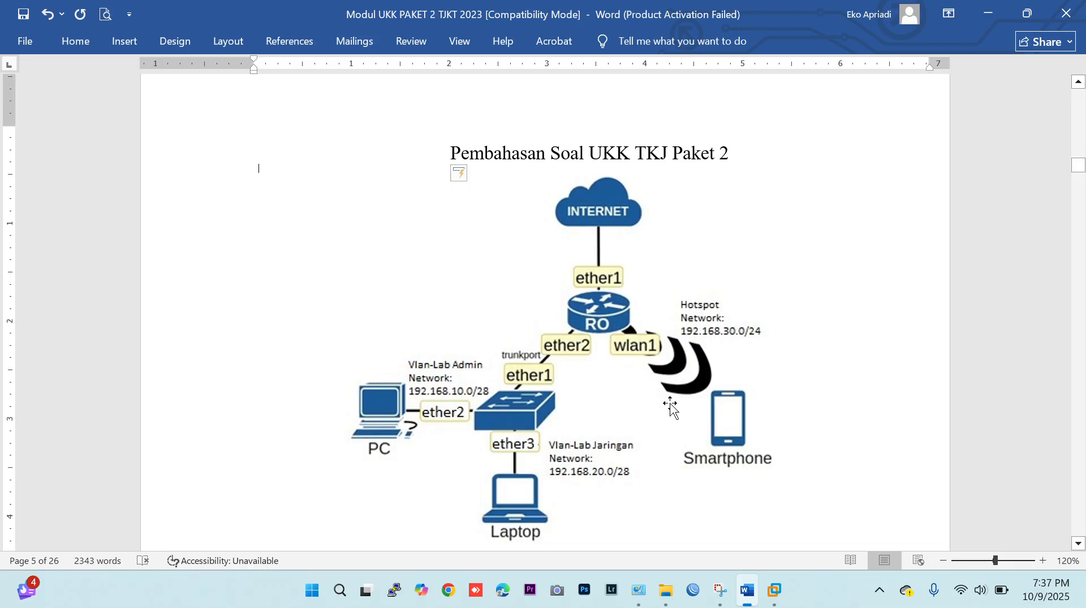
left_click(774, 590)
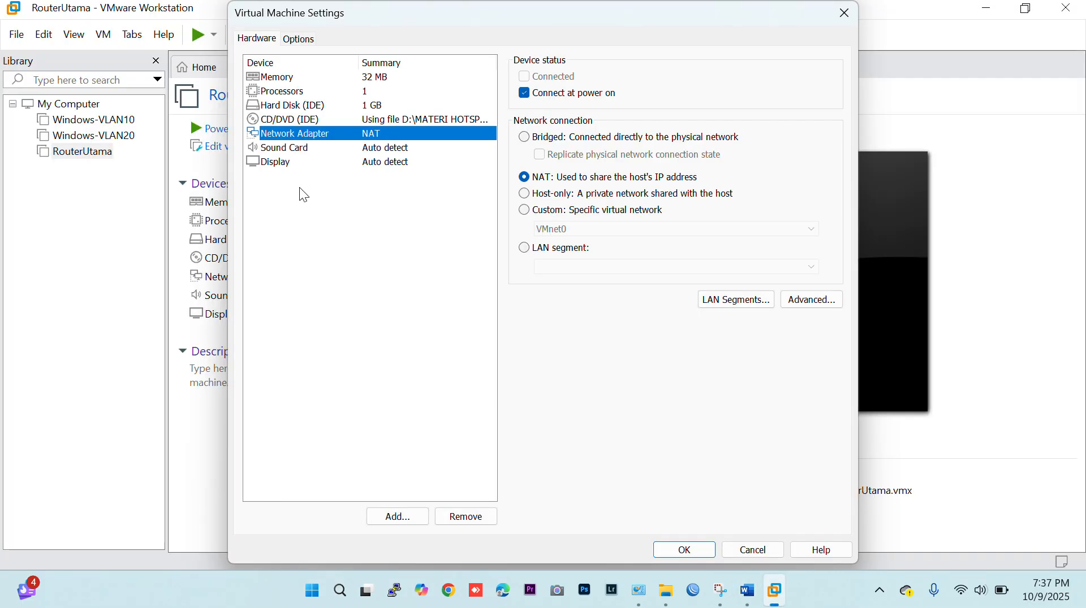
Add two more network adapters to RouterUtama and save the virtual machine settings.
left_click(398, 518)
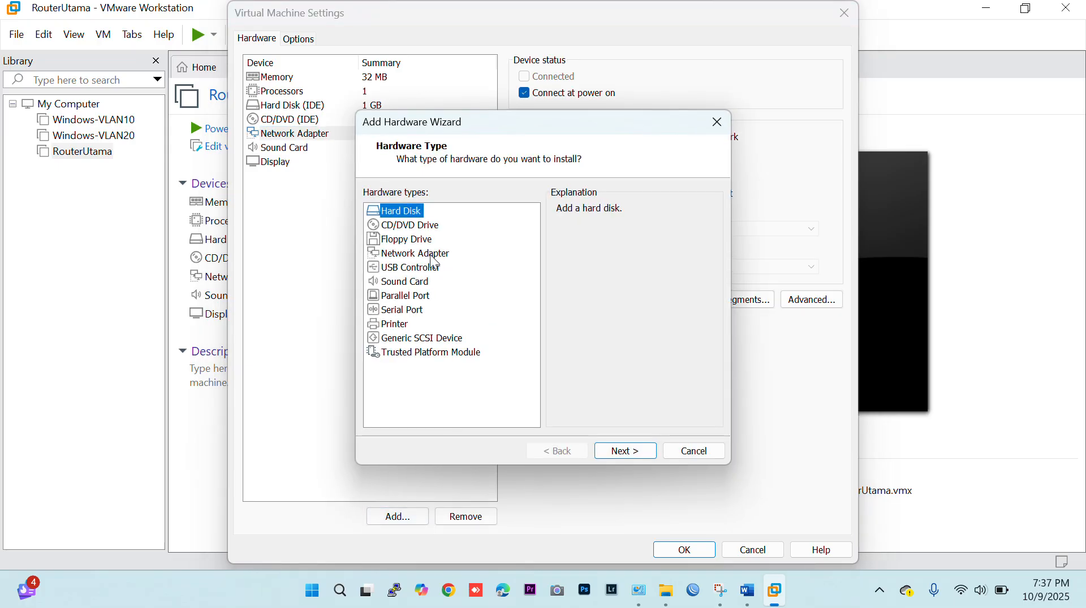
left_click(433, 258)
left_click(629, 452)
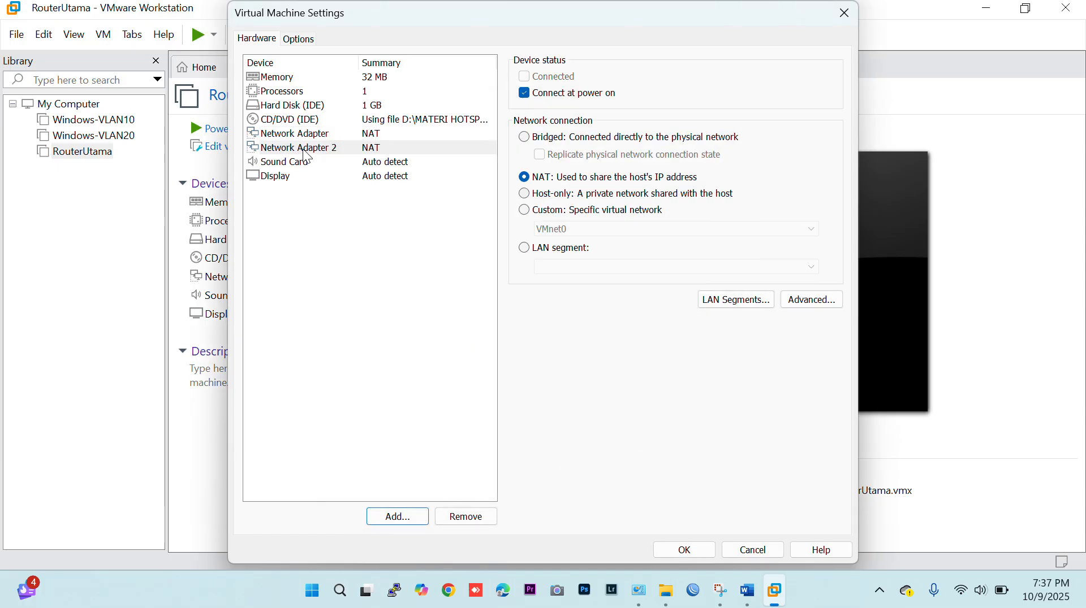
left_click(400, 516)
left_click(440, 258)
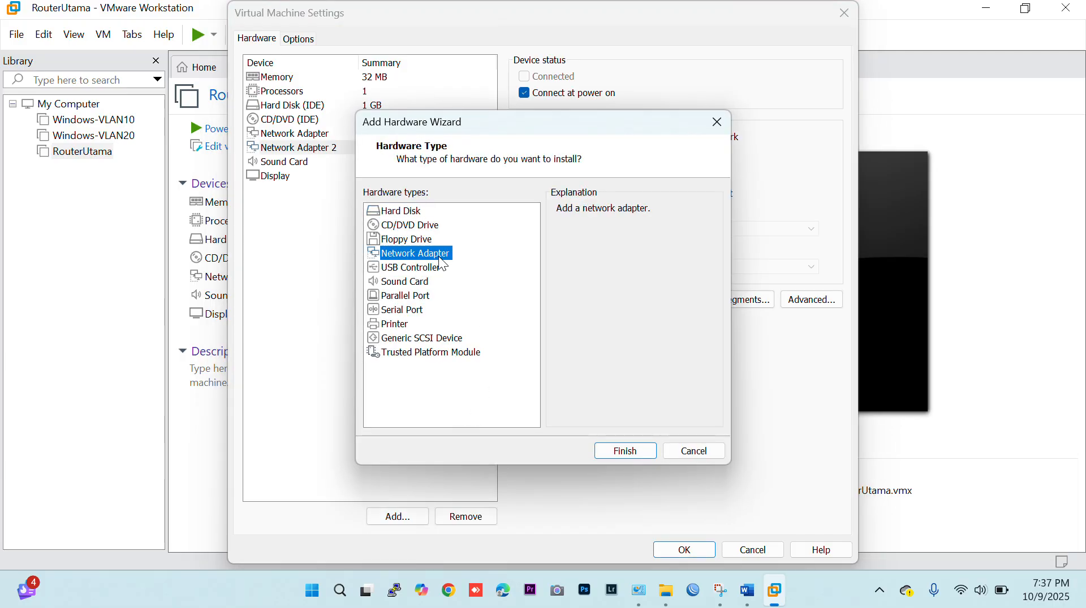
left_click(636, 449)
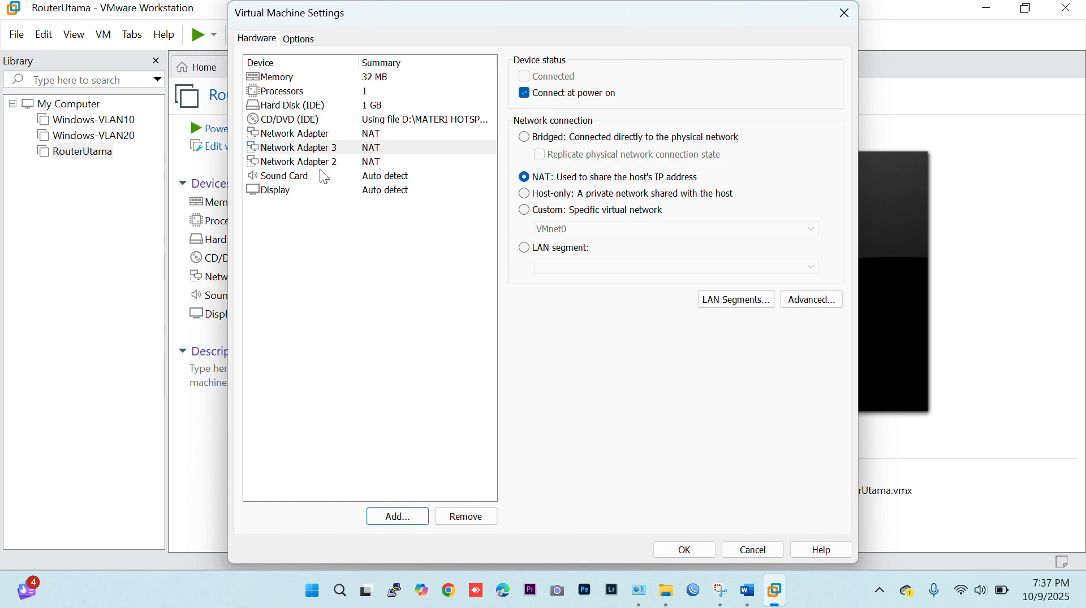
left_click(684, 549)
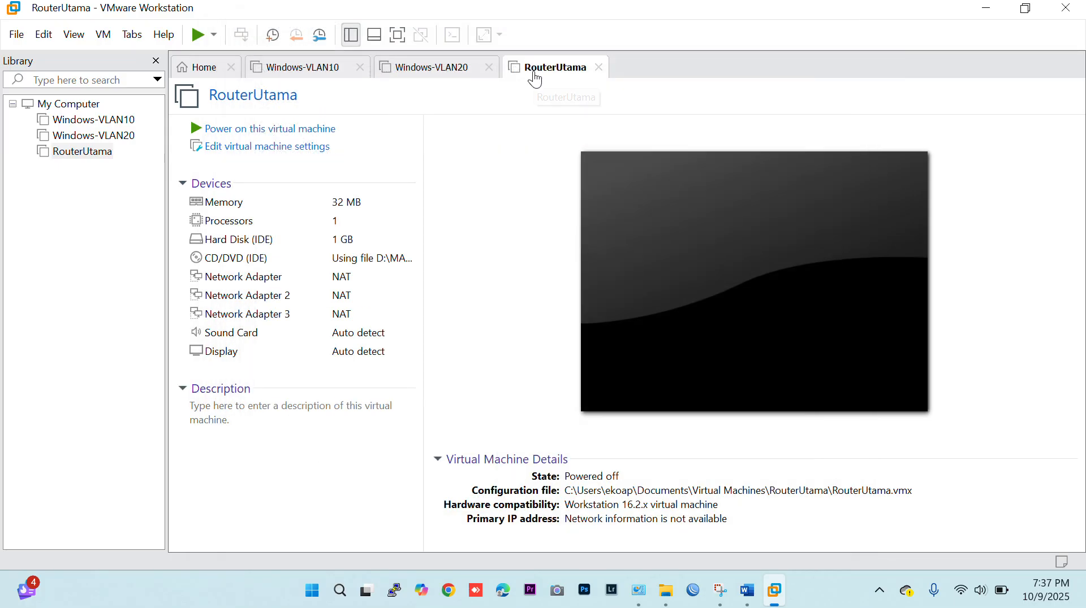
Reopen the RouterUtama settings and connect the first network adapter to the custom virtual network VMnet0.
right_click(535, 77)
left_click(602, 308)
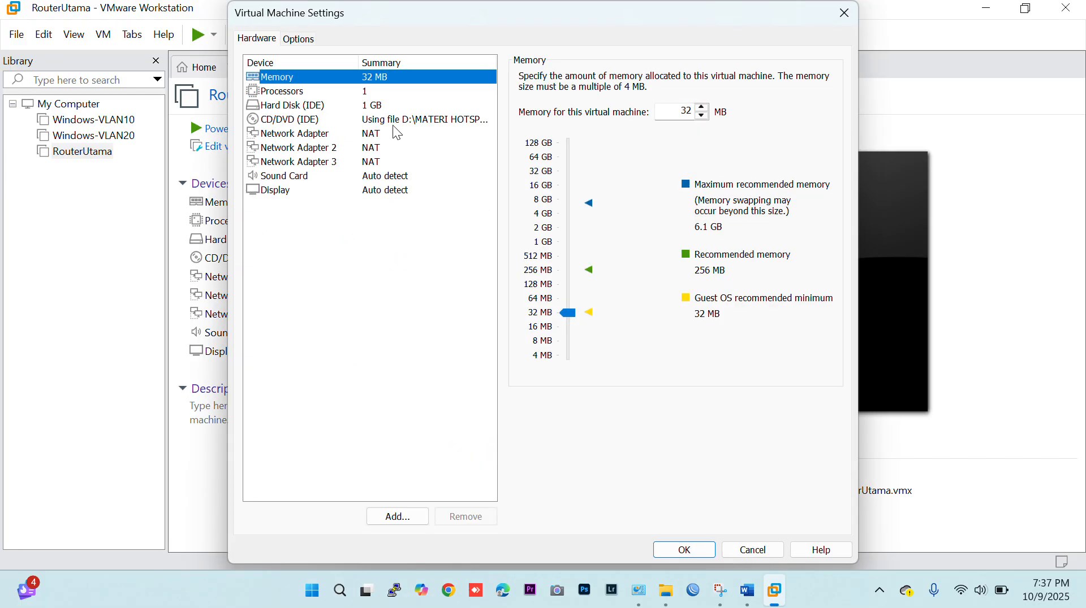
left_click(388, 132)
left_click(346, 149)
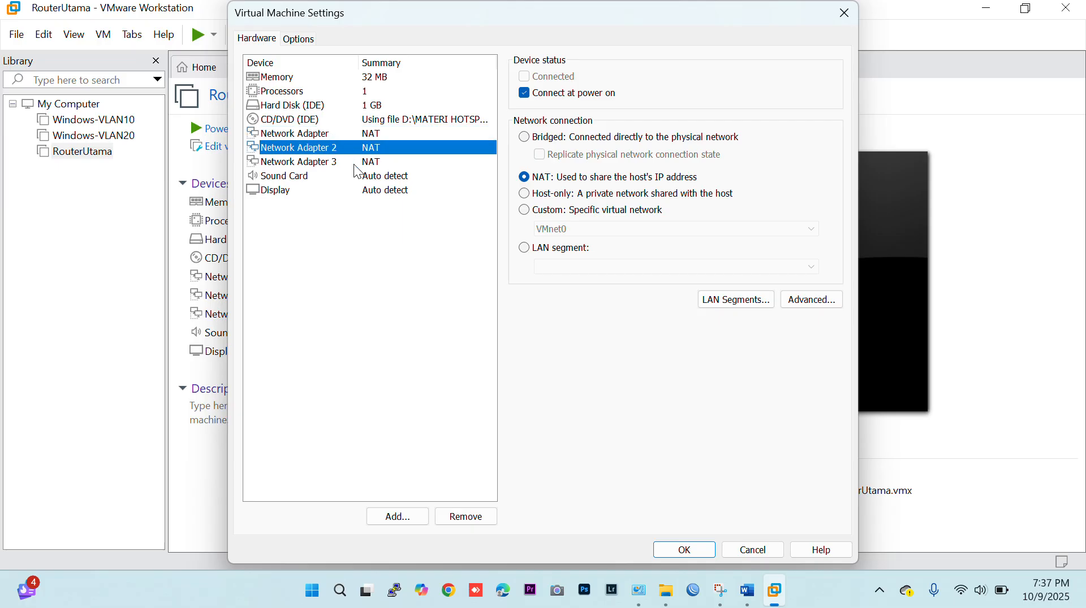
left_click(355, 164)
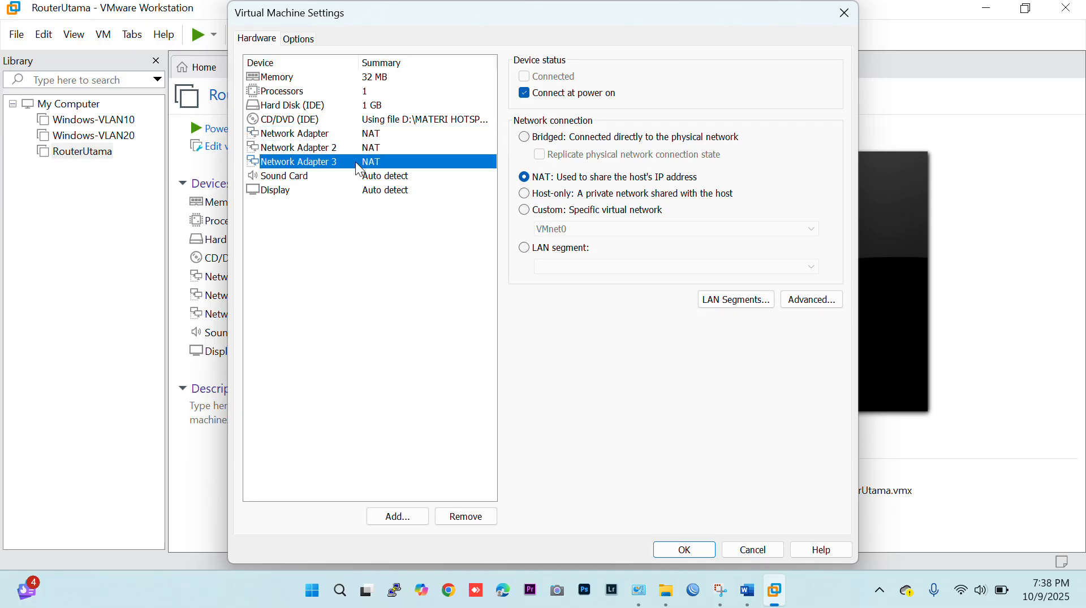
left_click(350, 135)
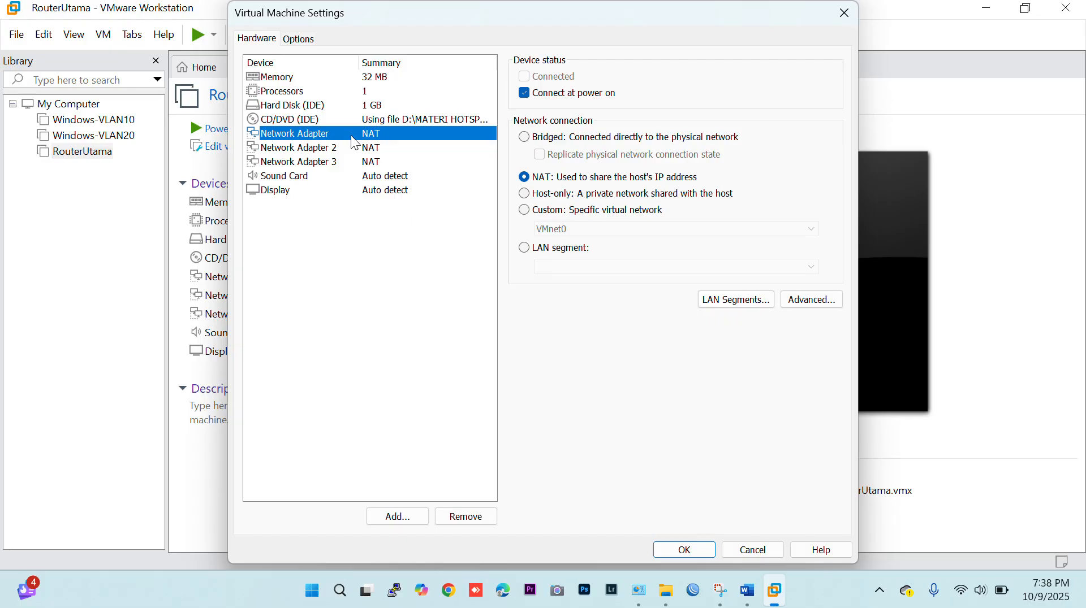
left_click(527, 213)
left_click(527, 214)
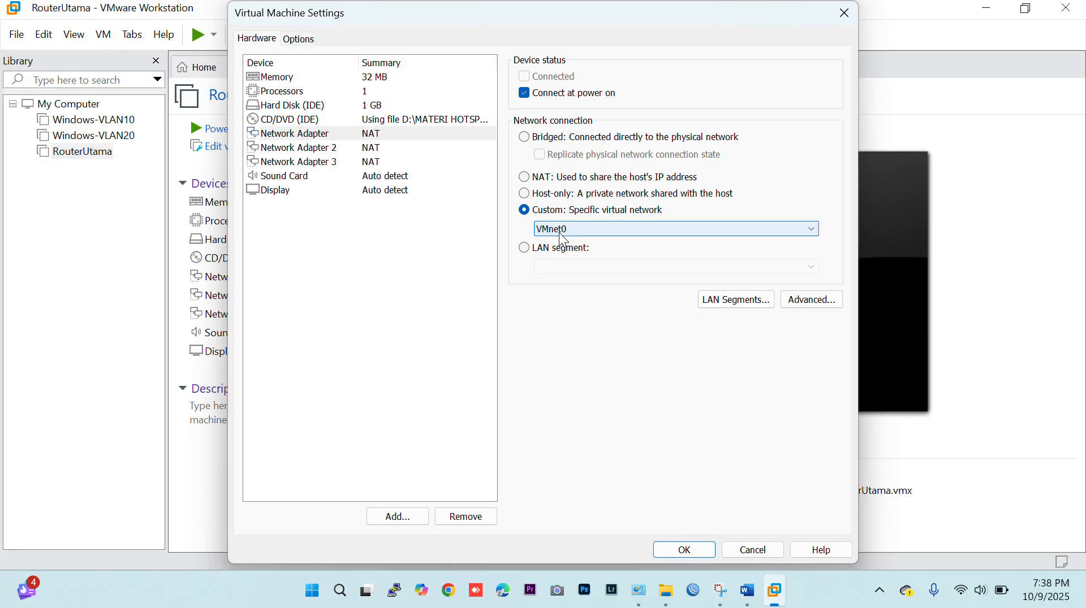
Switch Network Adapter 2 to a LAN segment connection.
left_click(343, 150)
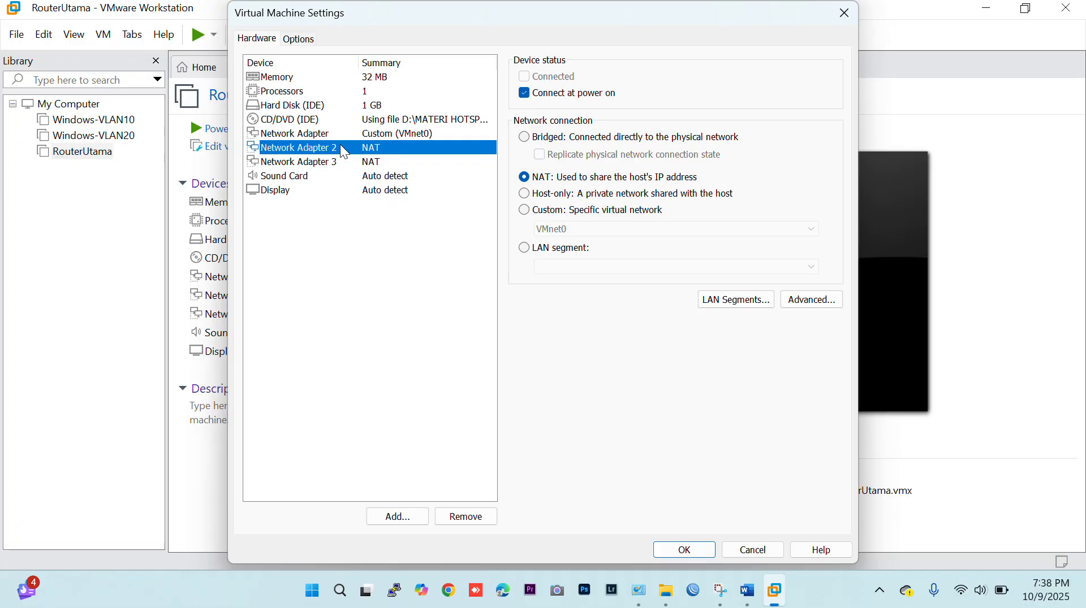
left_click(525, 248)
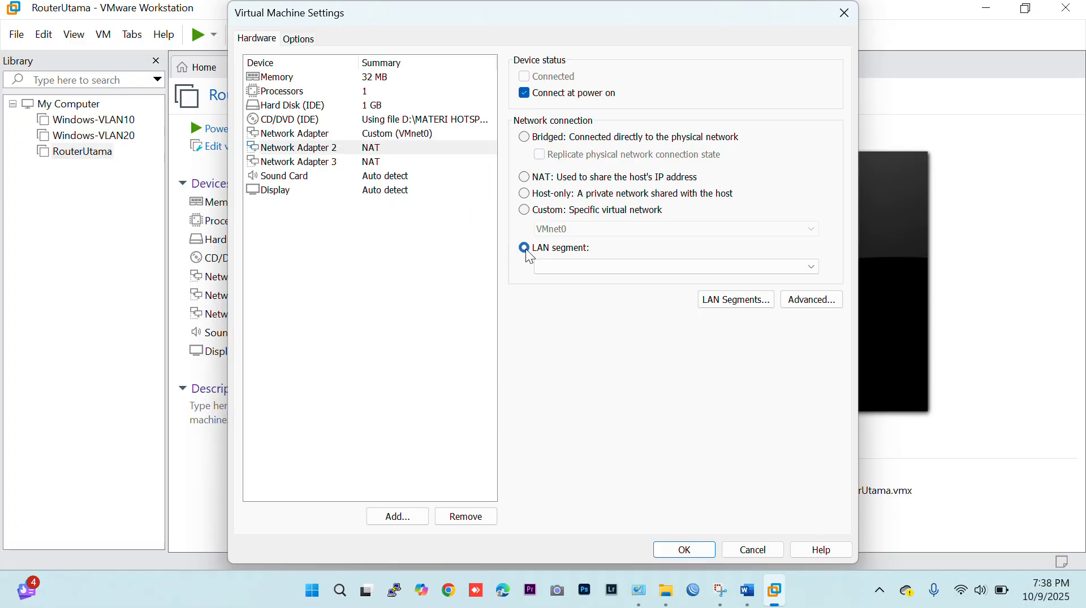
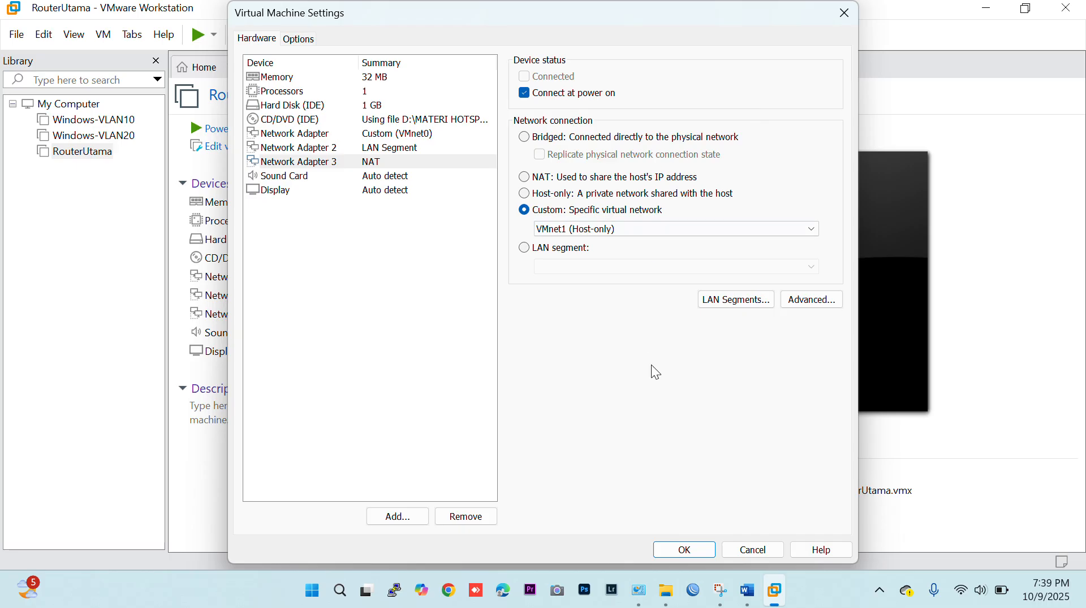
Save the network adapter settings and power on the RouterUtama virtual machine, dismissing the guest installation notice.
left_click(684, 549)
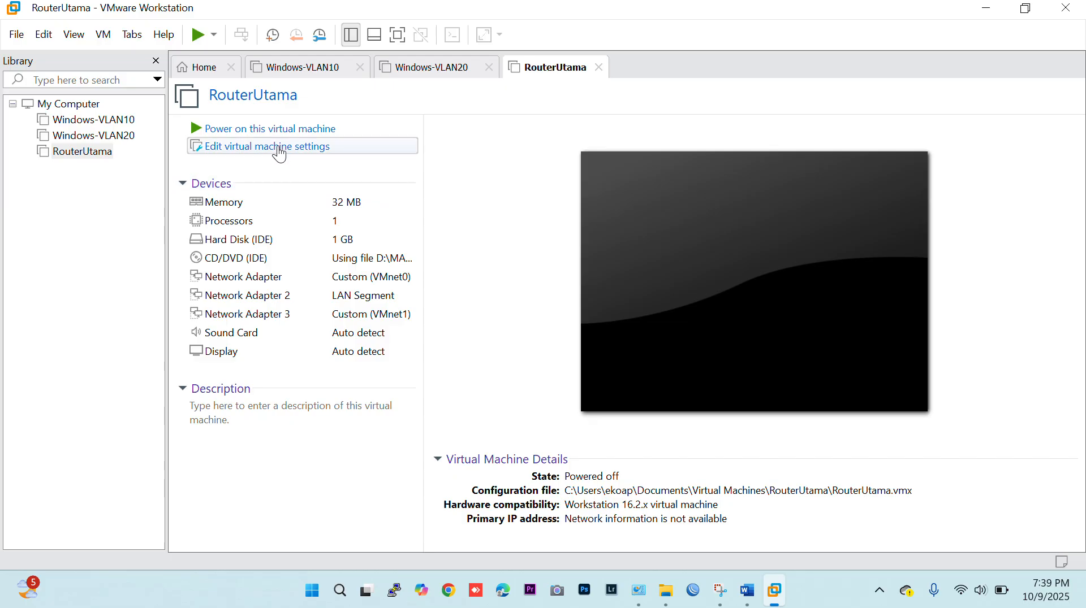
left_click(279, 129)
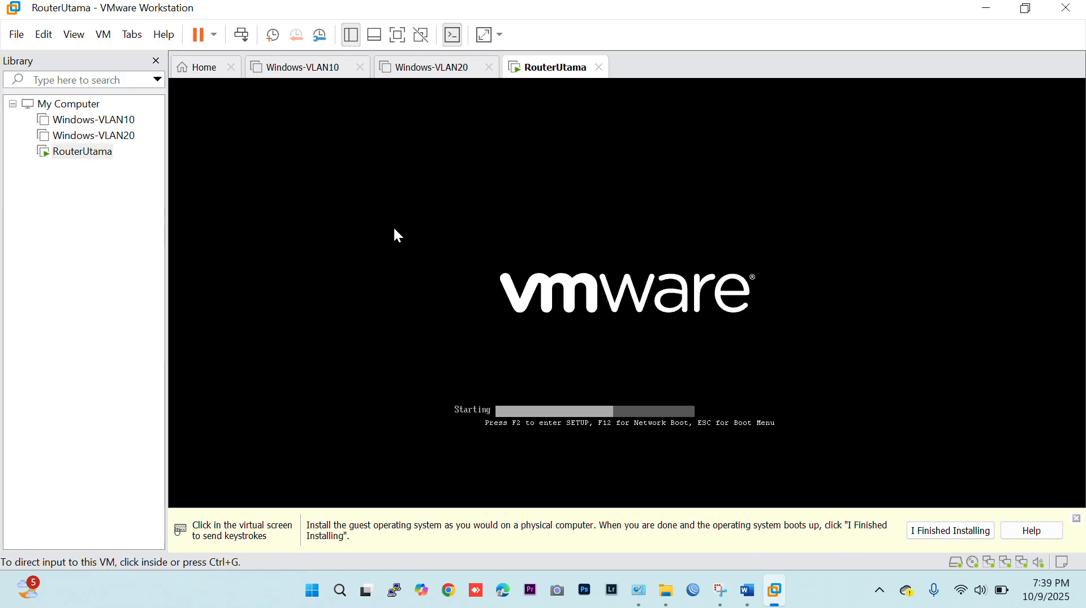
left_click(930, 533)
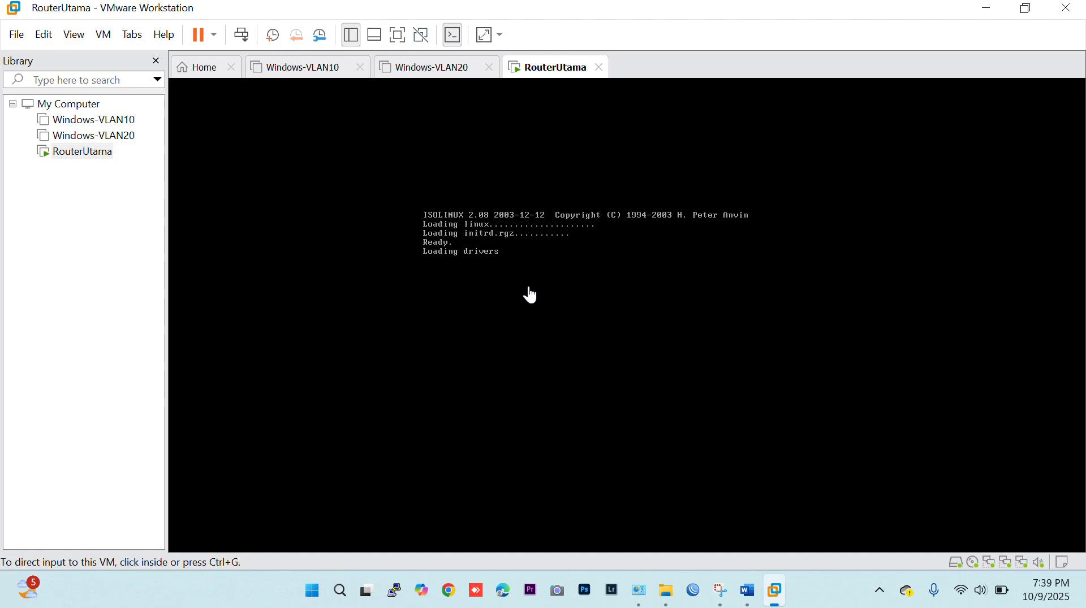
left_click(530, 295)
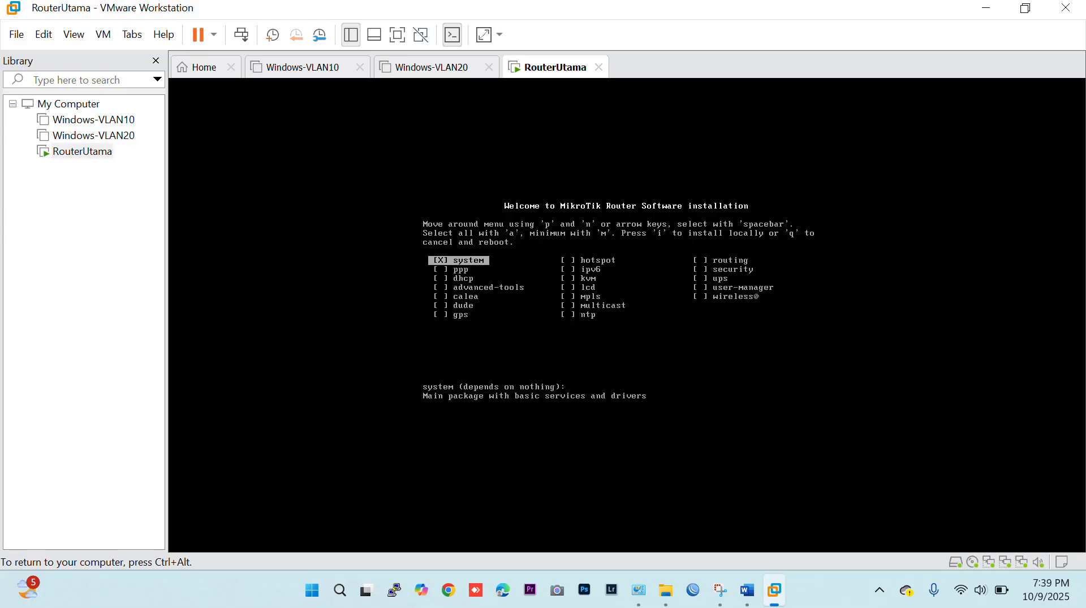
key("Right")
key("Left")
key("Right")
key("Right")
key("Down")
key("Left")
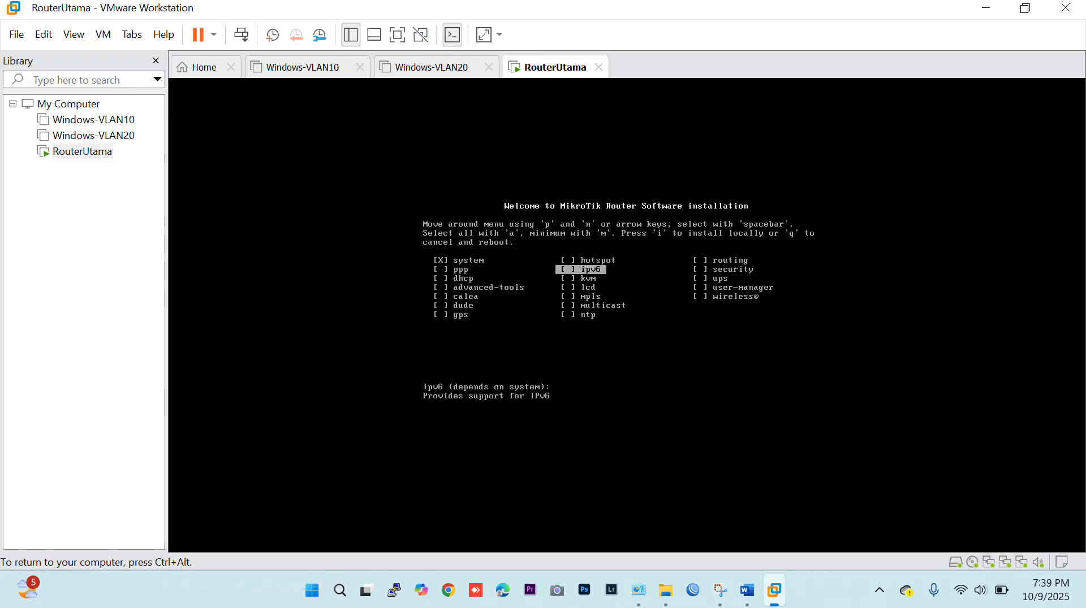
key("Down")
key("space")
key("Down")
key("space")
key("Down")
key("space")
key("Up")
key("Up")
key("space")
key("Up")
key("space")
key("a")
key("m")
Install RouterOS with all packages selected, without keeping the old configuration, confirm erasing the disk, and reboot.
key("a")
key("i")
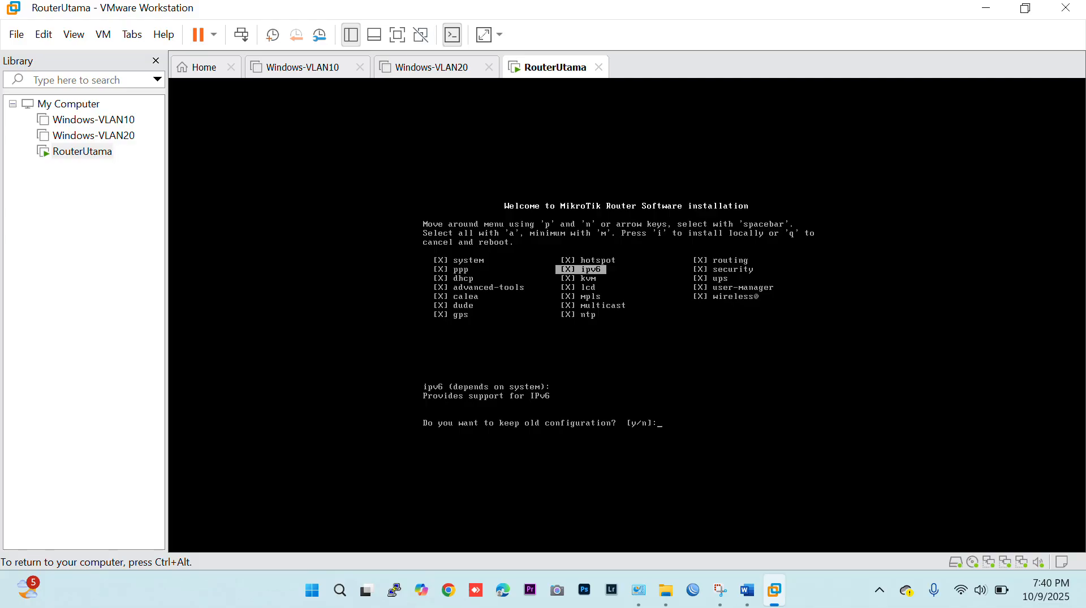
type("n")
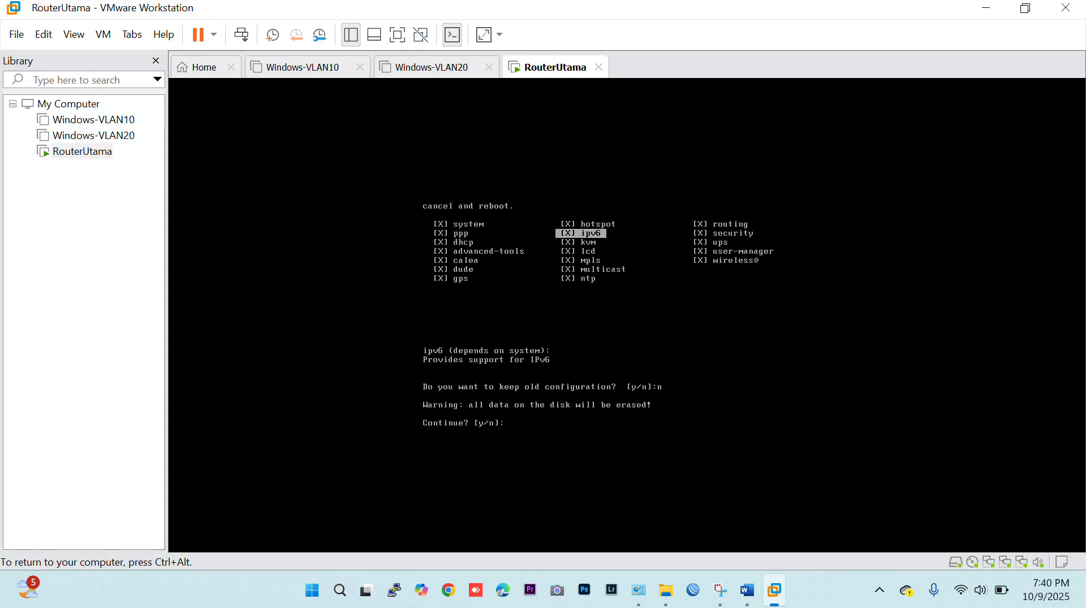
type("y")
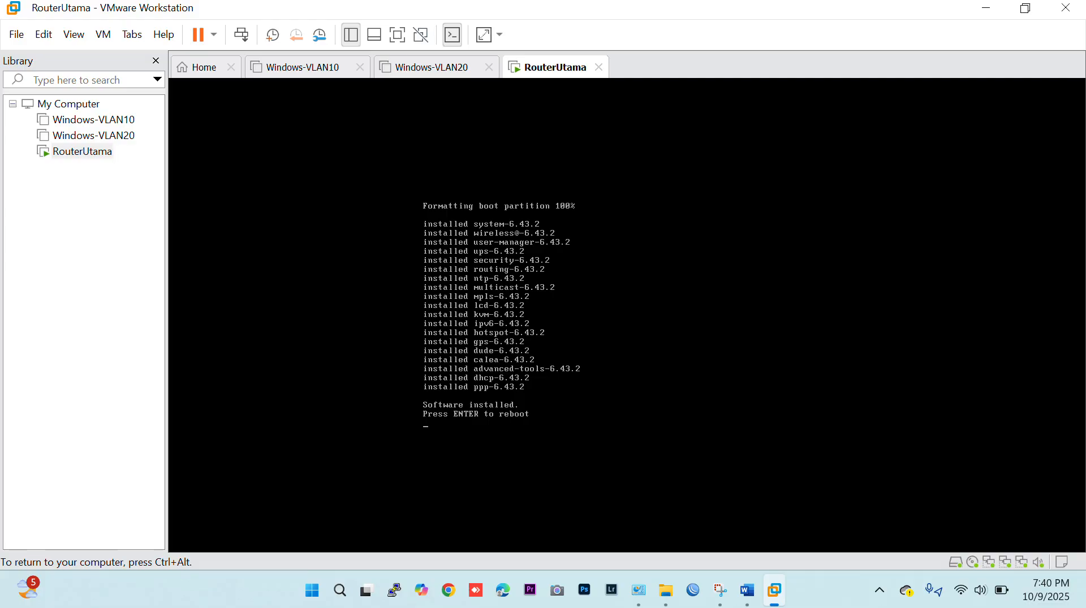
key("Return")
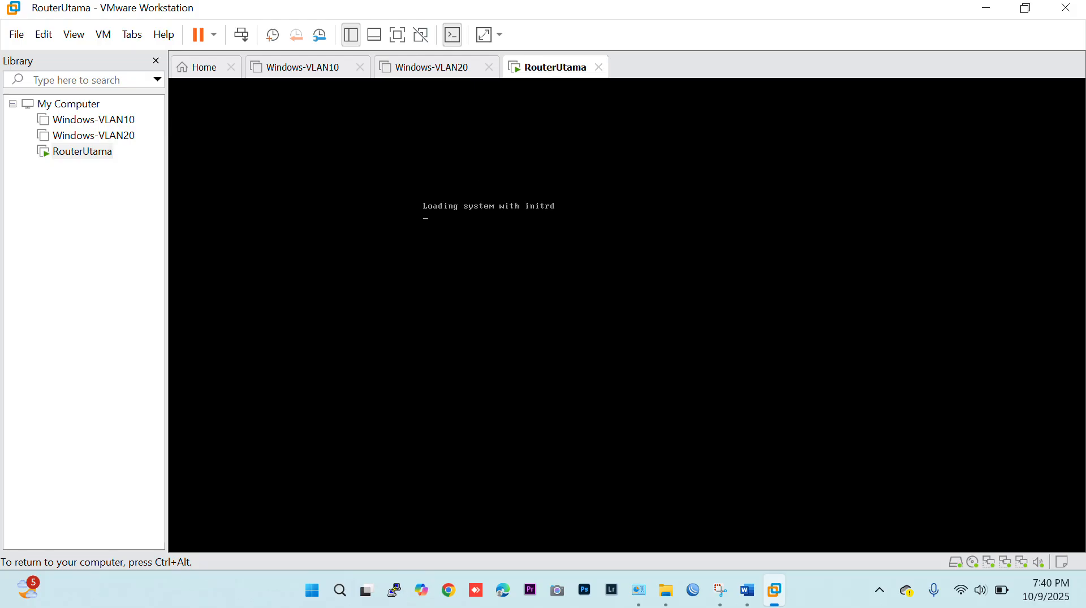
Log in to the MikroTik console as admin without a password and decline viewing the software license.
key("ctrl+alt")
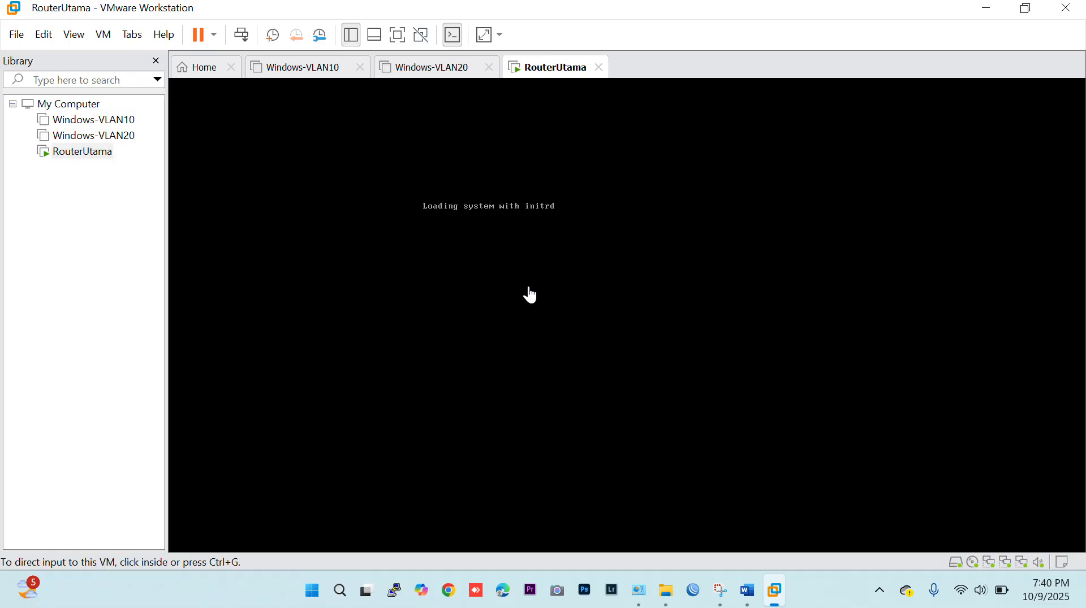
left_click(553, 249)
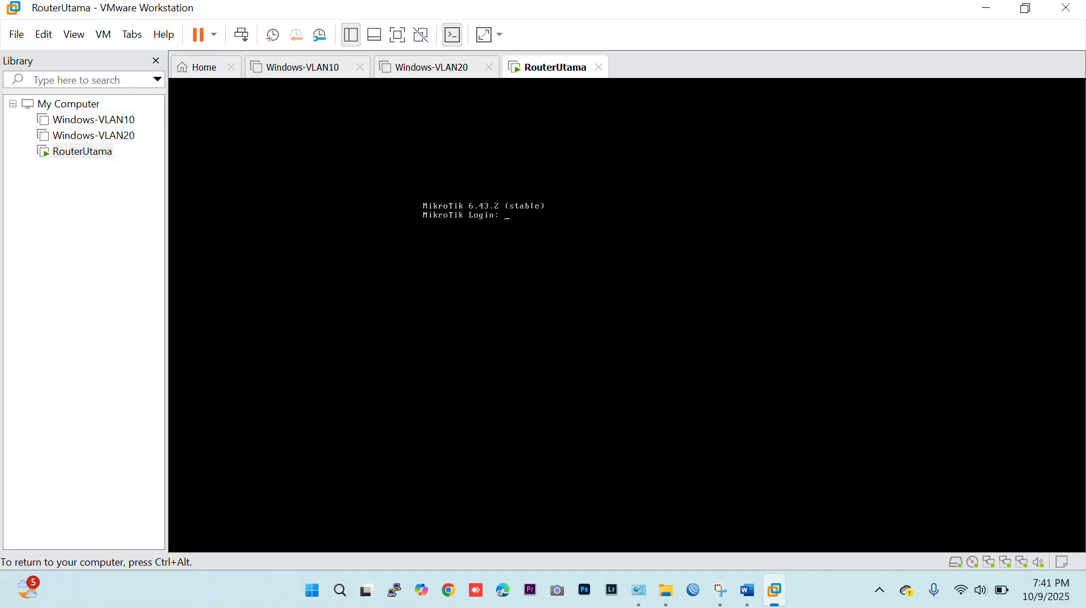
type("admin")
key("Return")
key("Return")
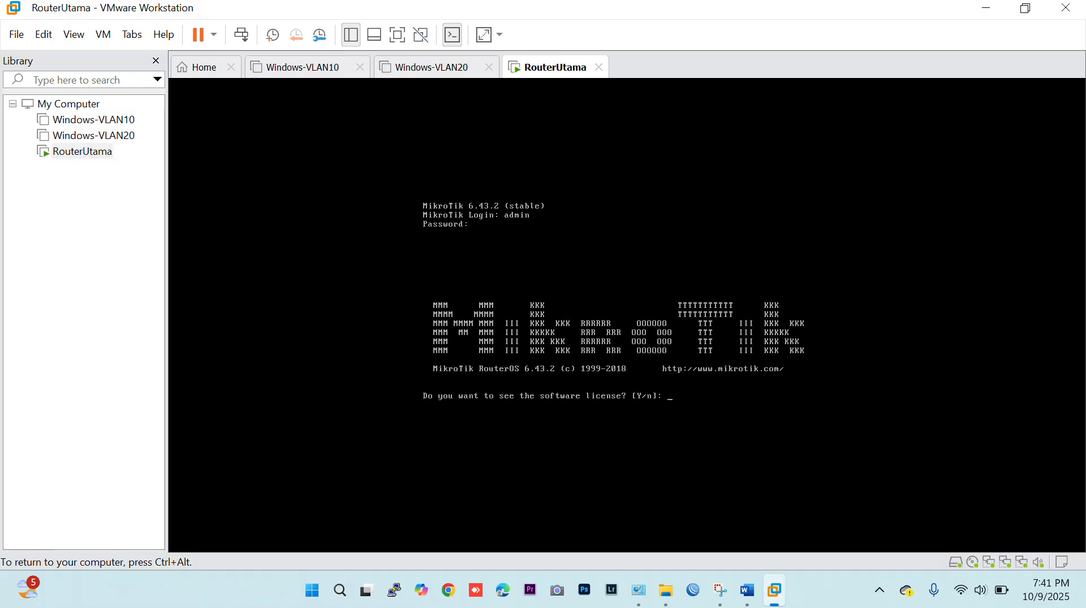
type("n")
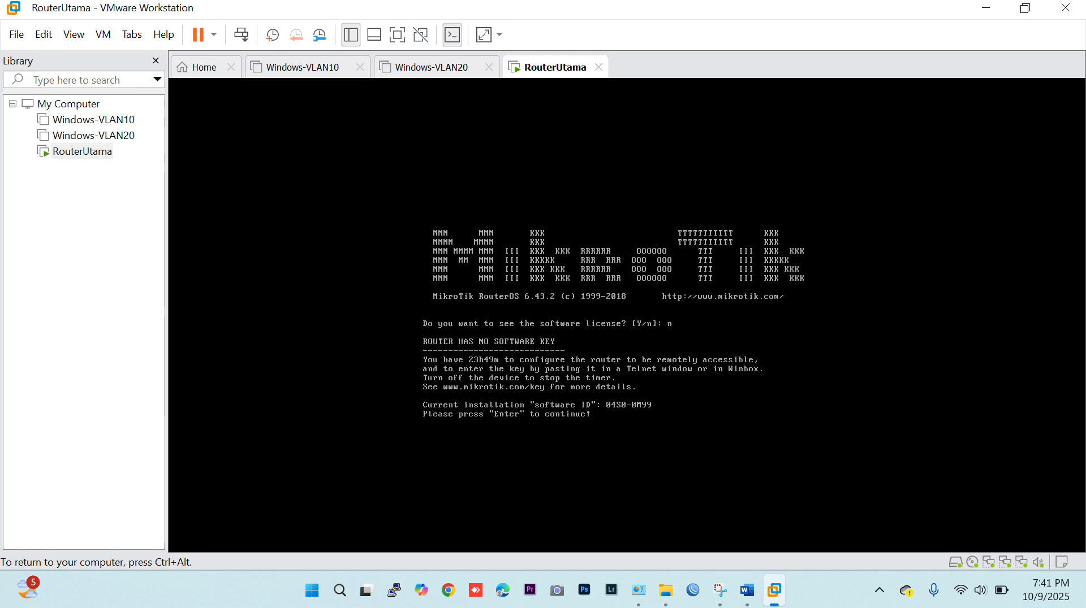
key("Return")
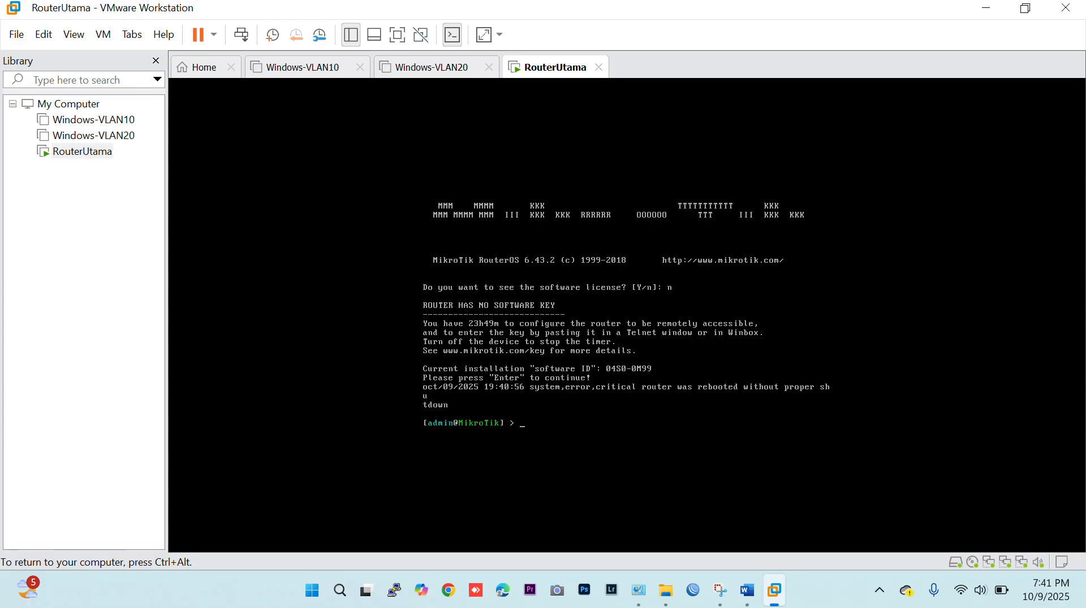
Set the router's system identity name to RouterUtama from the console.
type("system identity set name=Router")
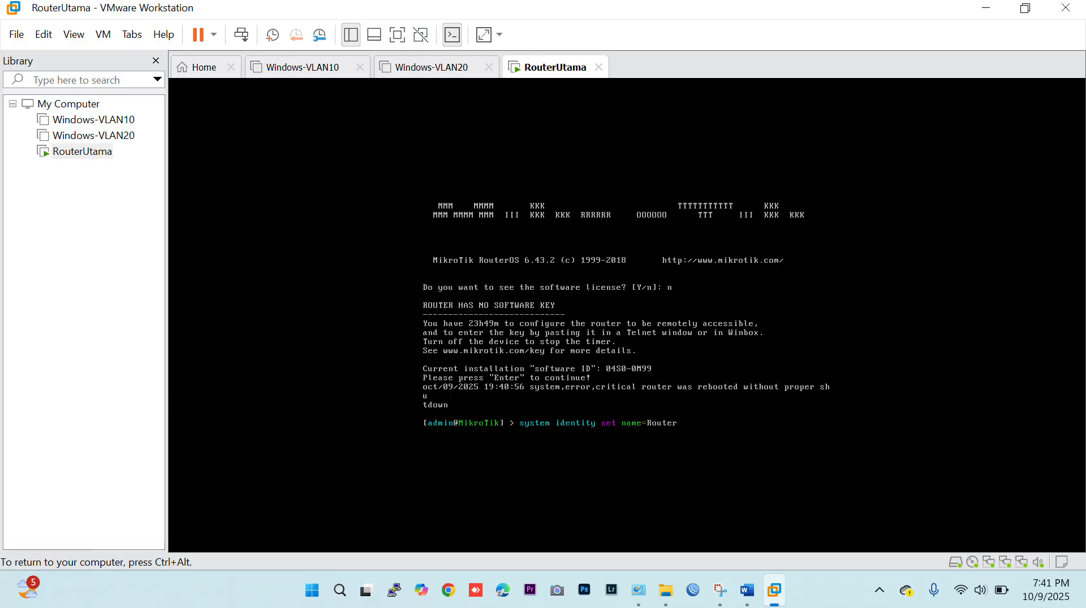
type("Utama")
key("Return")
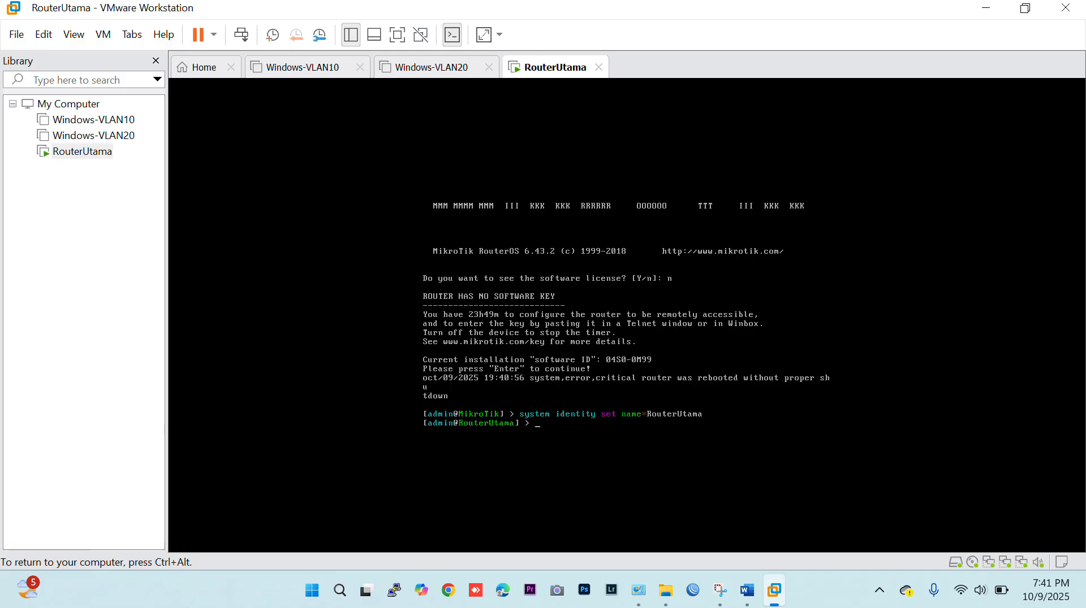
Switch to WinBox, connect to the neighbor RouterUtama as admin, and dismiss the RouterOS welcome notice.
key("ctrl+alt")
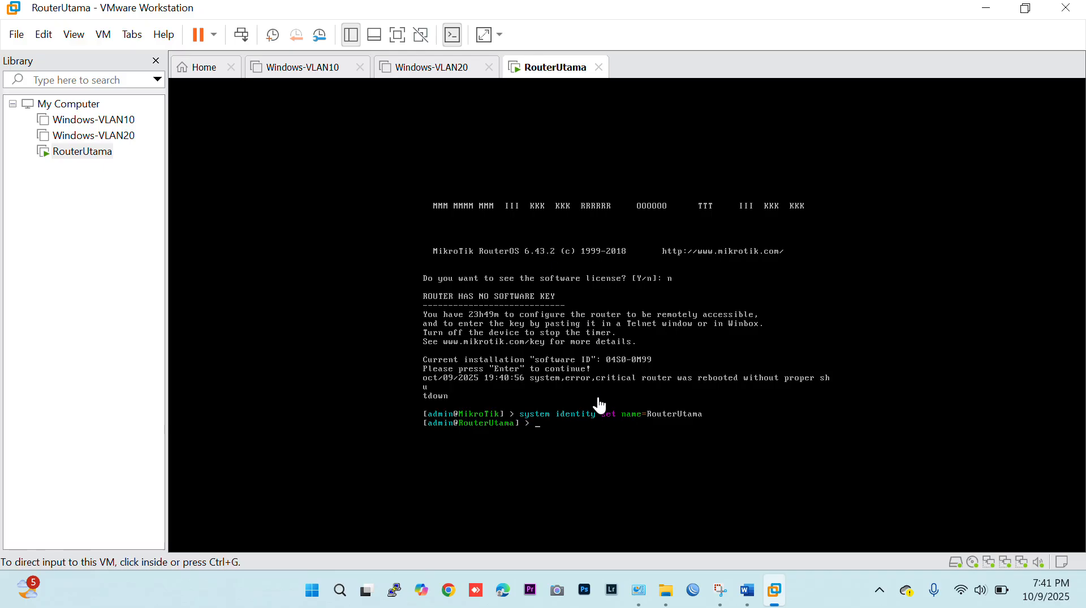
left_click(694, 595)
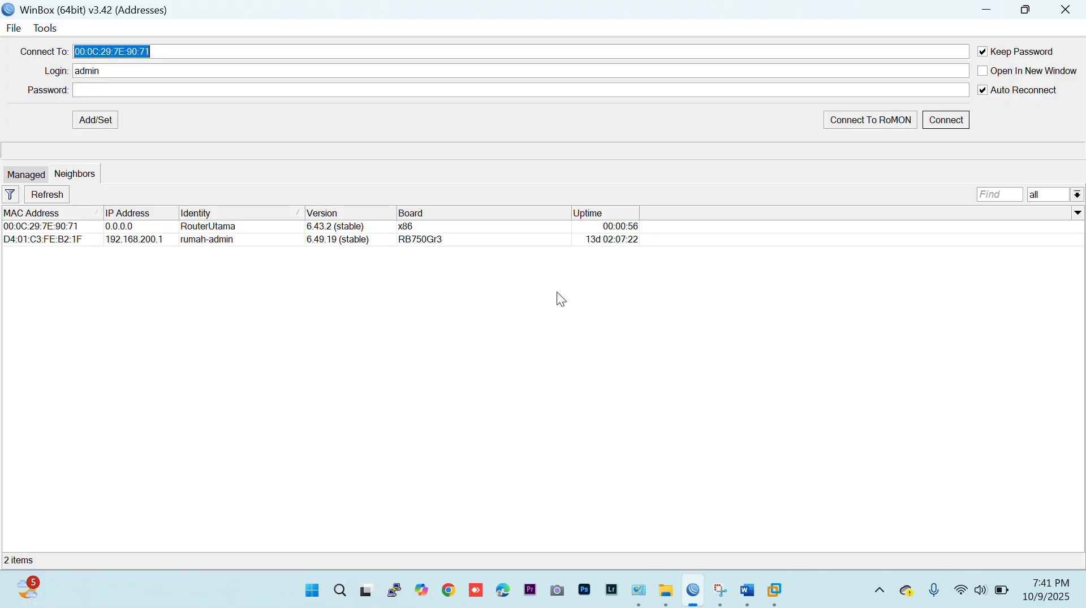
left_click(397, 229)
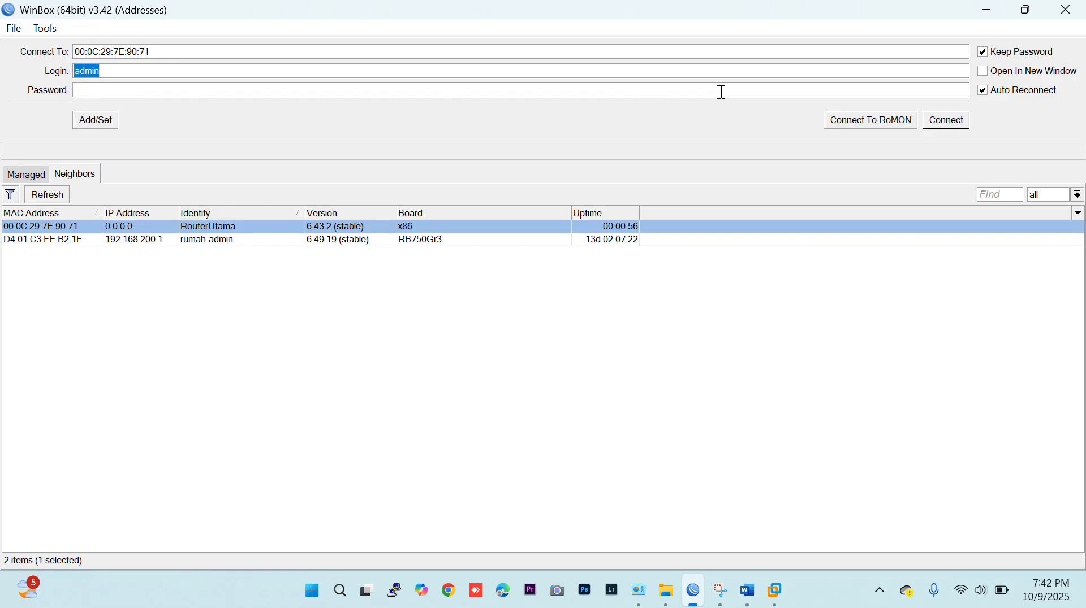
left_click(943, 121)
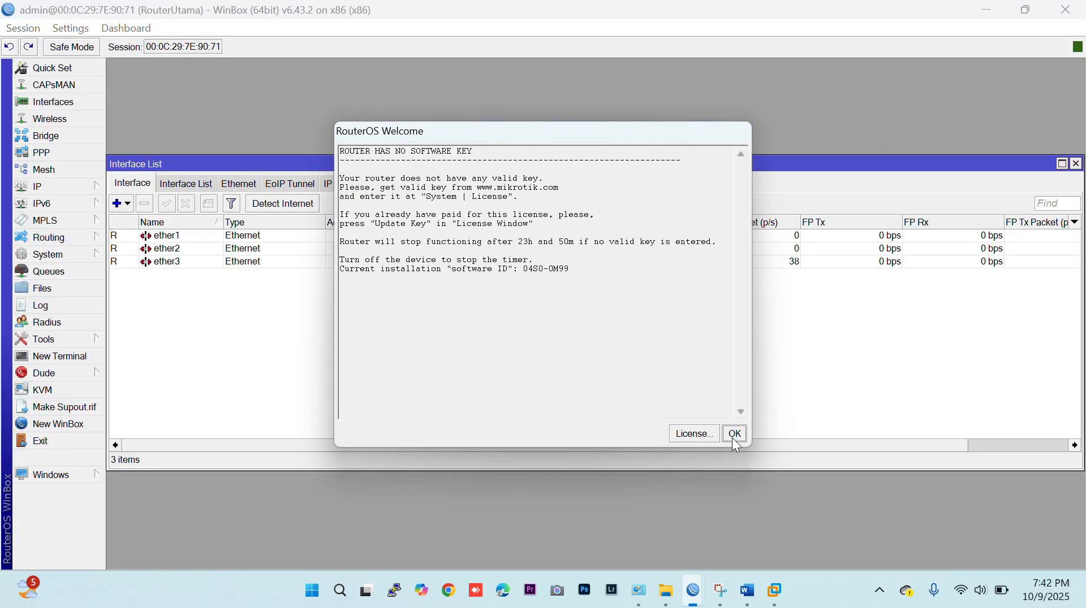
left_click(734, 434)
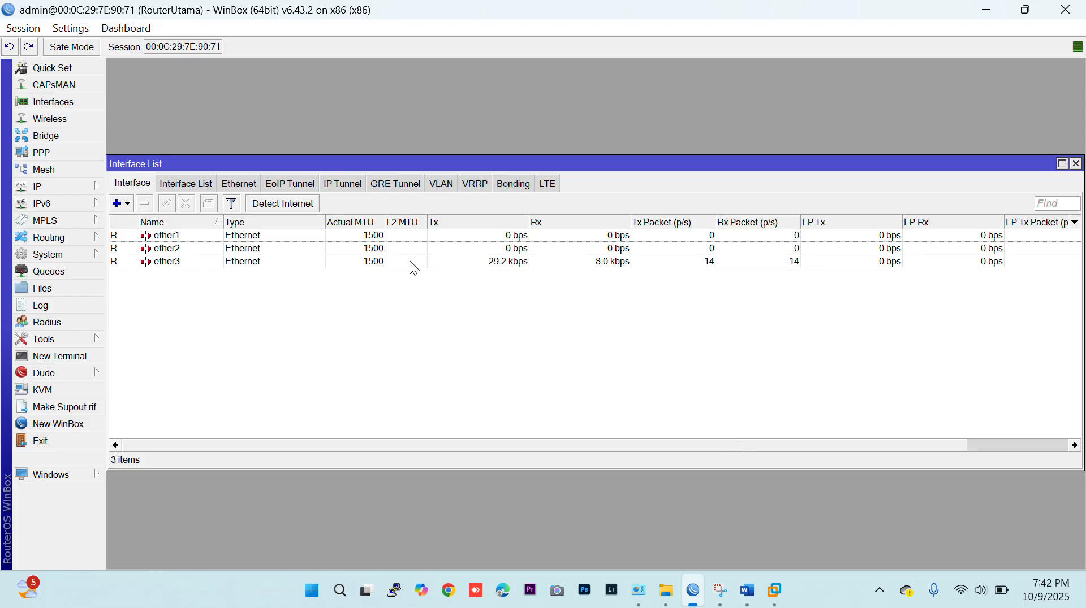
Check the ether3 interface against the host's VMnet1 adapter in Network Connections and review its interface details.
left_click(377, 262)
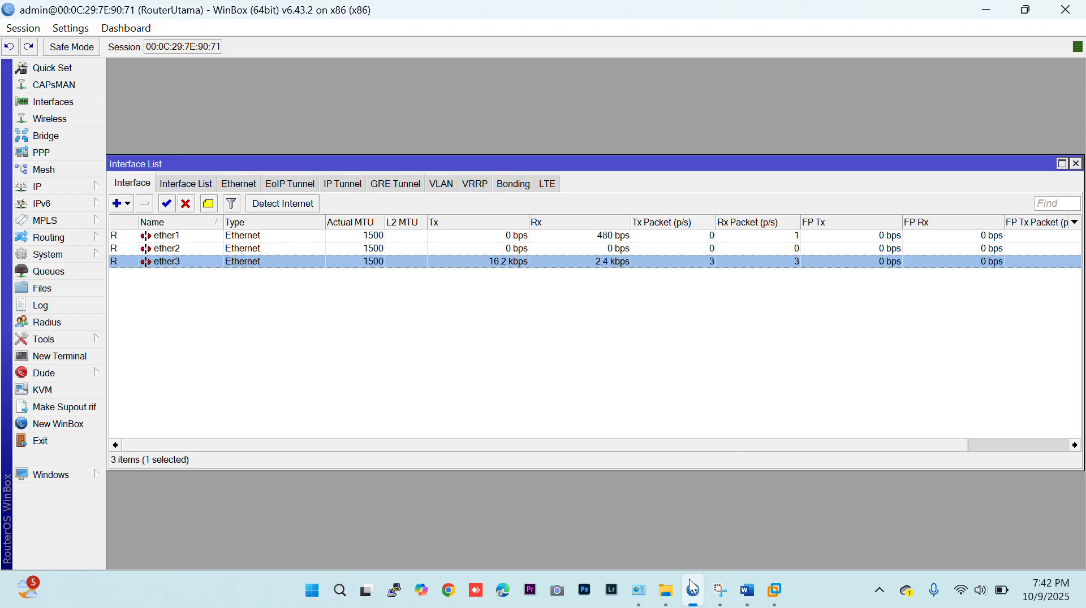
left_click(639, 598)
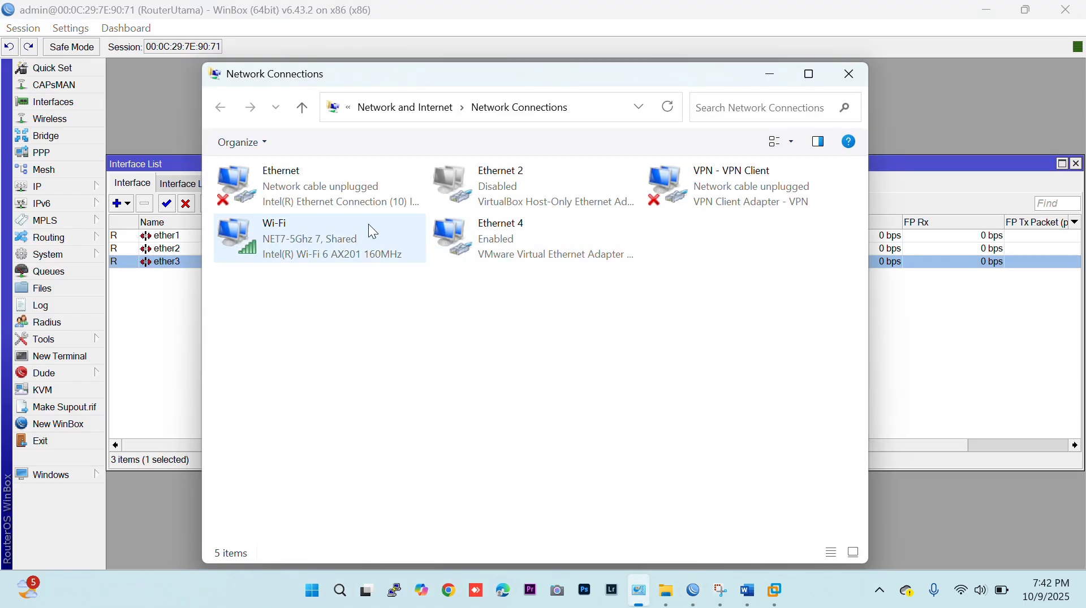
left_click(500, 254)
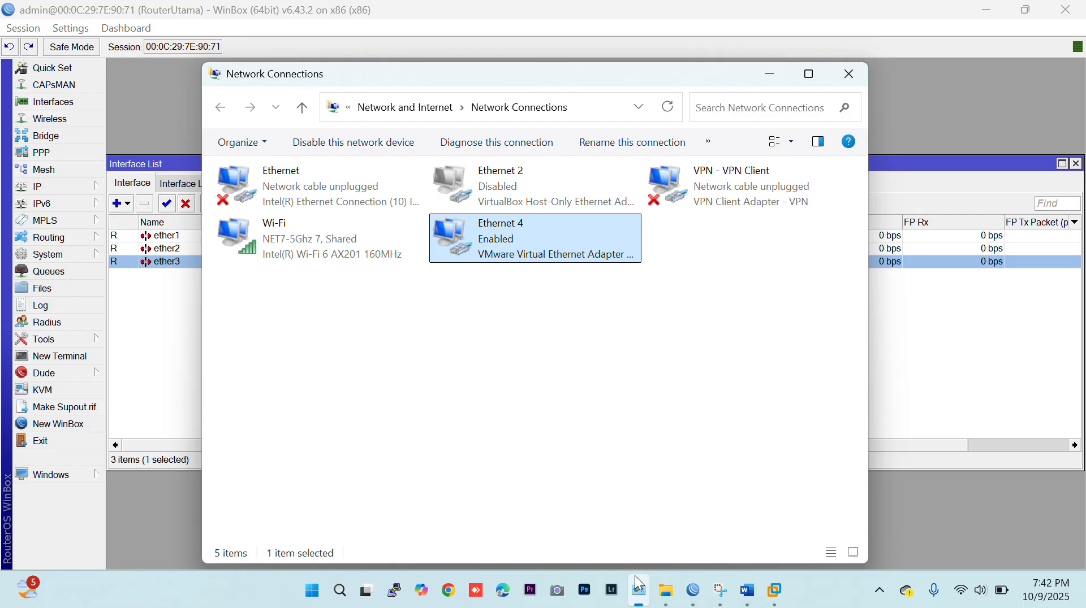
left_click(774, 590)
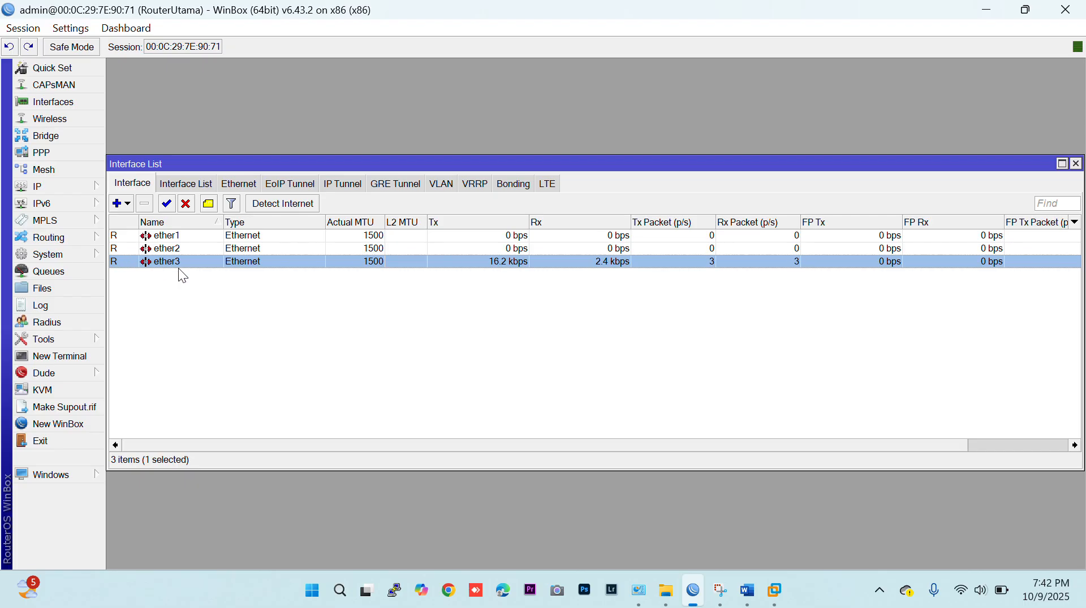
double_click(167, 263)
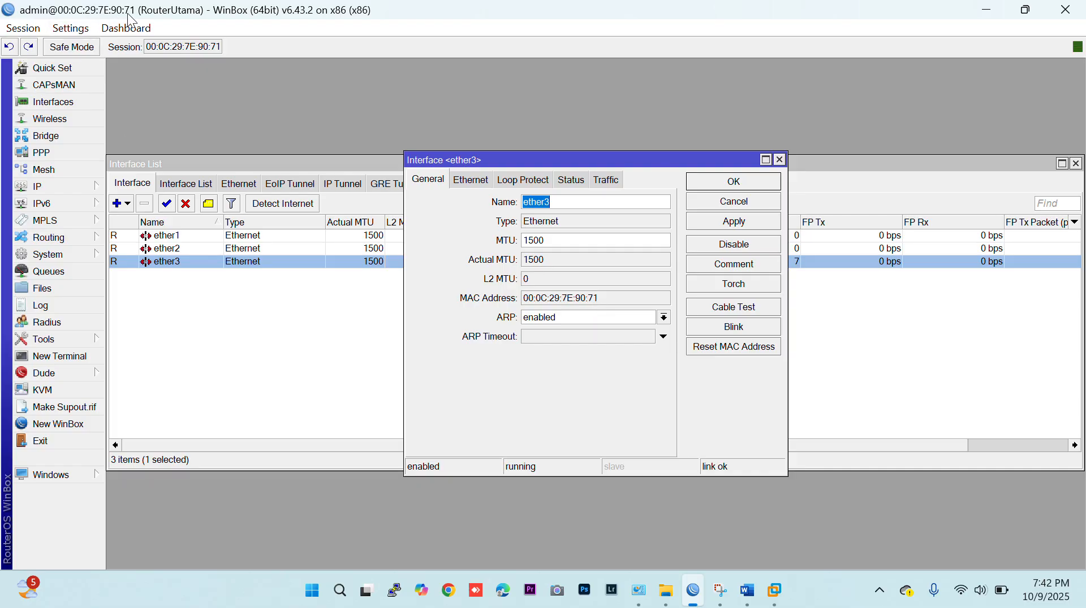
left_click(727, 181)
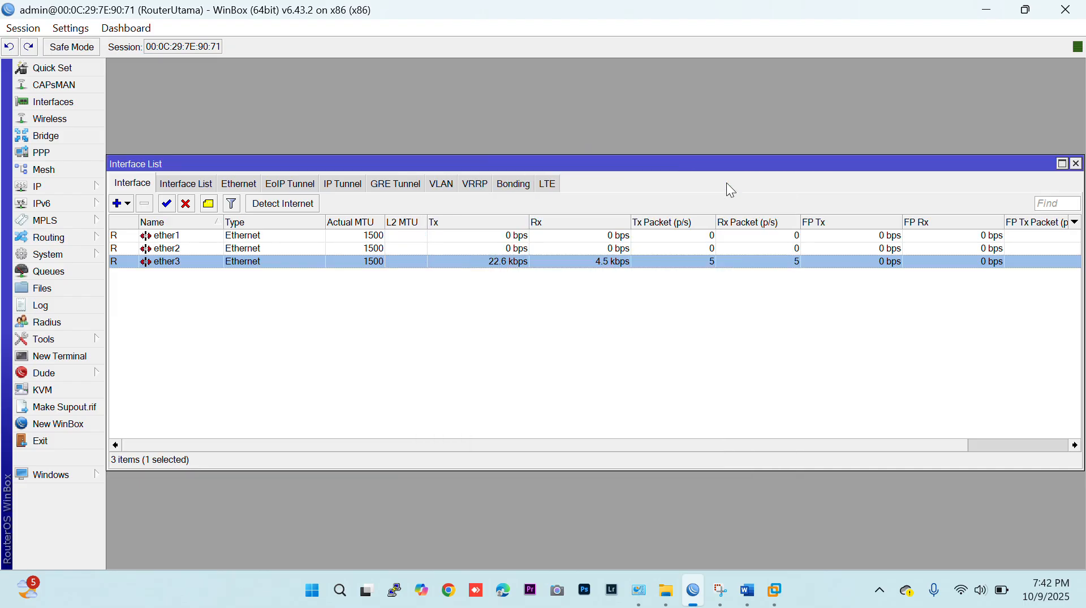
Rename the ether1 interface to ether1-internet.
left_click(267, 239)
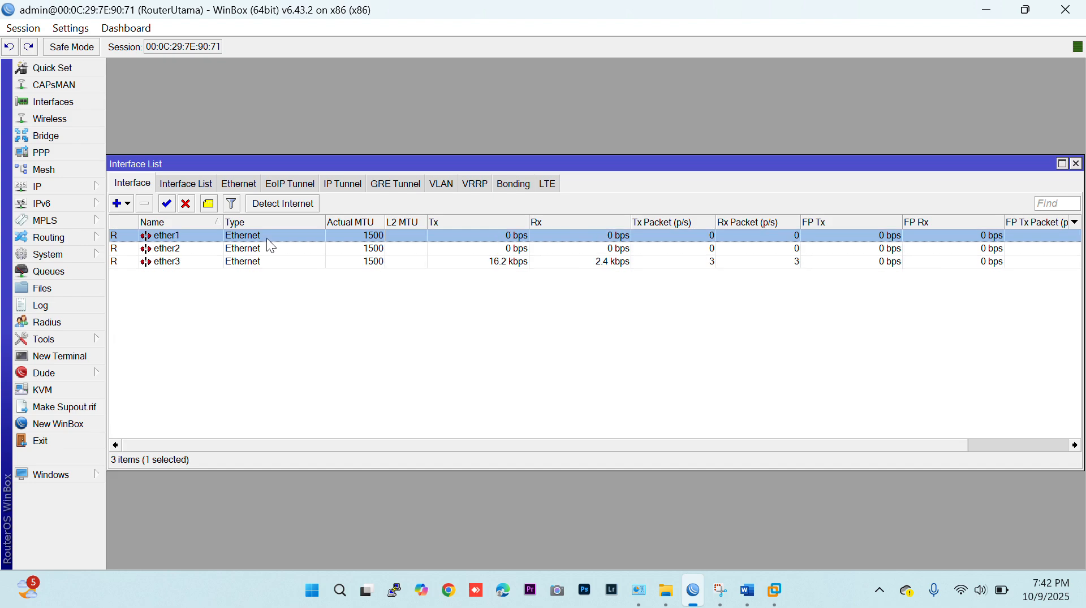
double_click(267, 239)
key("Right")
type("-")
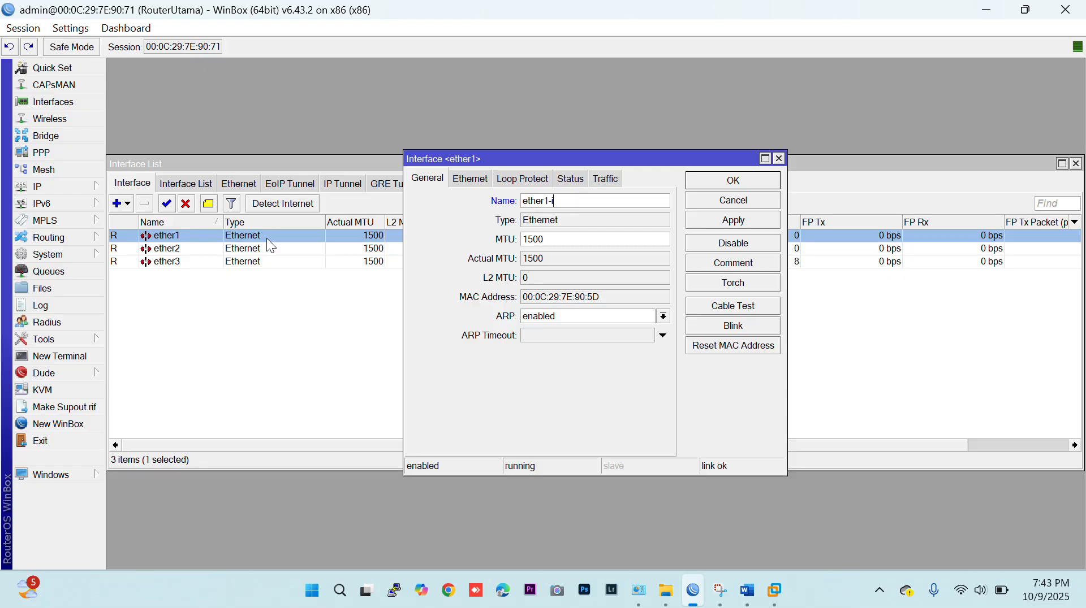
type("internet")
key("Return")
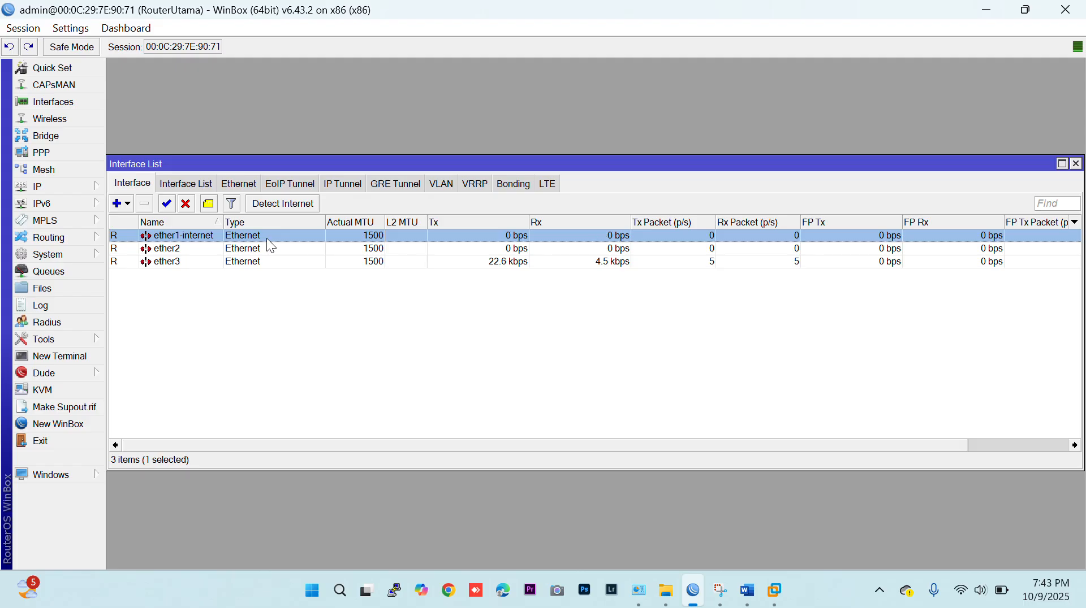
Rename the ether2 interface to ether2-vlan.
key("Down")
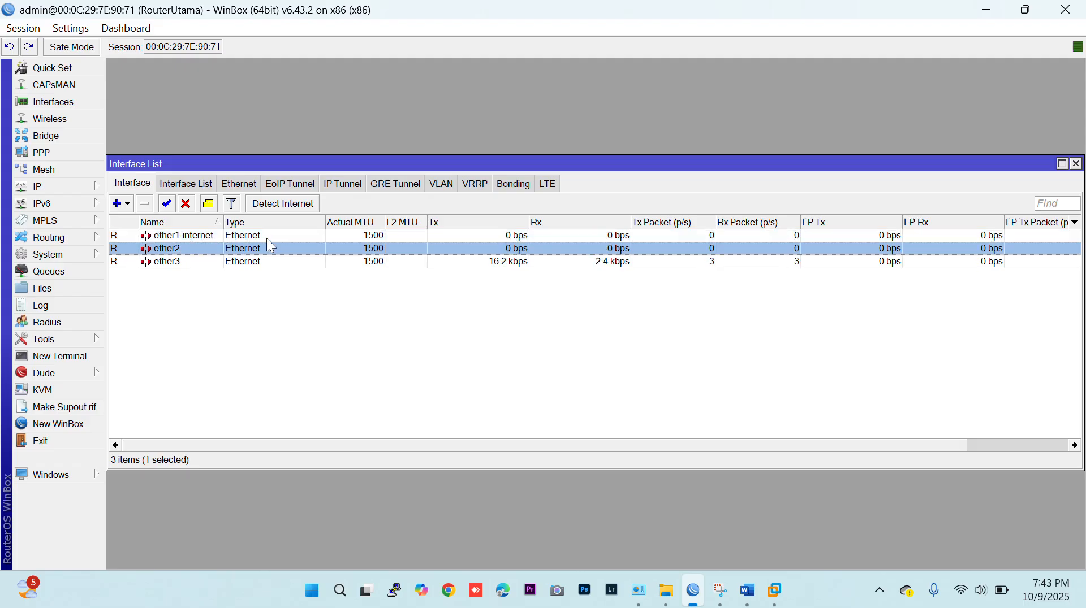
key("Return")
key("End")
type("-vlan")
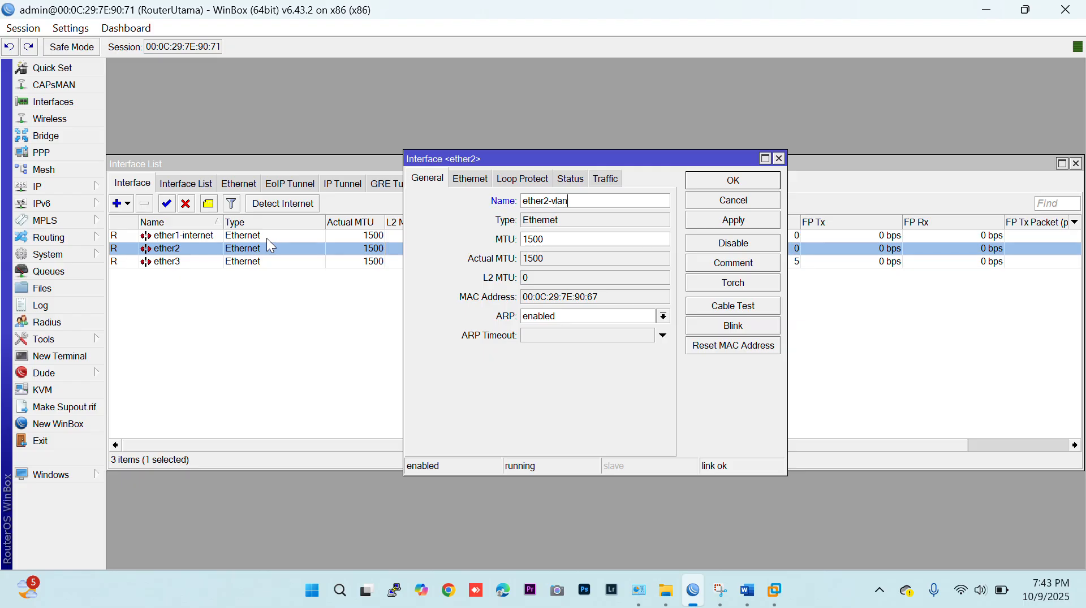
key("Return")
Rename the ether3 interface to ether3-wlan.
key("Down")
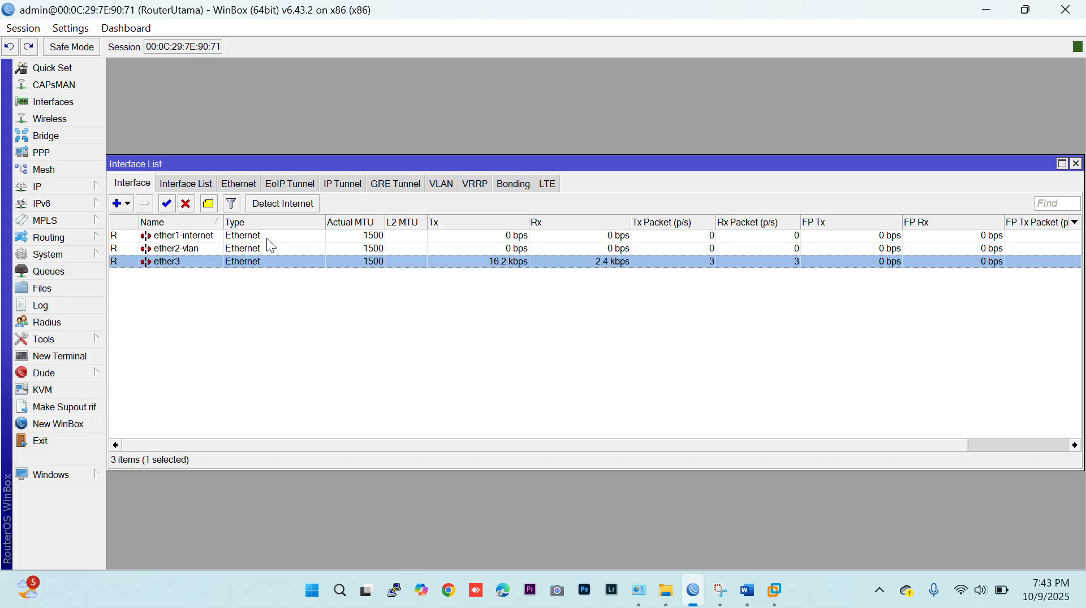
key("Return")
key("End")
type("-wlan")
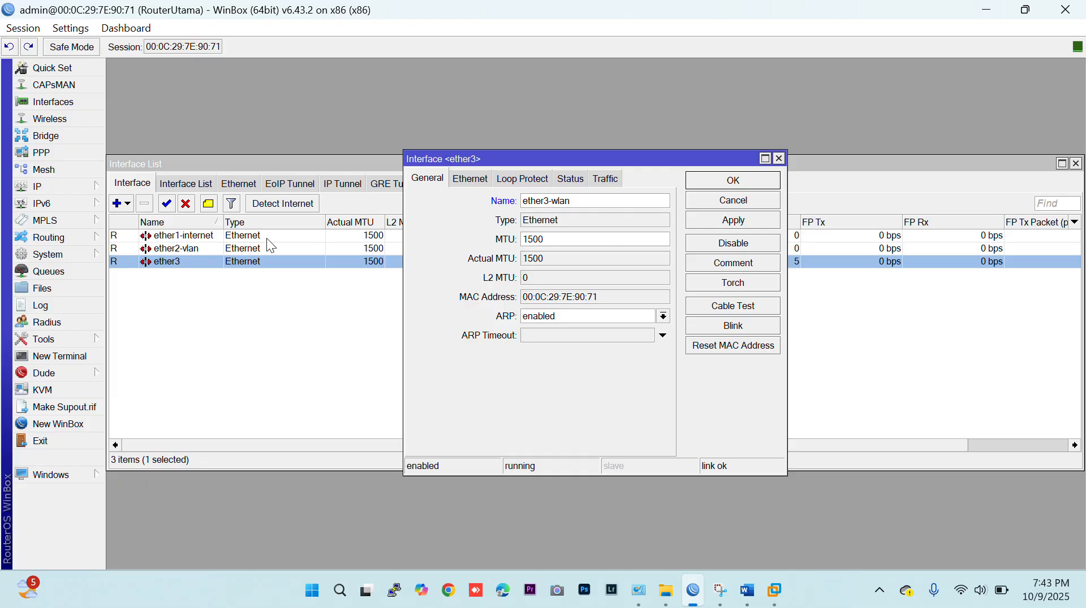
key("Return")
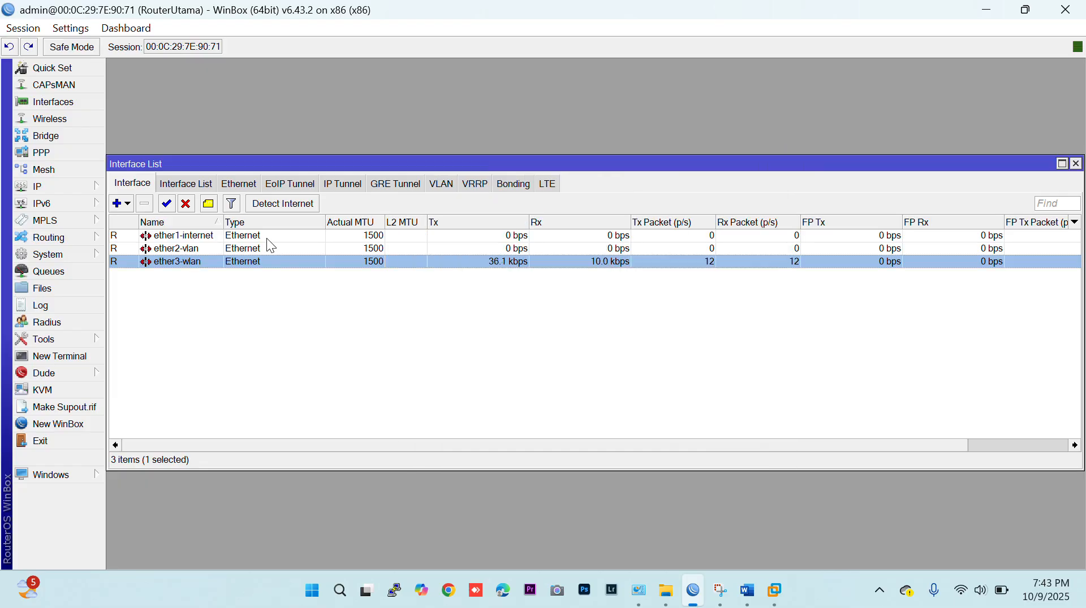
key("Up")
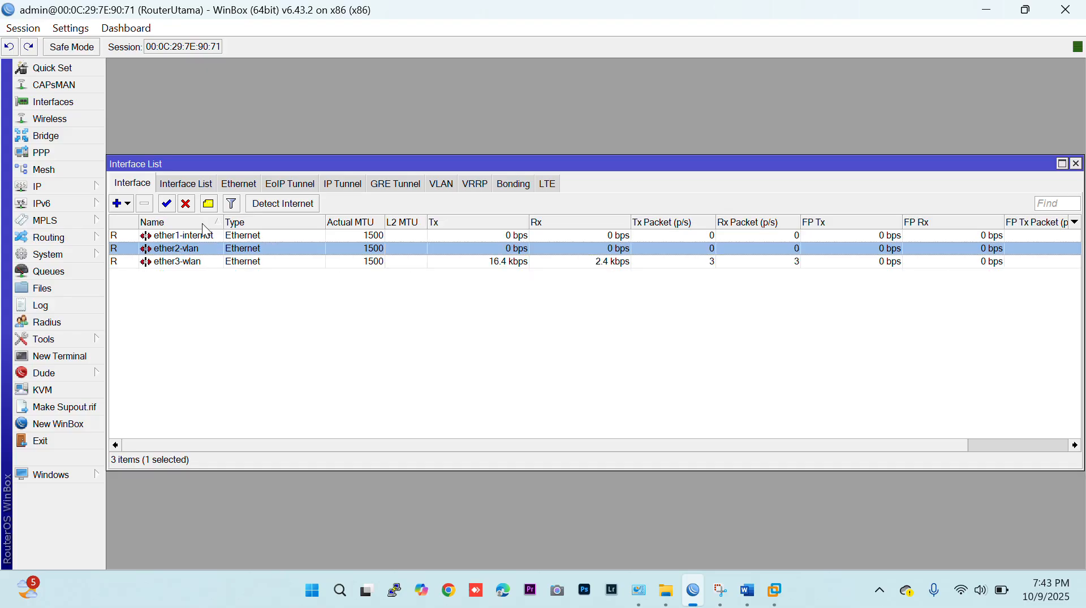
left_click(76, 191)
left_click(127, 203)
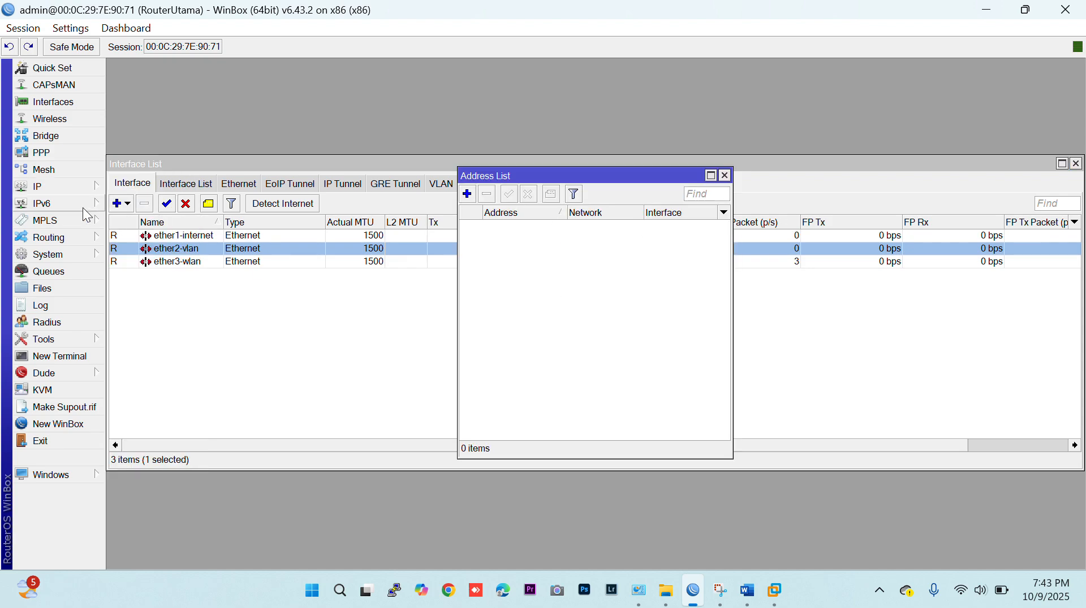
left_click(158, 237)
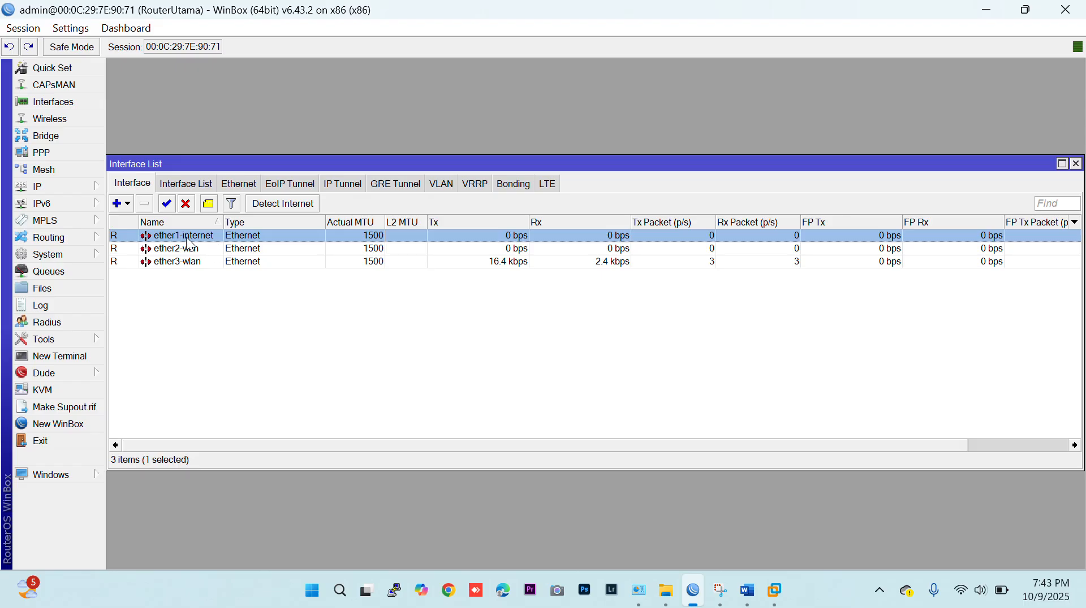
Add a DHCP client on ether1-internet with peer DNS, peer NTP and default route enabled, and widen the IP Address column to check the lease.
left_click(70, 182)
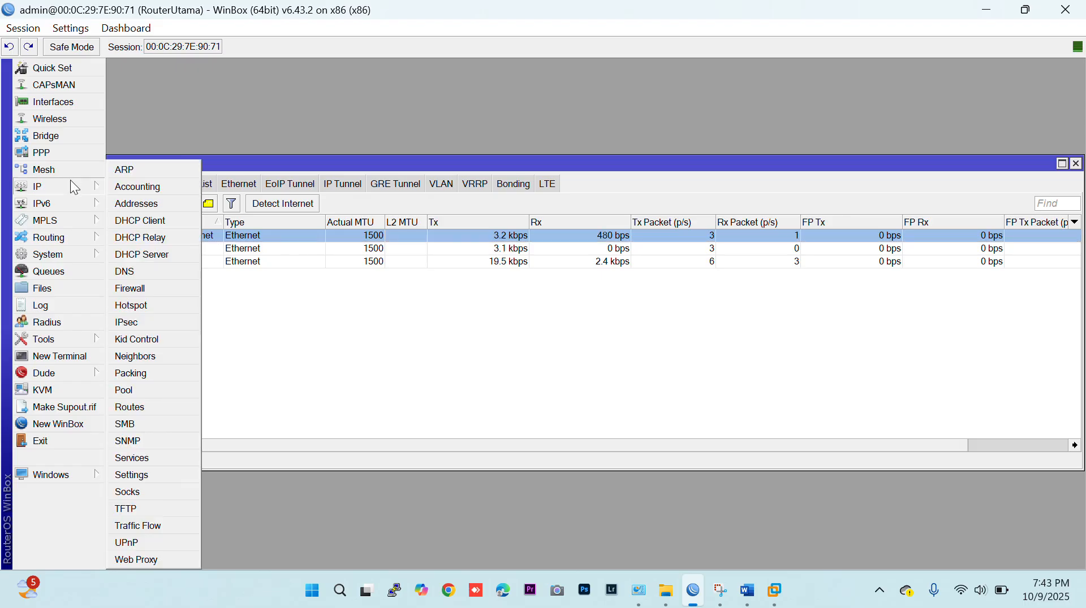
left_click(148, 220)
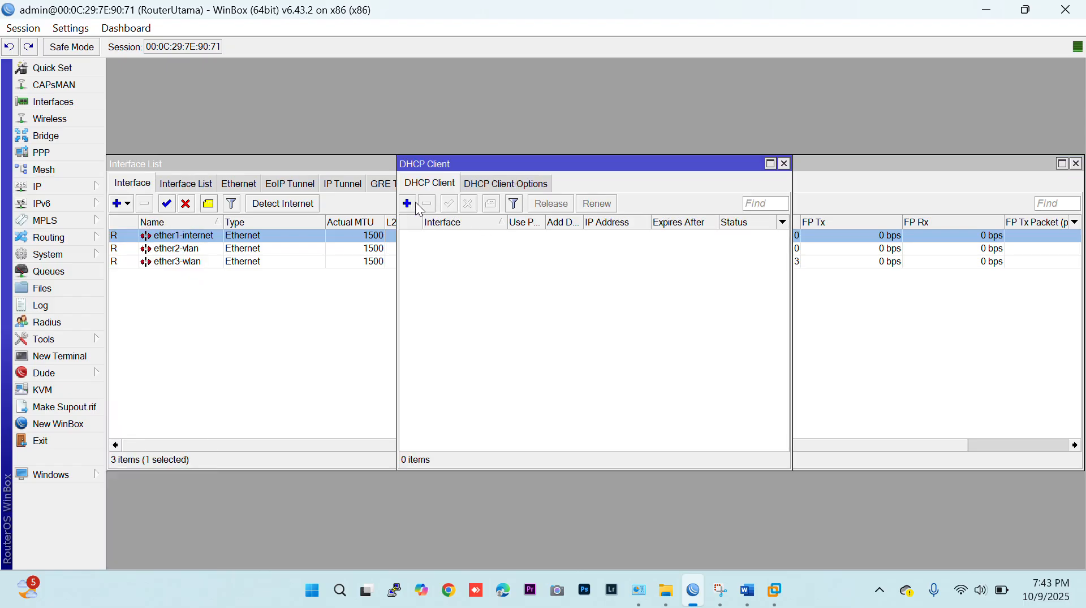
left_click(407, 205)
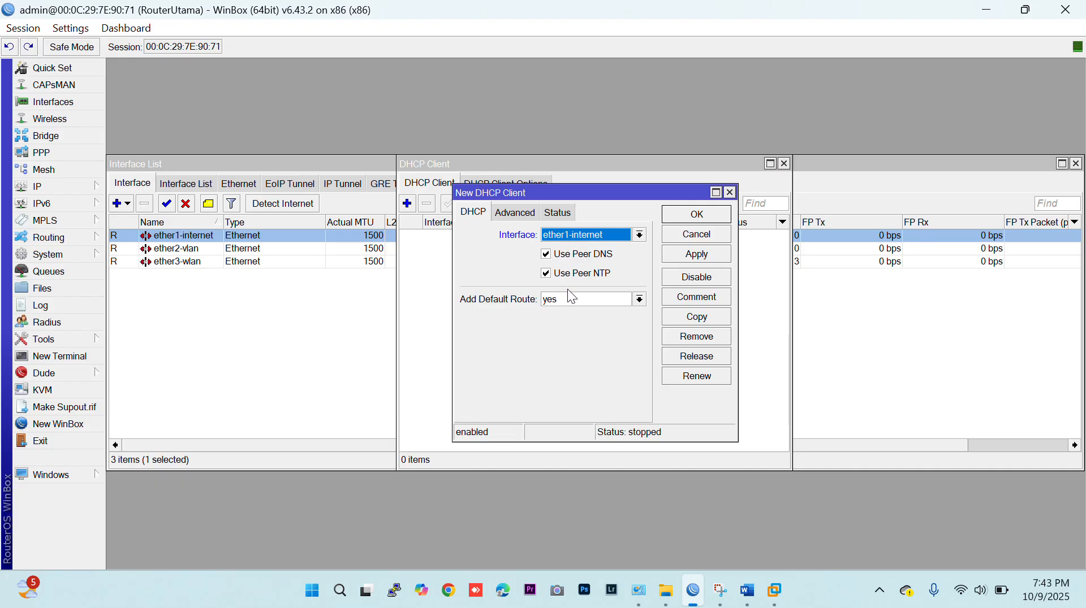
left_click(680, 217)
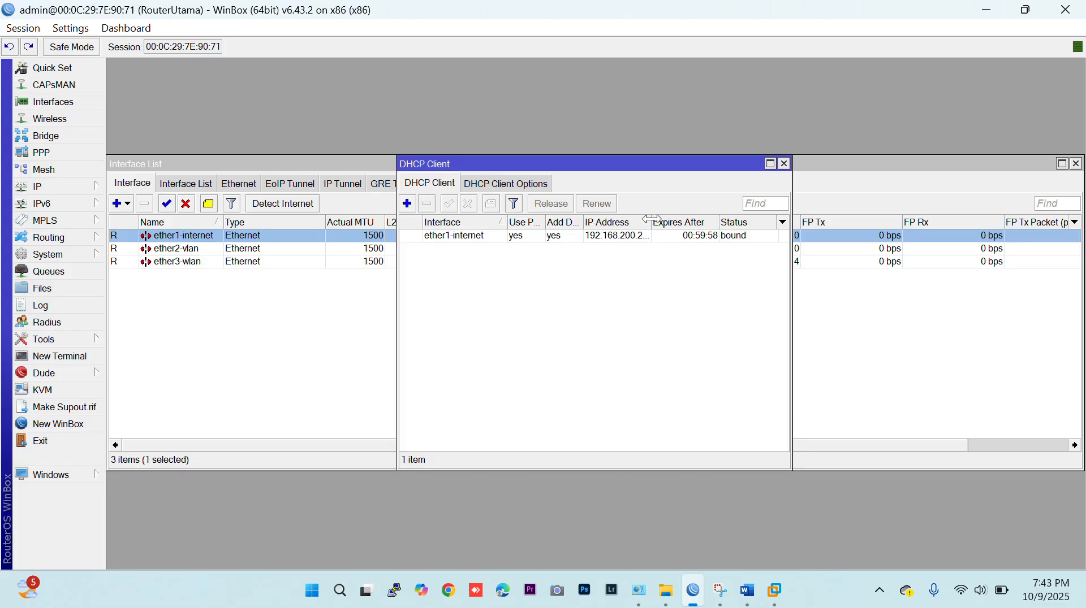
left_click_drag(652, 218, 677, 219)
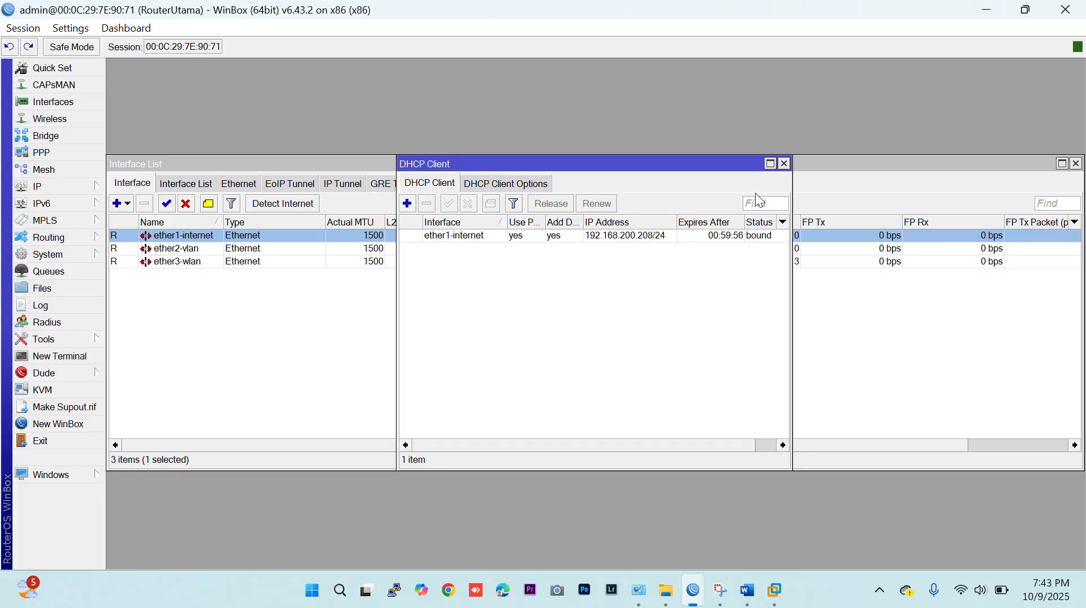
left_click(783, 164)
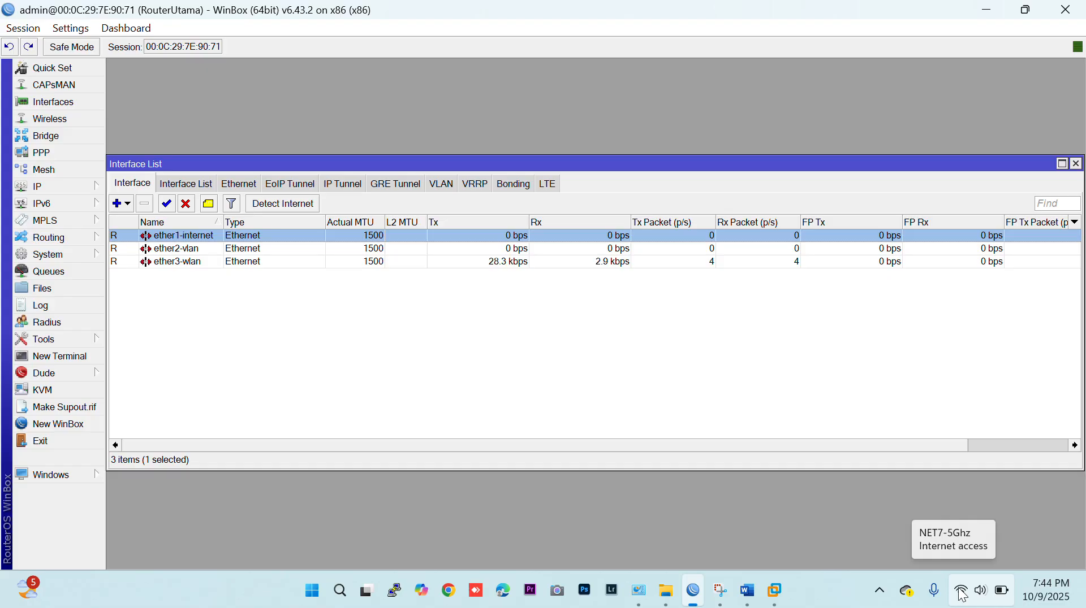
Forget the saved INCIK BOSS network in the host's Wi-Fi list.
left_click(961, 593)
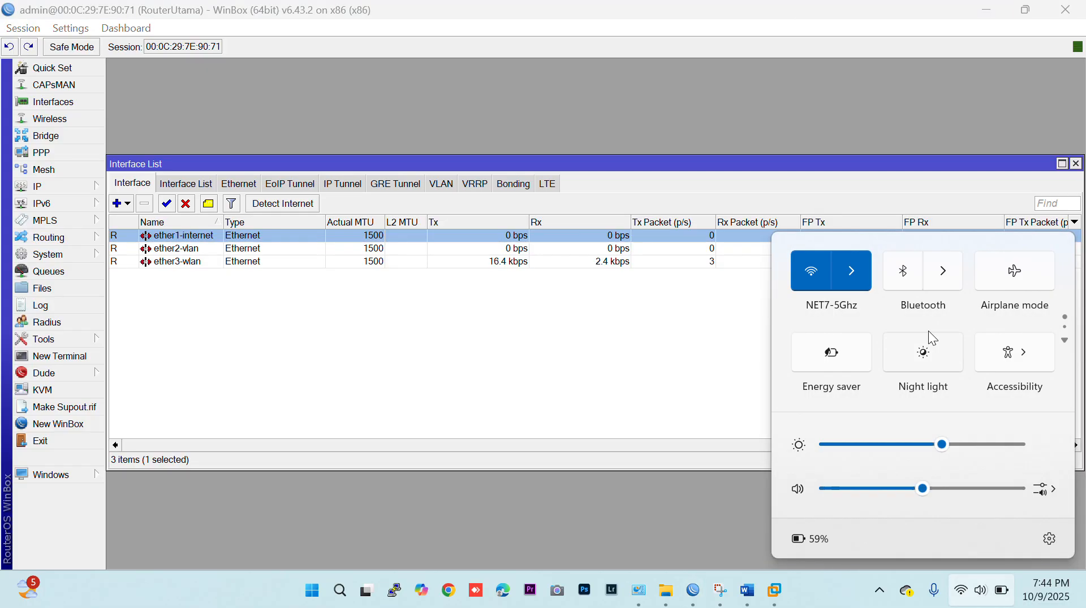
left_click(862, 272)
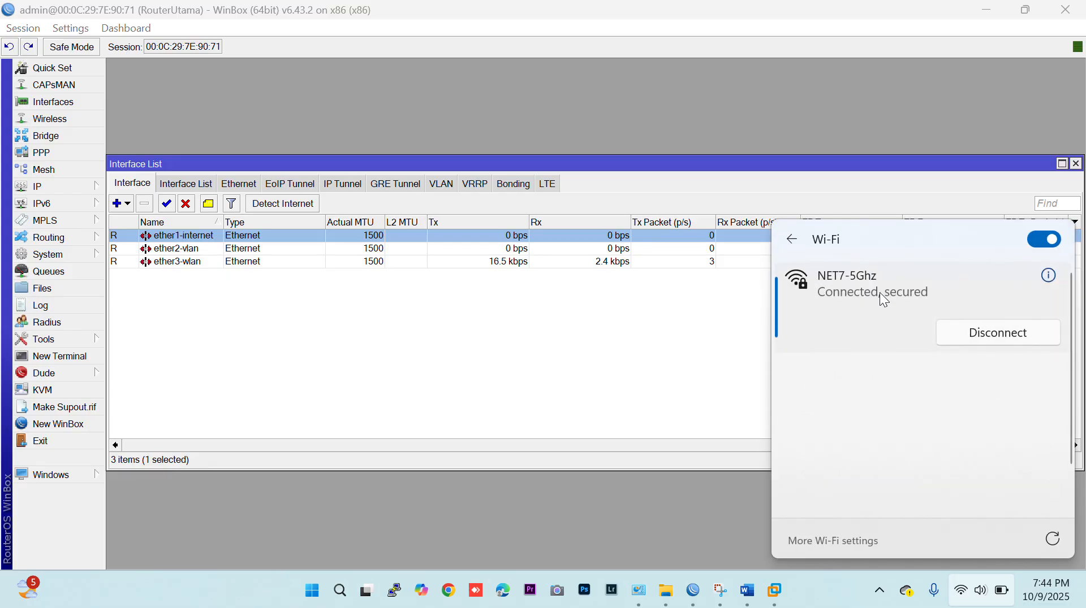
left_click(899, 371)
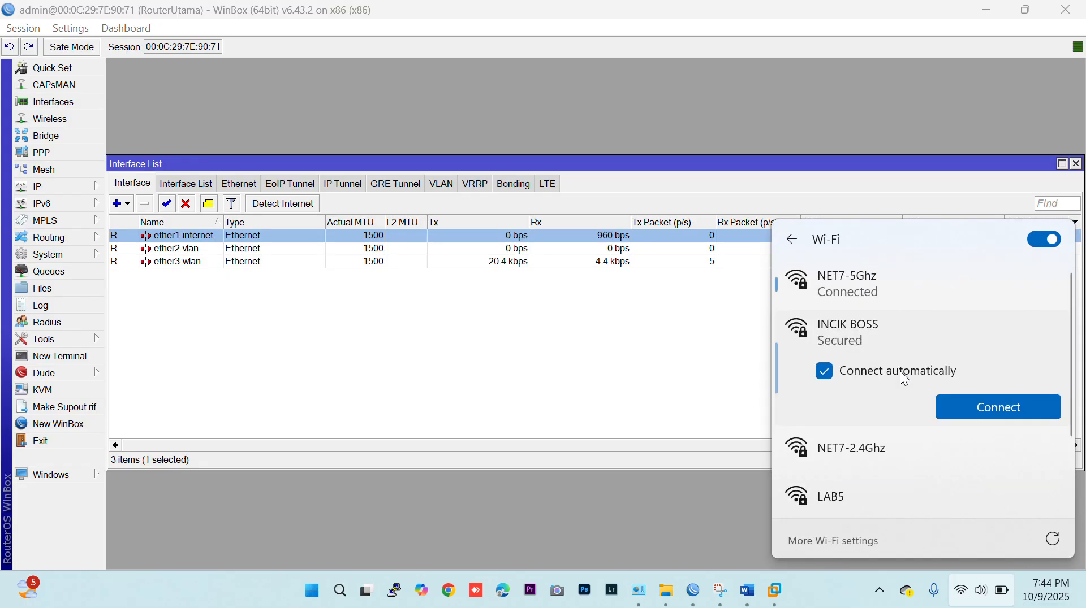
right_click(891, 333)
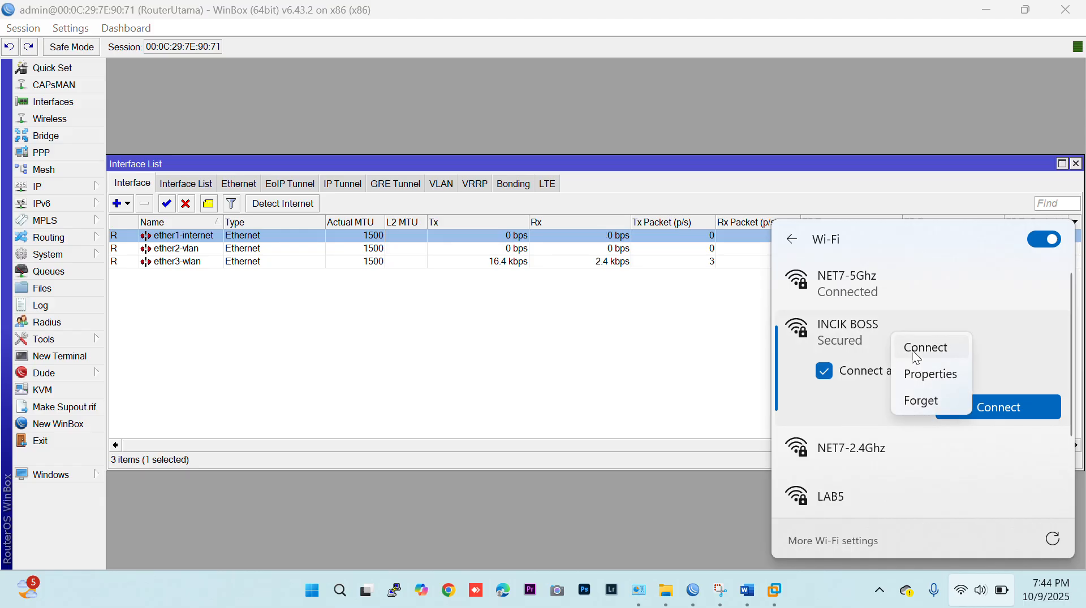
left_click(932, 399)
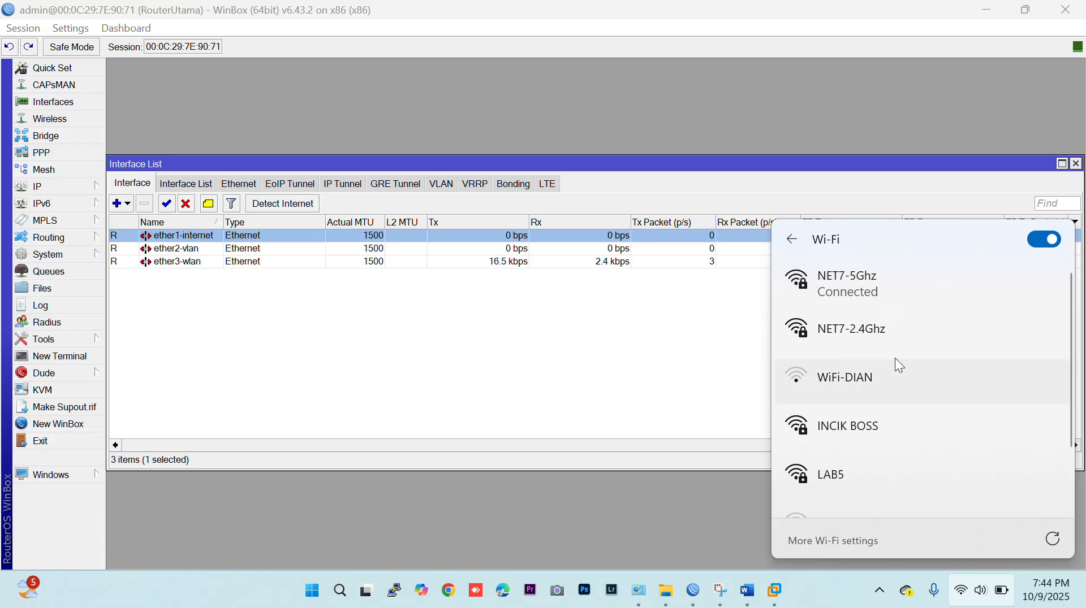
Connect the host to the INCIK BOSS Wi-Fi network by entering its security key.
left_click(881, 426)
left_click(976, 494)
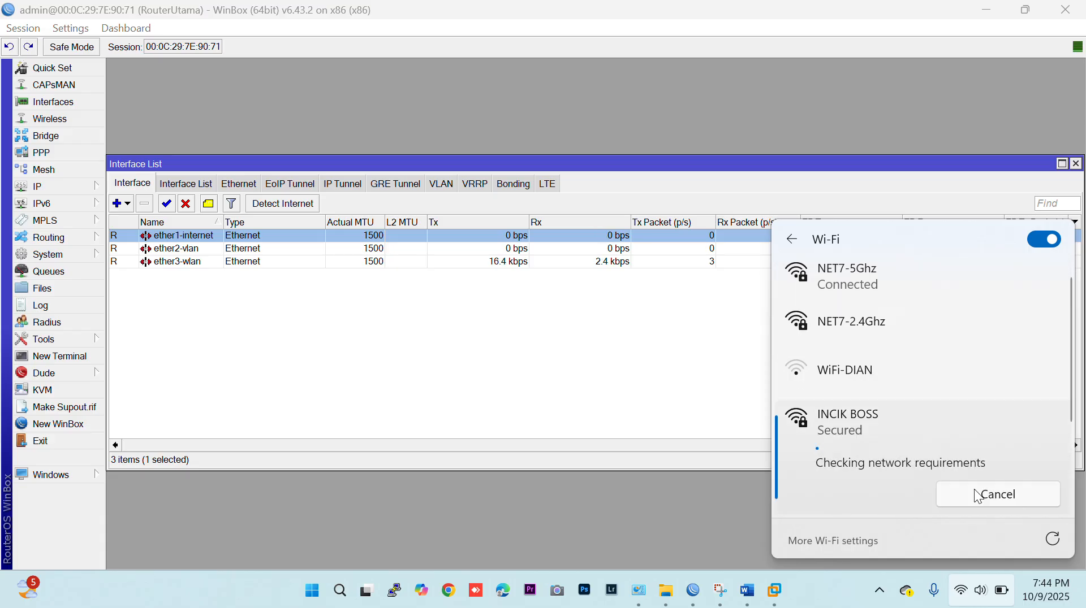
type("••••••••")
key("Return")
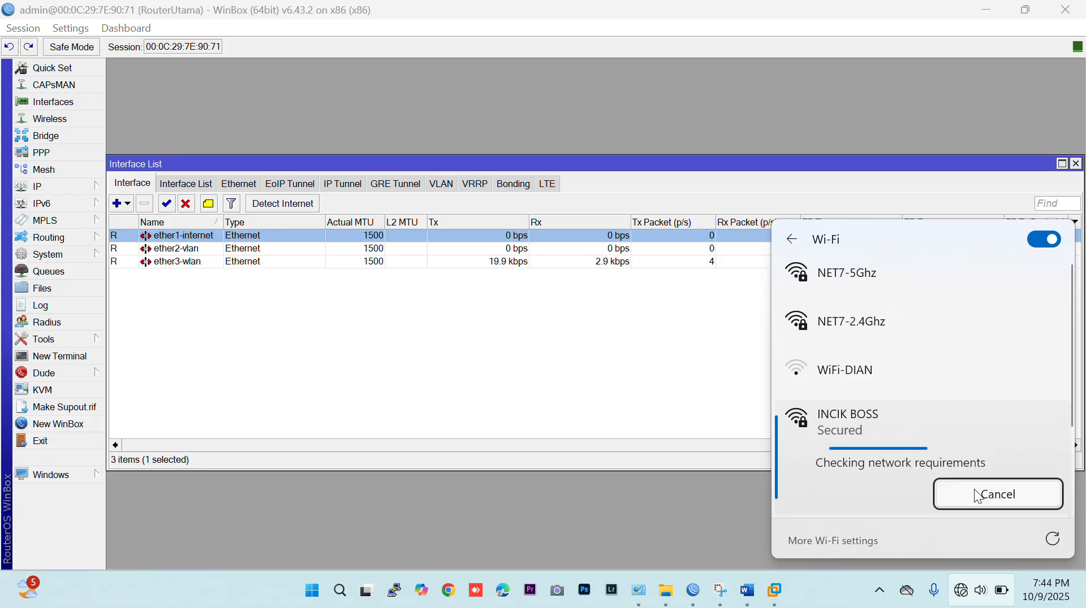
left_click(534, 367)
Release the ether1-internet DHCP client's lease so it requests a new IP address.
left_click(52, 191)
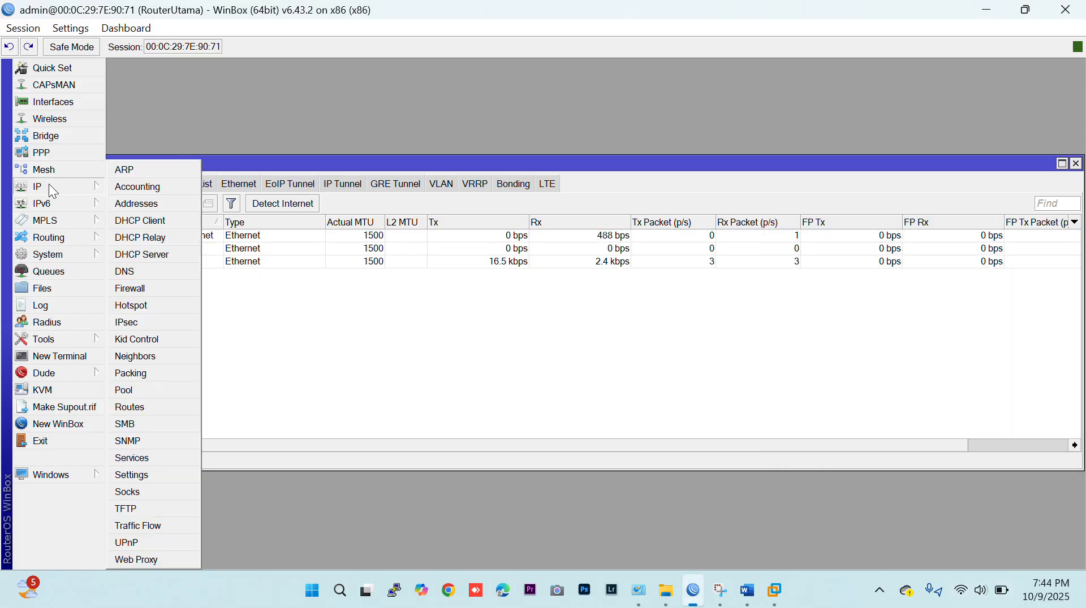
left_click(146, 222)
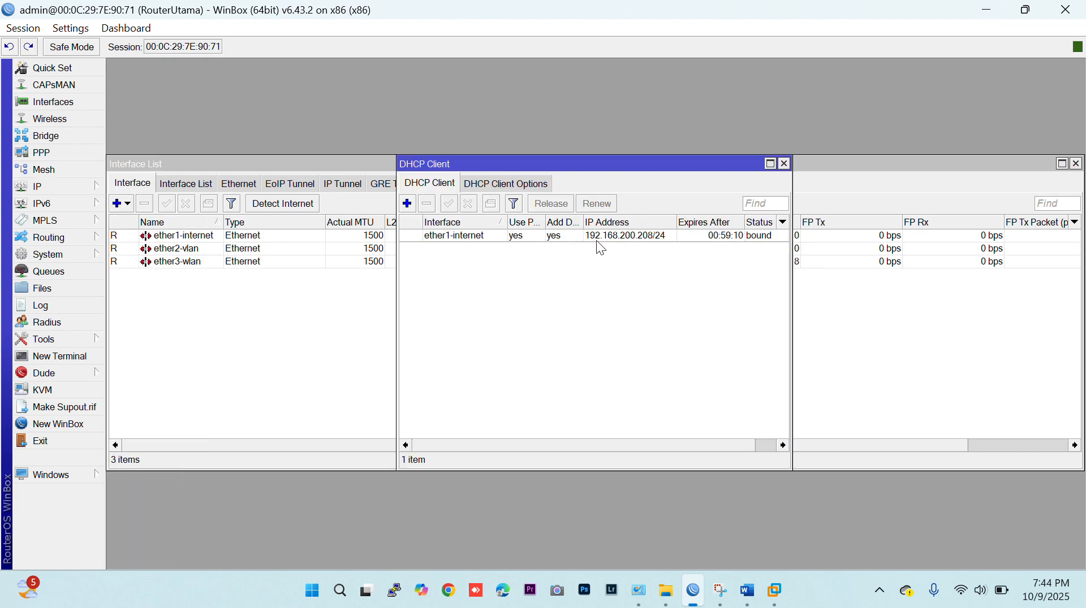
left_click(570, 236)
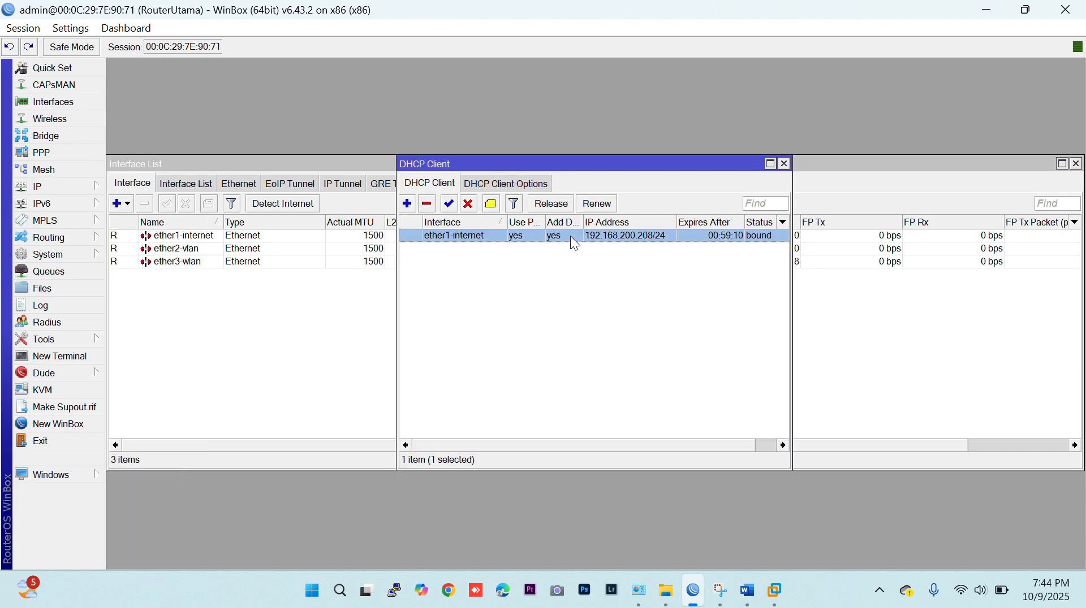
left_click(553, 208)
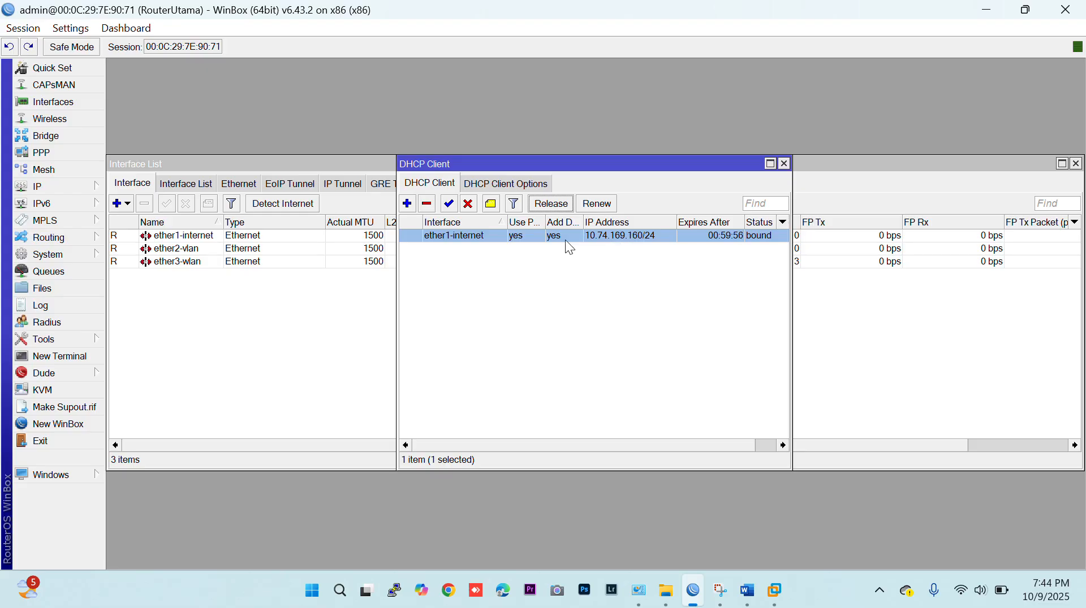
Examine the default route and its gateway in the IP route list, and return to the interface list.
left_click(64, 195)
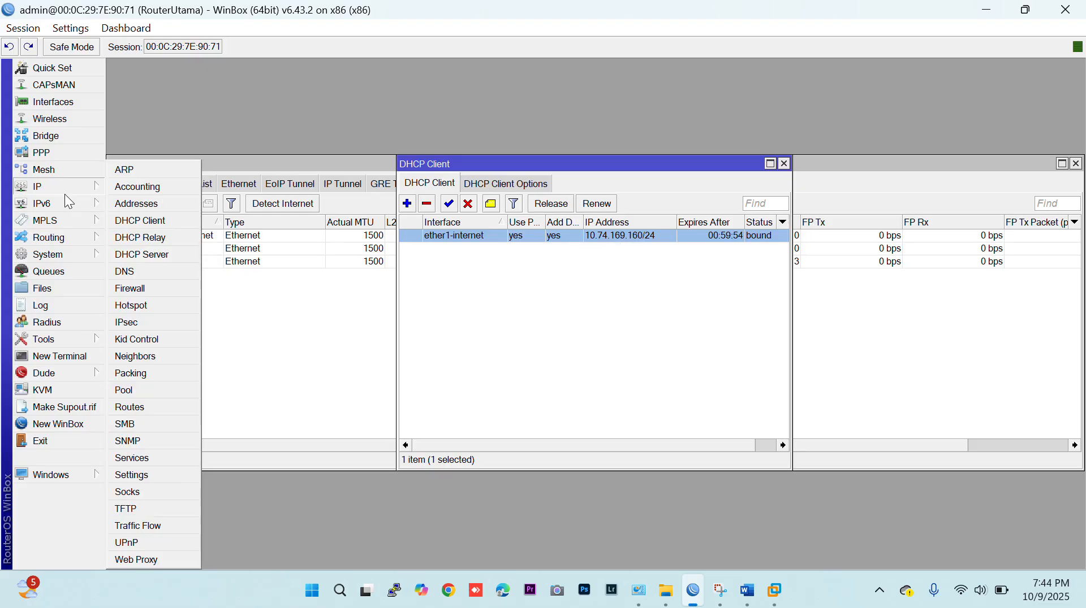
left_click(174, 409)
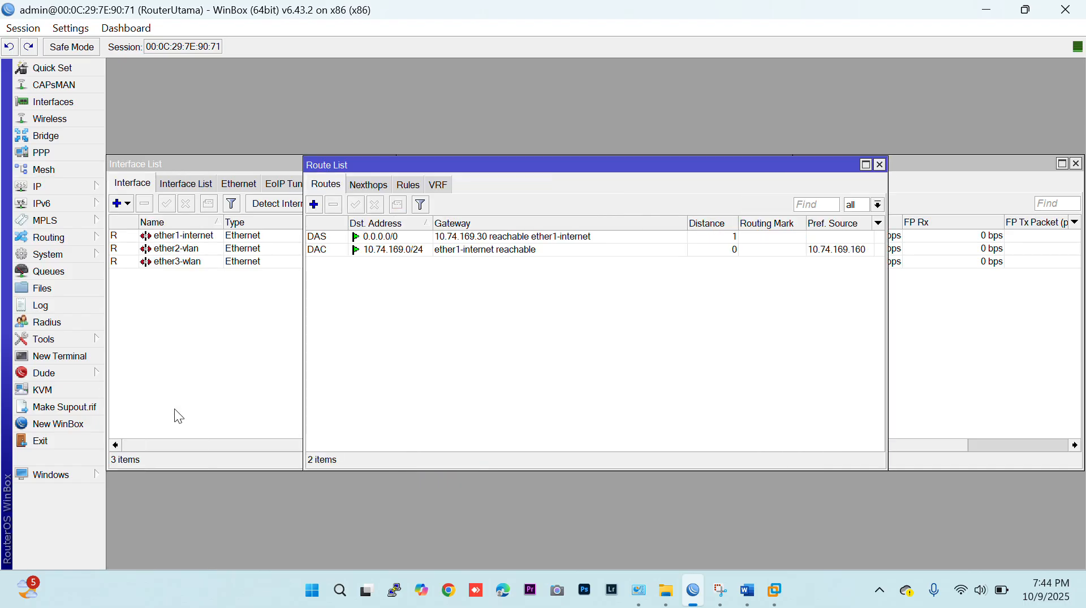
left_click(467, 236)
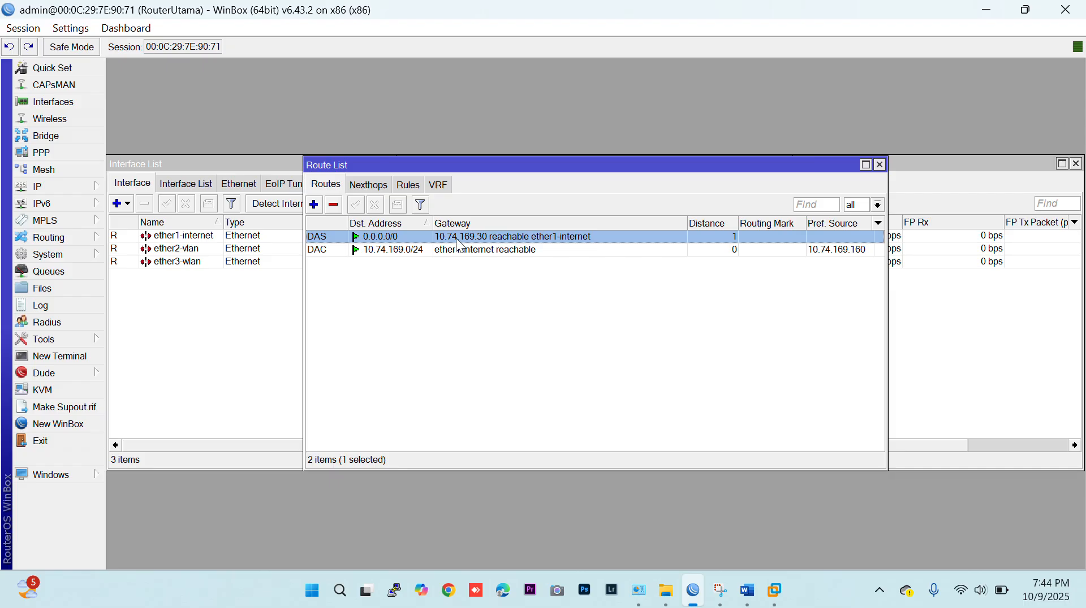
left_click(52, 191)
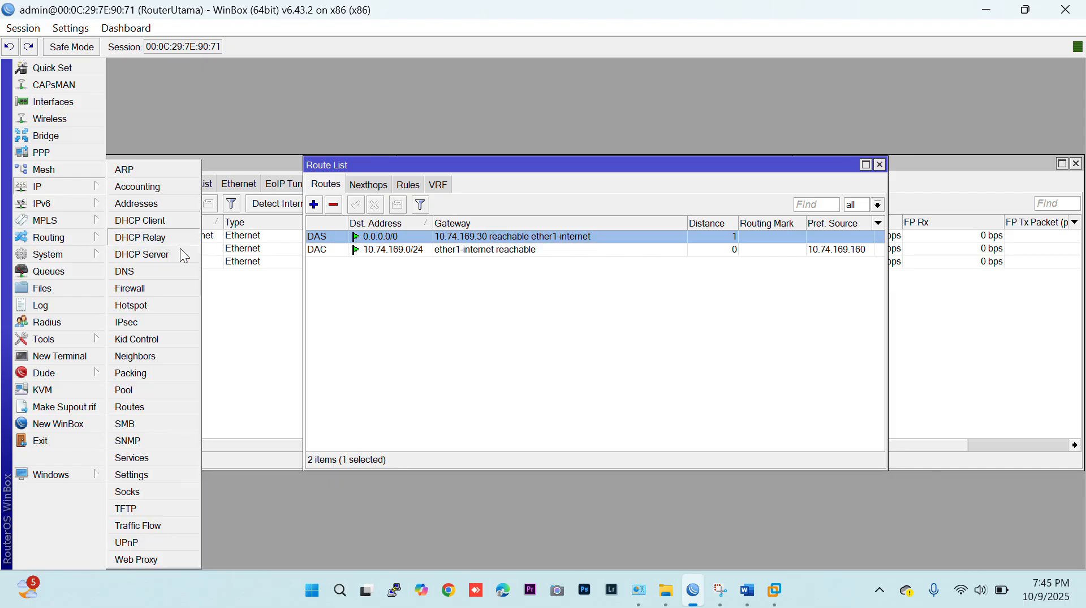
left_click(229, 313)
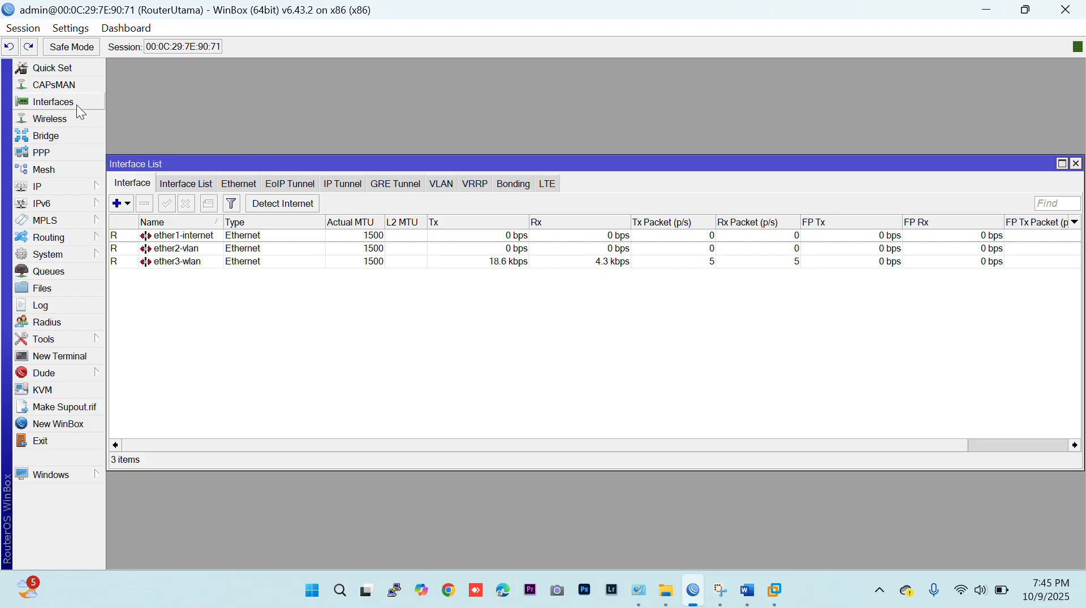
Create a VLAN interface named vlan10 with VLAN ID 10 on ether2-vlan.
left_click(193, 253)
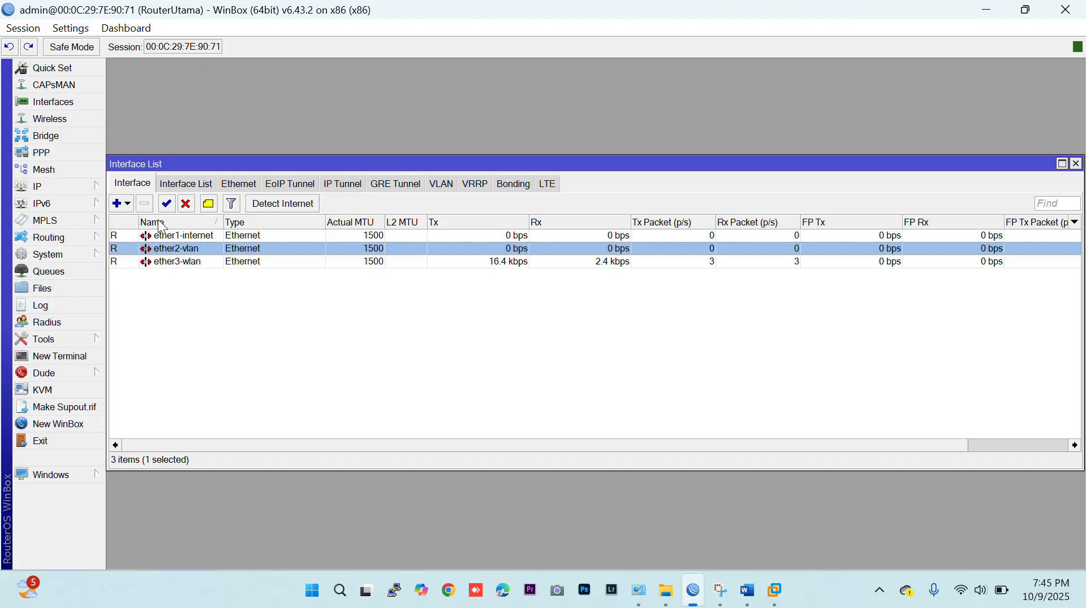
left_click(126, 204)
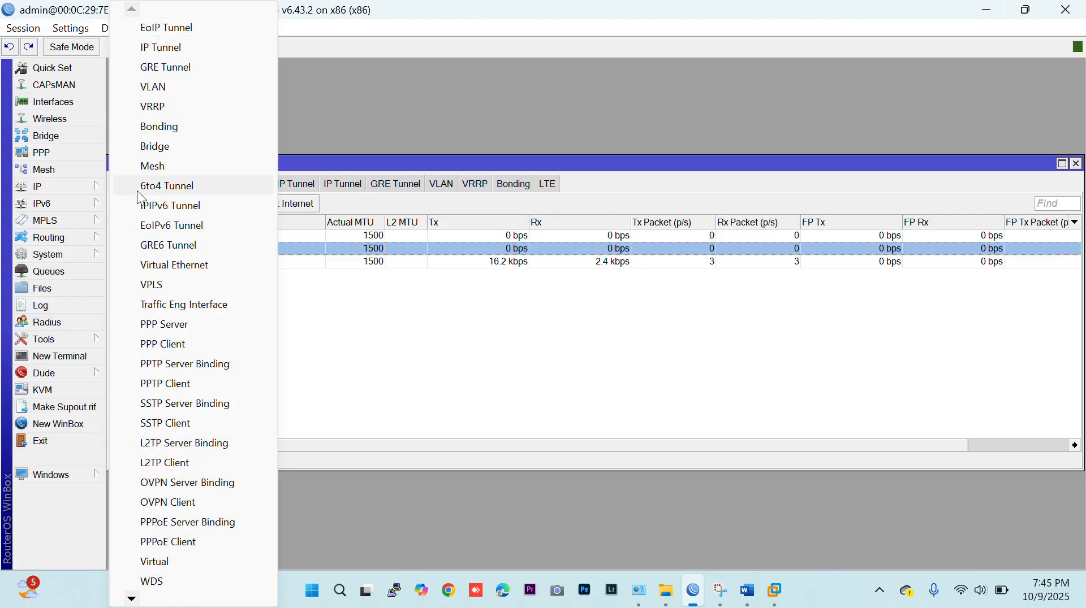
left_click(194, 87)
left_click(561, 200)
type("0")
left_click(504, 362)
type("0")
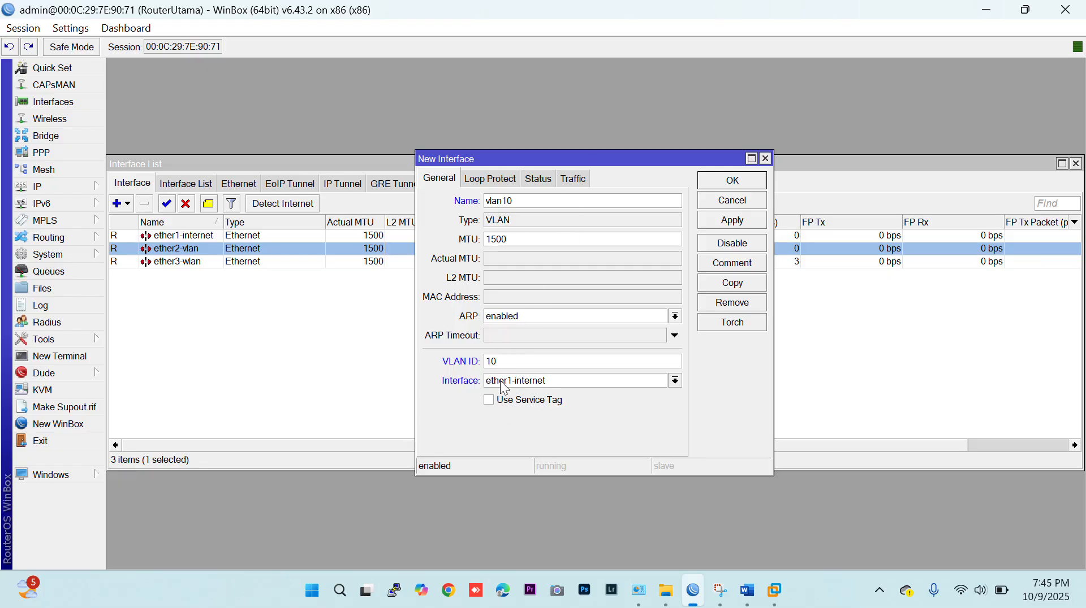
left_click(504, 387)
left_click(507, 405)
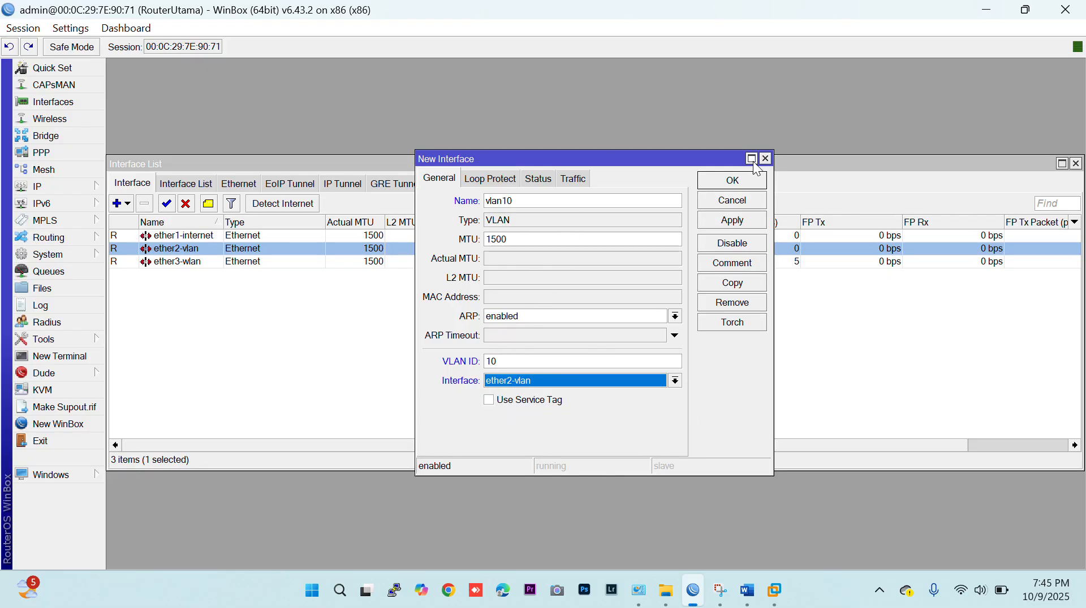
left_click(729, 180)
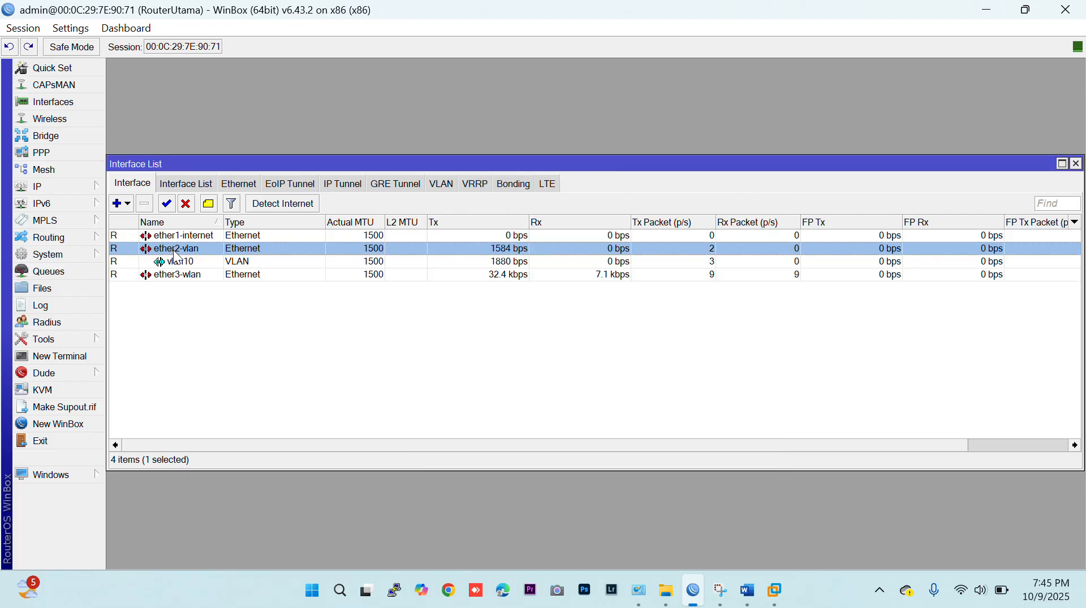
left_click(178, 264)
Create a VLAN interface named vlan20 with VLAN ID 20 on ether2-vlan.
left_click(124, 202)
left_click(171, 92)
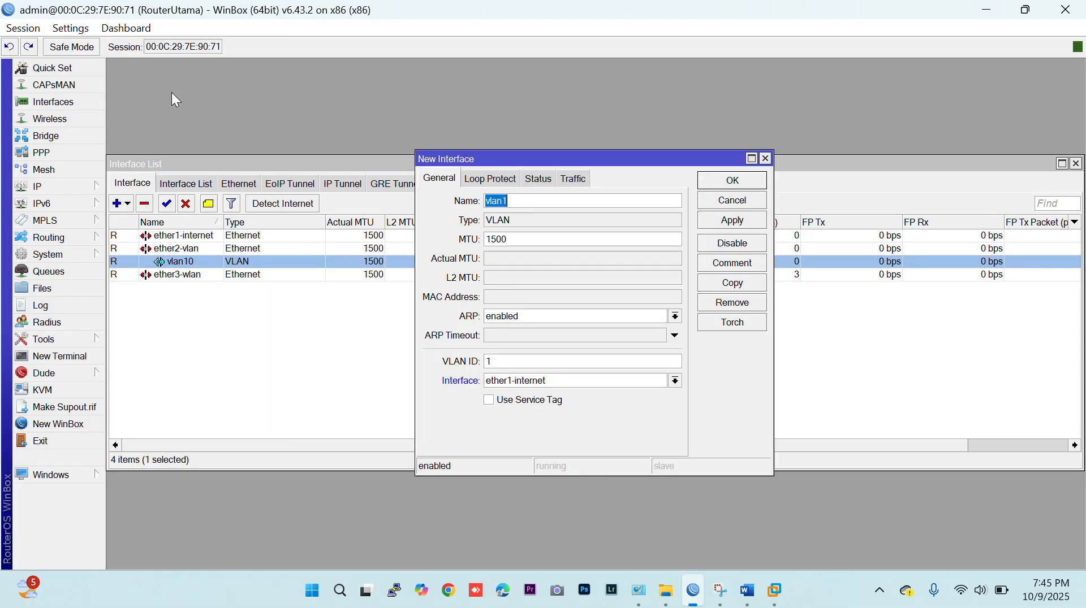
left_click(529, 202)
key("BackSpace")
type("20")
left_click(500, 360)
key("BackSpace")
type("20")
left_click(511, 382)
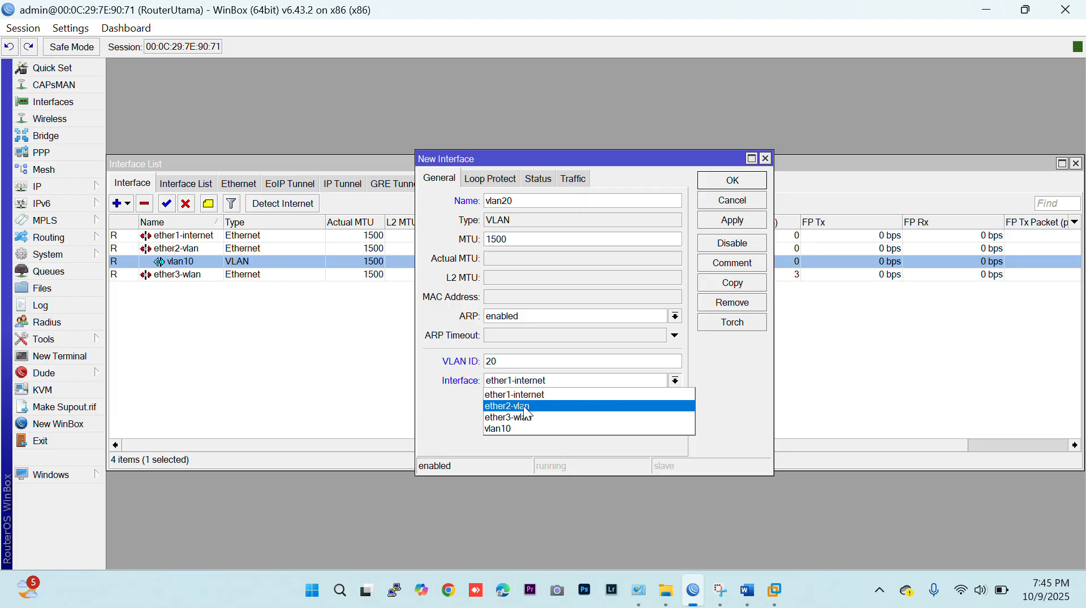
left_click(525, 408)
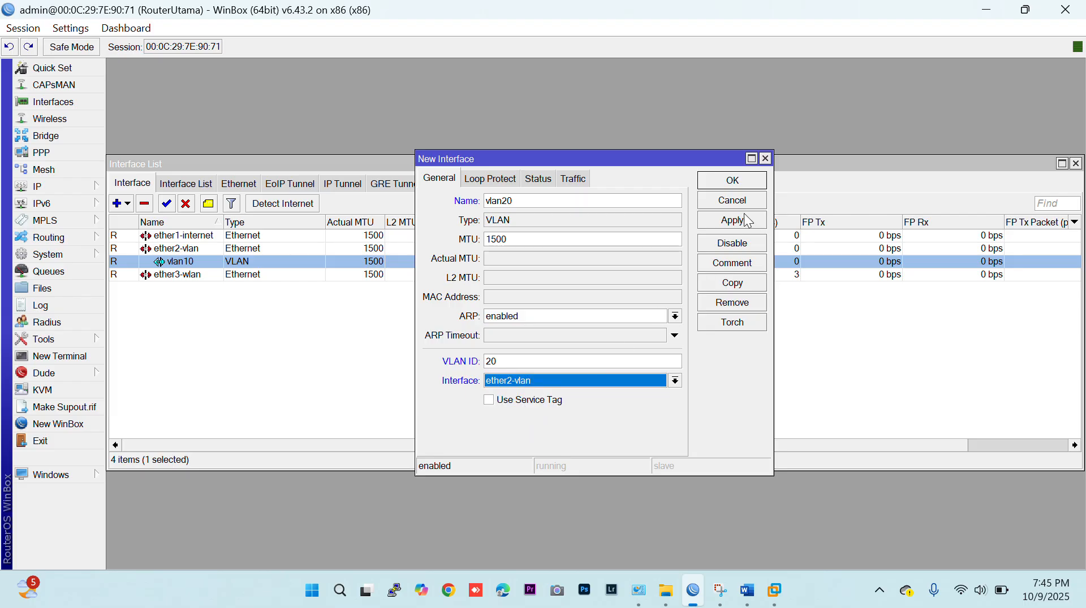
left_click(732, 184)
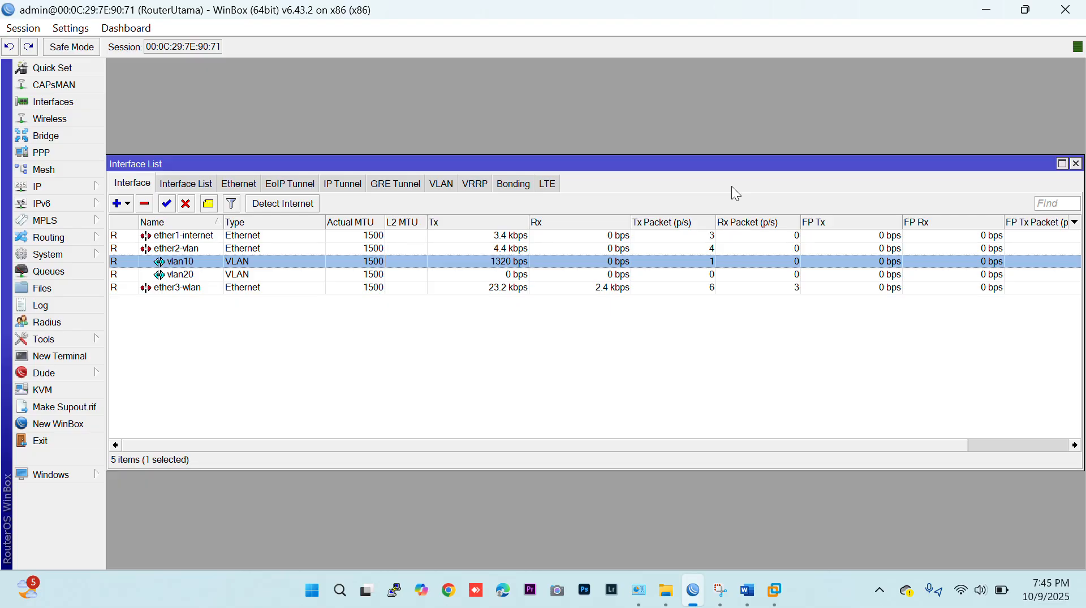
left_click(186, 277)
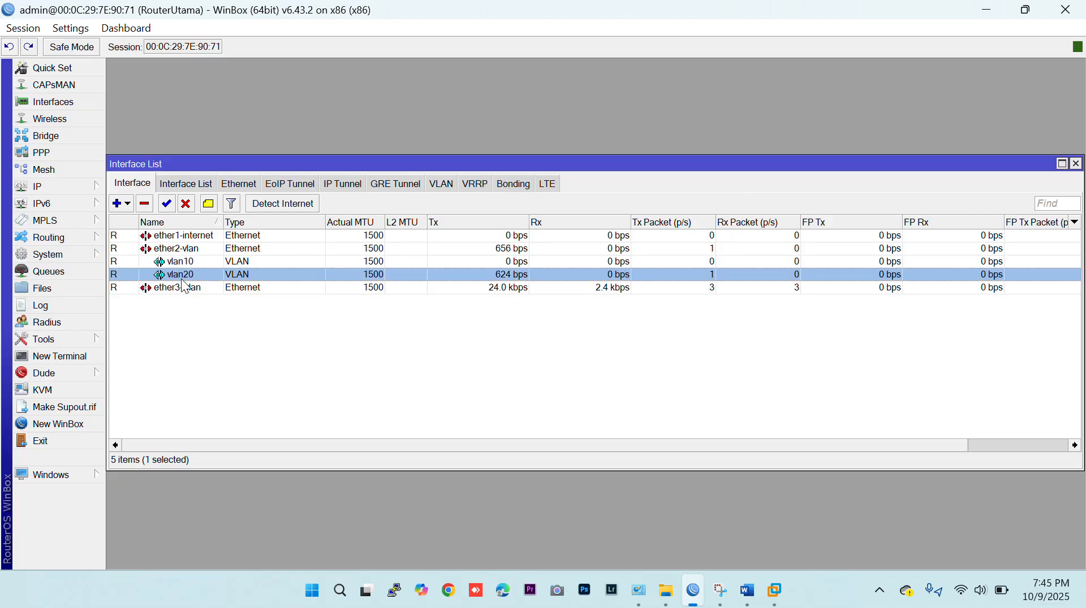
Open the IP address list and check the VLAN and hotspot networks in the Word topology diagram.
left_click(183, 267)
left_click(185, 275)
left_click(185, 290)
left_click(68, 185)
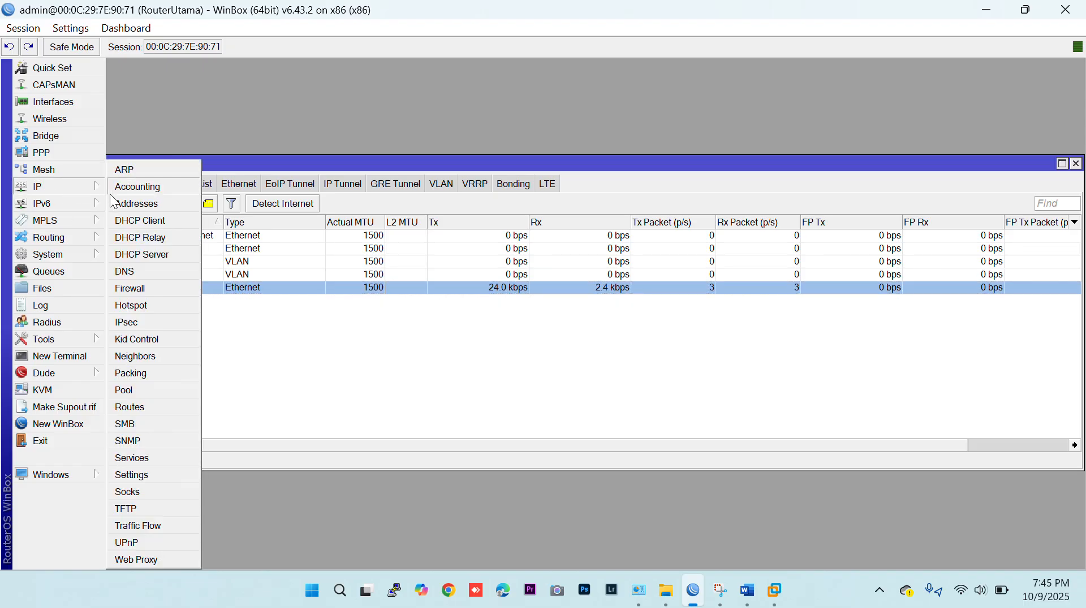
left_click(130, 203)
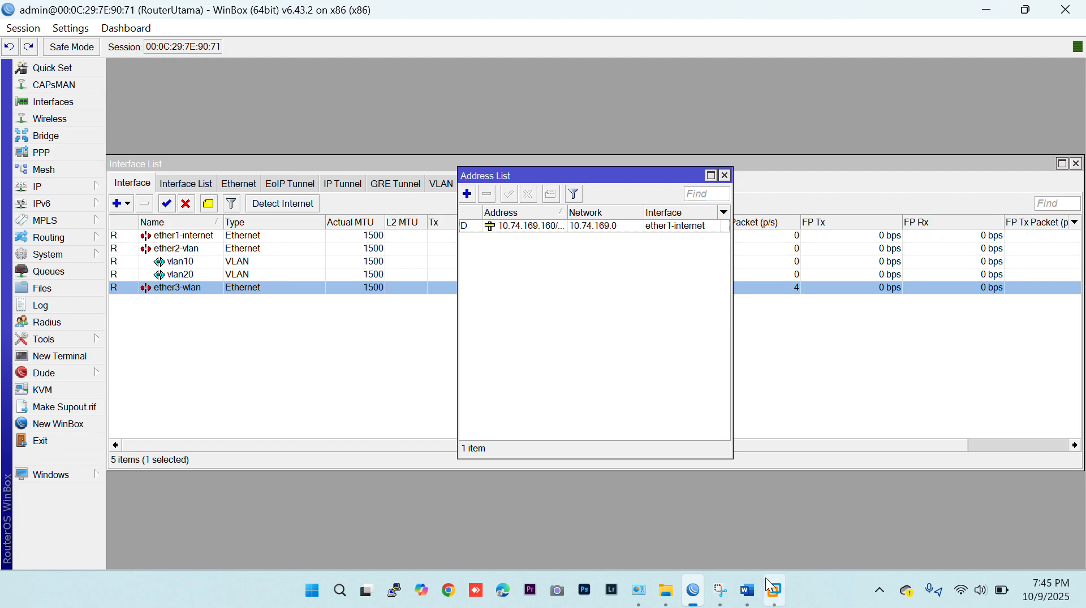
left_click(747, 590)
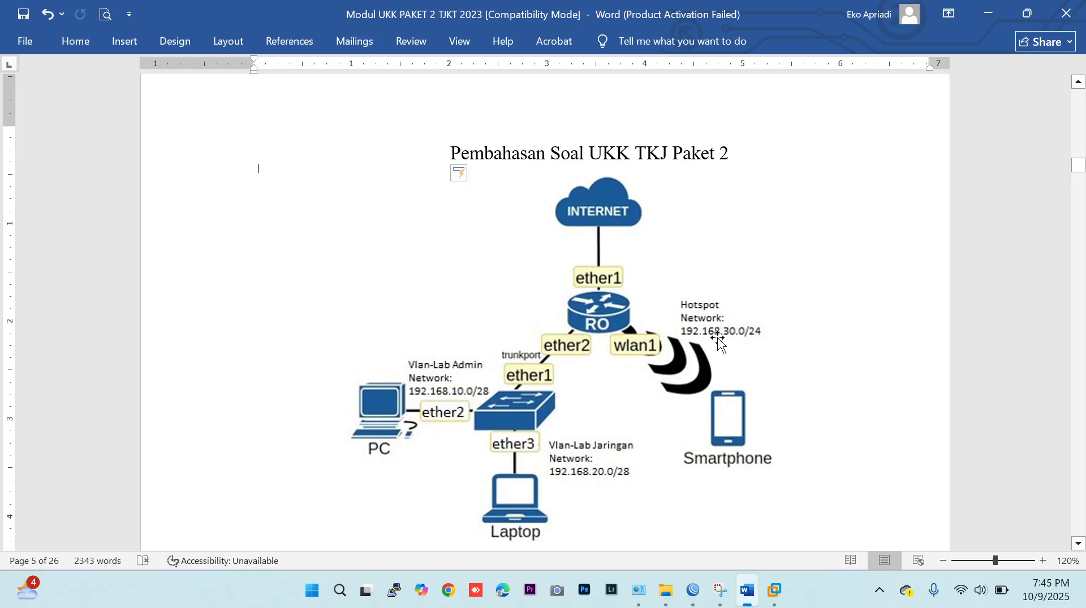
left_click(988, 13)
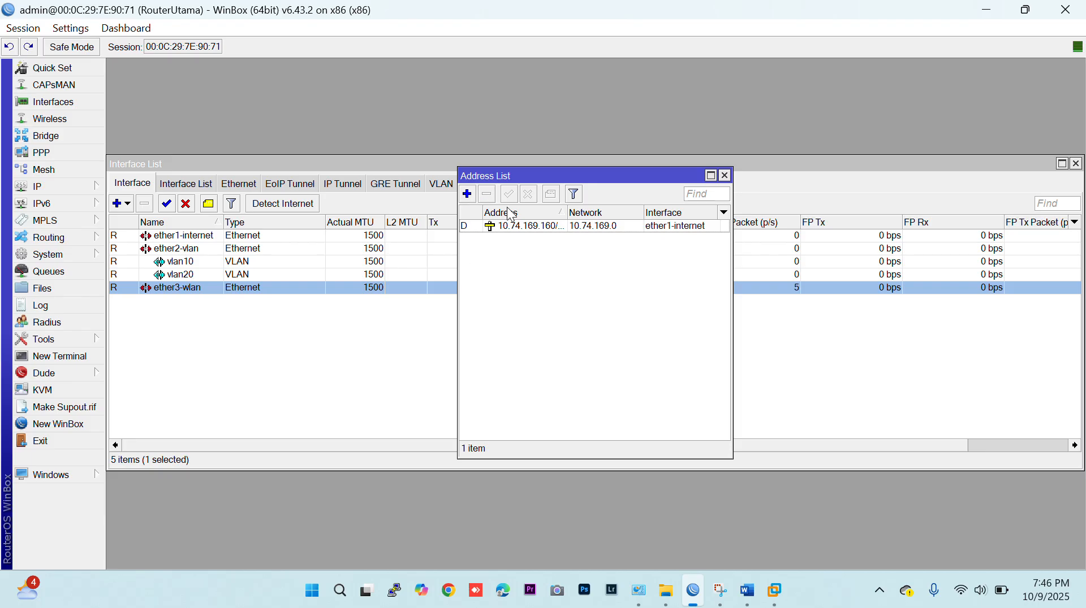
Add the IP address 192.168.10.1/28 to the vlan10 interface.
left_click(467, 195)
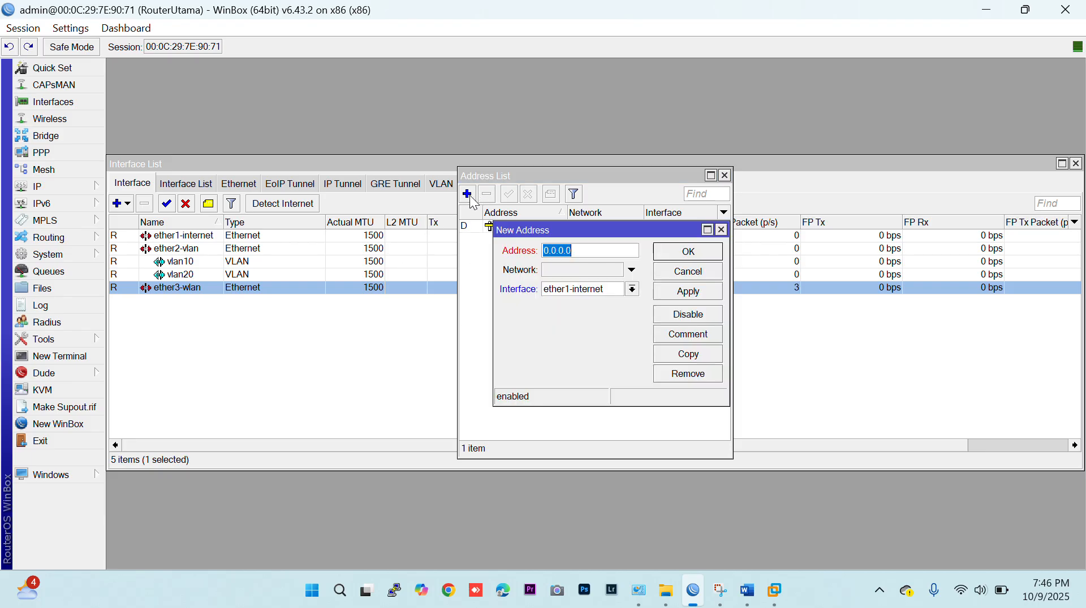
type("192.168.10.1/2")
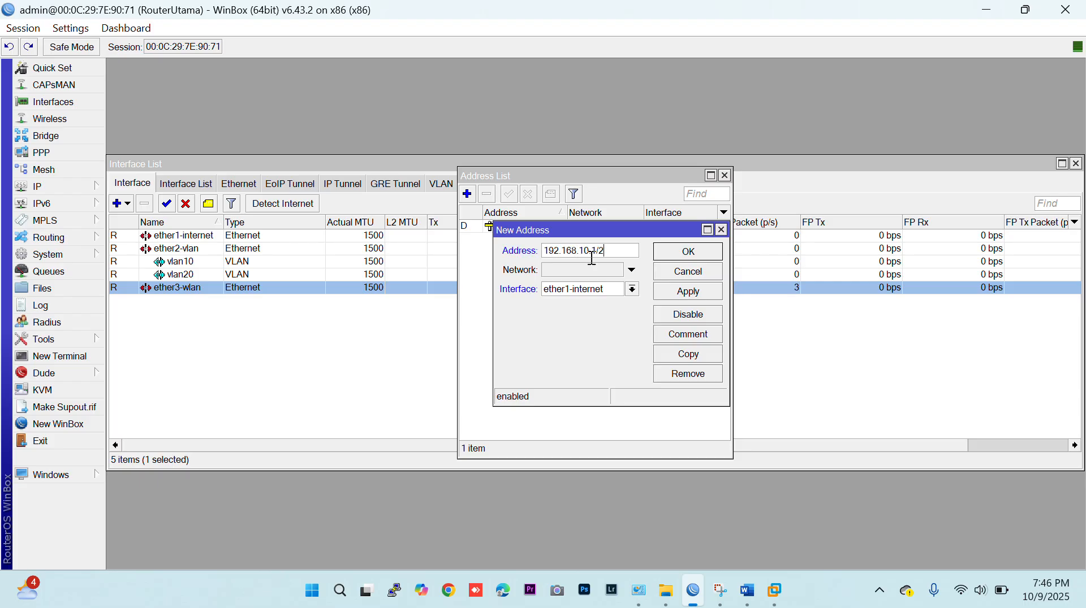
type("8")
left_click(565, 293)
left_click(570, 338)
left_click(687, 254)
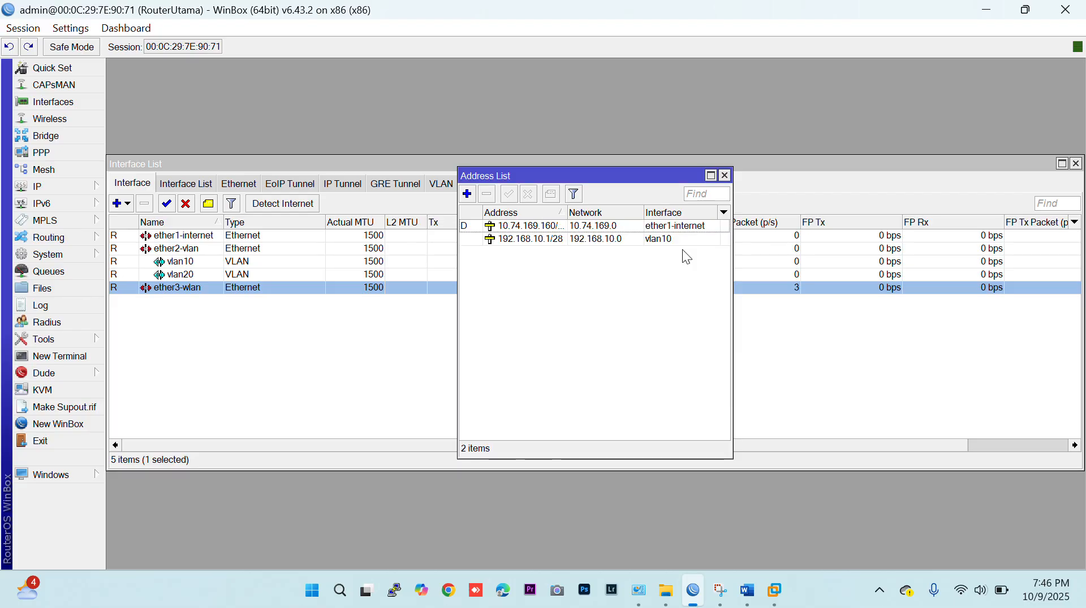
Add the IP address 192.168.20.1/28 to the vlan20 interface.
left_click(469, 195)
type("192.168.20.1/28")
left_click(598, 290)
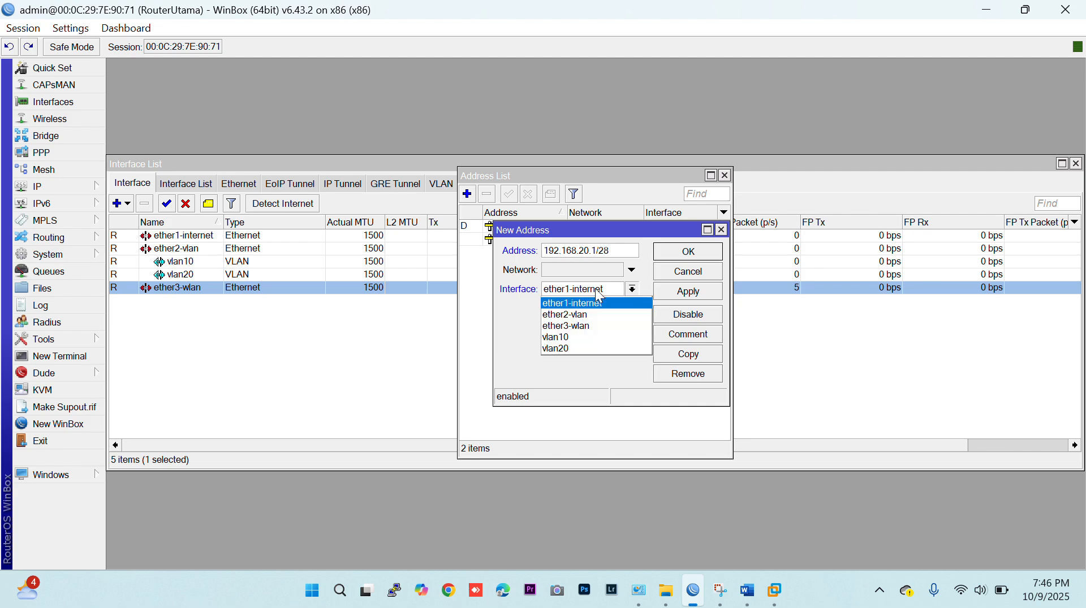
left_click(575, 349)
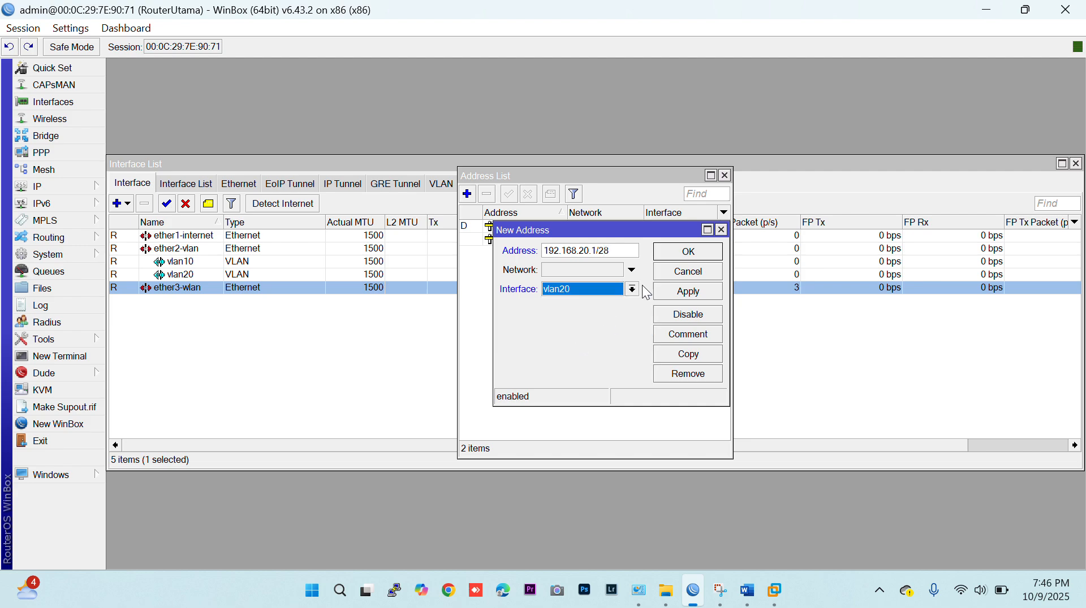
left_click(674, 255)
Add the IP address 192.168.30.1/24 to the ether3-wlan interface.
left_click(467, 194)
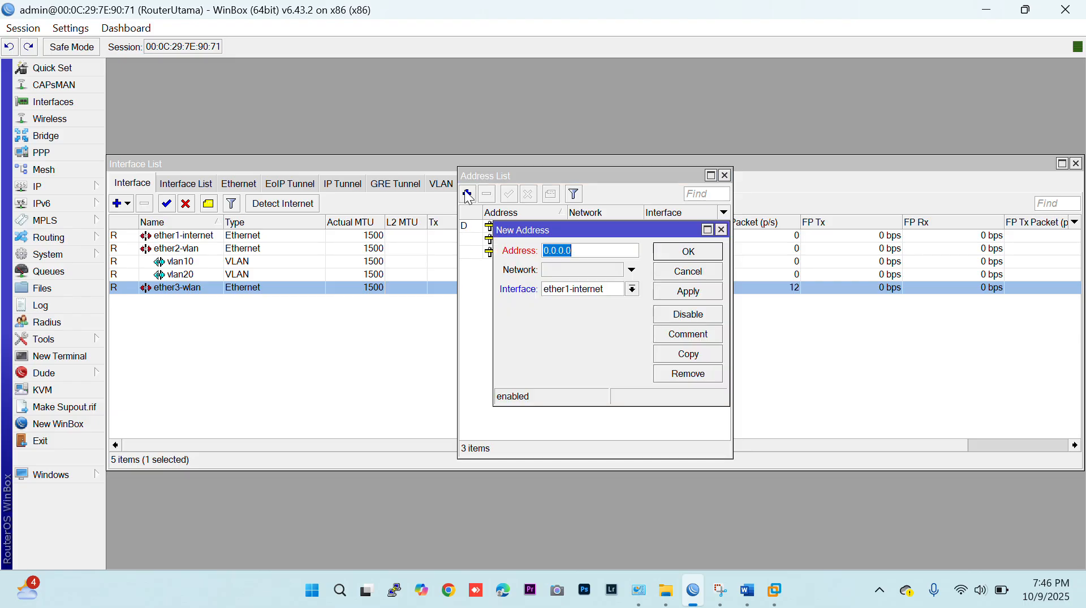
type("192.168.30.1/24")
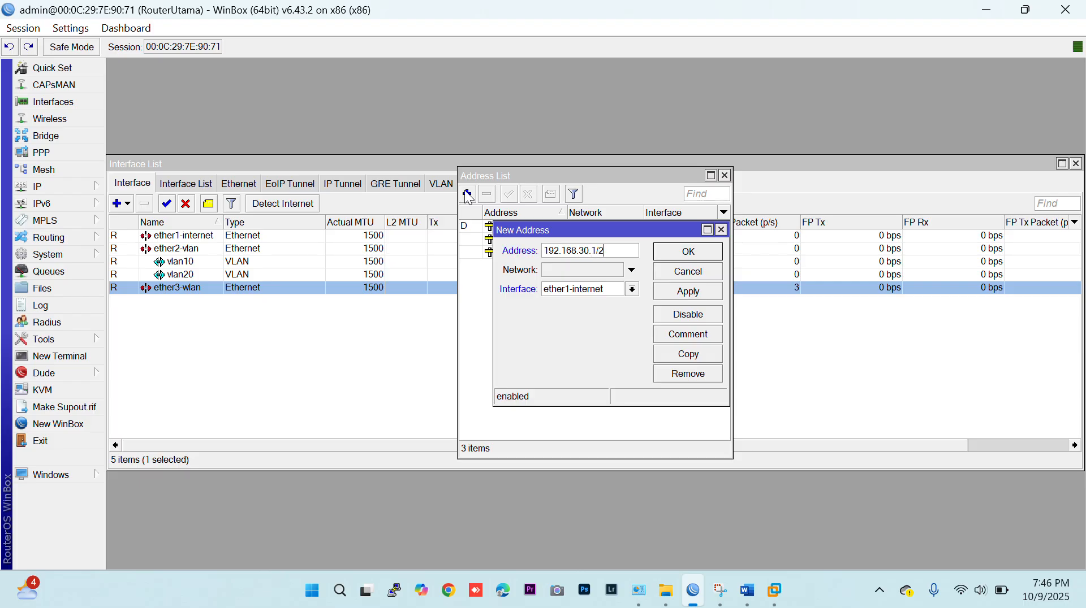
left_click(632, 289)
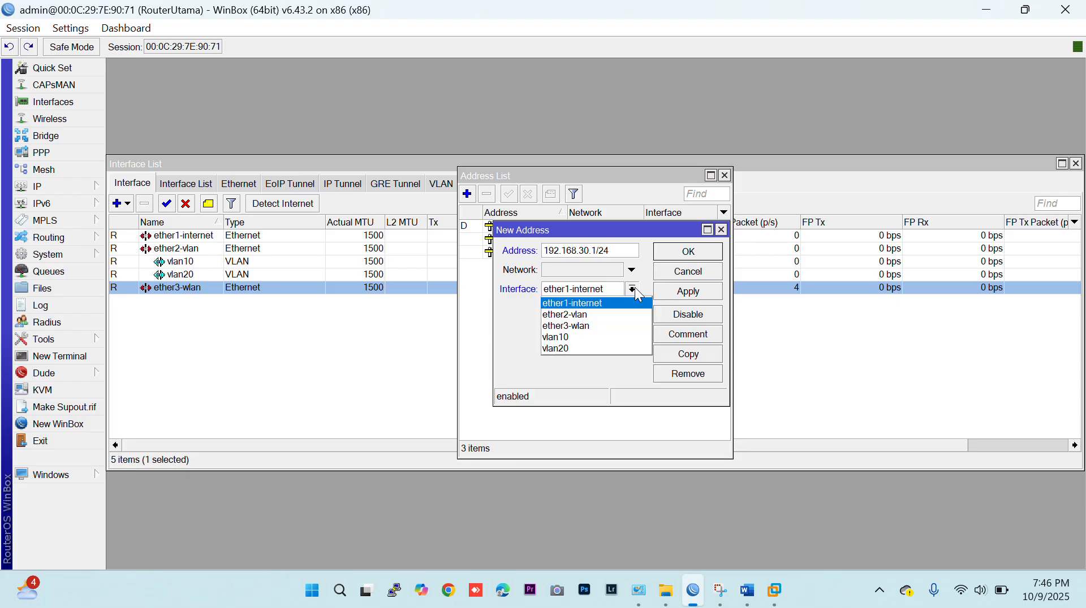
left_click(588, 326)
left_click(678, 258)
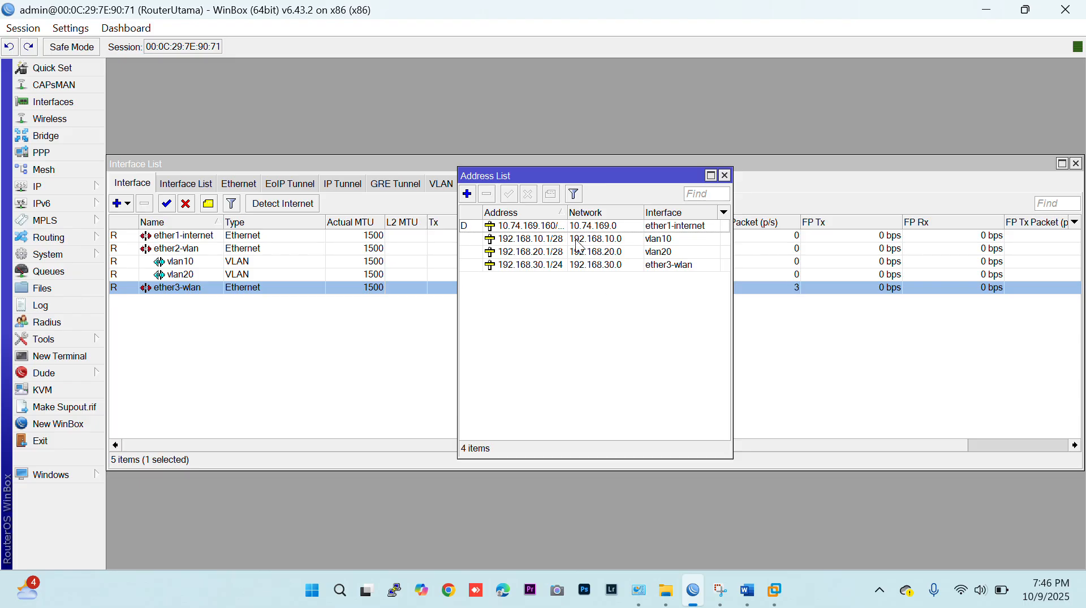
Review the IP route list, and set the router's DNS server to 8.8.8.8 with remote requests allowed.
left_click(63, 188)
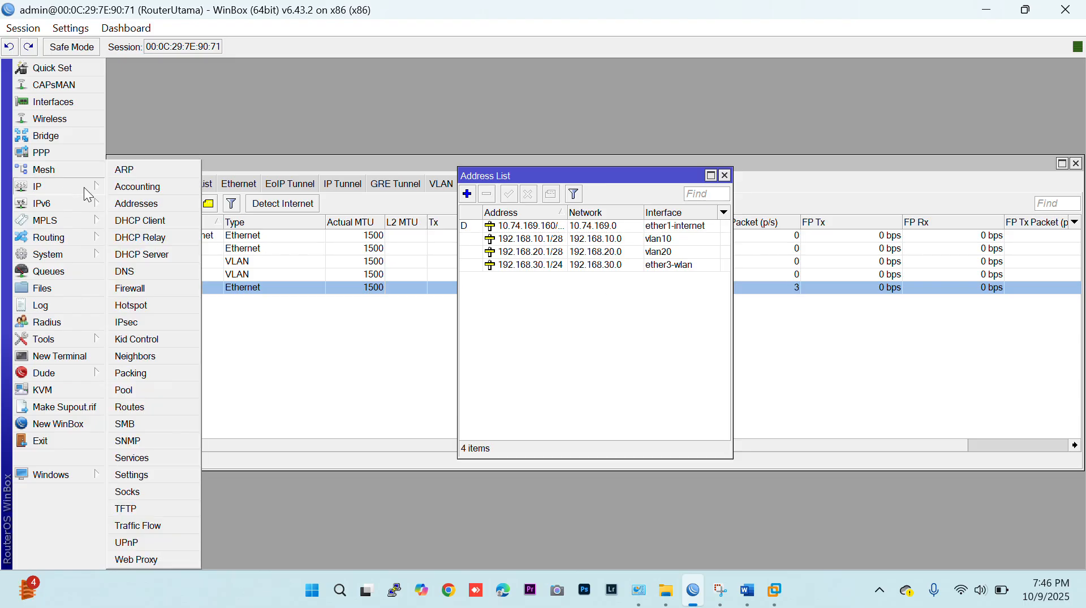
left_click(145, 405)
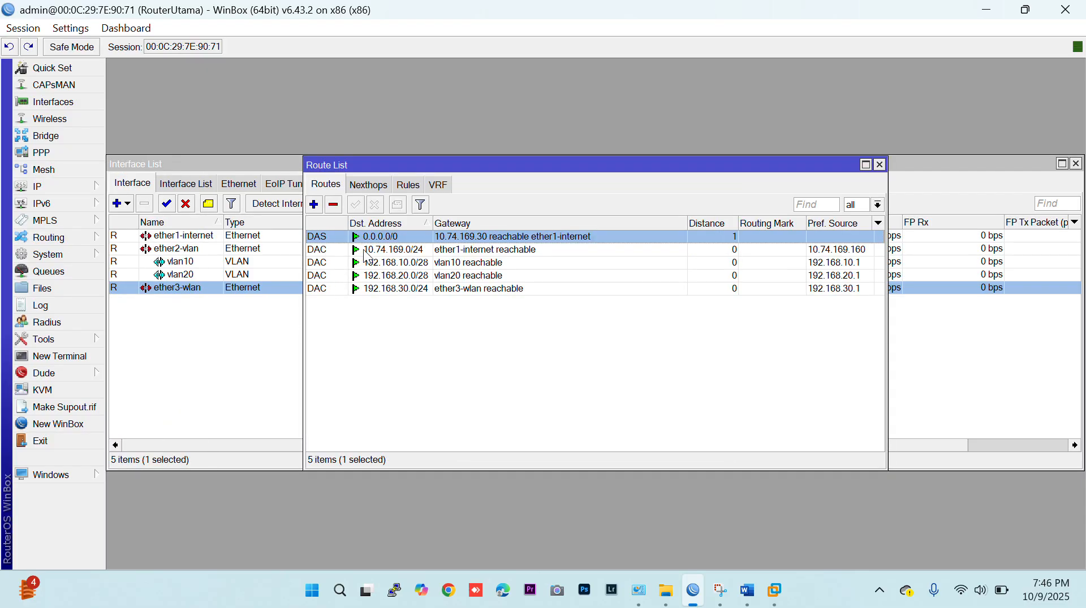
left_click(77, 187)
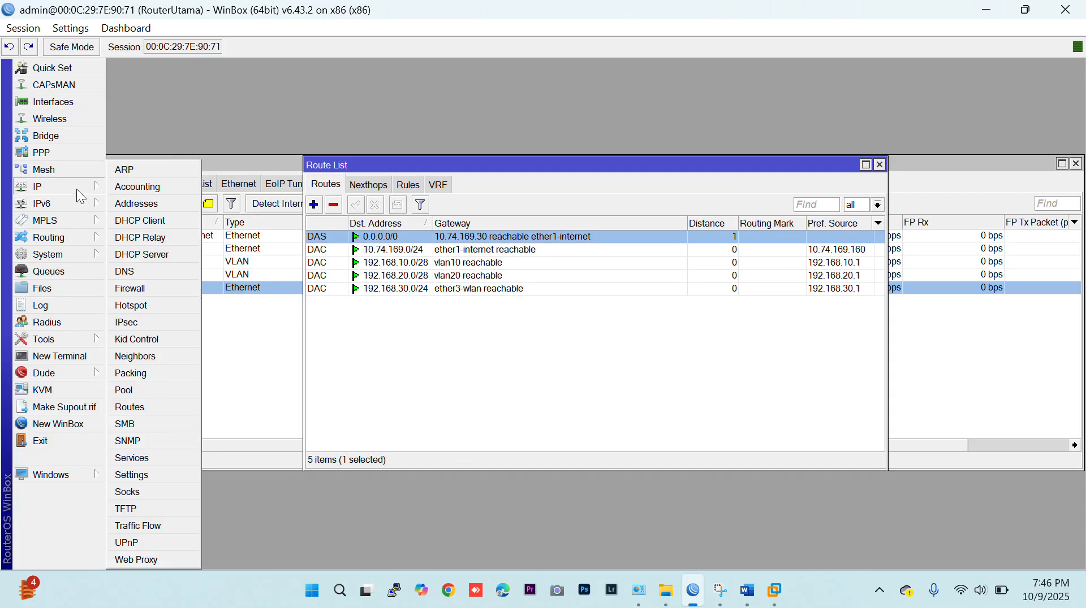
left_click(128, 272)
left_click(574, 212)
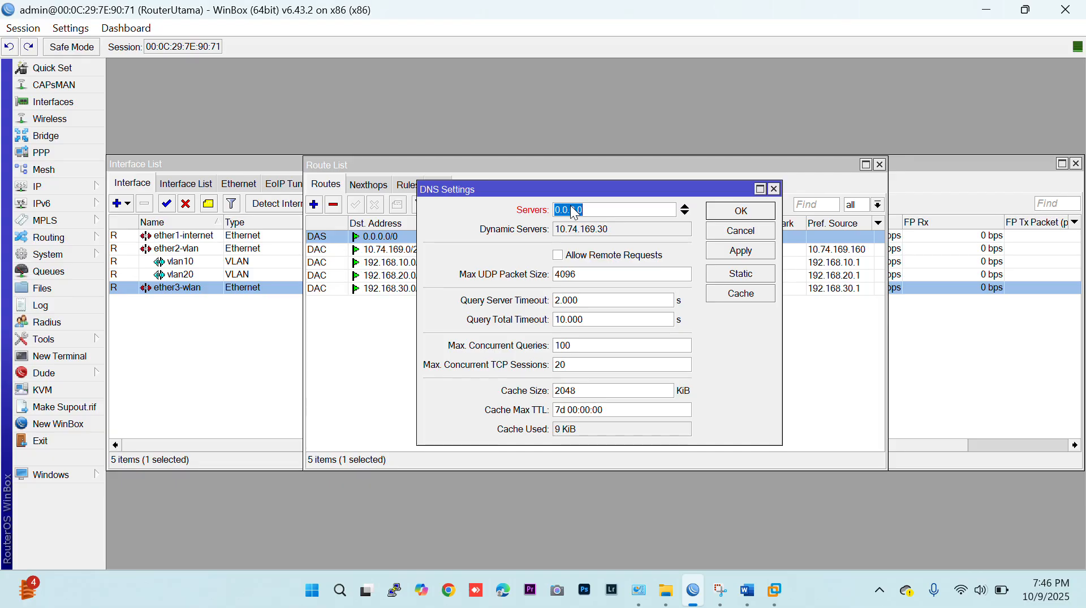
type("8.8.8.8")
left_click(558, 259)
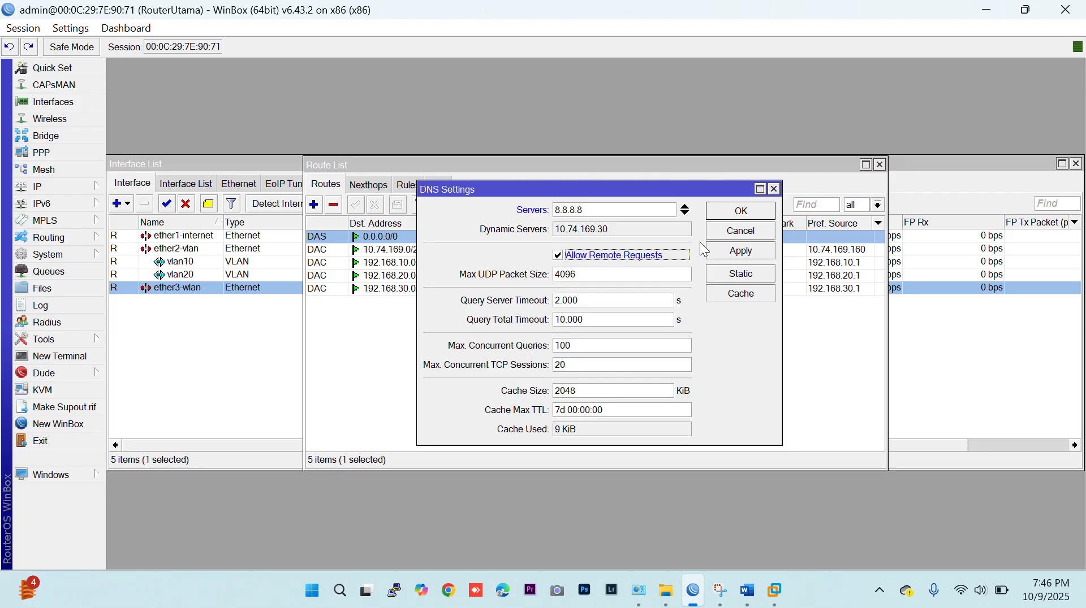
left_click(735, 213)
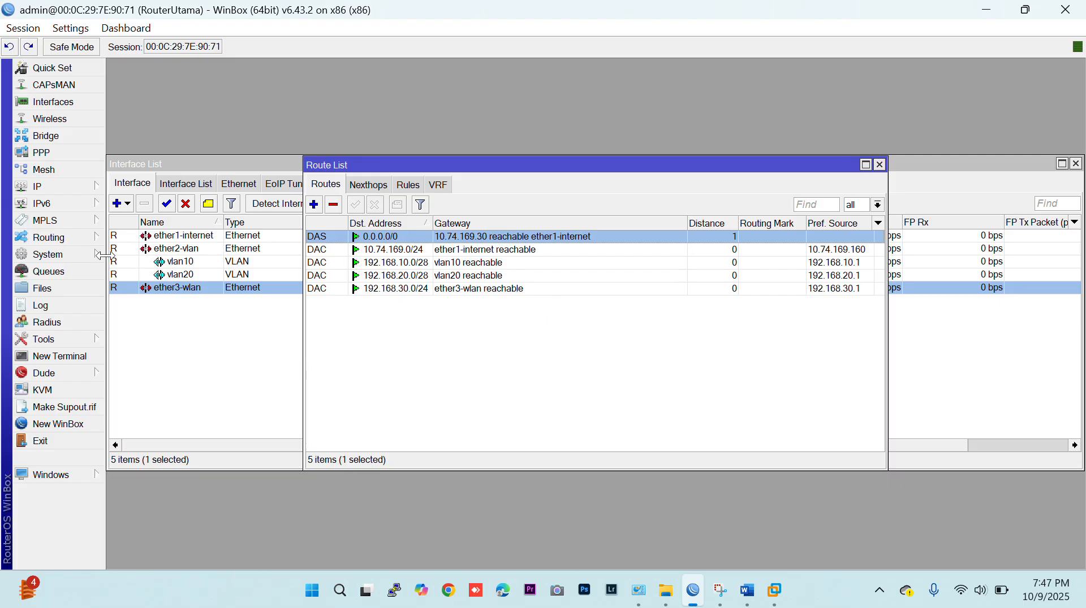
Set up a DHCP server on vlan10 for network 192.168.10.0/28, accepting the proposed settings and the 00:10:00 lease time.
left_click(79, 185)
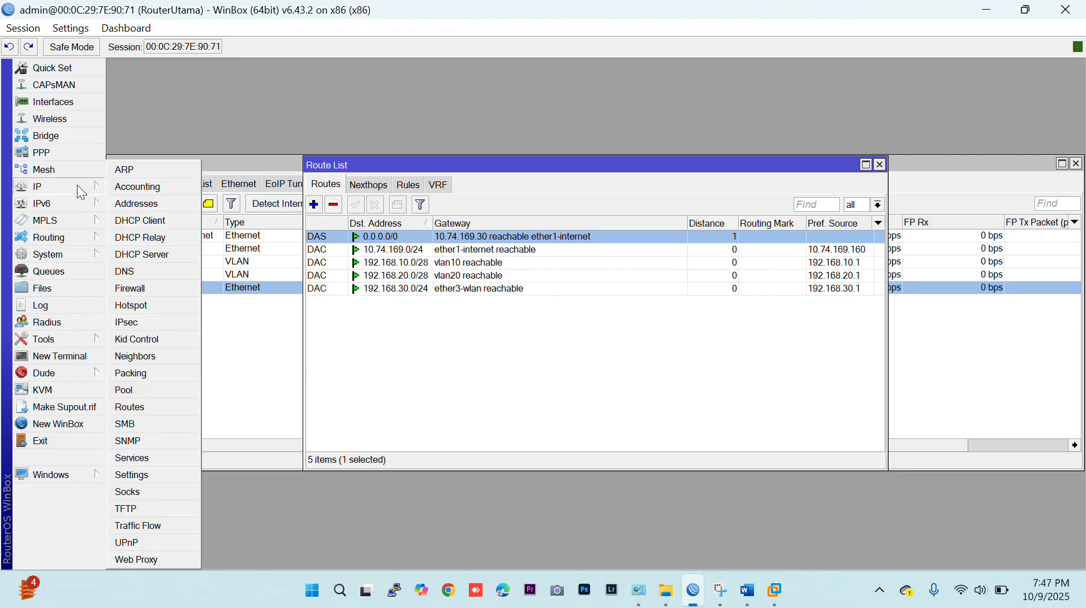
left_click(178, 256)
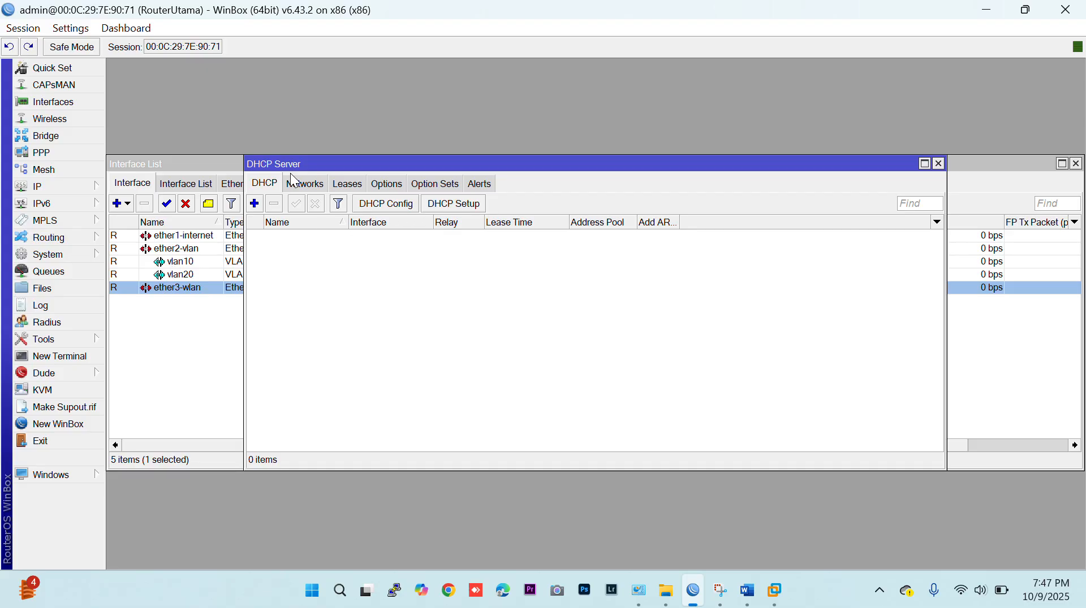
left_click(446, 205)
left_click(632, 310)
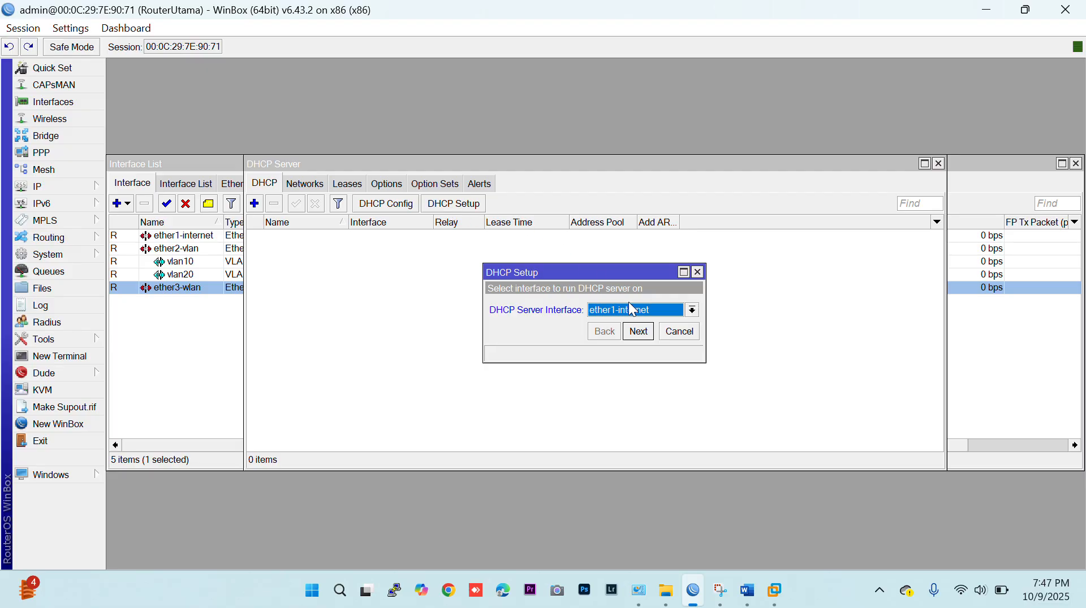
left_click(636, 358)
left_click(632, 338)
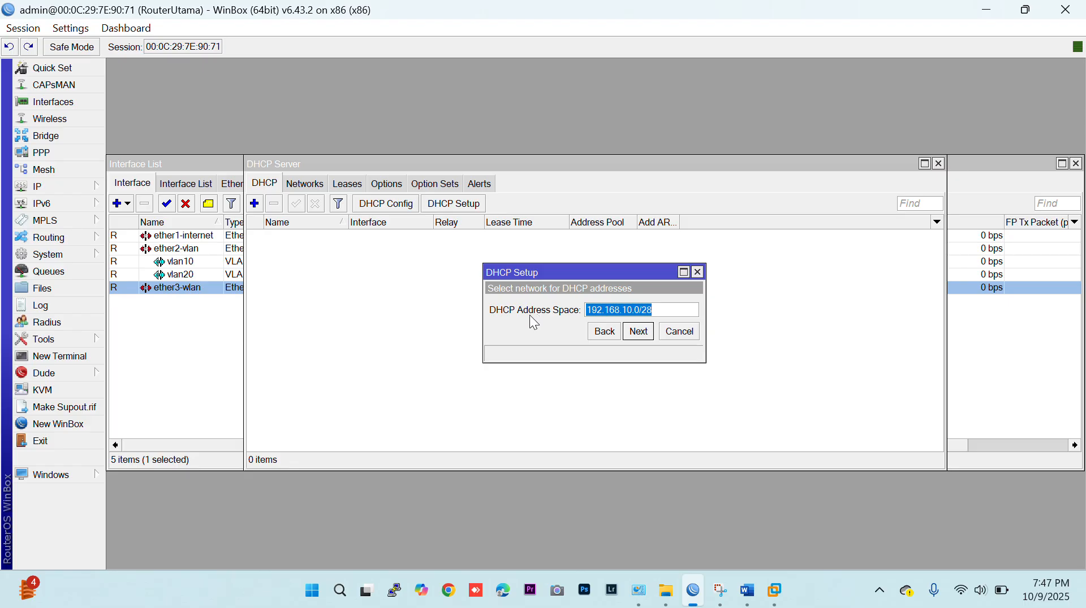
left_click(637, 333)
left_click(638, 333)
left_click(638, 332)
left_click(638, 332)
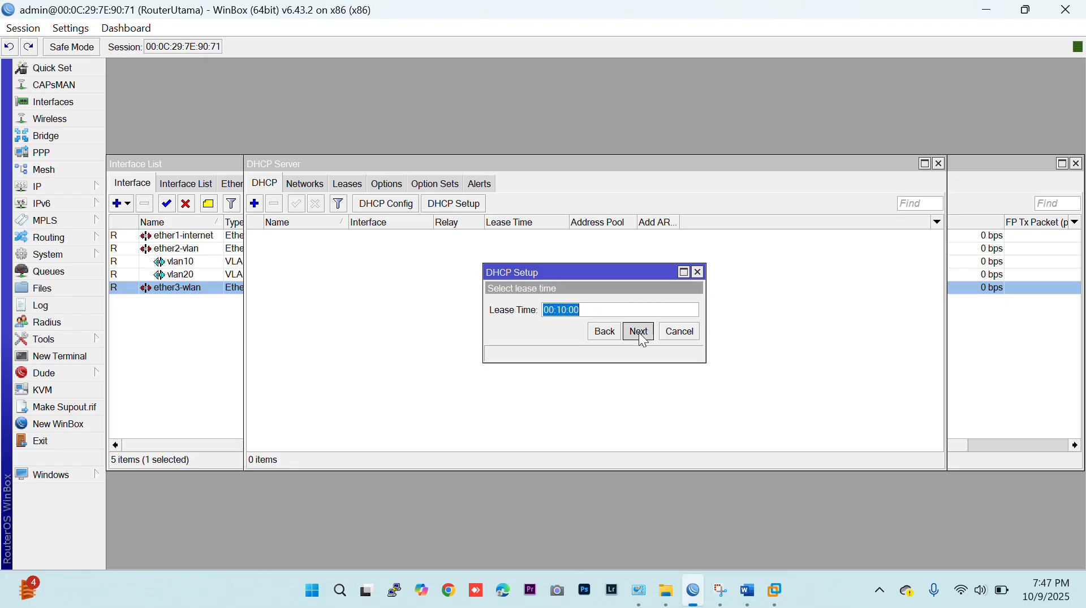
left_click(638, 332)
left_click(600, 308)
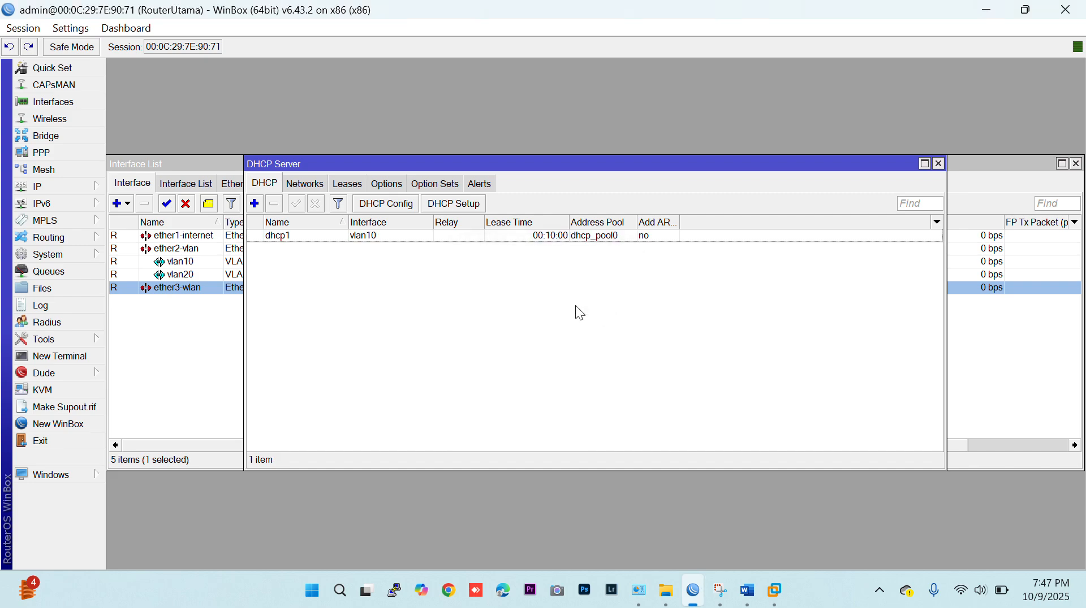
Set up a DHCP server on vlan20 with gateway 192.168.20.1, accepting the proposed settings and the 00:10:00 lease time.
left_click(440, 205)
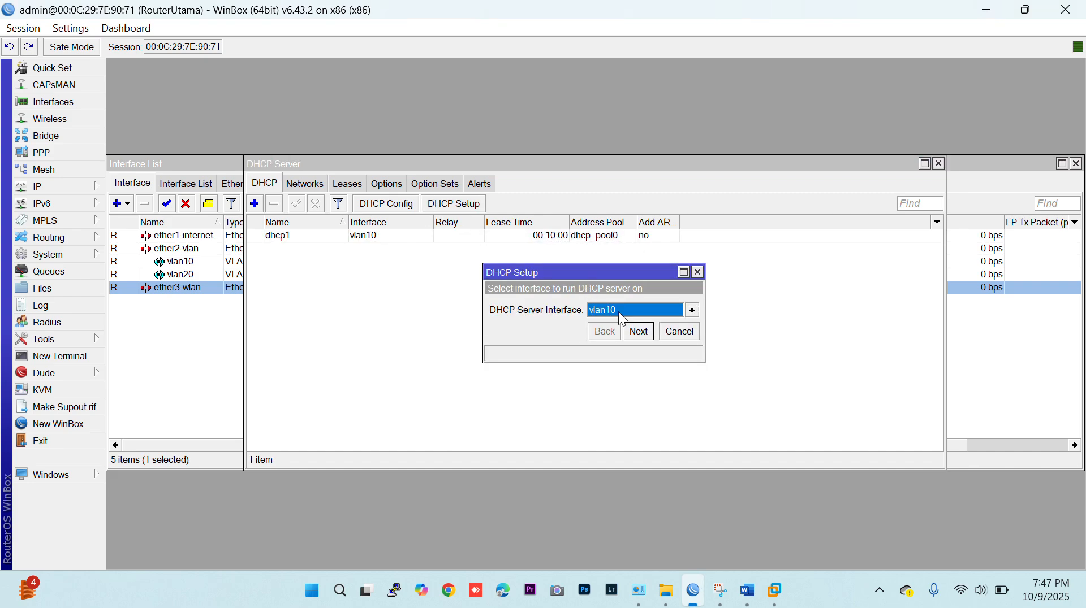
left_click(622, 319)
left_click(632, 373)
left_click(637, 333)
left_click(637, 333)
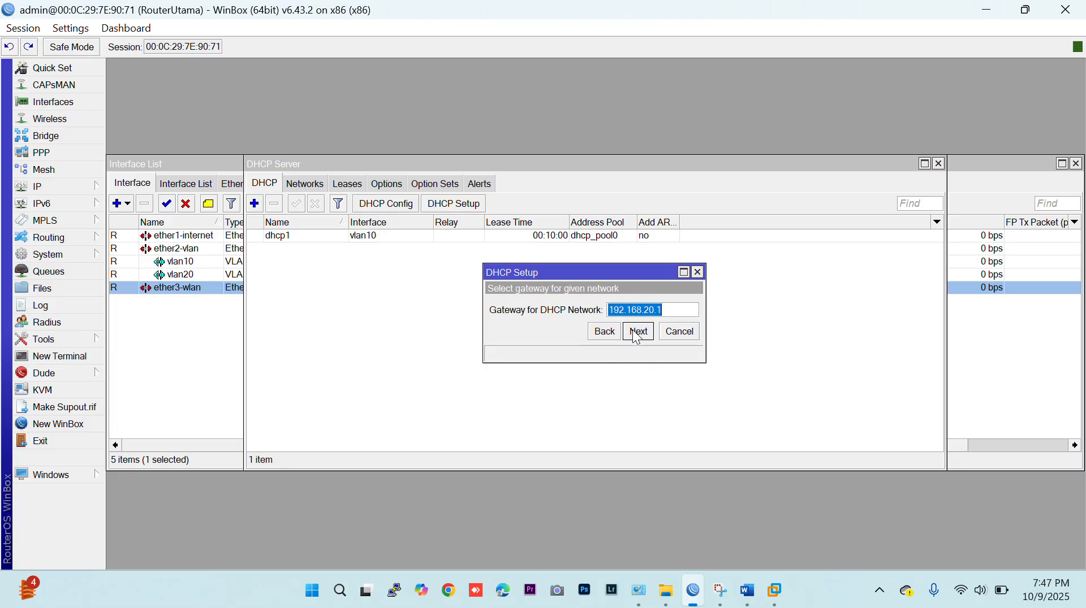
left_click(637, 333)
left_click(637, 333)
left_click(636, 332)
left_click(635, 334)
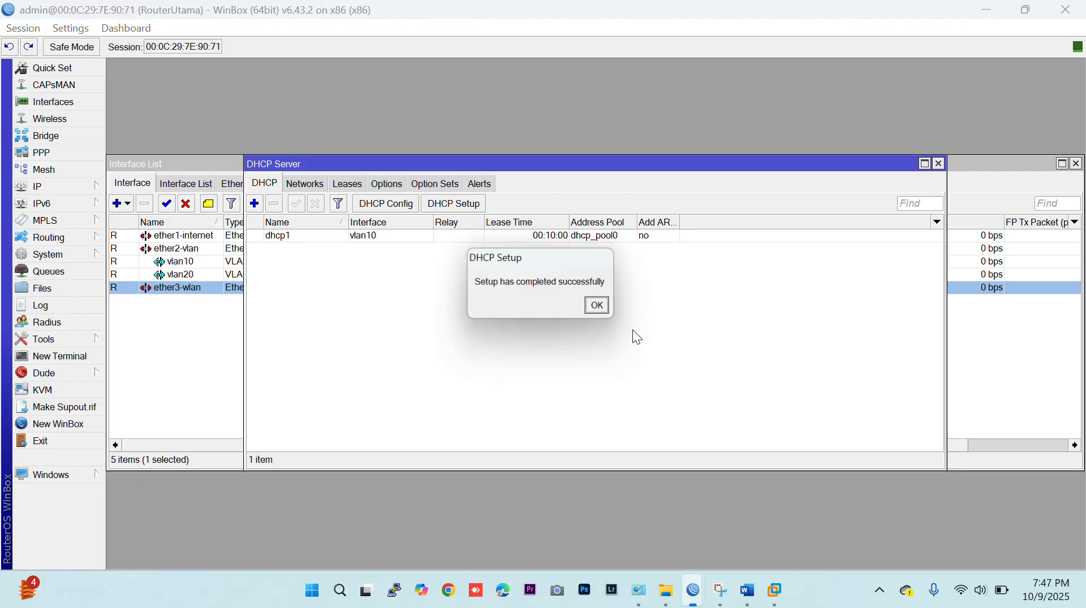
left_click(607, 312)
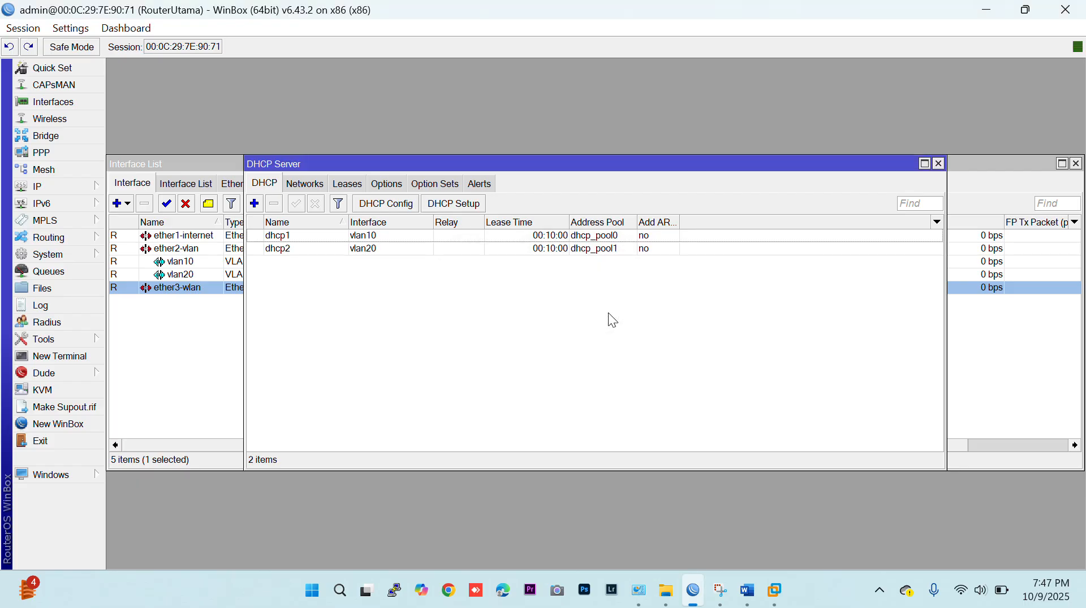
Start a hotspot setup on the ether3-wlan interface, keeping local address 192.168.30.1/24 and turning off network masquerading.
left_click(89, 187)
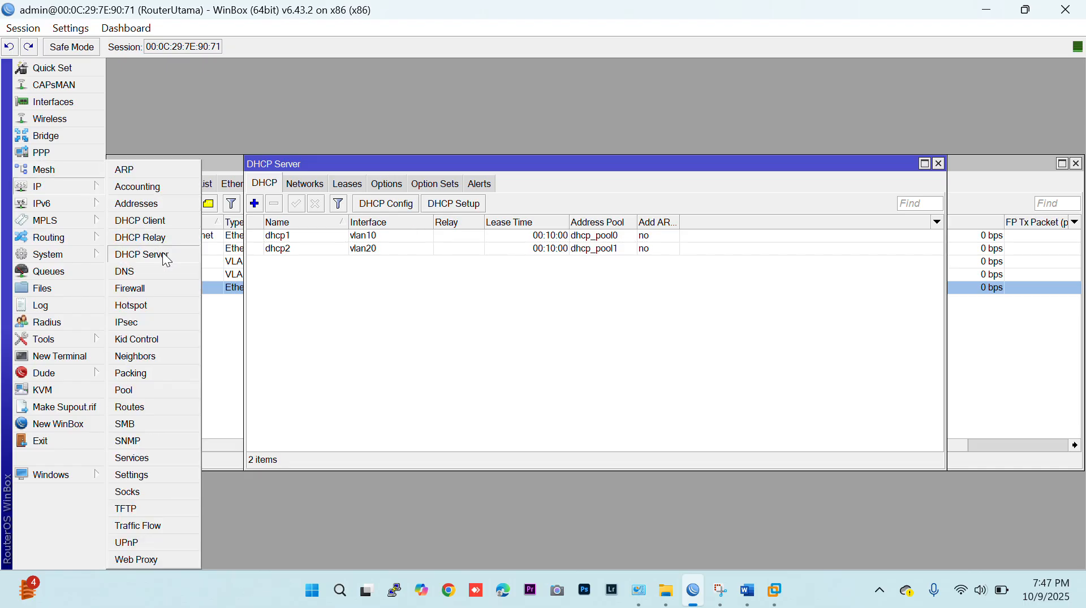
left_click(146, 302)
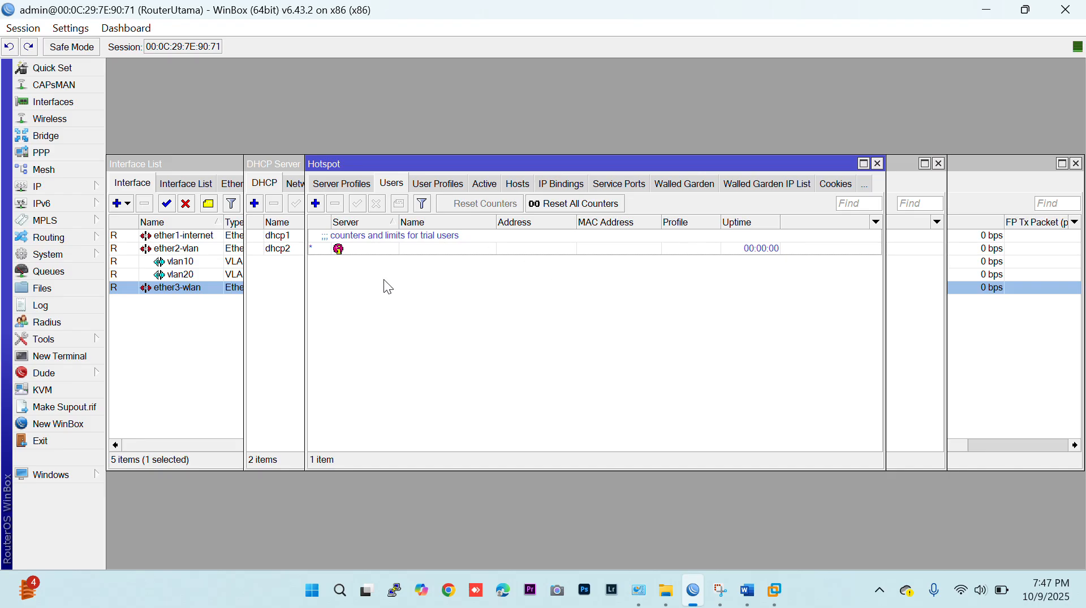
left_click(341, 184)
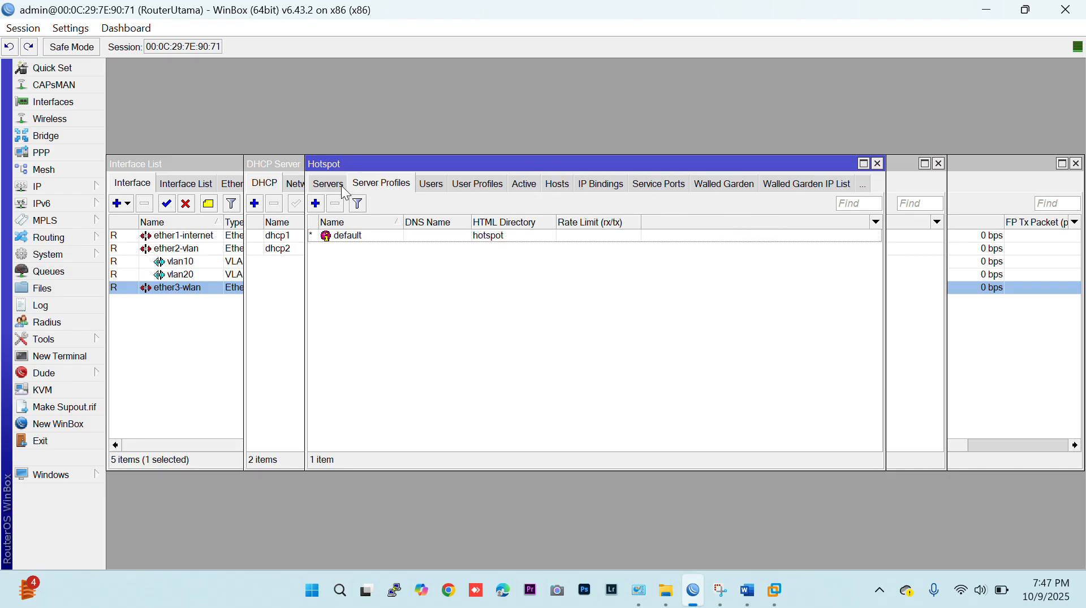
double_click(337, 163)
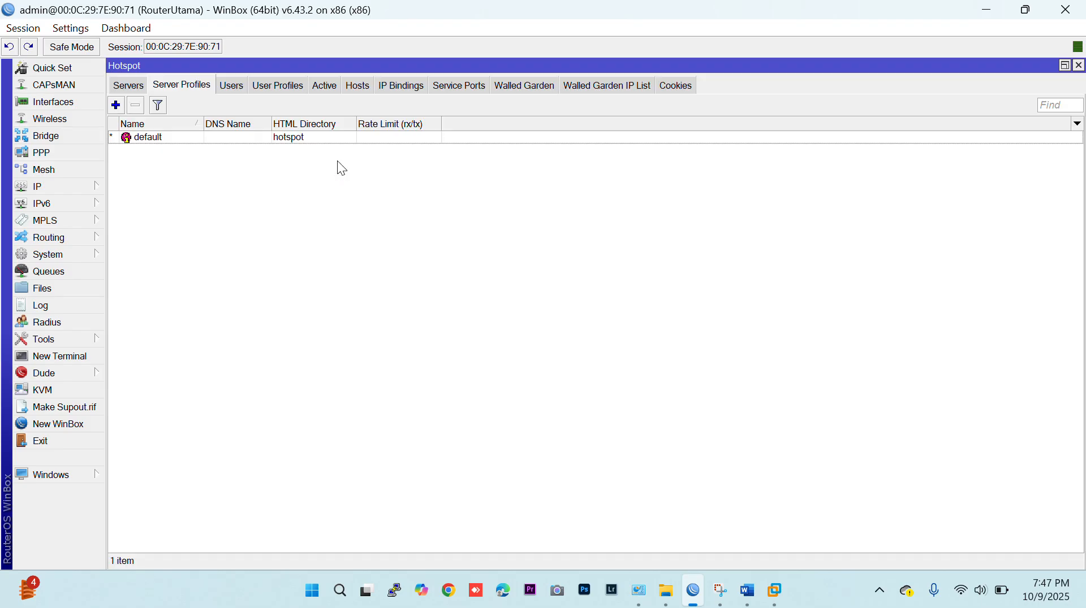
left_click(135, 88)
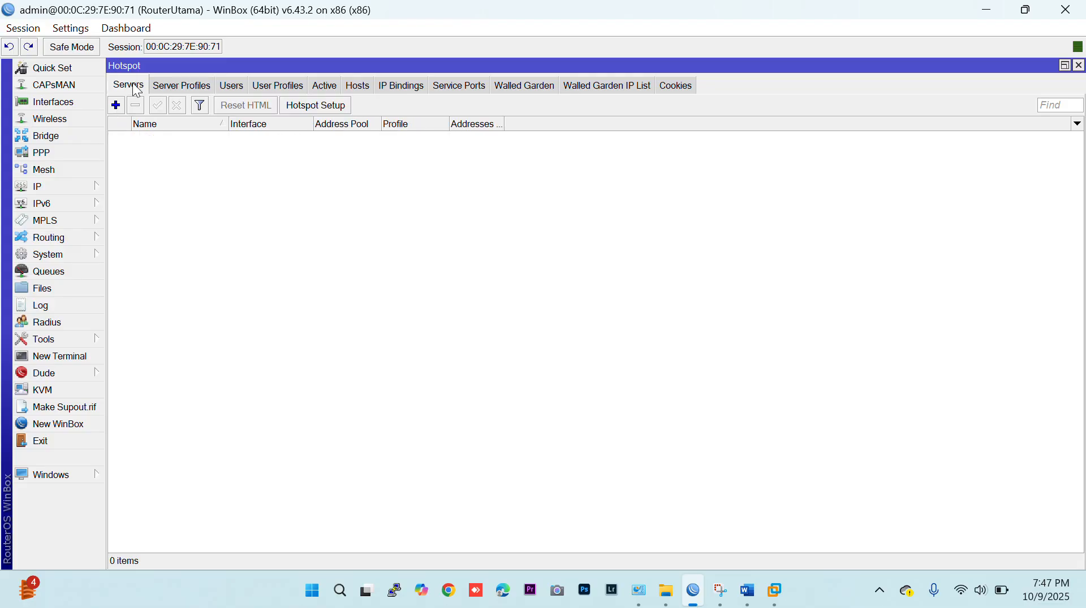
left_click(304, 110)
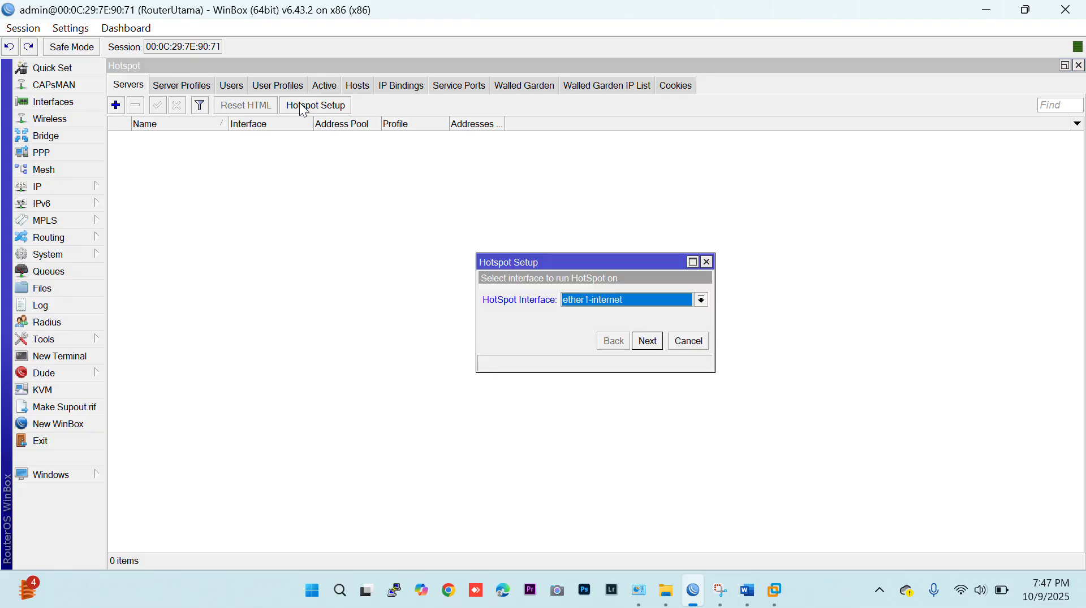
left_click(624, 300)
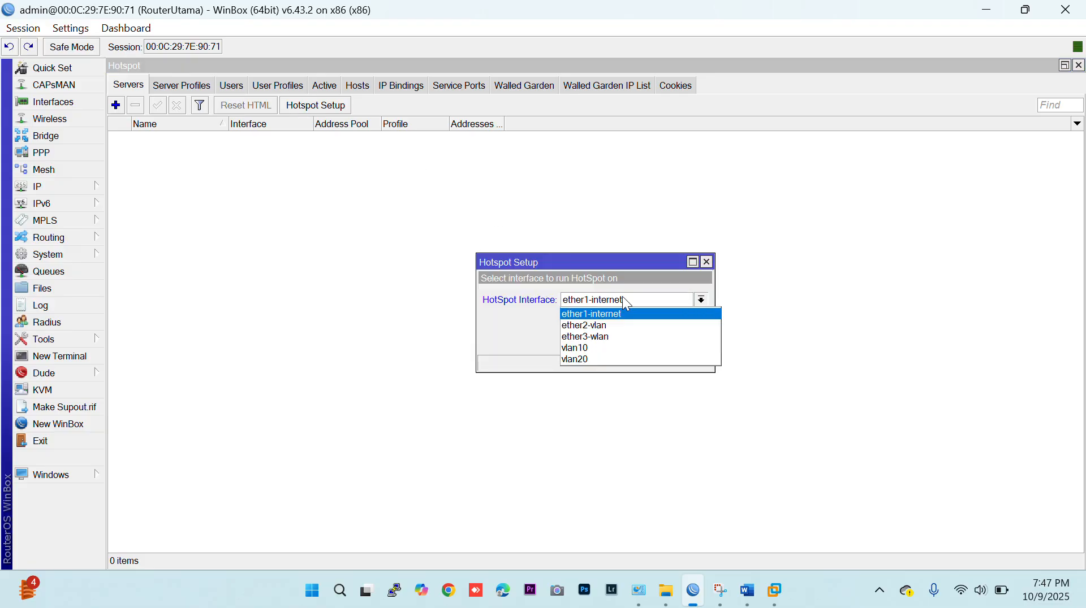
left_click(617, 338)
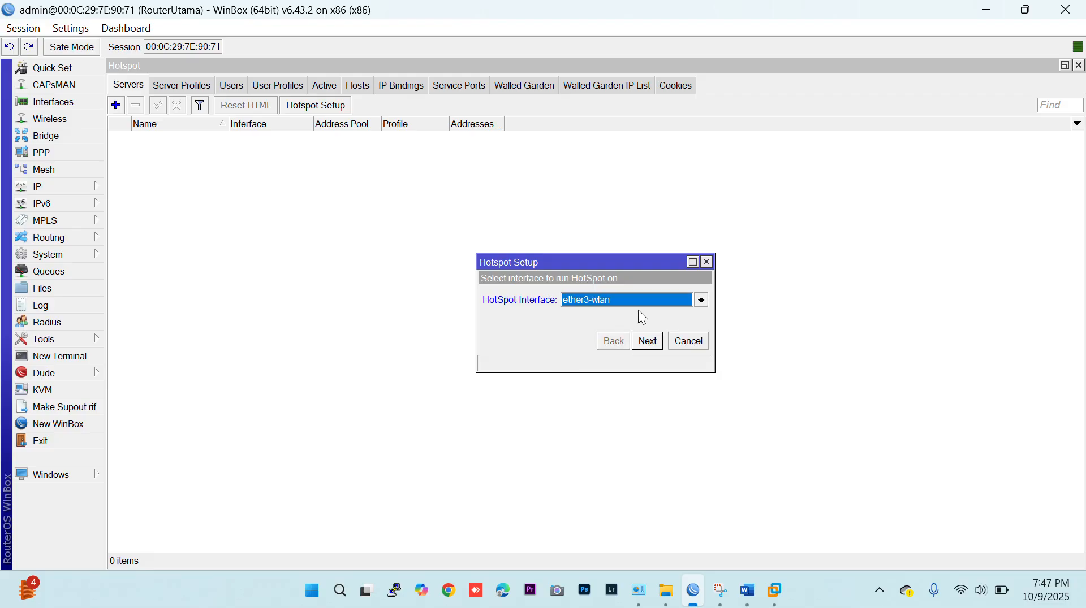
left_click(648, 342)
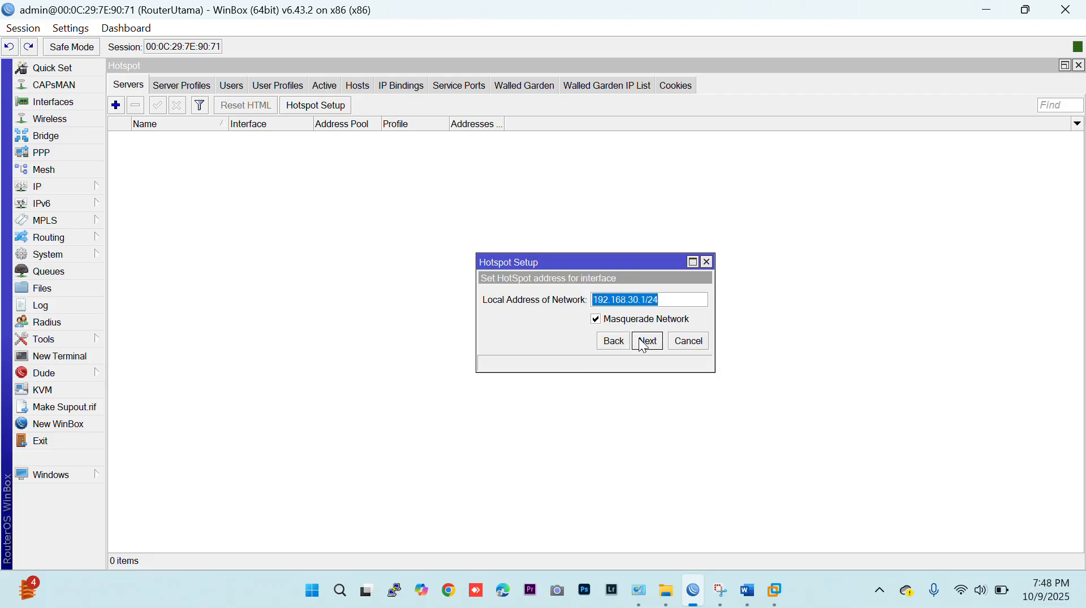
left_click(605, 322)
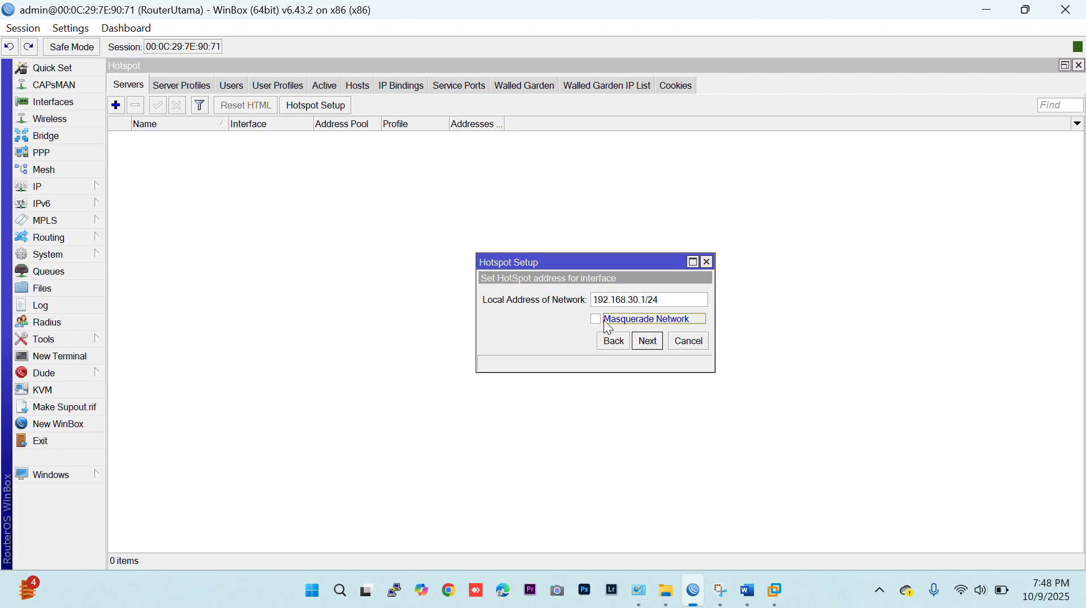
left_click(639, 344)
Accept the proposed address pool, no certificate, SMTP server 0.0.0.0 and DNS server 8.8.8.8, and enter the hotspot's local DNS name.
left_click(640, 343)
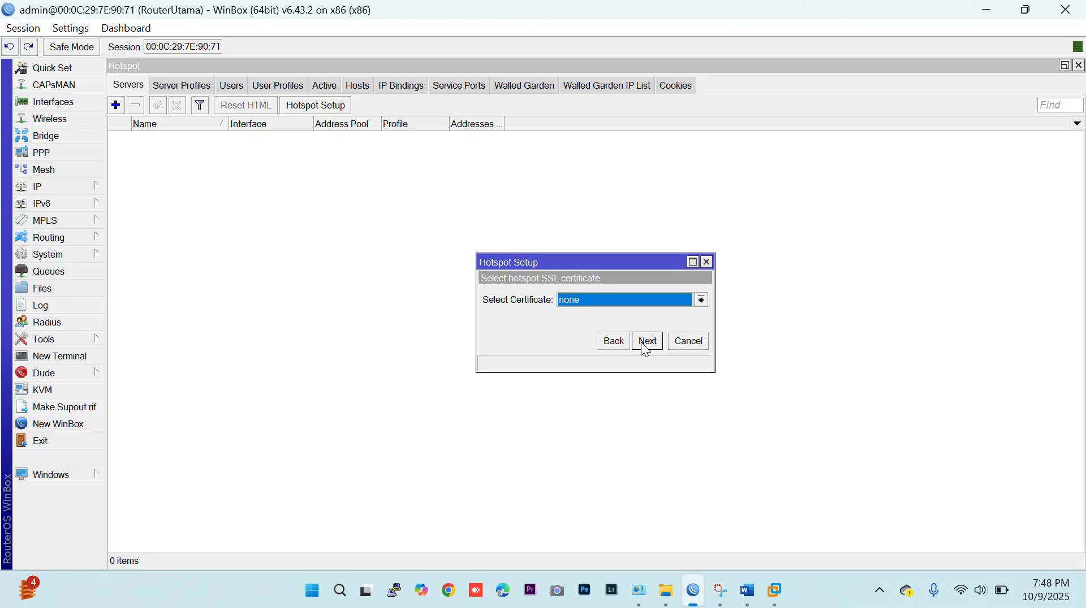
left_click(645, 342)
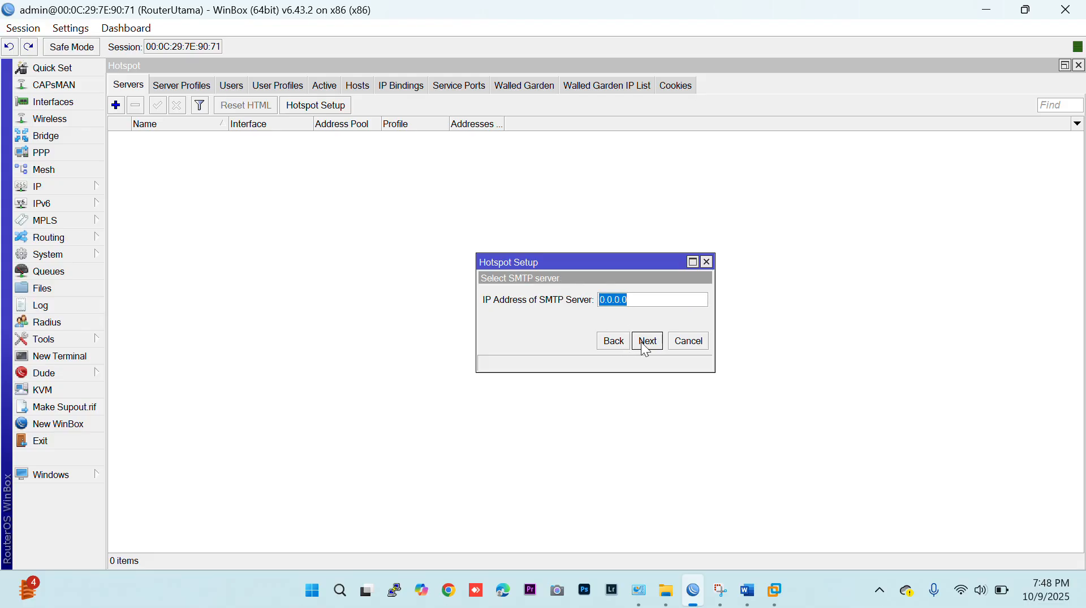
left_click(641, 341)
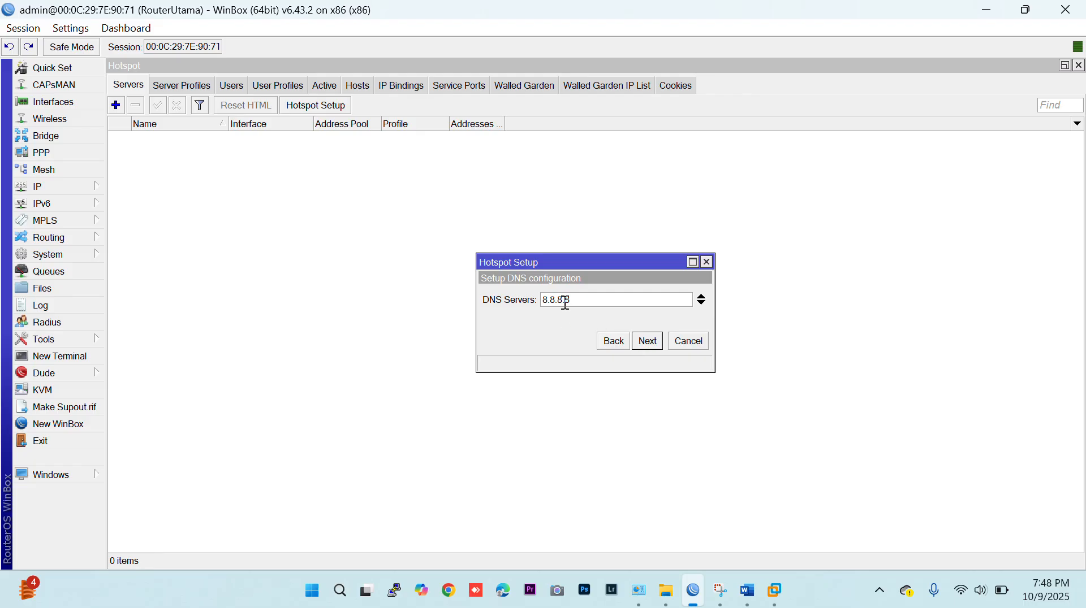
left_click(648, 341)
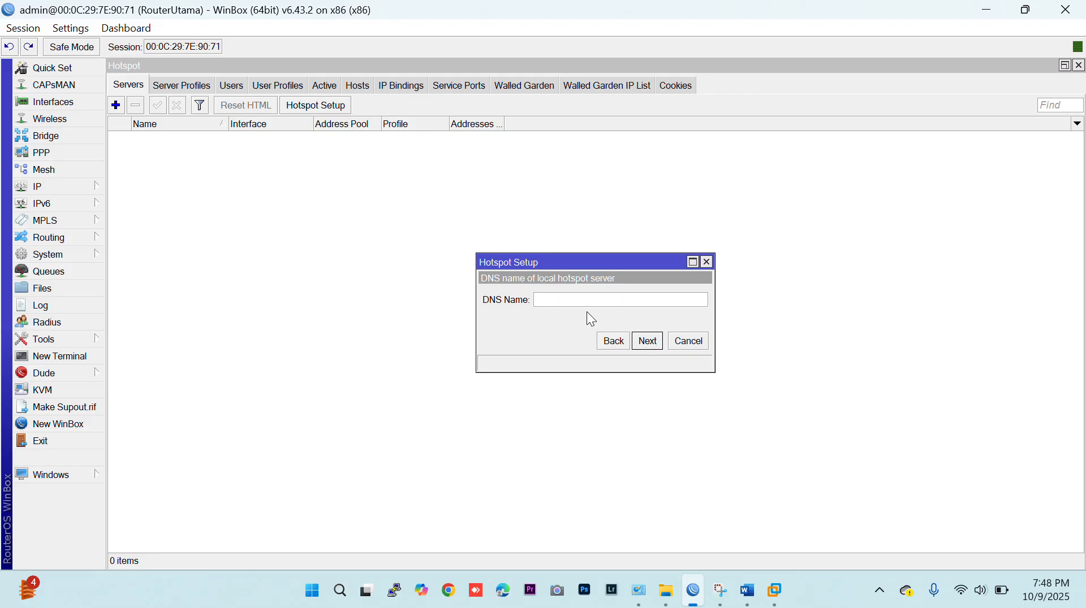
type("latihan.net")
left_click(640, 341)
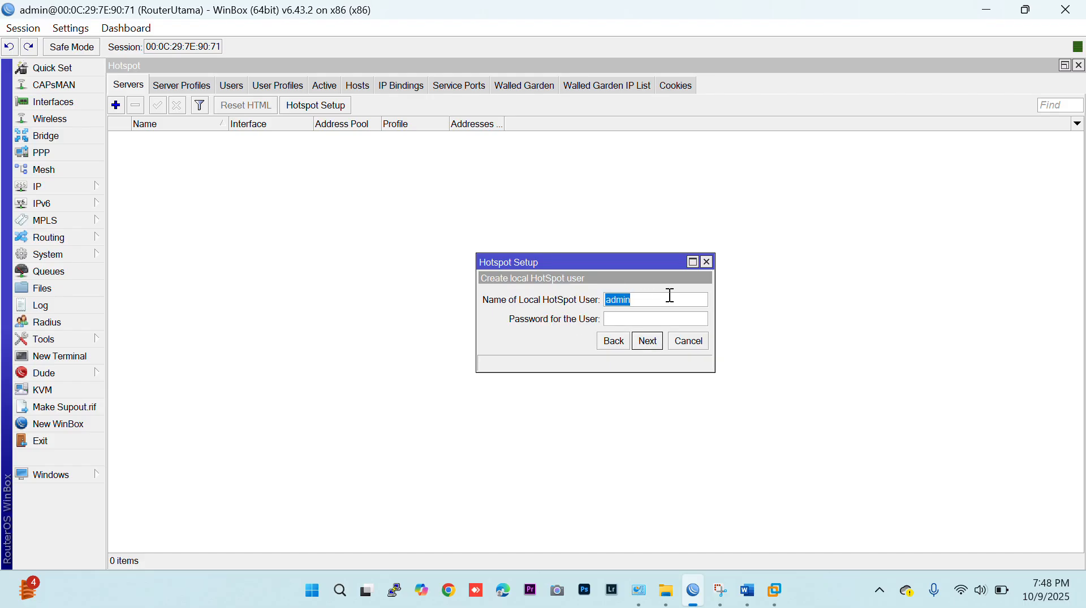
Enter the local hotspot user's name and password, and complete the hotspot setup.
type("12341234")
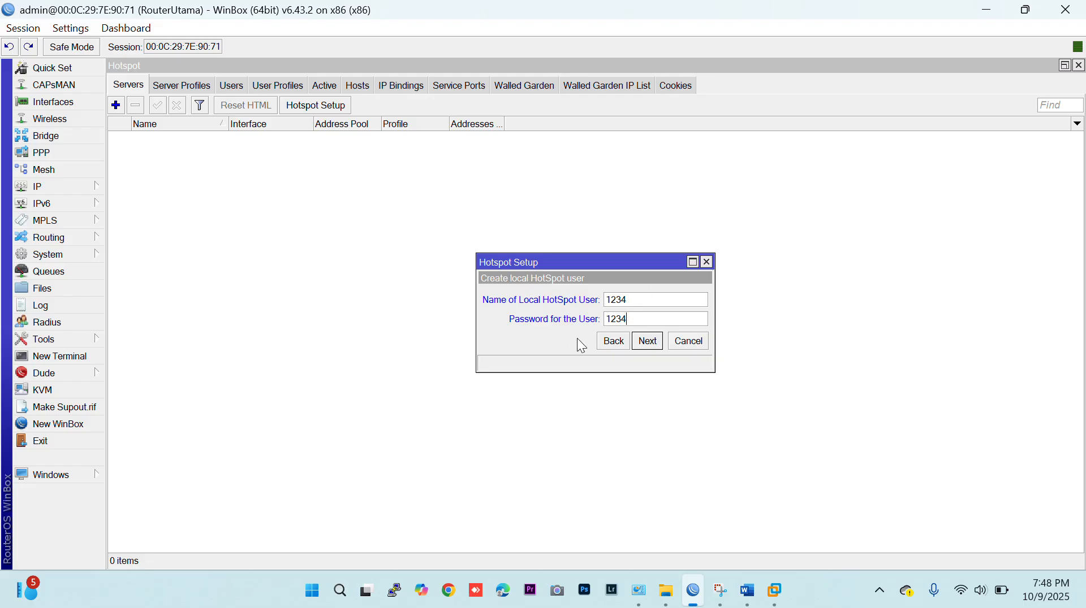
left_click(647, 342)
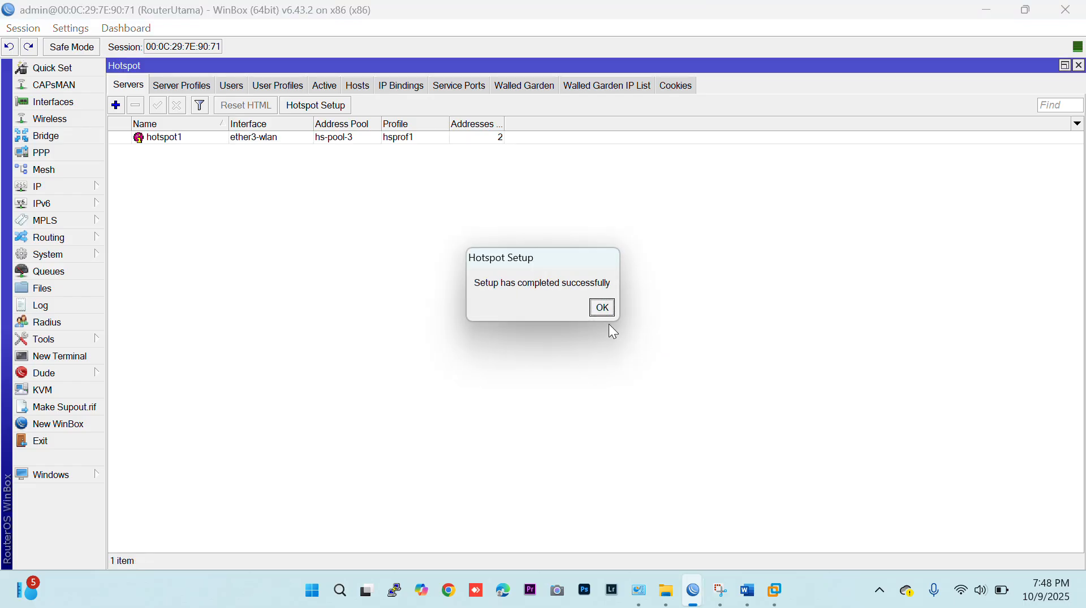
left_click(603, 310)
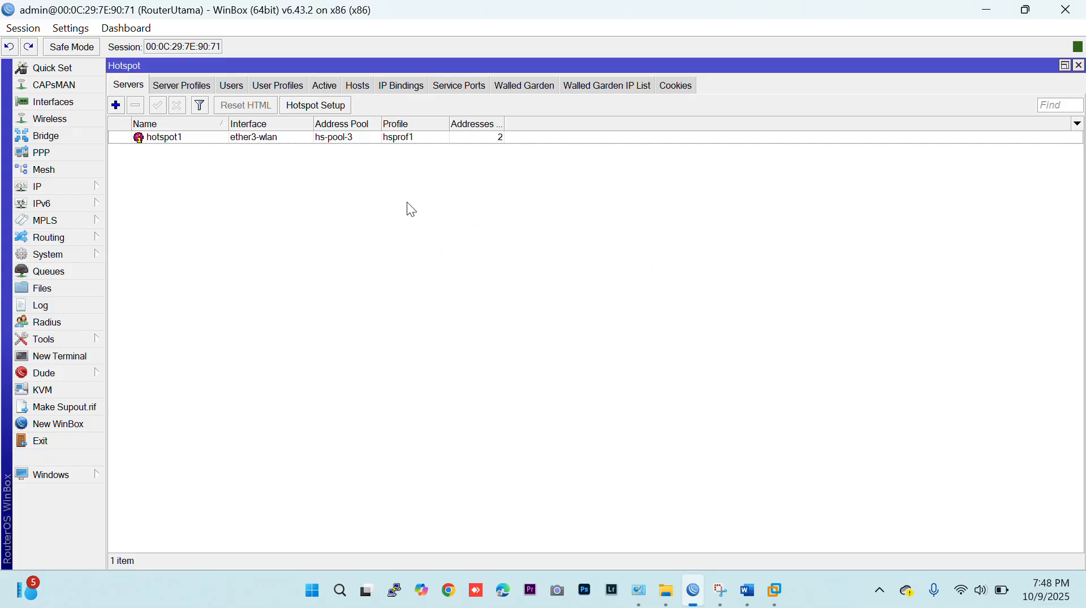
Add a hotspot user profile named kepalasekolah with address pool hs-pool-3 and rate limit 512k/512k.
left_click(290, 88)
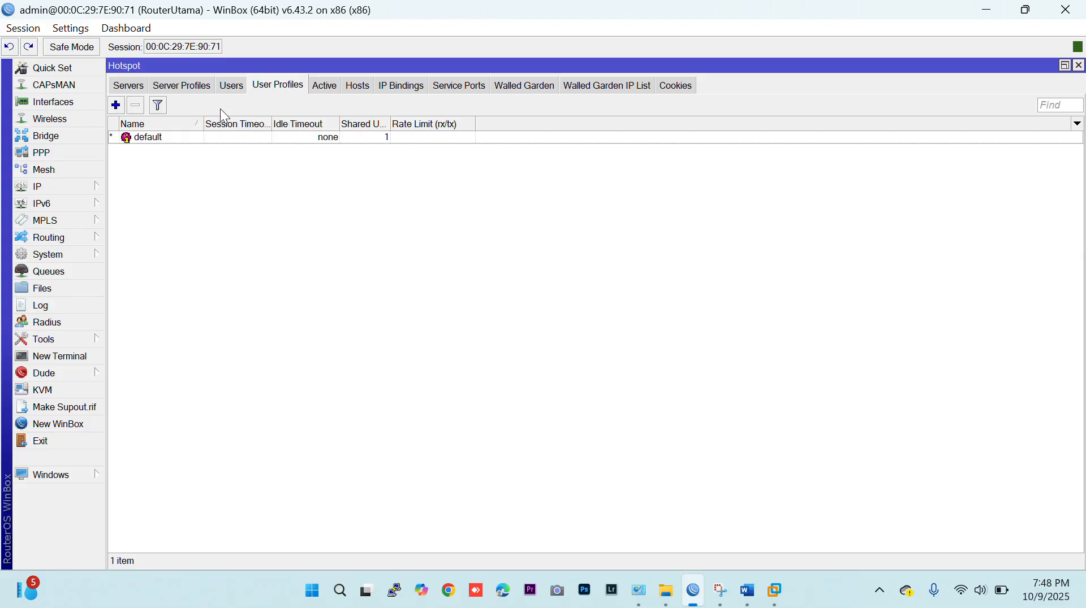
left_click(120, 109)
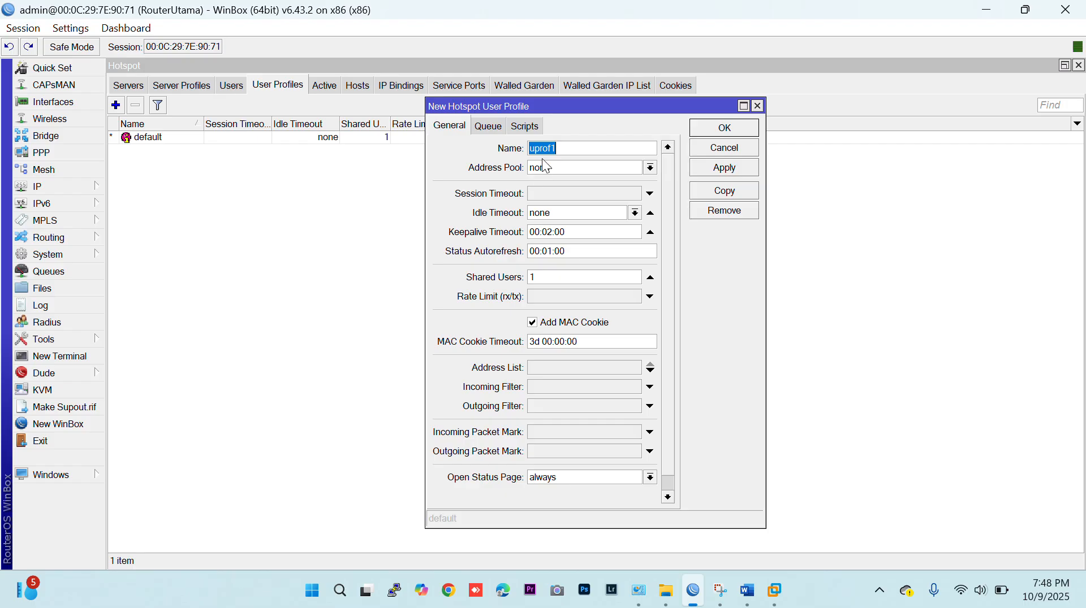
type("kepalasekolah")
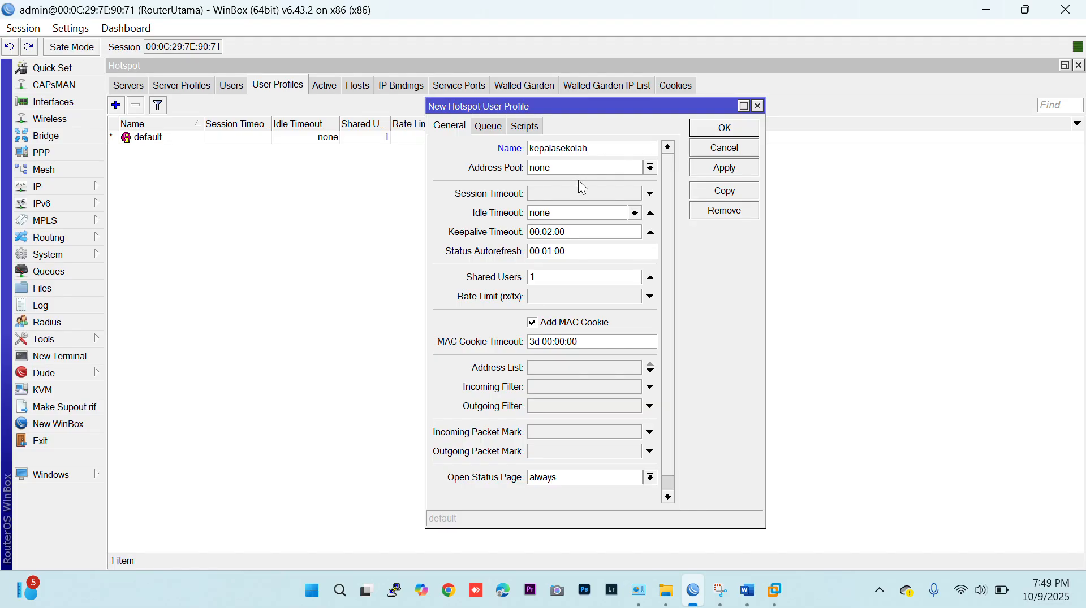
left_click(578, 167)
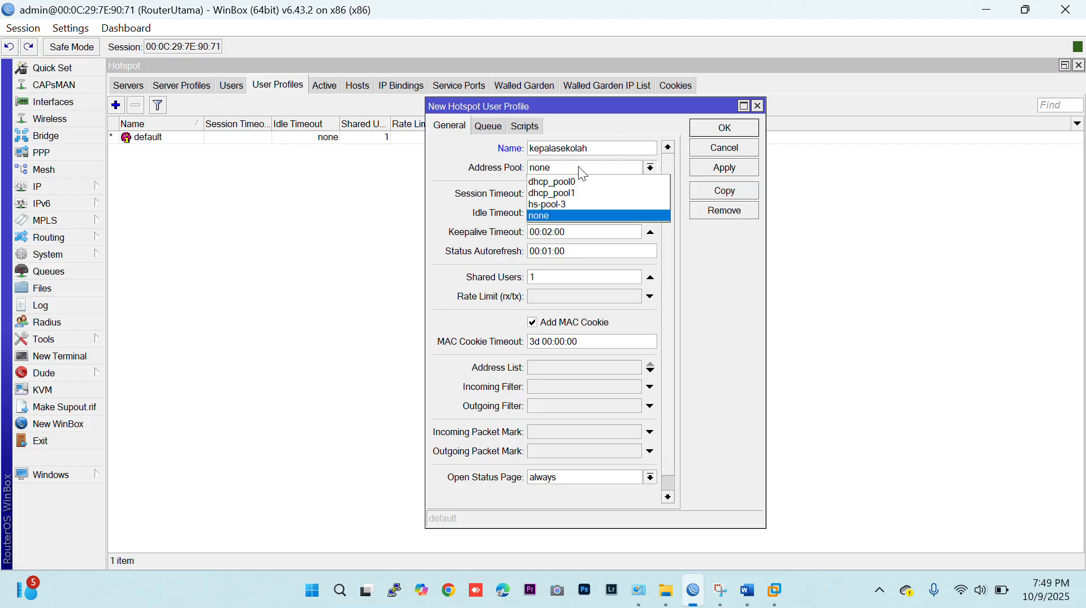
left_click(570, 202)
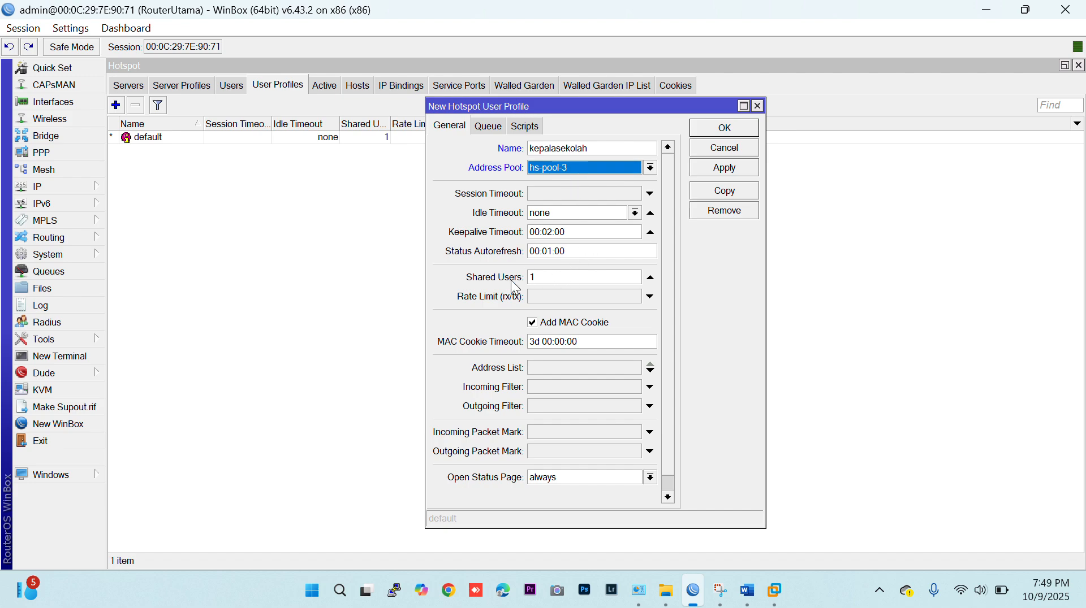
left_click(546, 296)
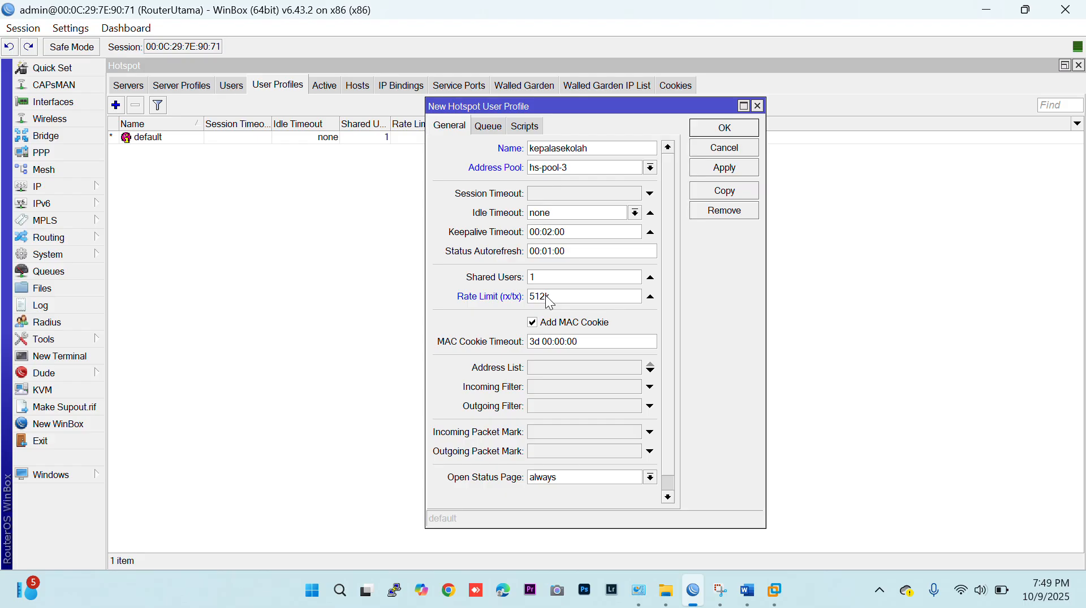
type("512k")
left_click(722, 129)
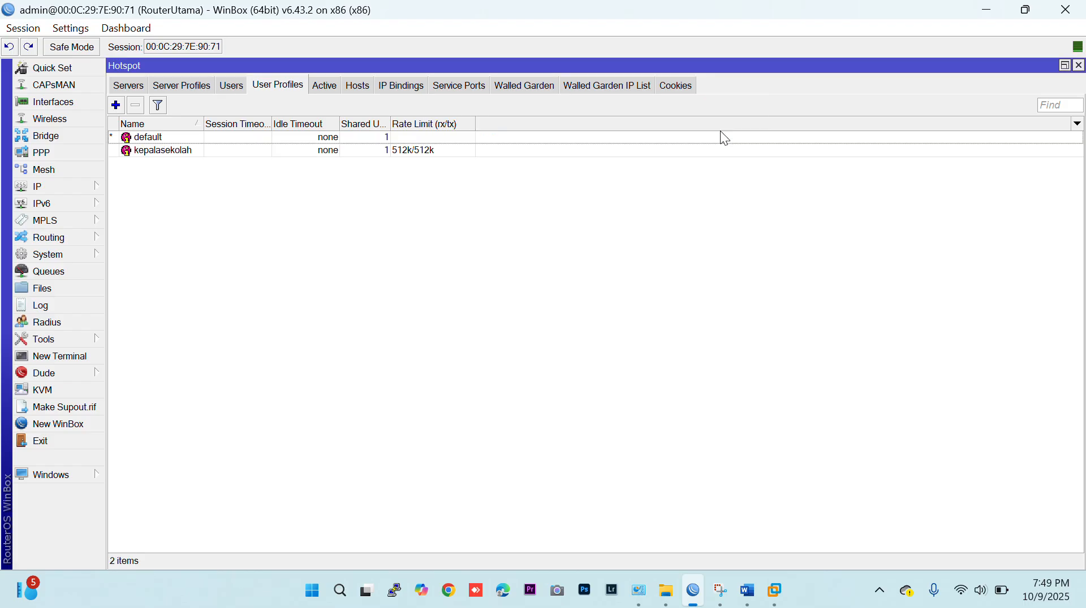
Add a hotspot user profile named guru with address pool hs-pool-3 and rate limit 256k/256k.
left_click(116, 106)
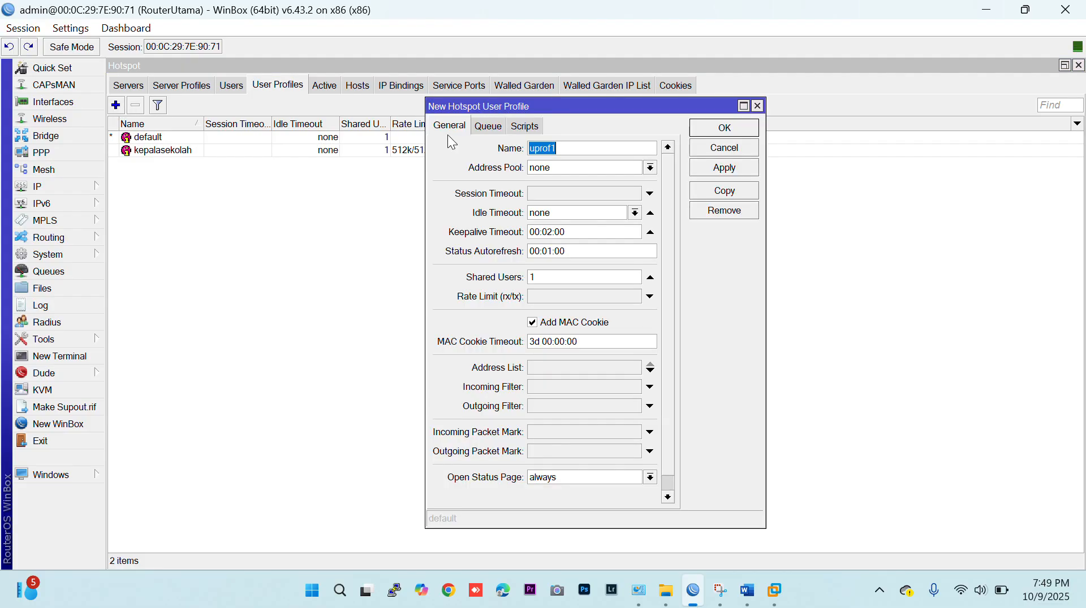
type("guru")
left_click(574, 168)
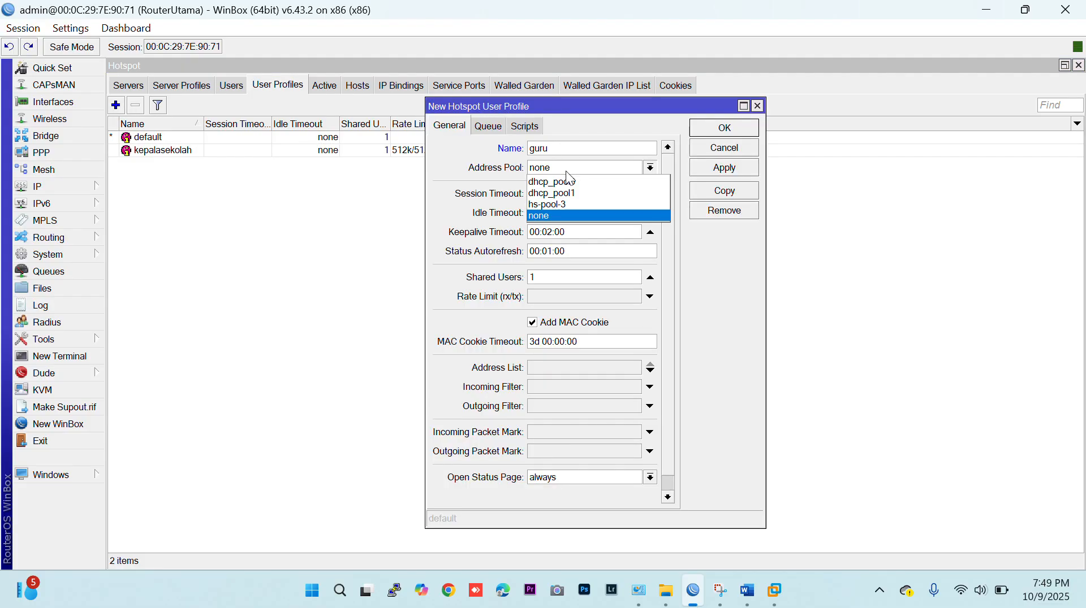
left_click(569, 204)
left_click(563, 295)
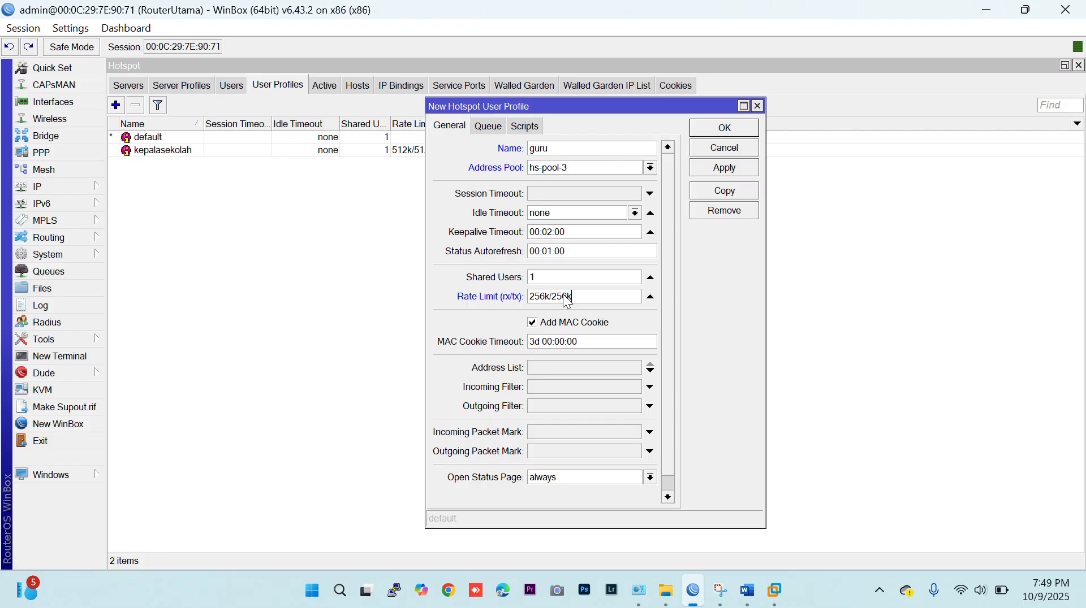
left_click(718, 131)
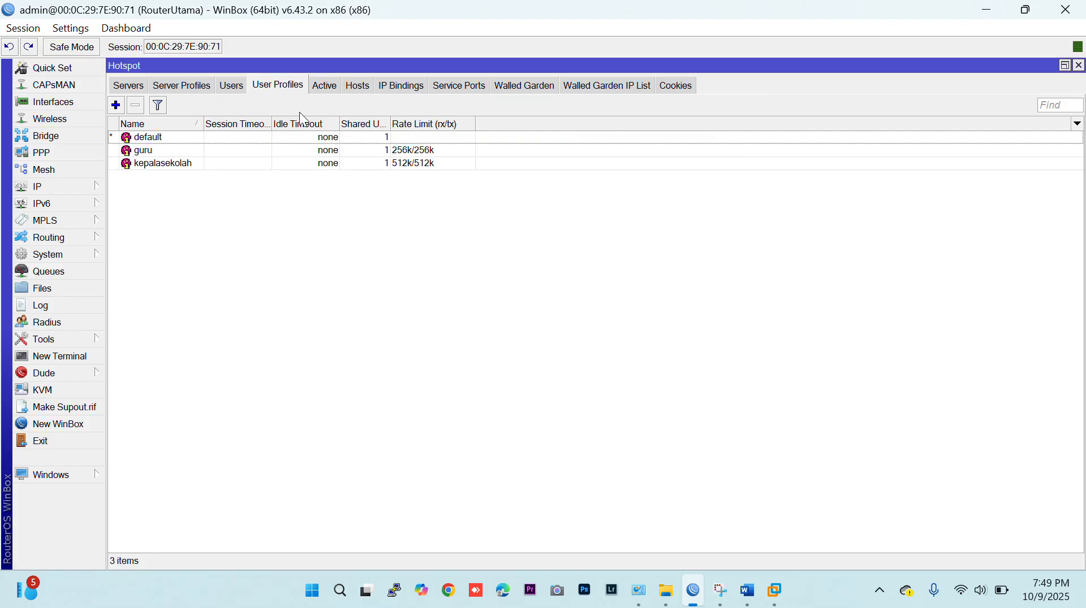
Add a hotspot user profile named siswa with address pool hs-pool-3 and rate limit 128k/128k.
left_click(116, 106)
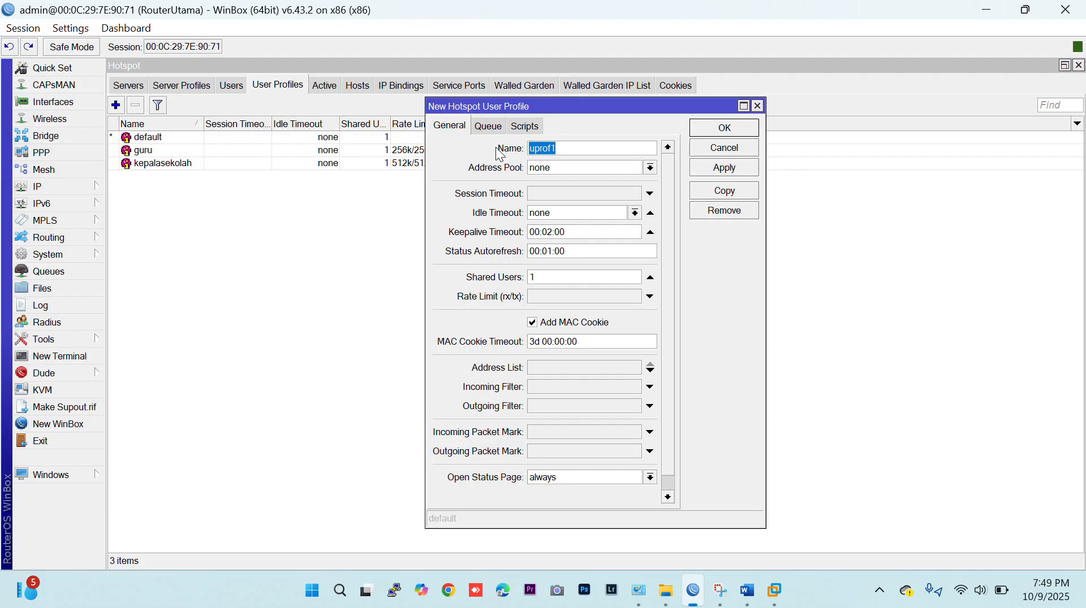
type("siswa")
left_click(542, 168)
left_click(566, 204)
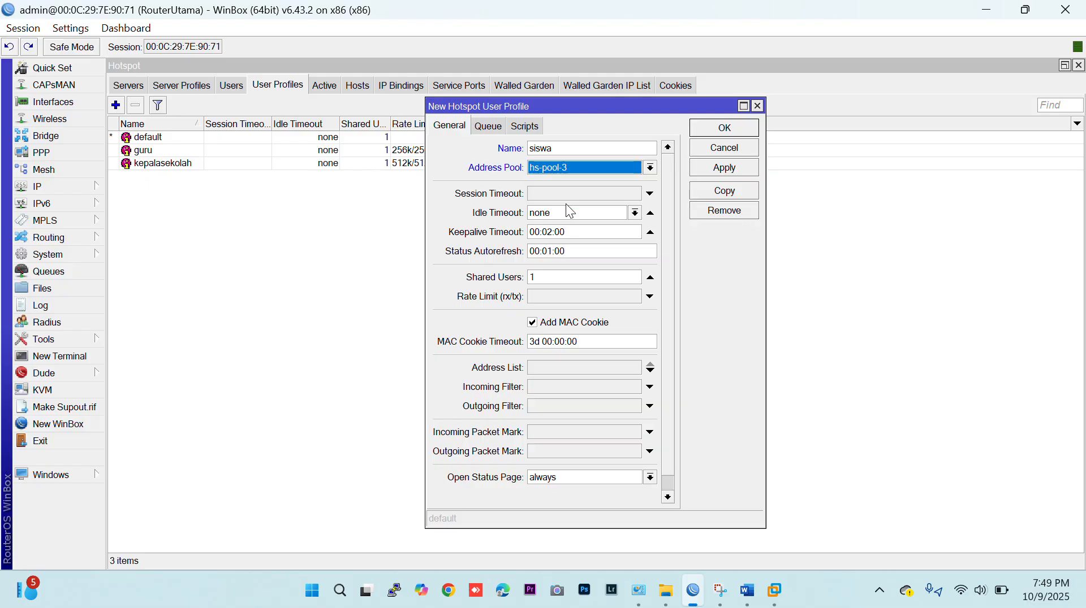
left_click(561, 295)
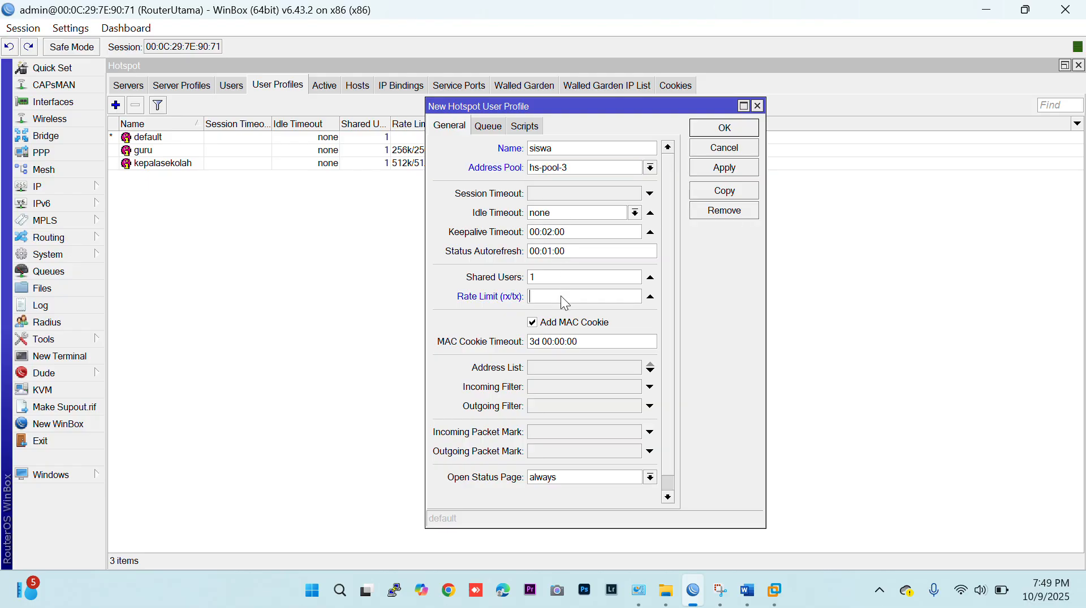
type("128k/128k")
left_click(697, 130)
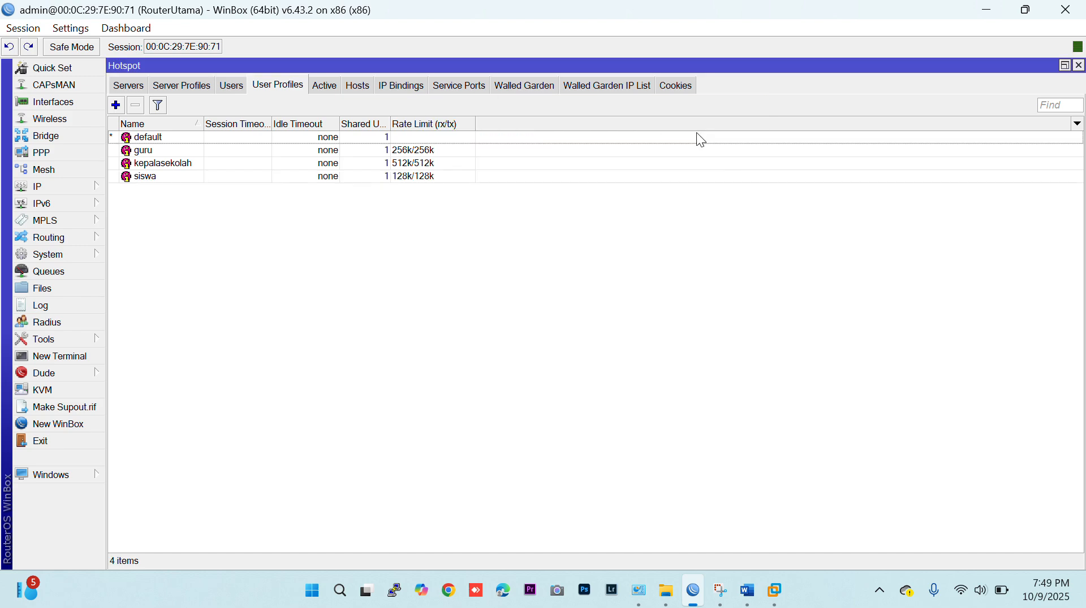
Assign the kepalasekolah profile to the existing local hotspot user.
left_click(231, 86)
left_click(265, 164)
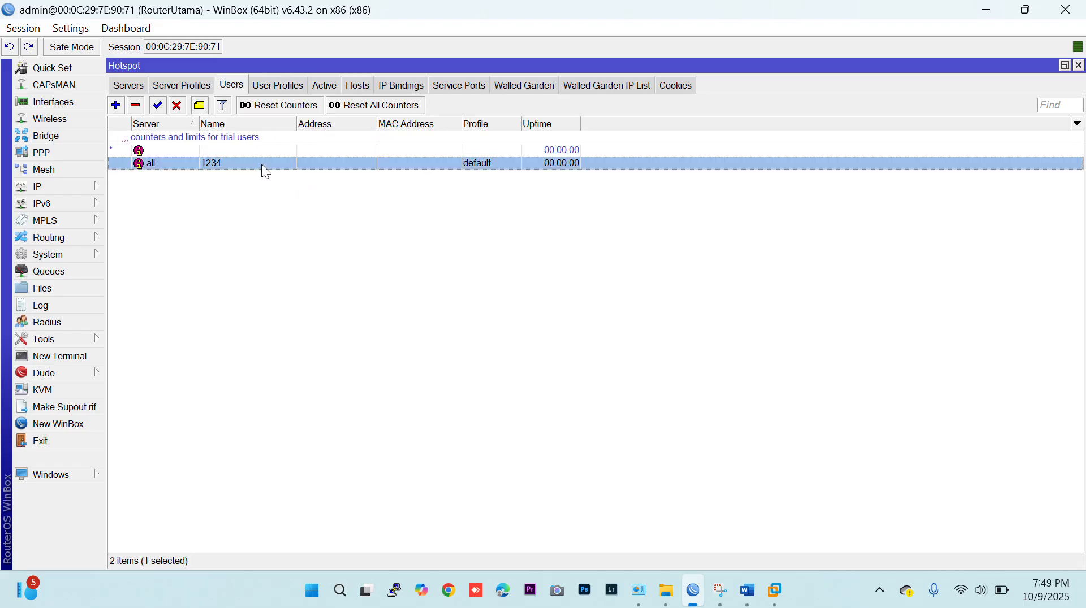
double_click(261, 164)
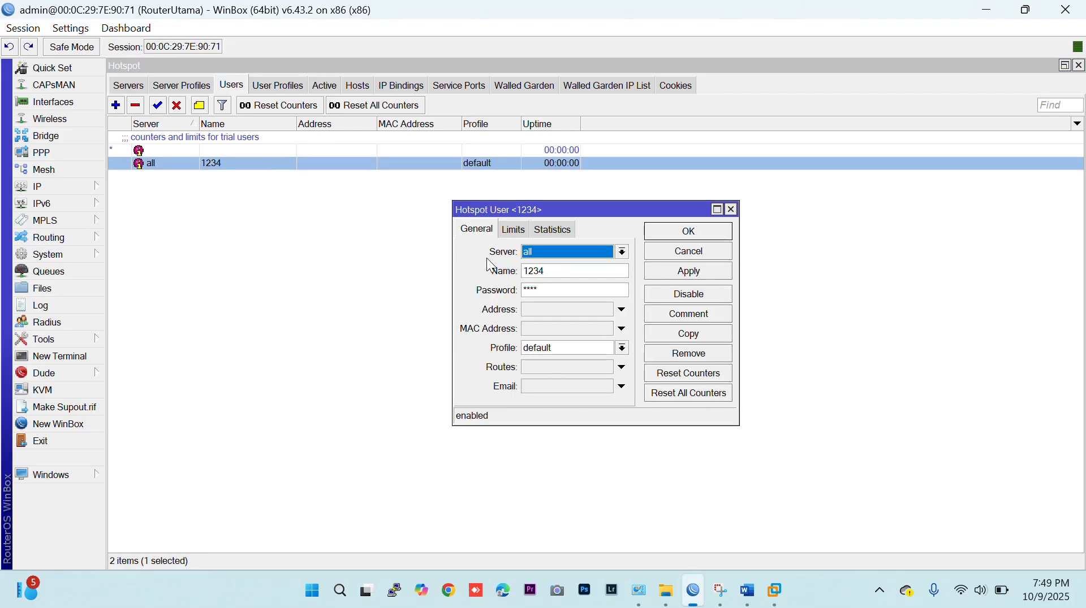
left_click(554, 353)
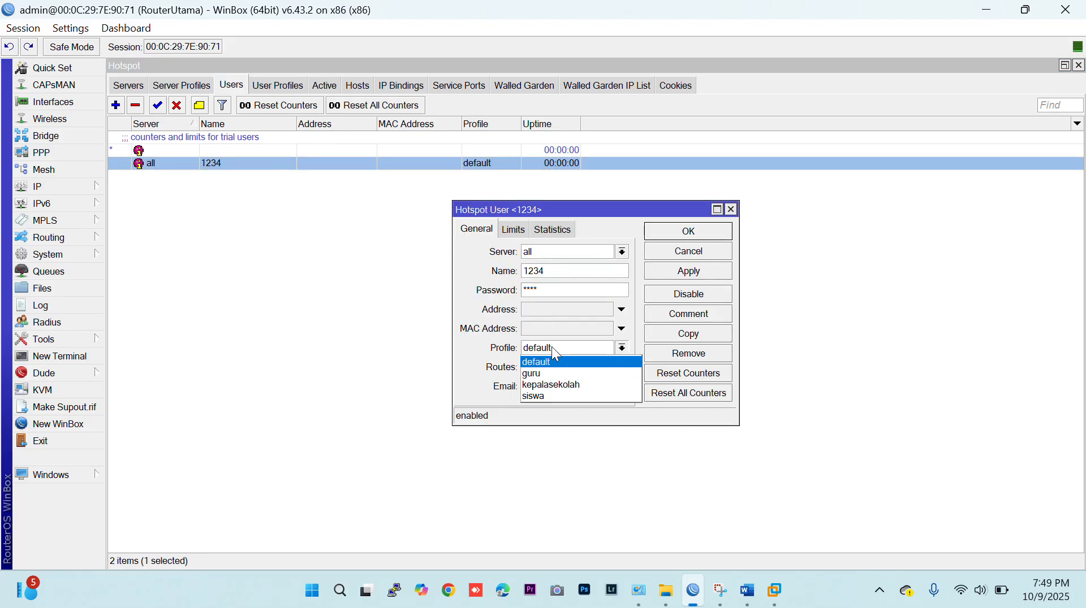
left_click(553, 385)
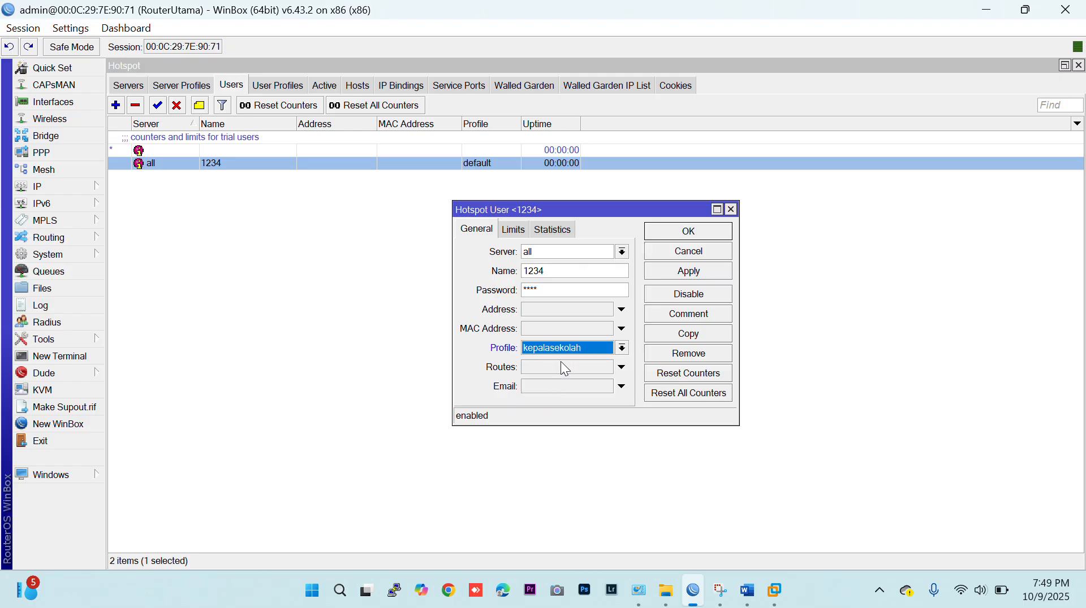
left_click(673, 233)
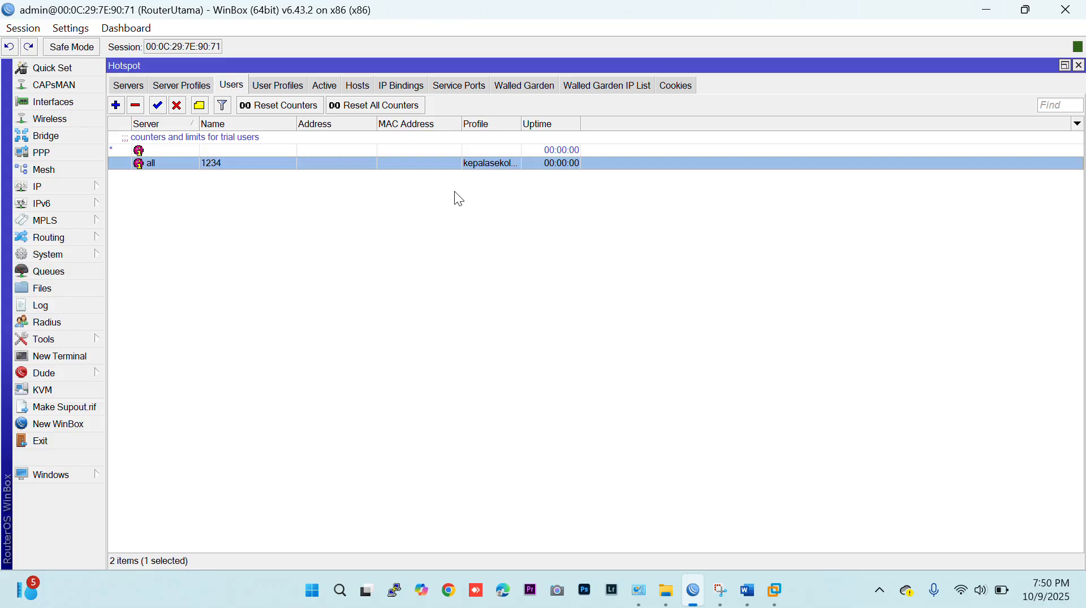
Start a new router login user in the system user list, entering the operator's name and the full group.
left_click(77, 258)
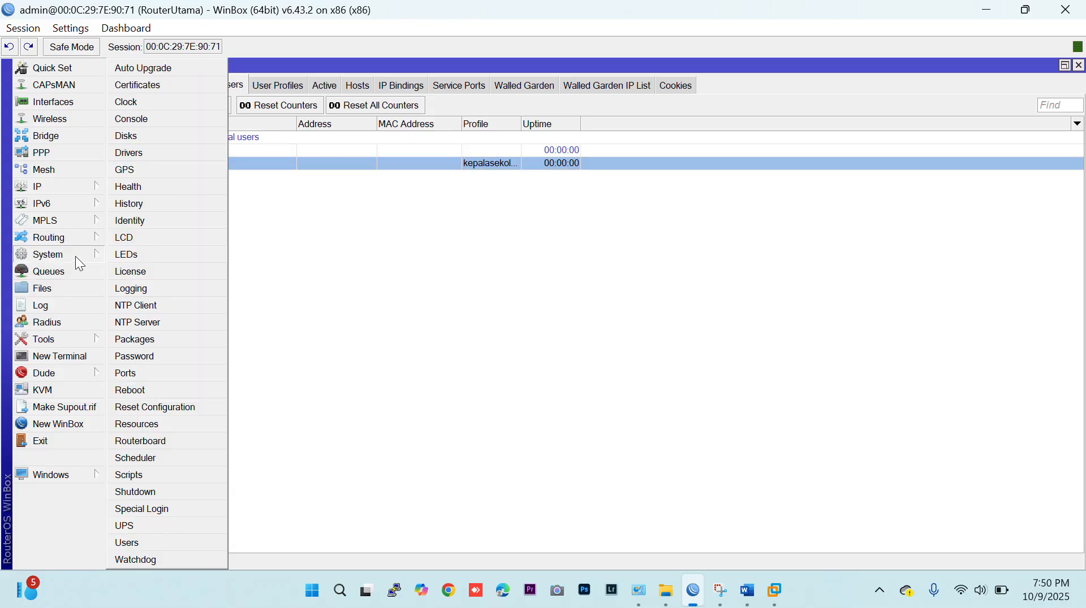
left_click(142, 542)
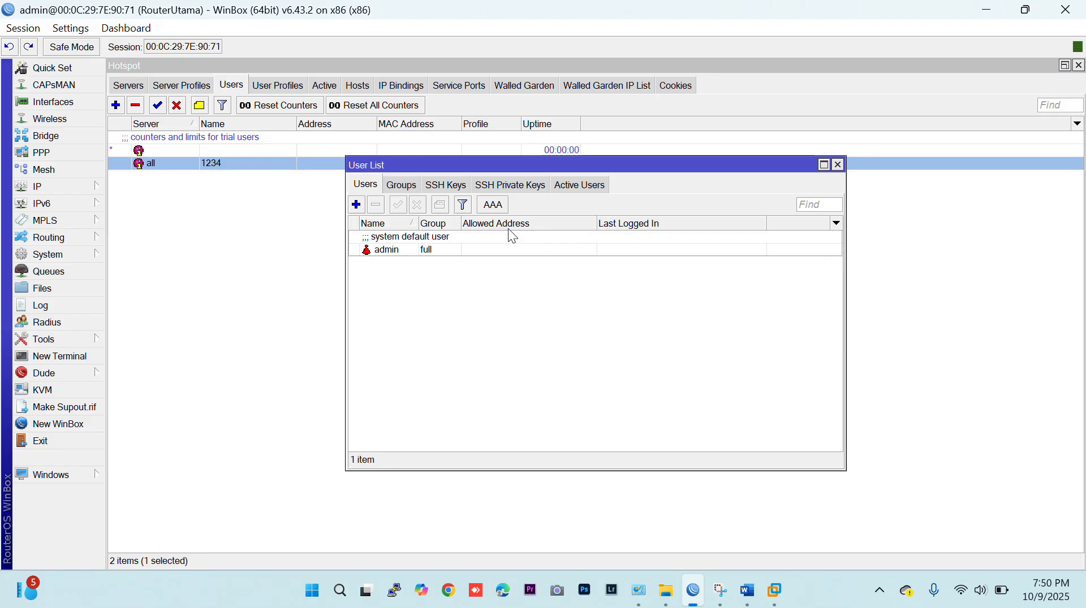
left_click(356, 204)
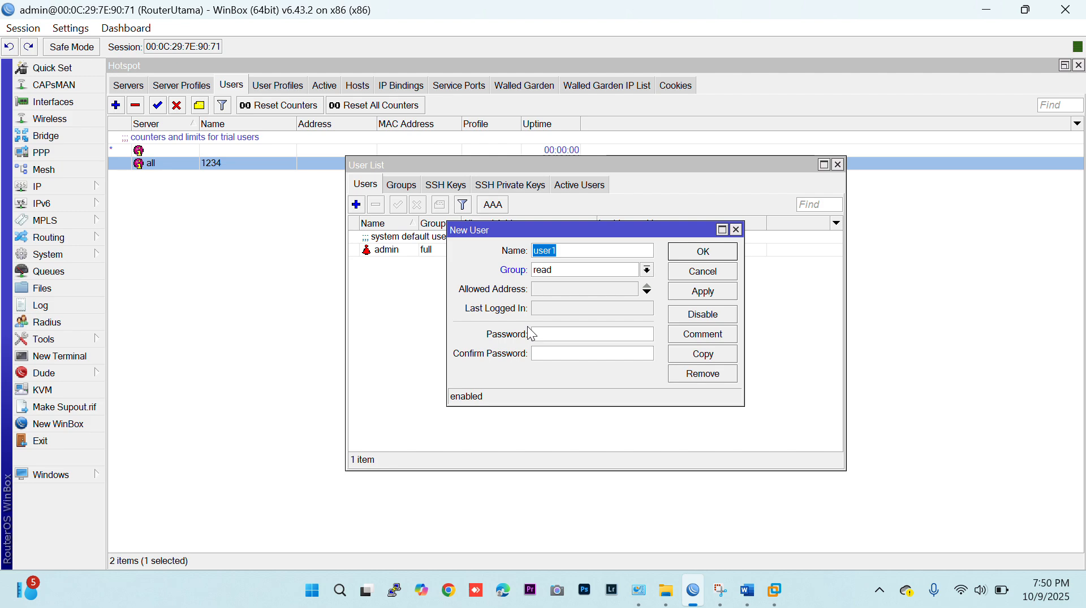
type("eko")
key("Tab")
type("full")
key("Return")
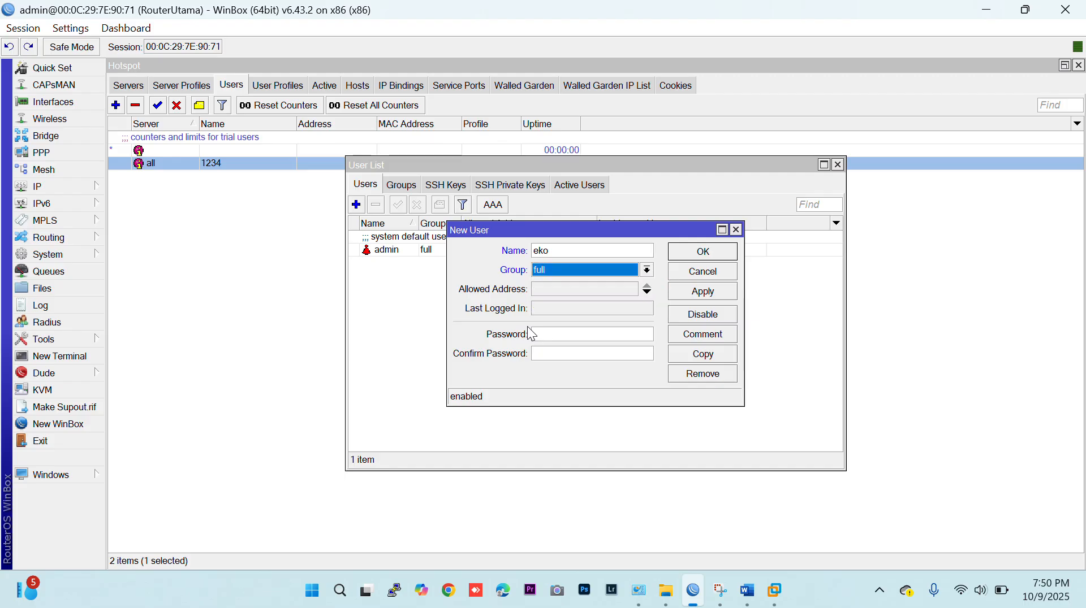
Enter matching values for the new router user's password and its confirmation, and save the user.
left_click(553, 335)
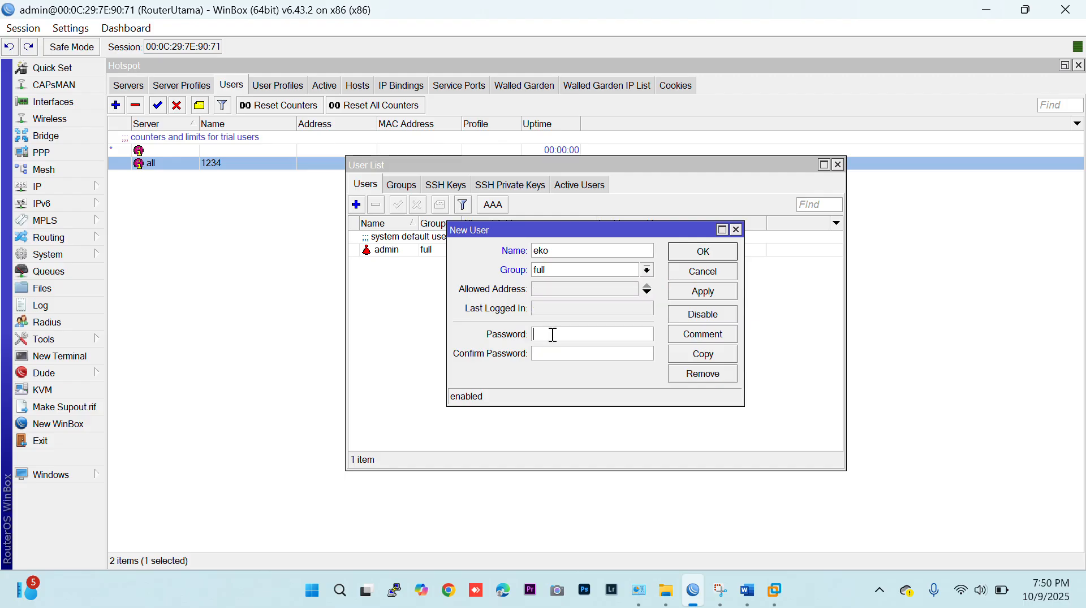
type("12123")
left_click(727, 256)
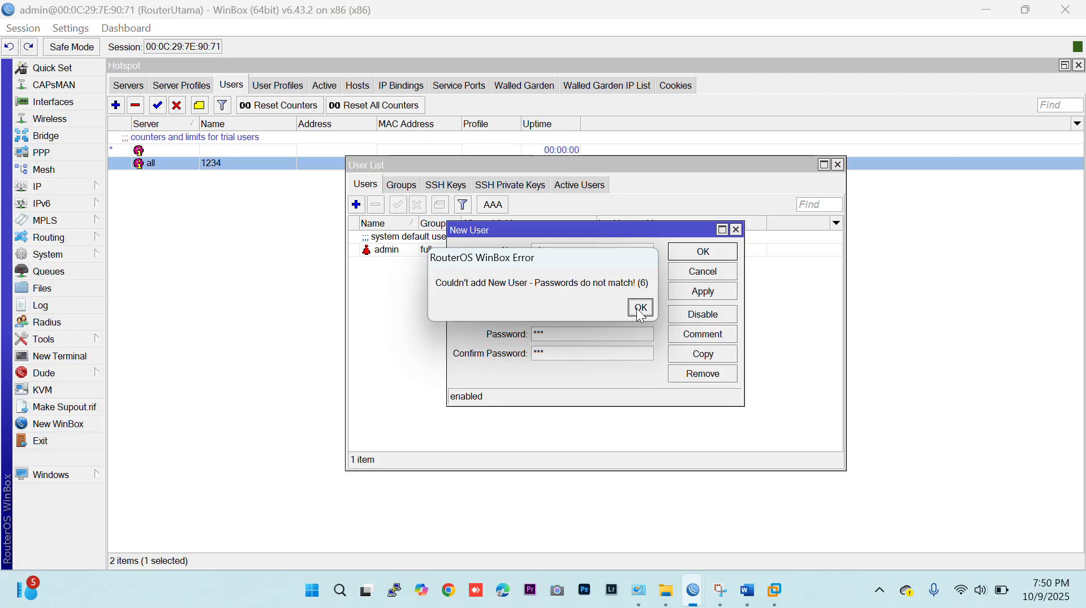
left_click(638, 310)
left_click_drag(572, 335, 358, 329)
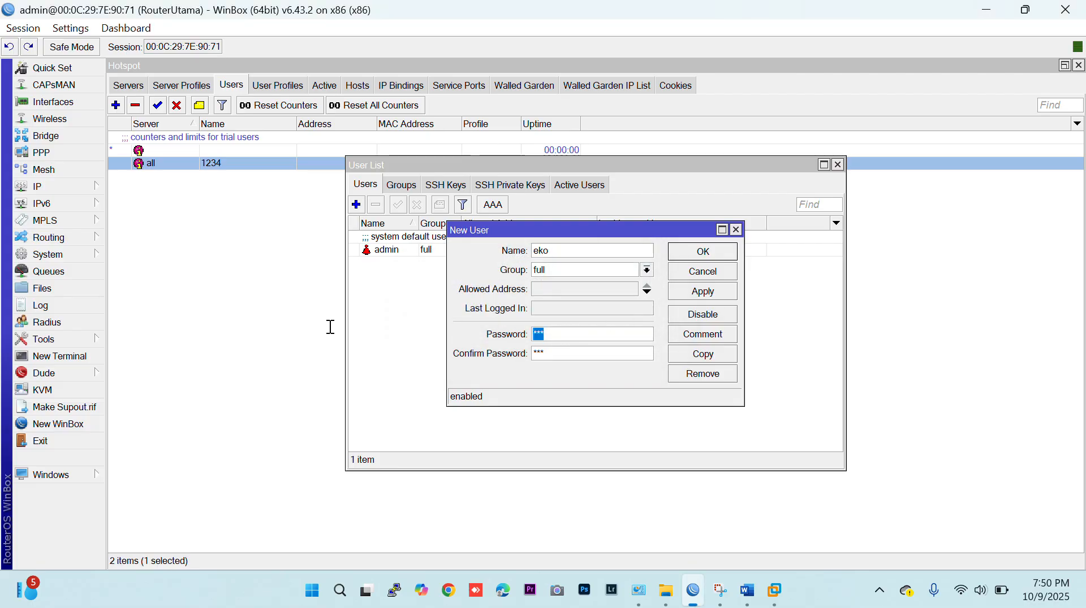
type("***")
key("Tab")
type("***")
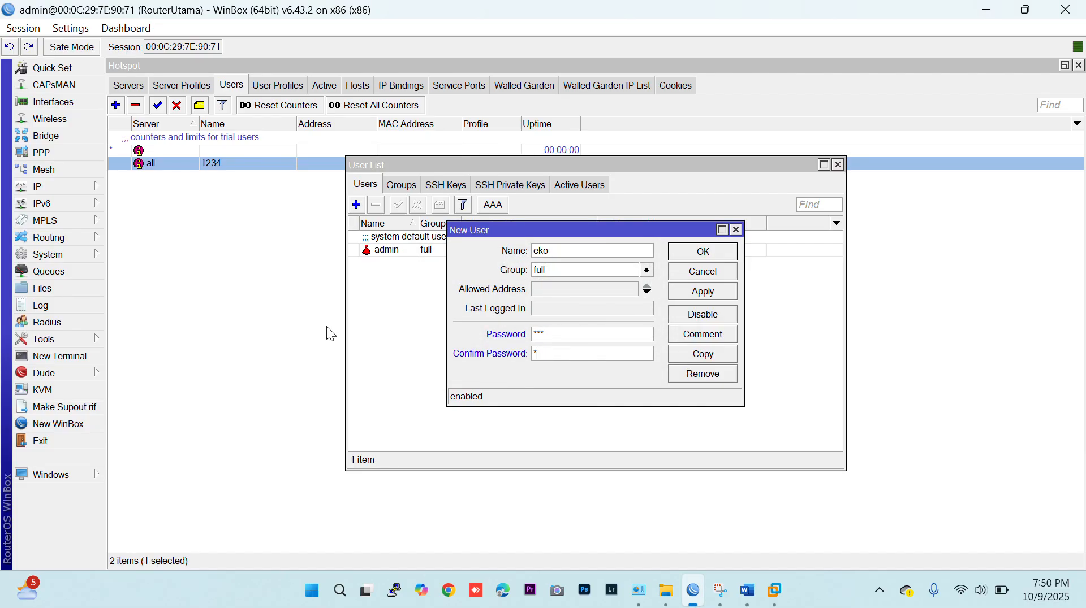
left_click(703, 252)
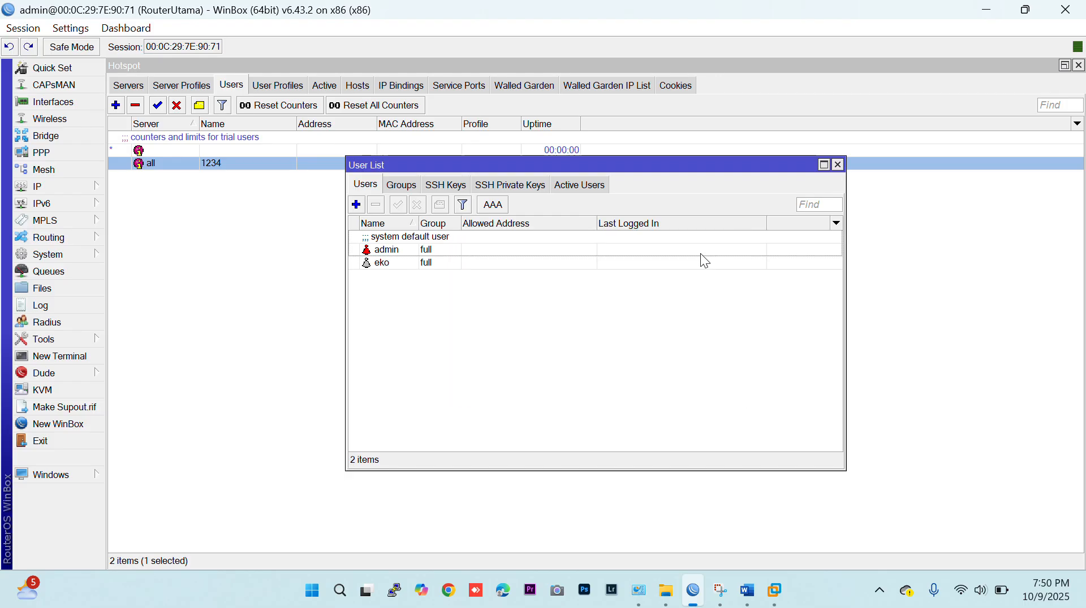
Remove the default admin account from the router's user list.
left_click(415, 251)
left_click(375, 205)
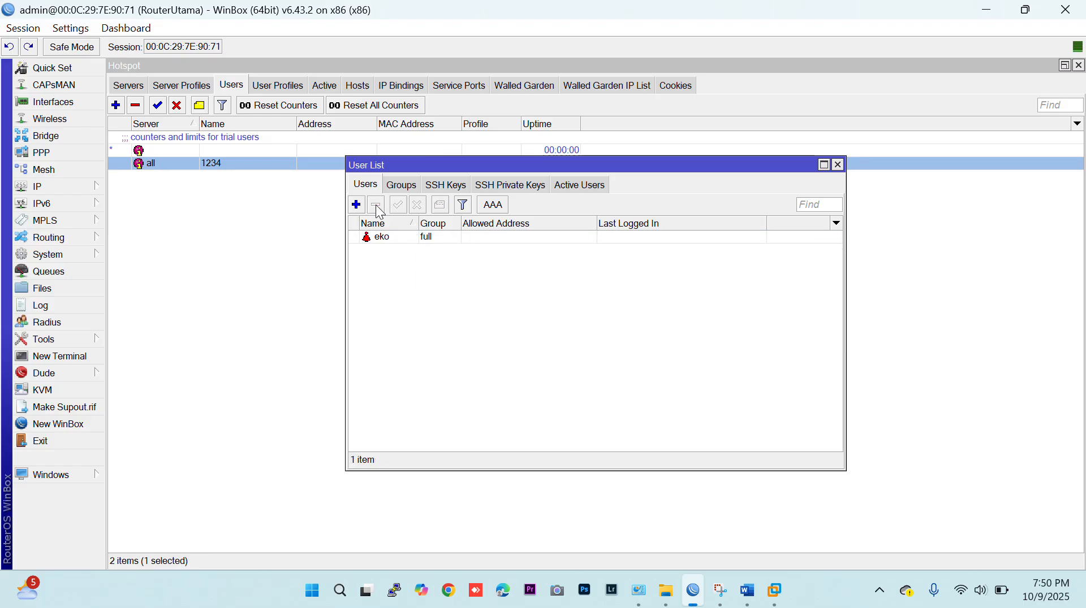
left_click(386, 240)
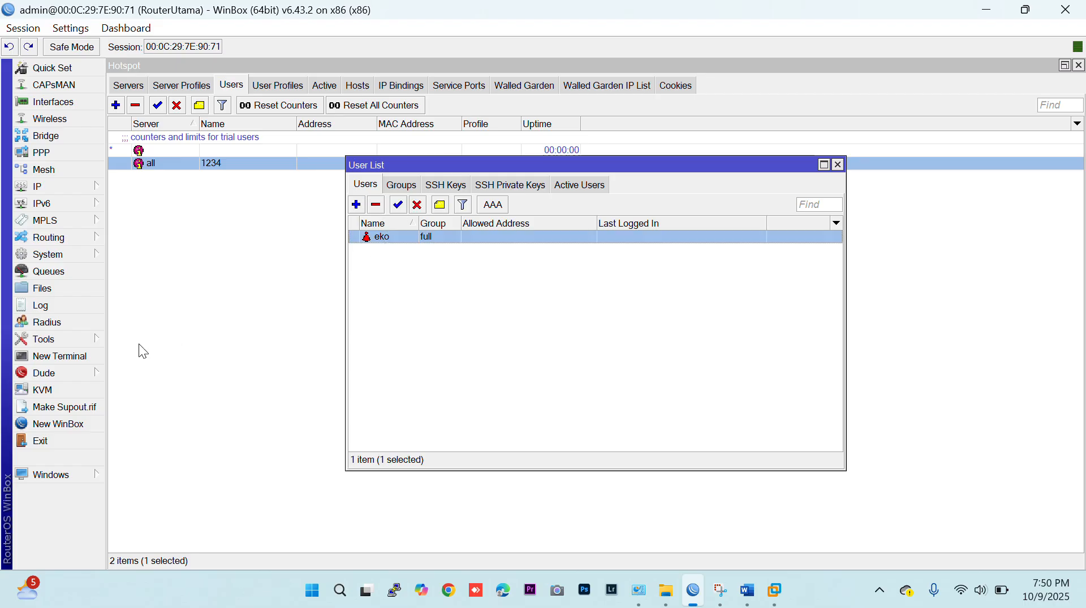
Log in to RouterUtama in a new WinBox session with the new user's name and password, and dismiss the welcome message.
left_click(62, 425)
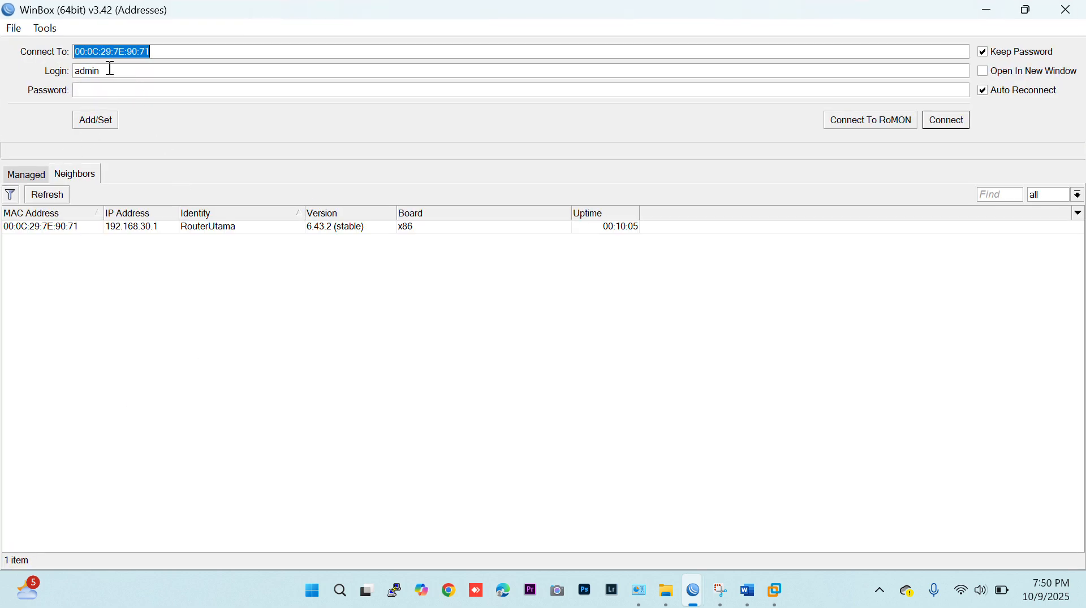
key("Tab")
type("ek")
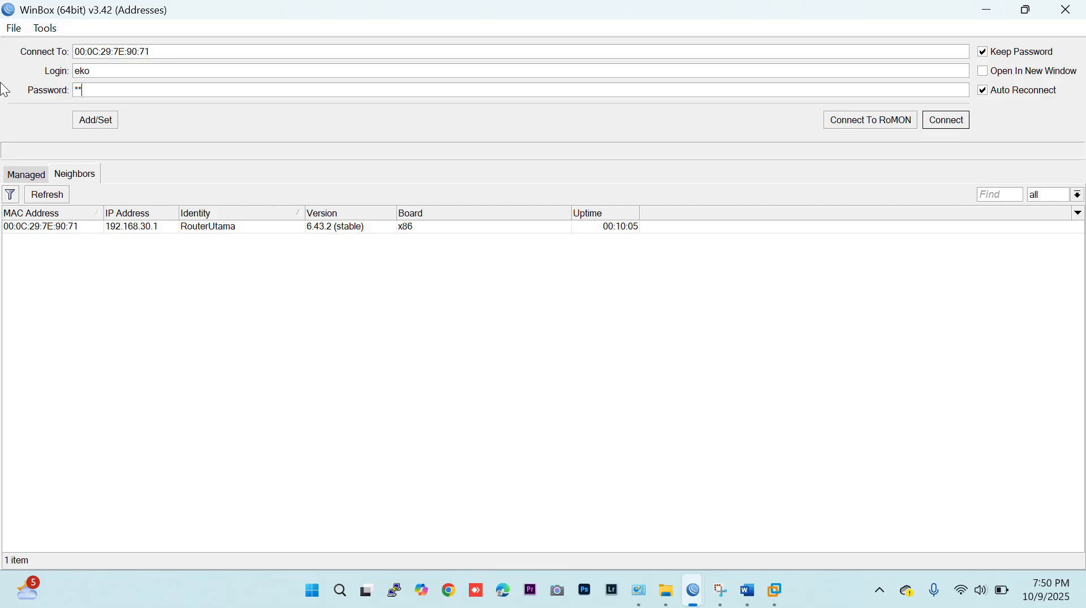
key("Return")
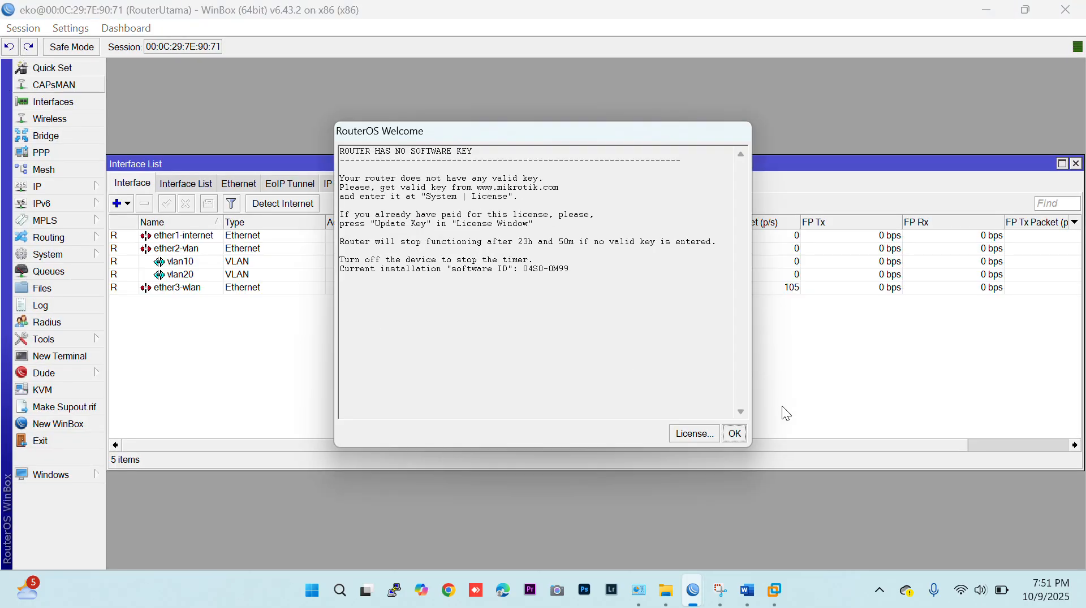
left_click(732, 436)
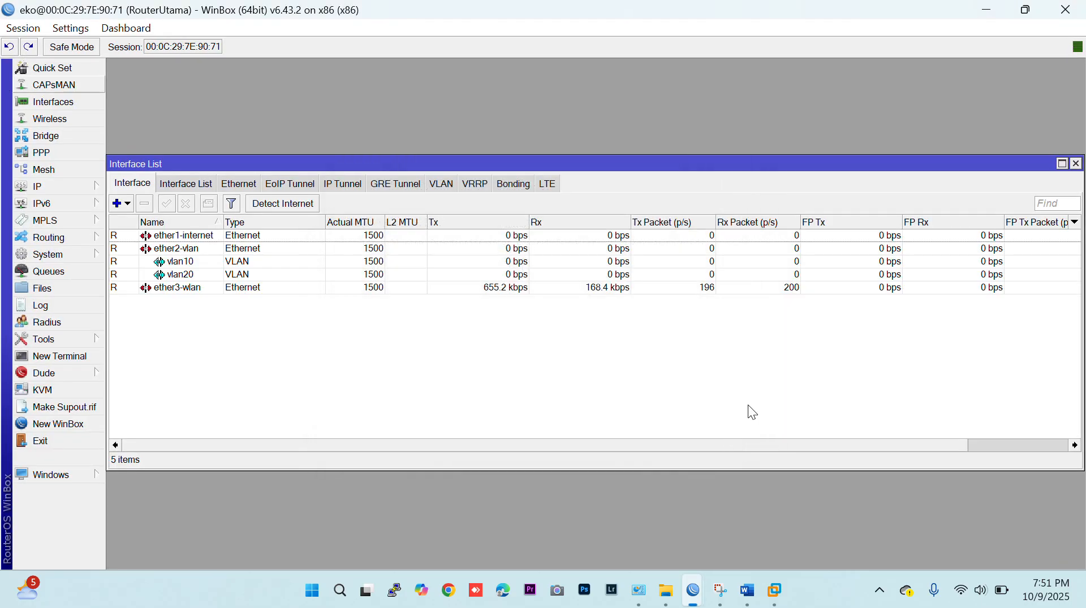
Close the old admin WinBox session and minimise the new user's session.
left_click(993, 11)
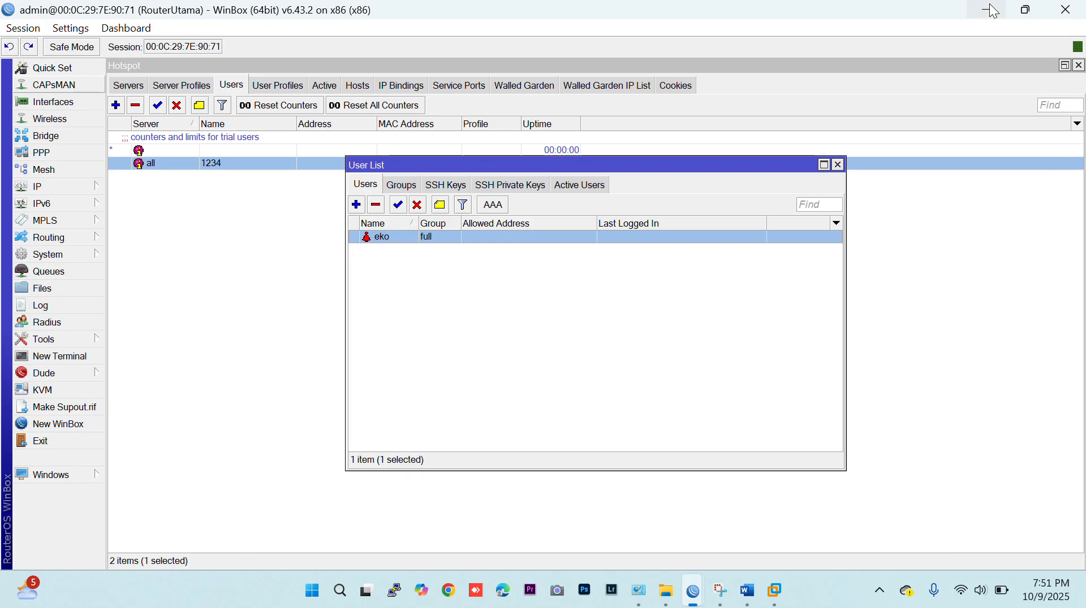
left_click(1065, 10)
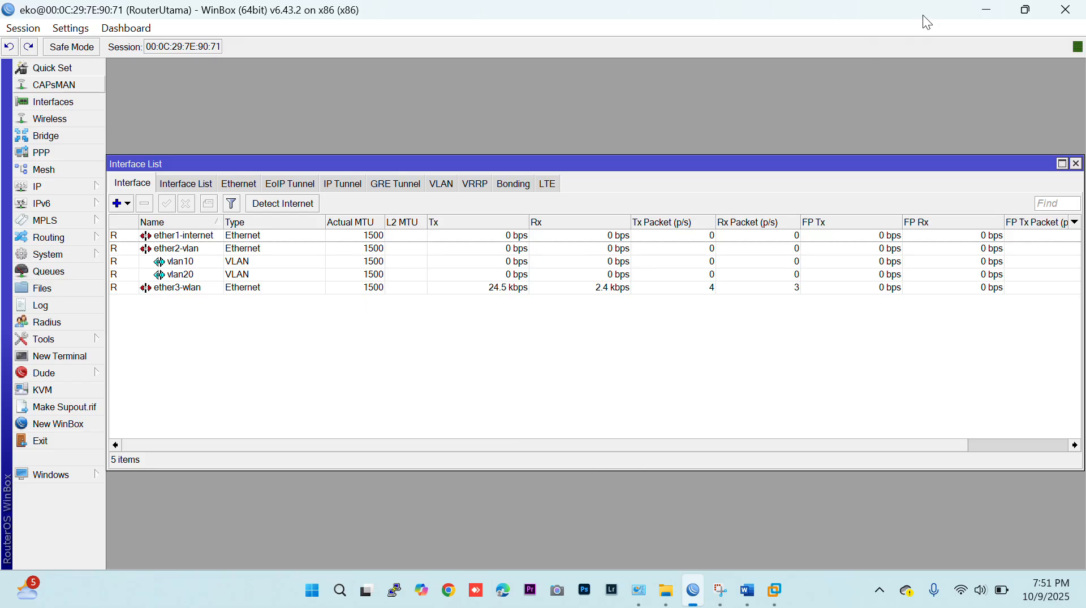
left_click(986, 9)
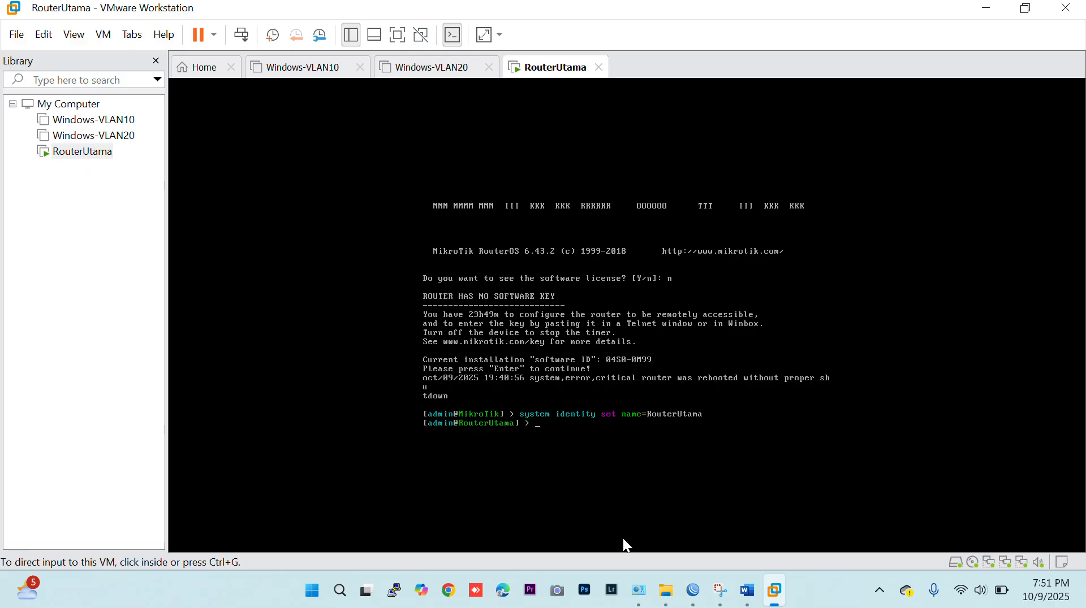
Switch to VMware Workstation and power off the RouterUtama virtual machine.
right_click(546, 78)
mouse_move(588, 105)
left_click(778, 128)
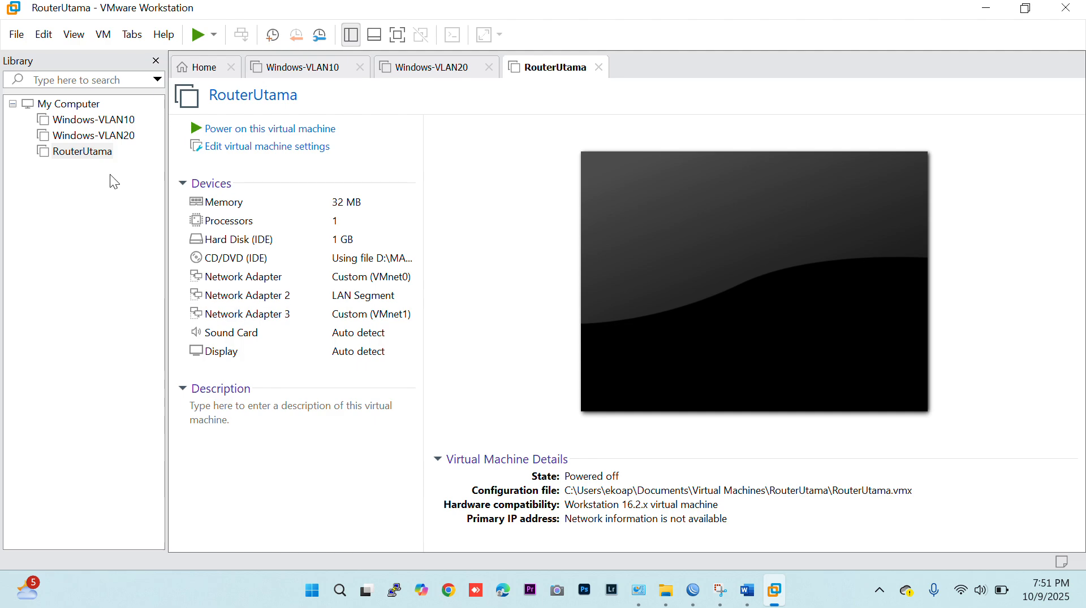
Start a typical new virtual machine using the mikrotik-6.43.2.iso disc image, with Other 64-bit as the guest system.
left_click(18, 35)
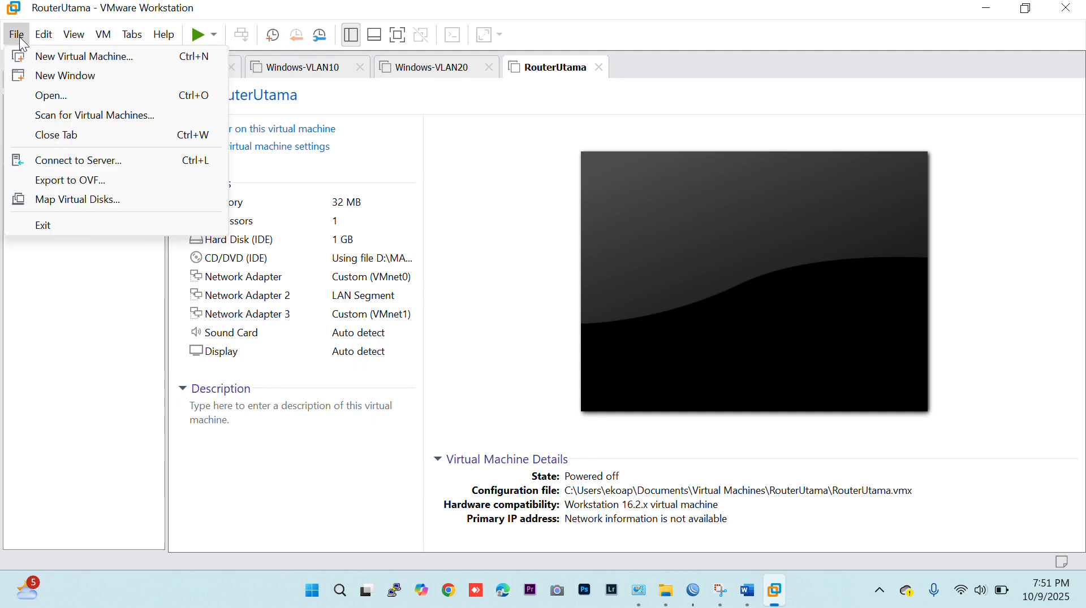
left_click(27, 53)
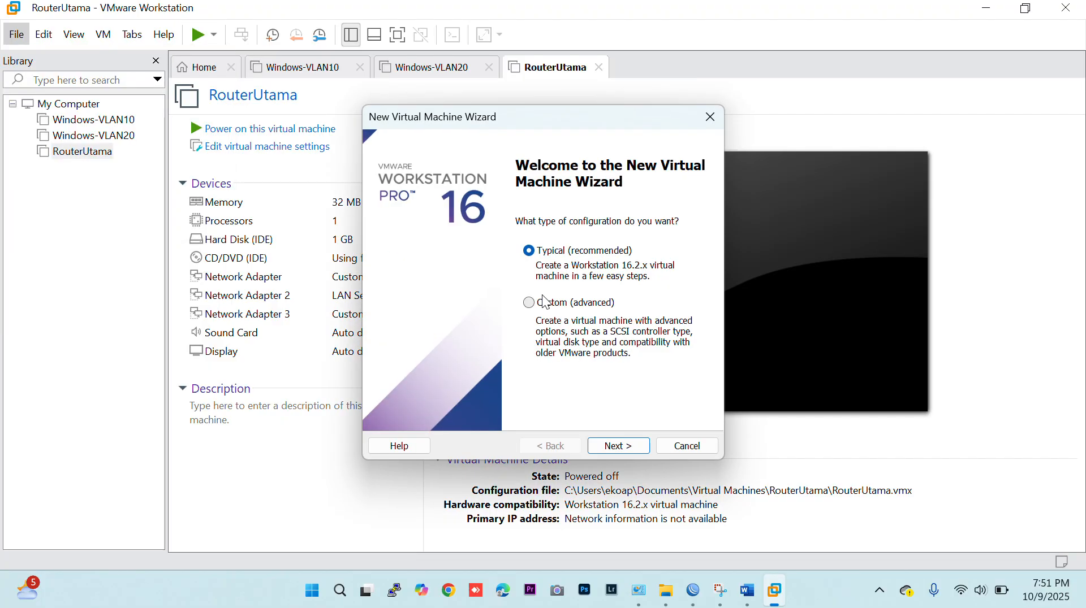
left_click(632, 448)
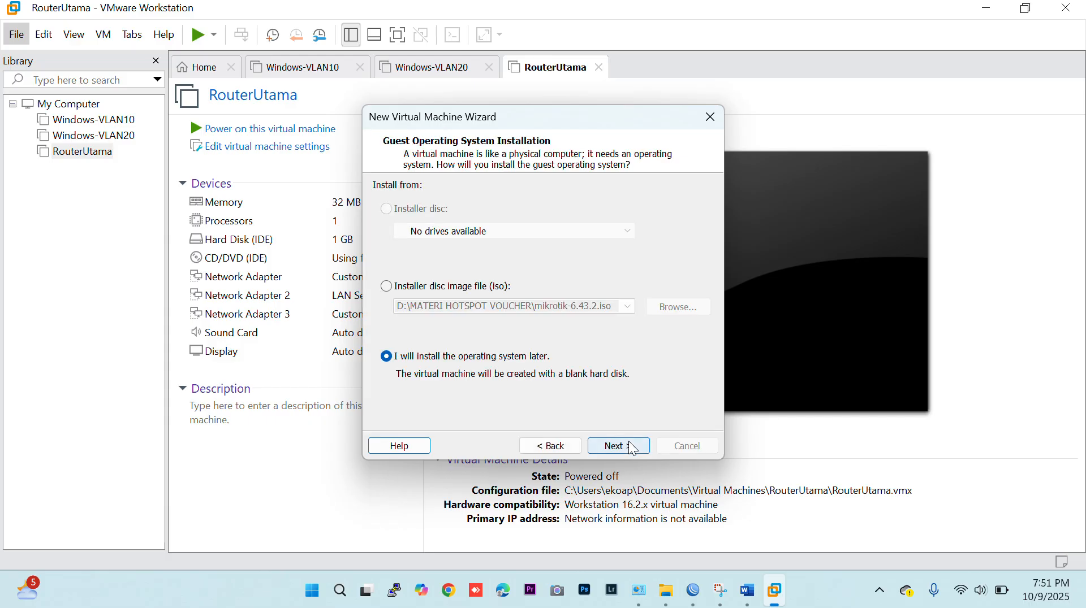
left_click(385, 289)
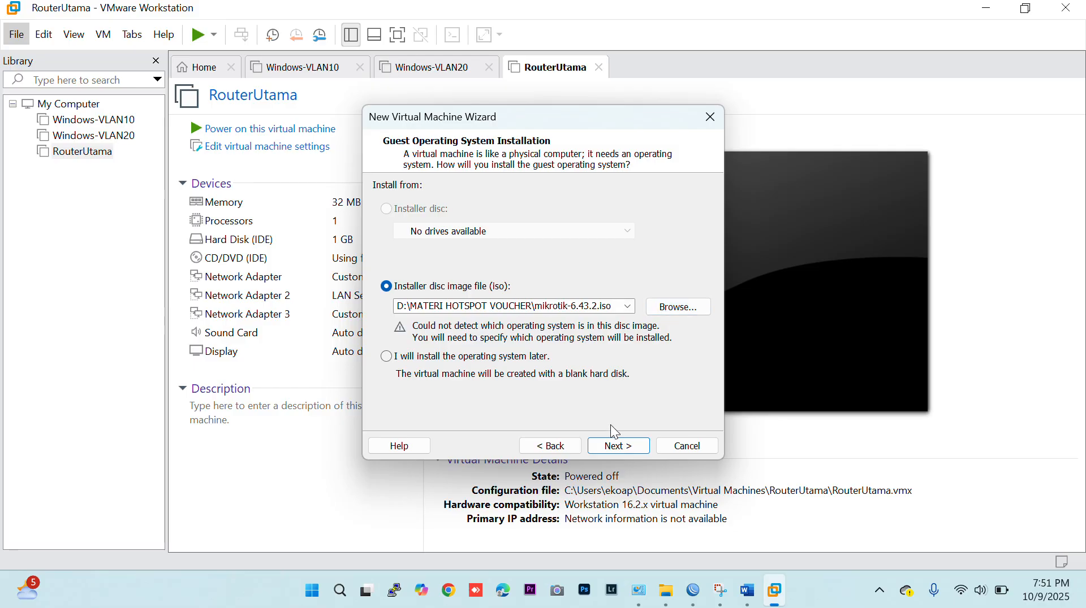
left_click(630, 454)
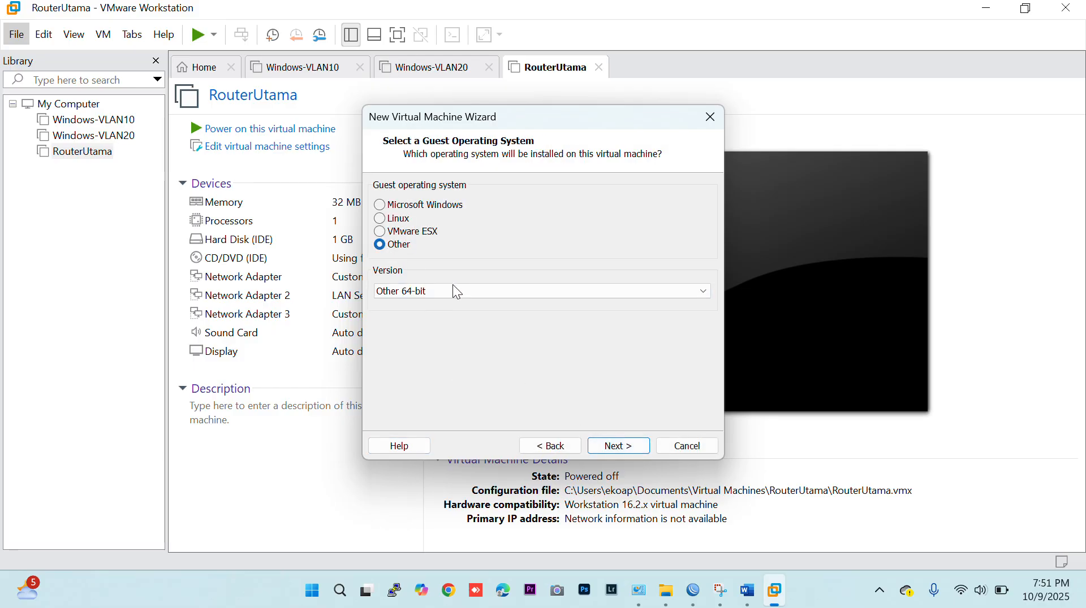
left_click(610, 454)
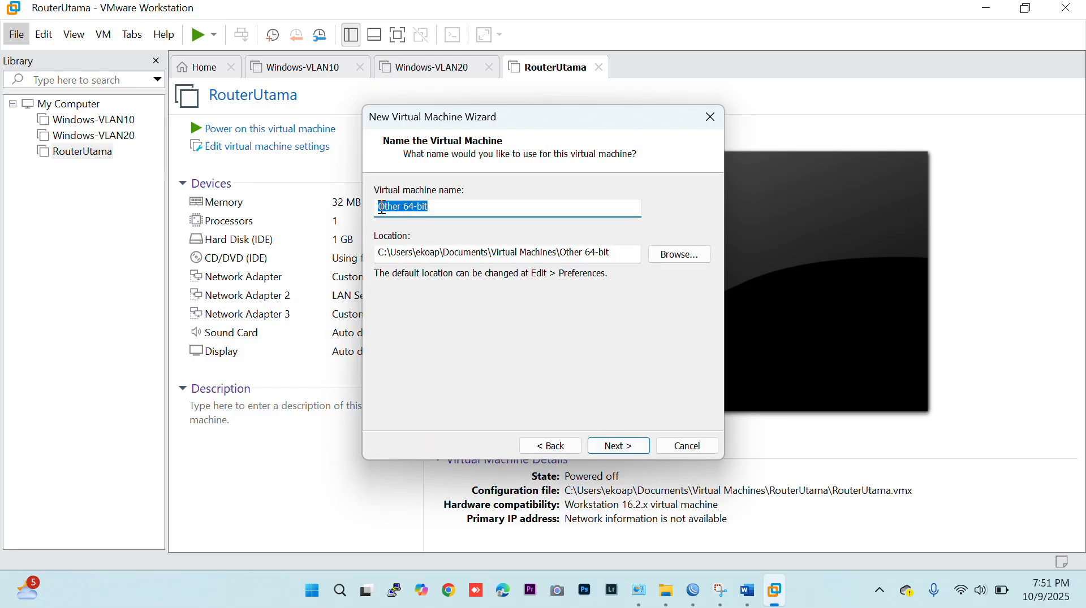
Name the virtual machine RouterSW, set its disk size to 1 GB, and finish creating it.
type("RouterSW")
left_click(616, 446)
type("1")
left_click(625, 447)
left_click(625, 447)
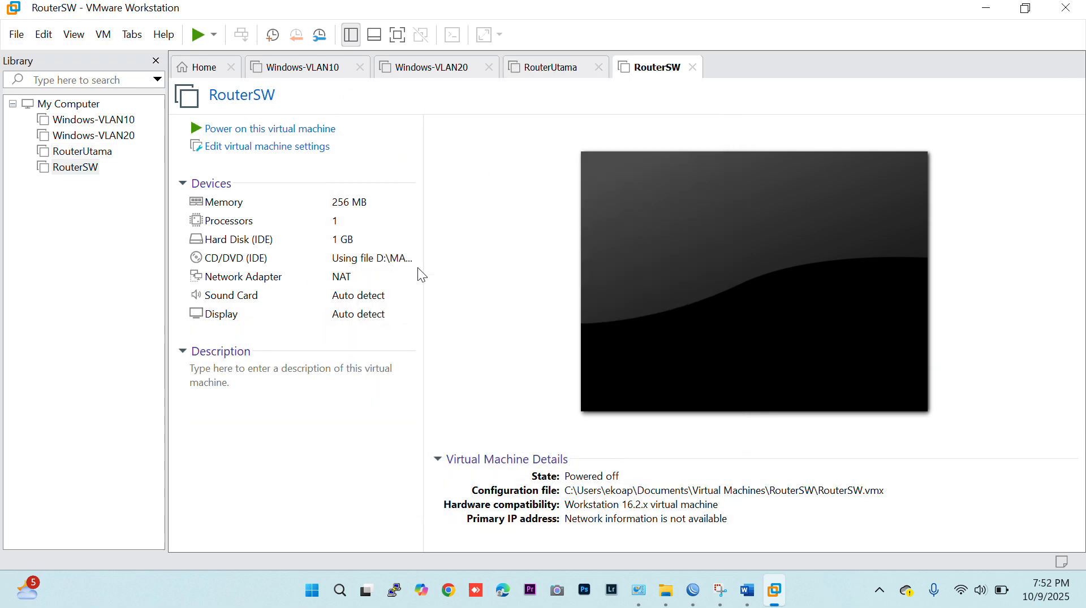
Open the RouterSW virtual machine's settings and set its memory to 32 MB.
right_click(656, 69)
left_click(679, 305)
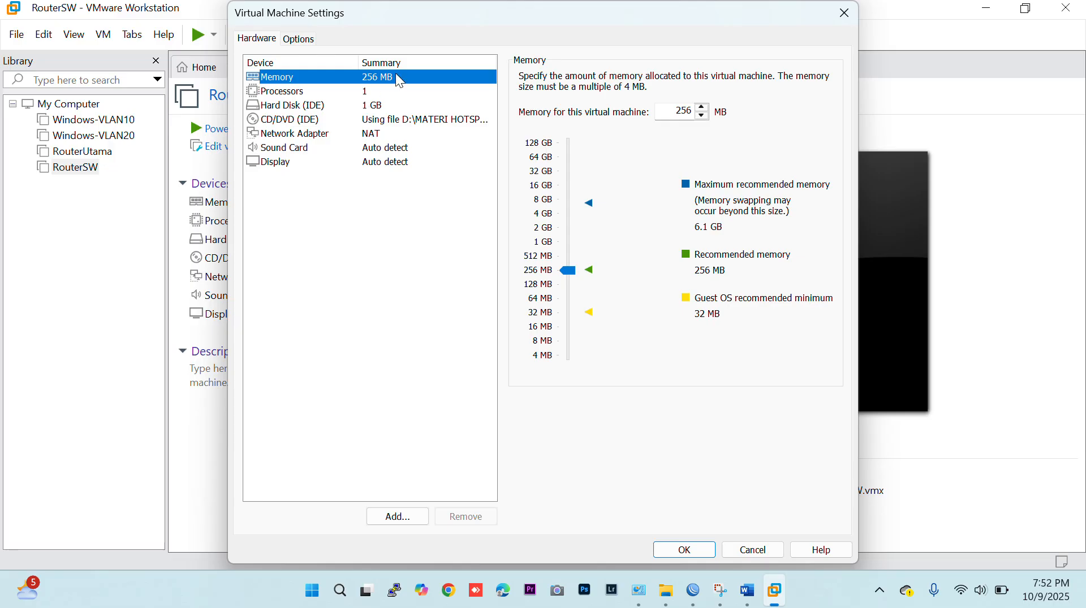
left_click_drag(575, 323, 571, 315)
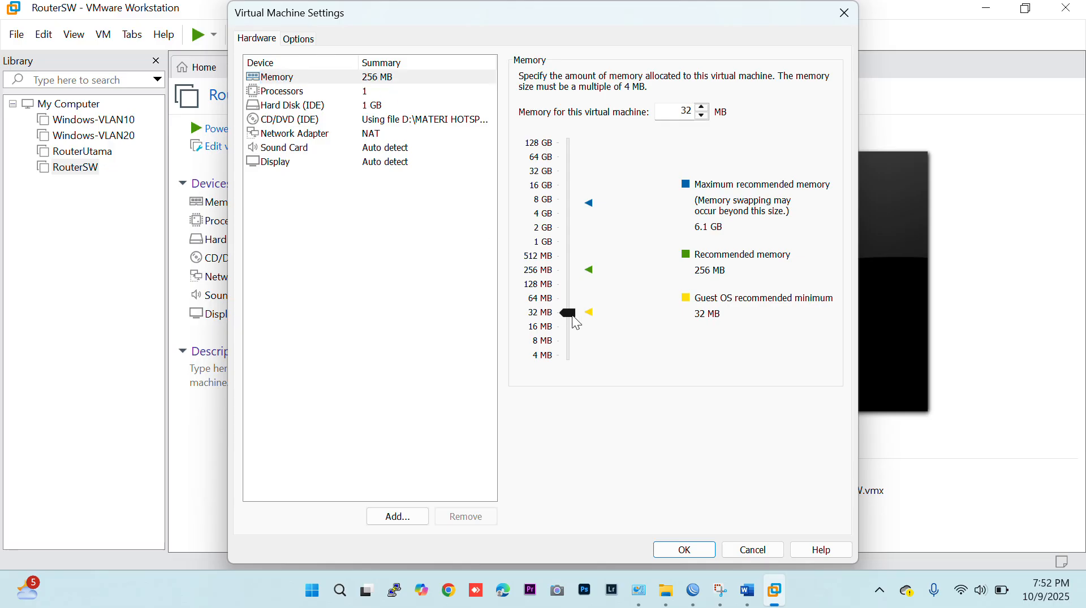
Add three more network adapters to RouterSW and save the virtual machine settings.
left_click(364, 134)
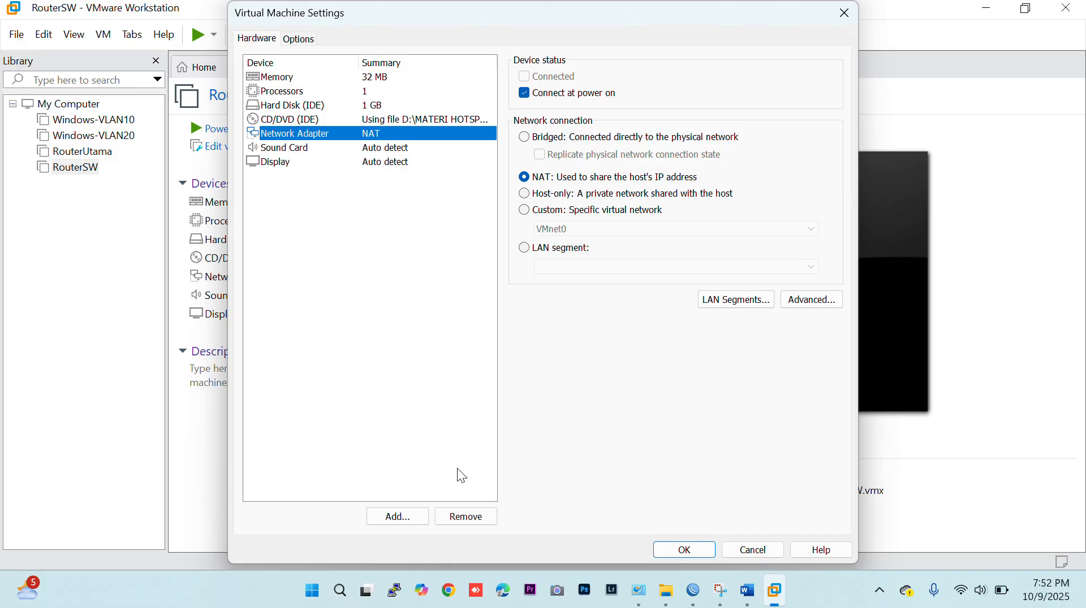
left_click(410, 517)
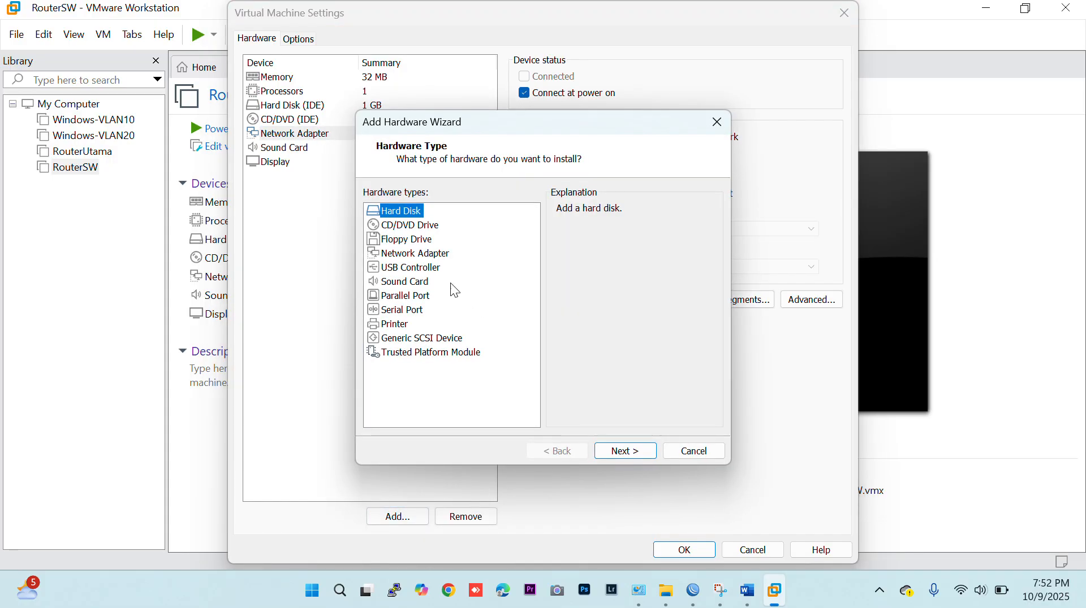
left_click(428, 254)
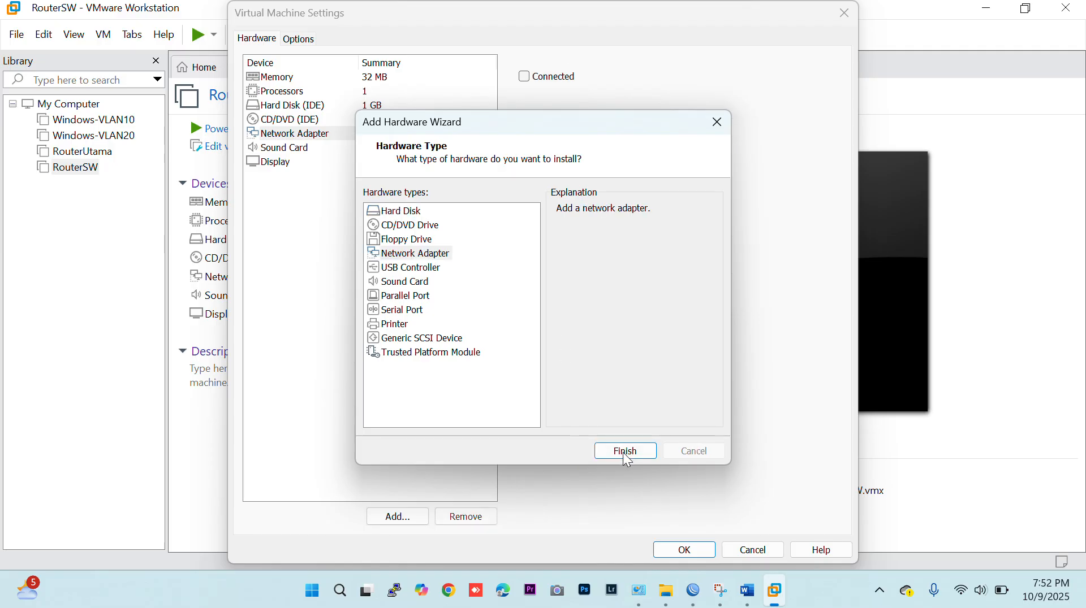
left_click(625, 453)
left_click(402, 518)
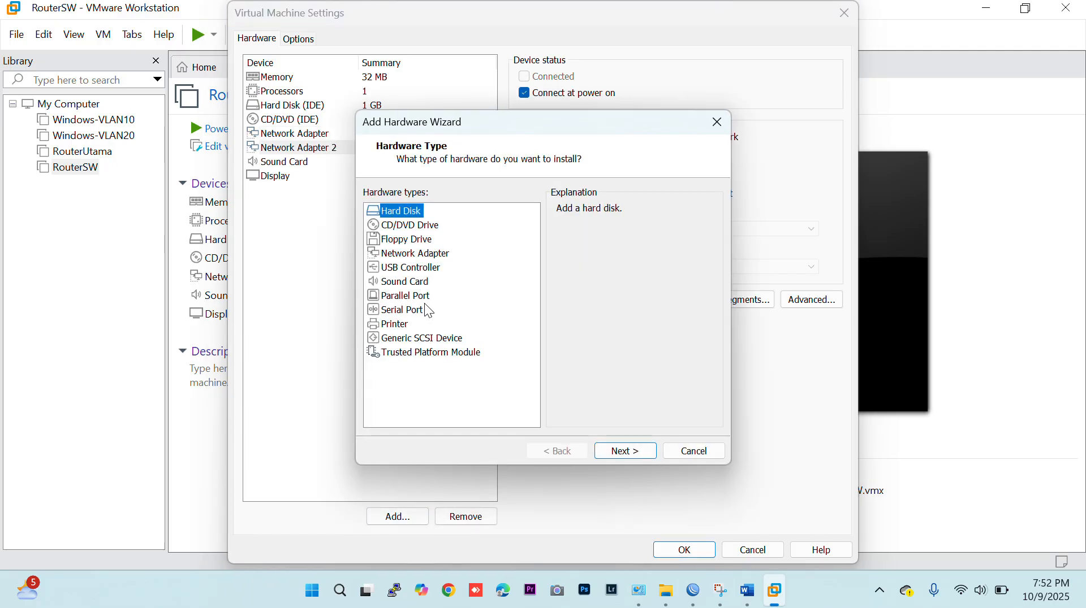
left_click(424, 267)
key("Up")
left_click(623, 452)
left_click(397, 517)
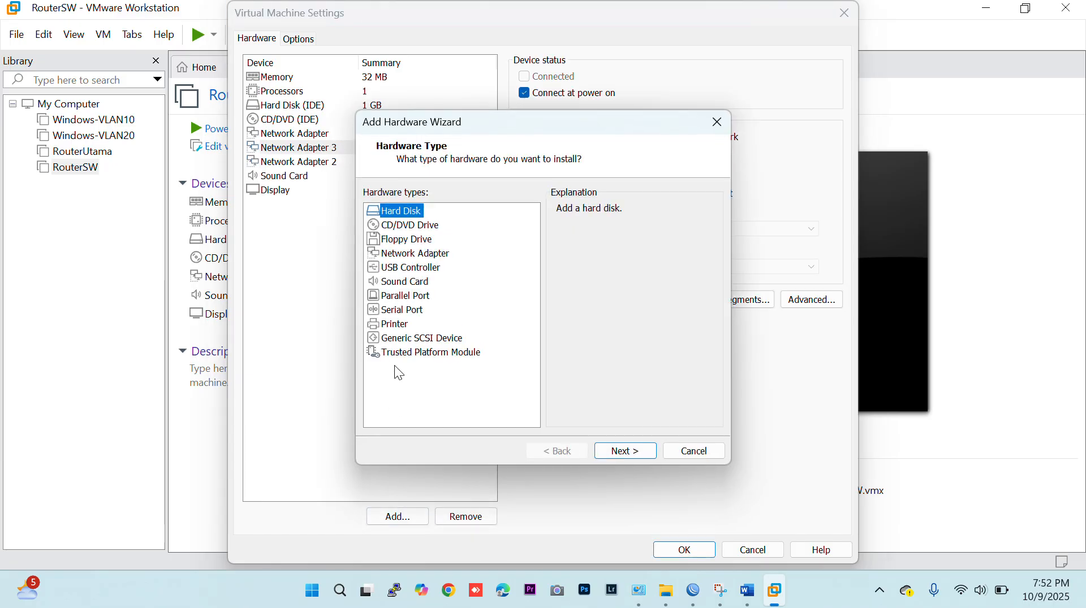
left_click(417, 253)
left_click(624, 451)
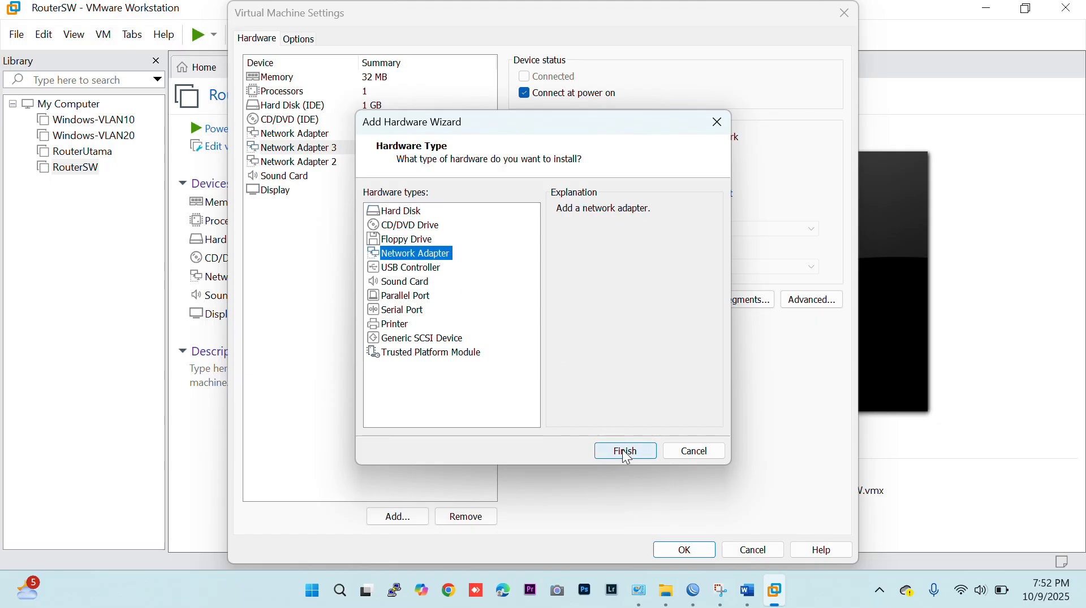
left_click(696, 554)
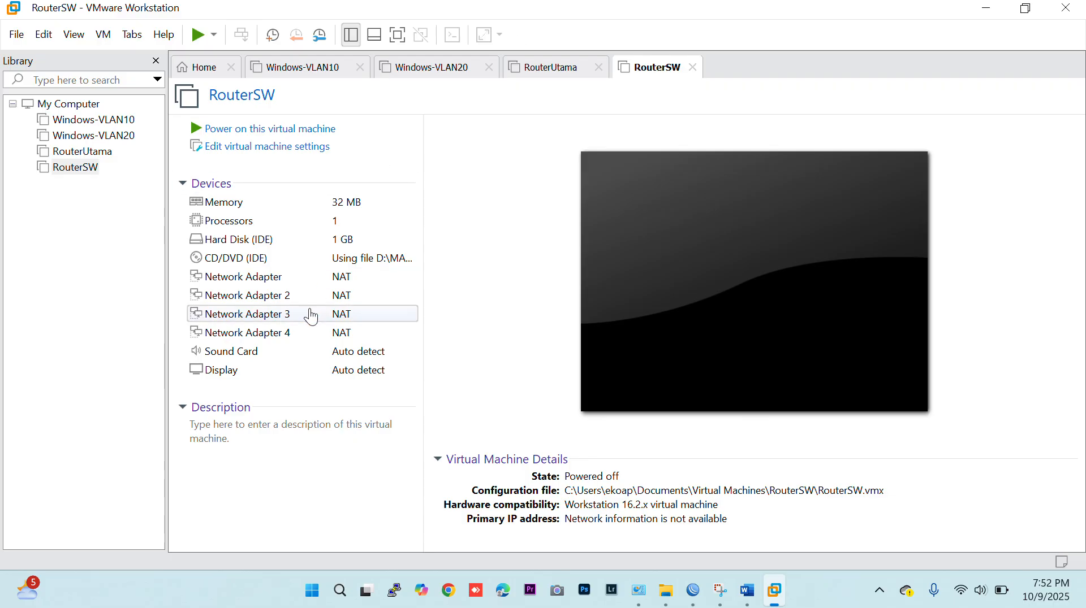
Consult the topology diagram in the Word module and connect RouterSW's first network adapter to LAN Segment 1.
right_click(656, 74)
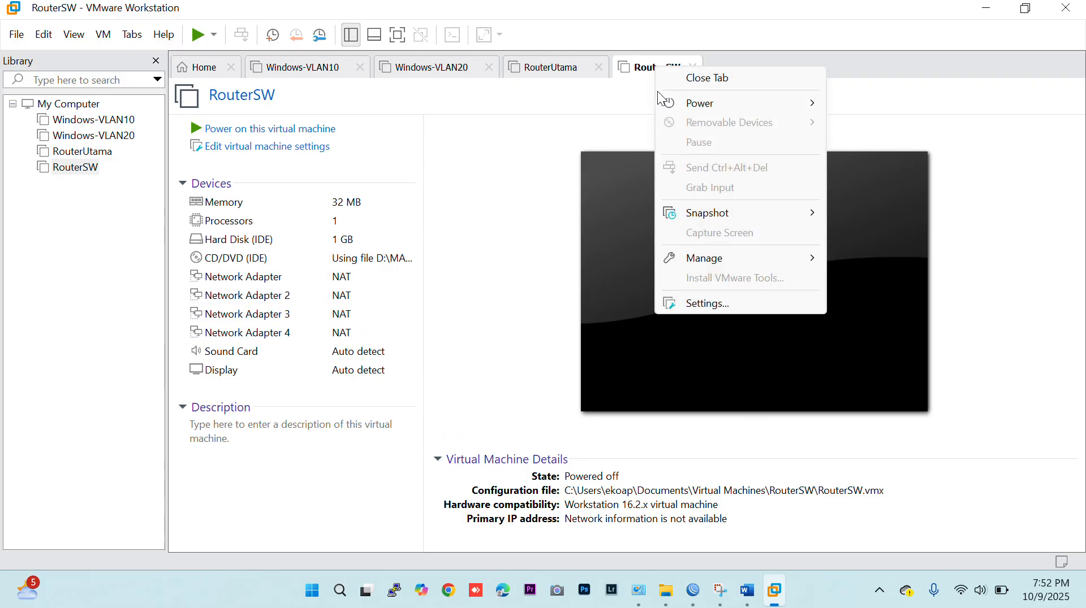
left_click(695, 305)
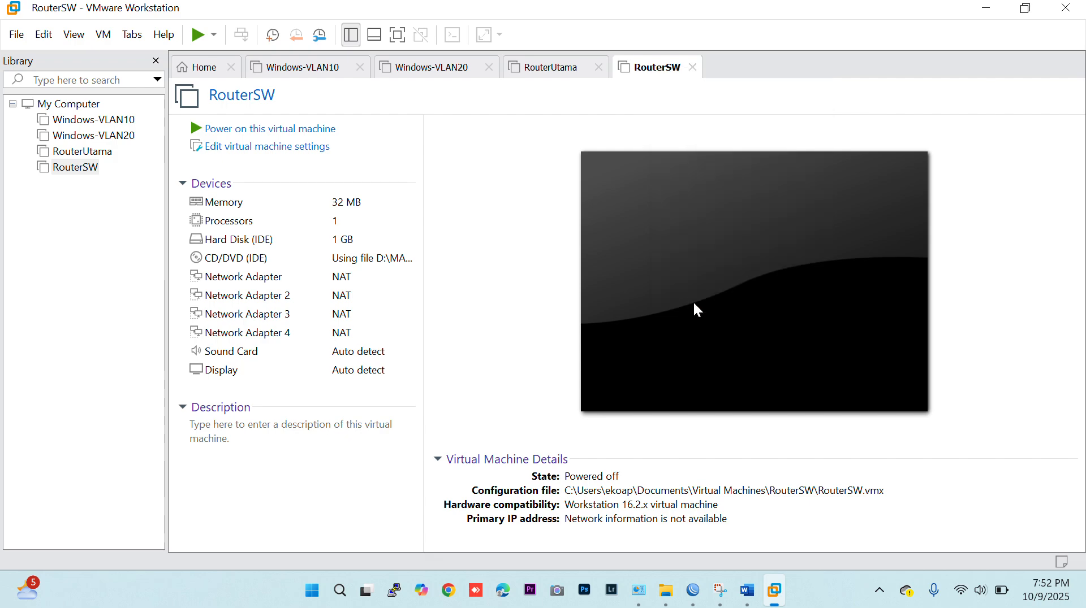
left_click(755, 603)
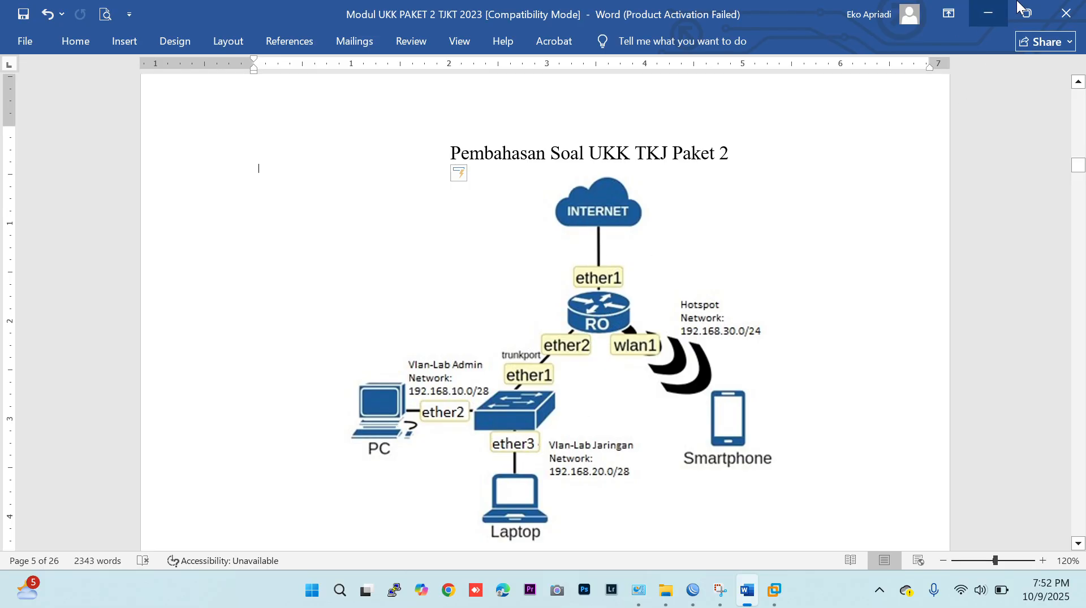
left_click(988, 14)
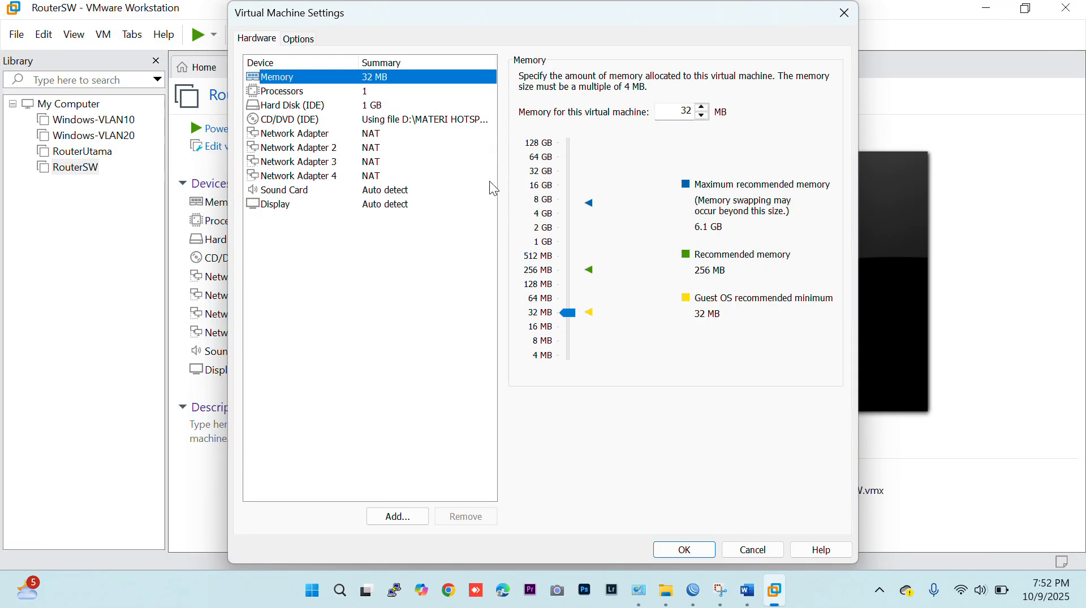
left_click(321, 136)
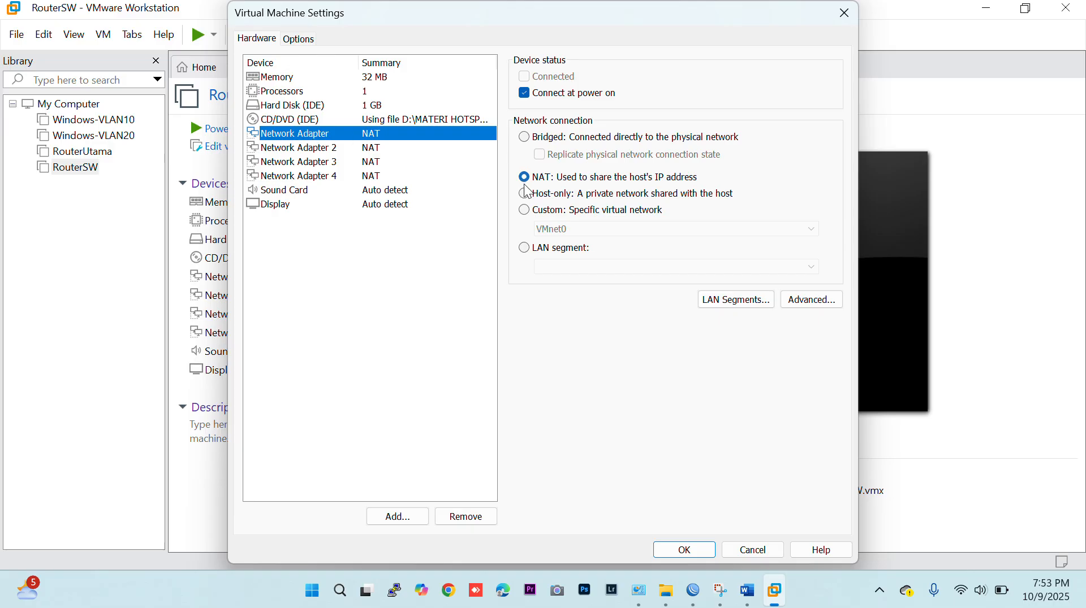
left_click(525, 249)
left_click(561, 268)
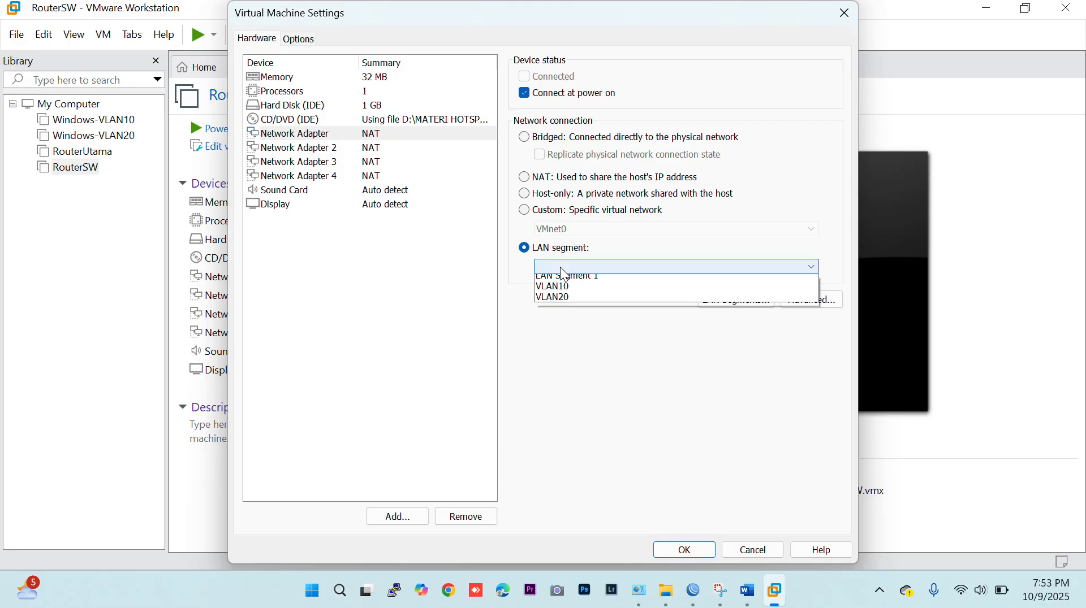
left_click(571, 281)
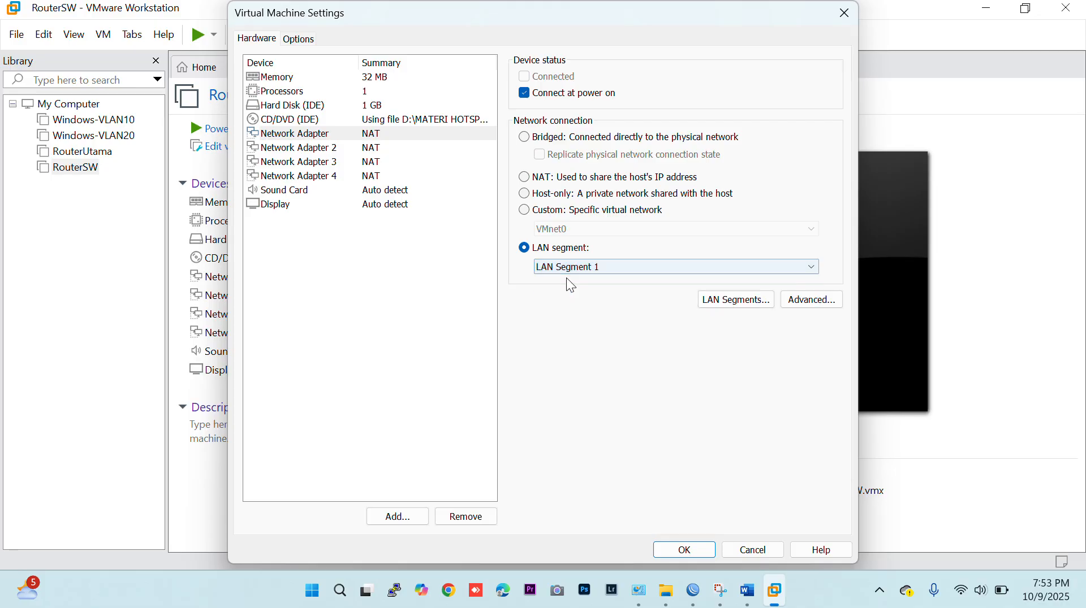
Connect Network Adapter 2 to LAN segment VLAN10 and Network Adapter 3 to LAN segment VLAN20.
left_click(313, 148)
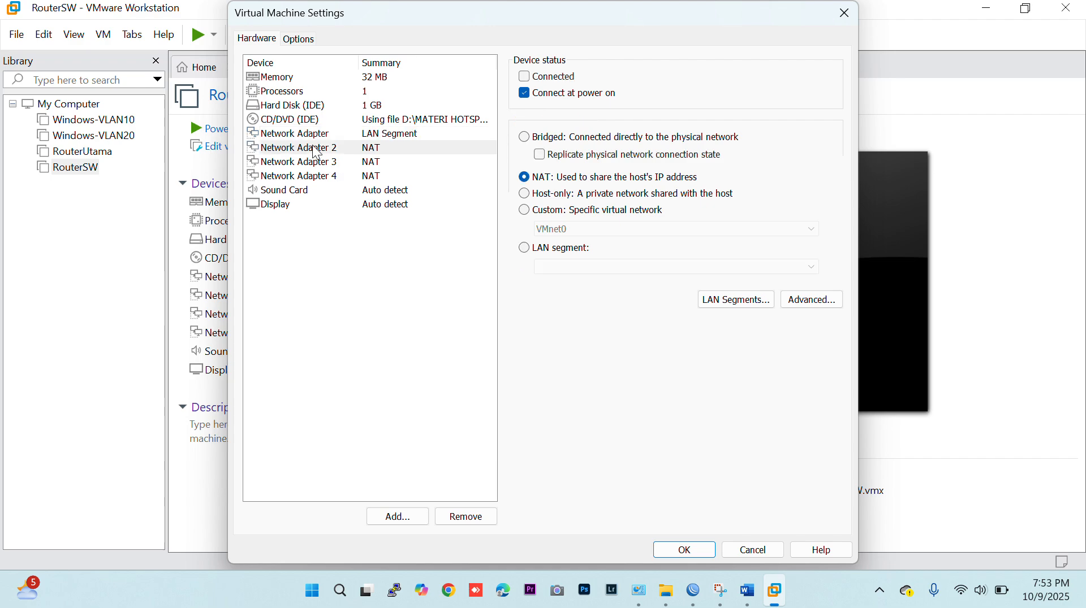
left_click(524, 248)
left_click(567, 273)
left_click(569, 290)
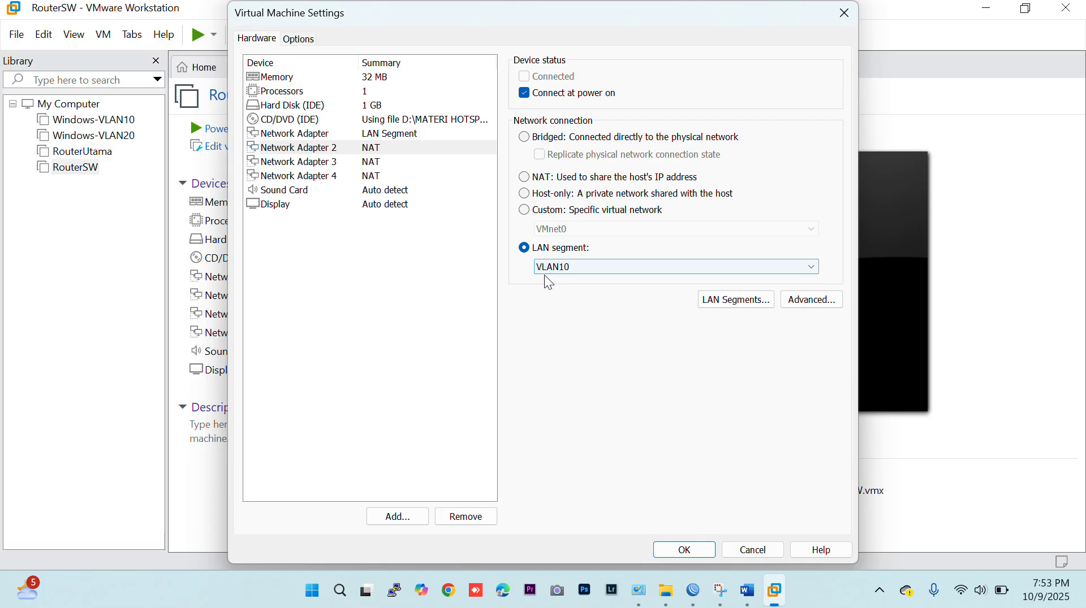
left_click(341, 163)
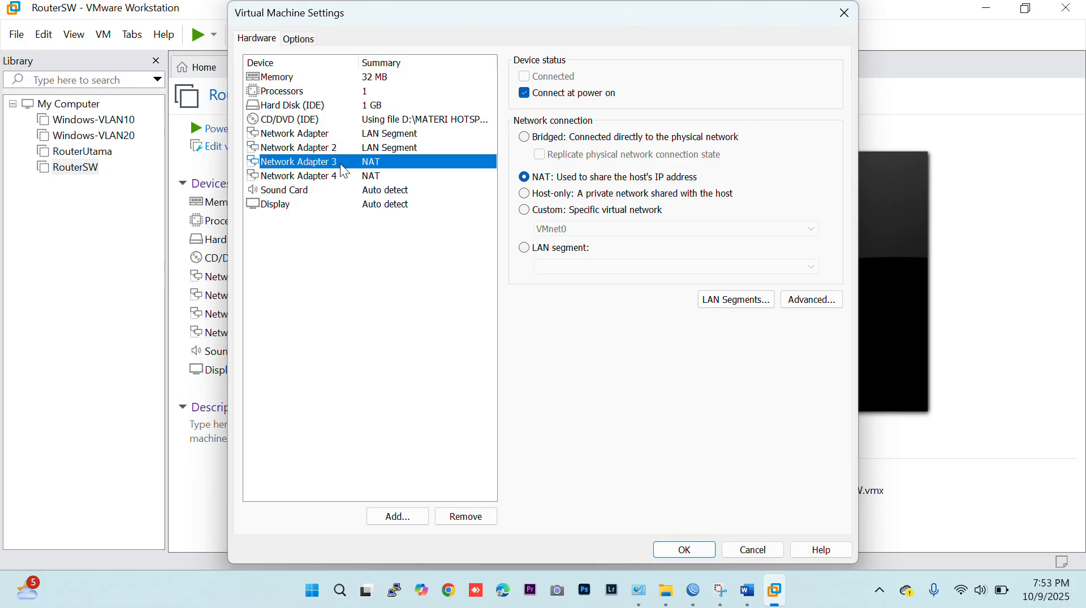
left_click(524, 248)
left_click(548, 267)
left_click(562, 299)
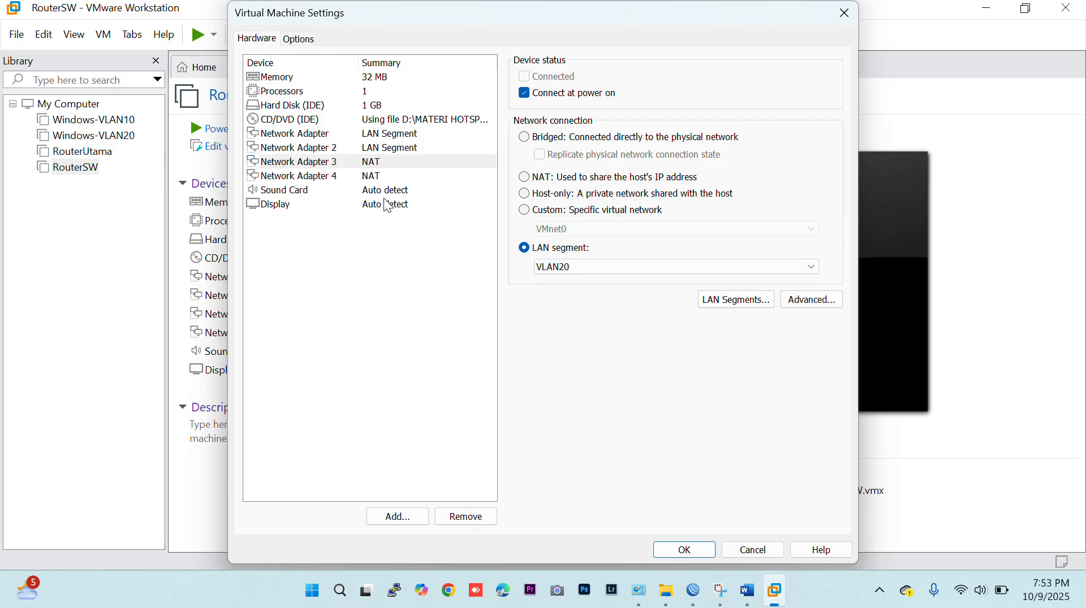
Put Network Adapter 4 on the custom network VMnet1 (Host-only) and save RouterSW's settings.
left_click(358, 177)
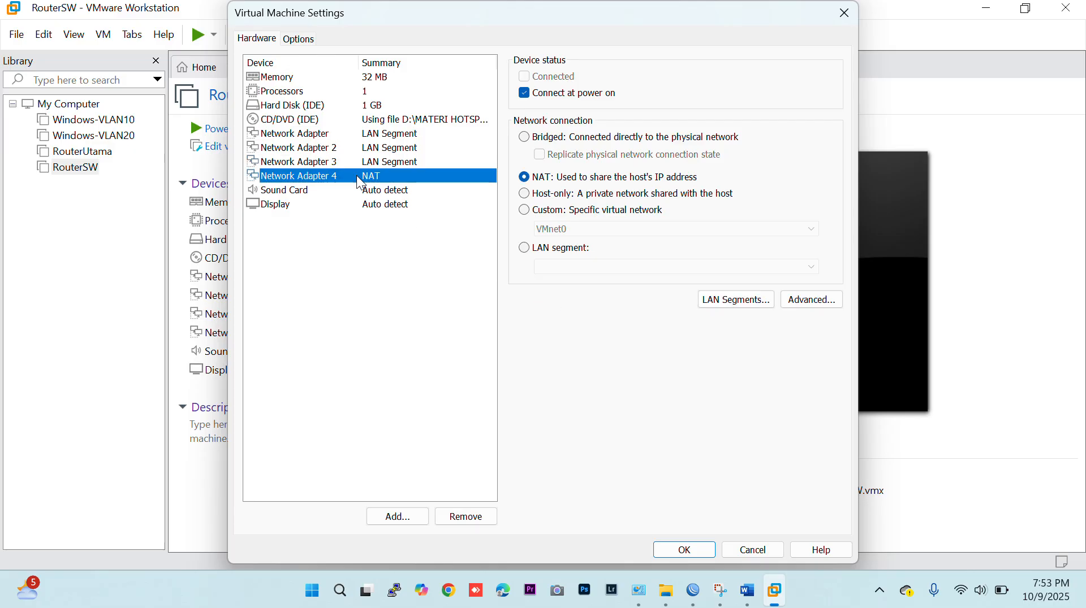
left_click(524, 209)
left_click(568, 229)
left_click(570, 252)
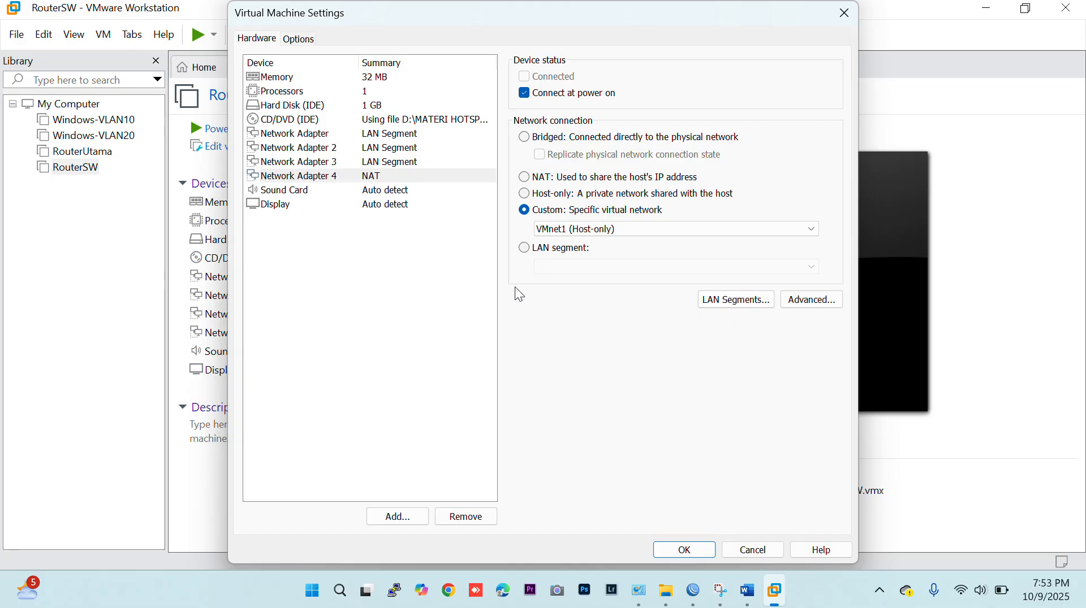
left_click(673, 550)
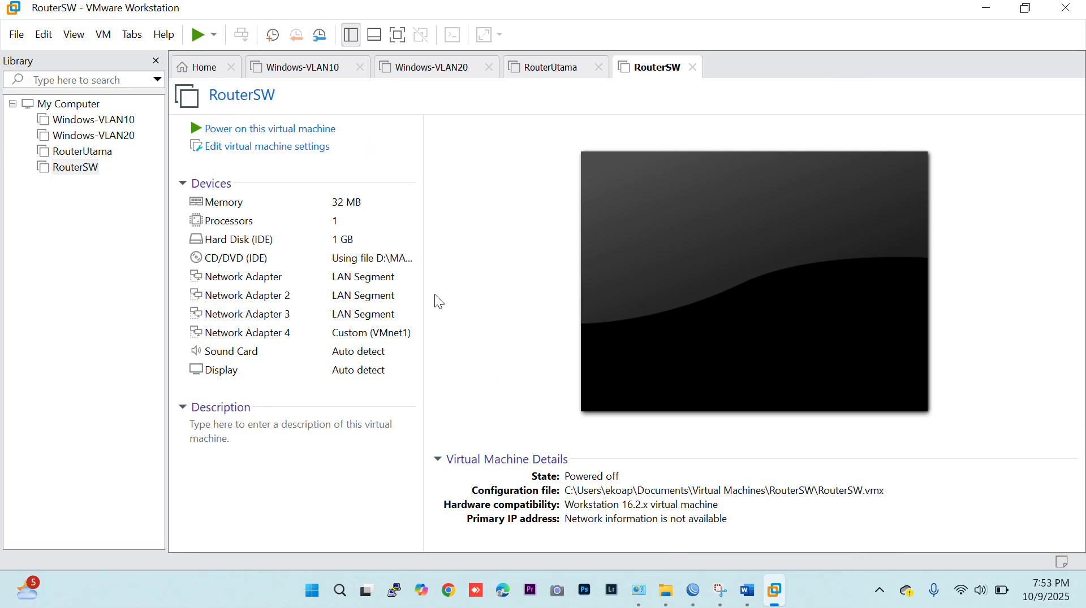
Power on RouterSW, install RouterOS with all packages without keeping the old configuration, and reboot the machine.
left_click(254, 129)
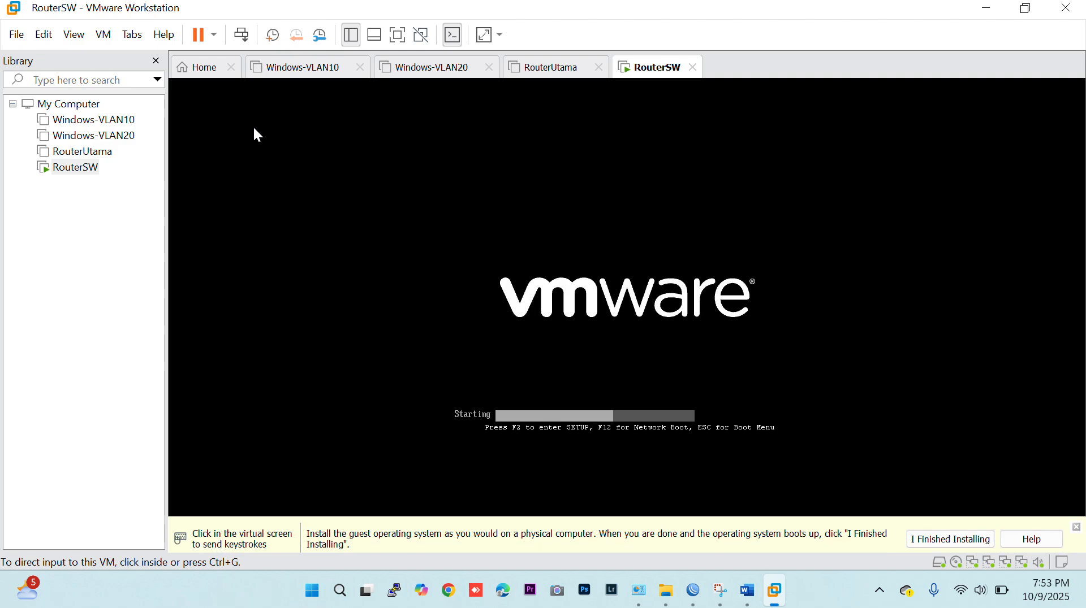
left_click(927, 530)
left_click(684, 336)
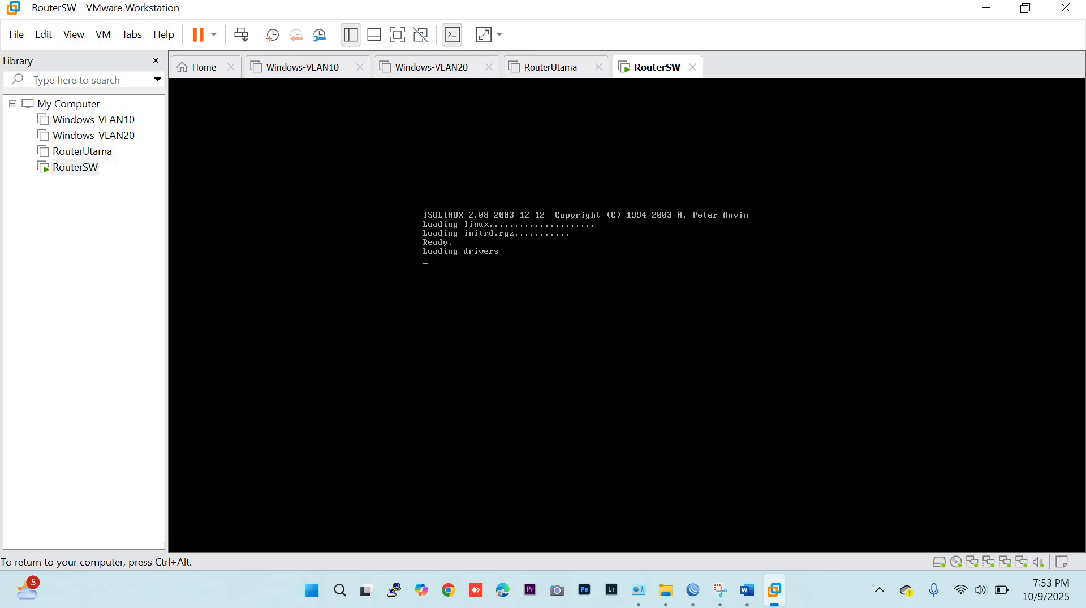
key("a")
key("i")
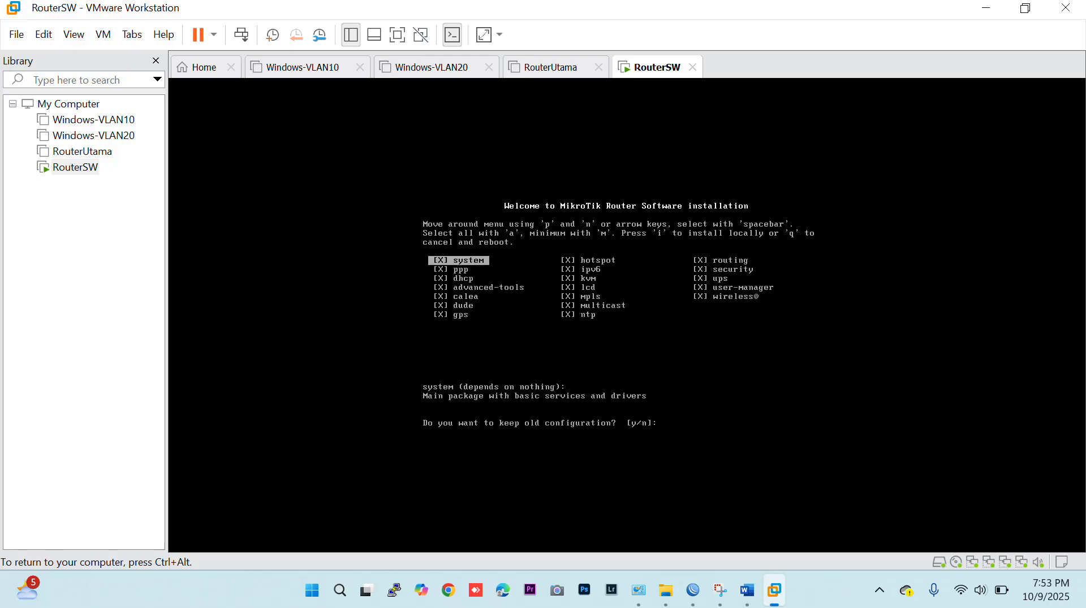
key("n")
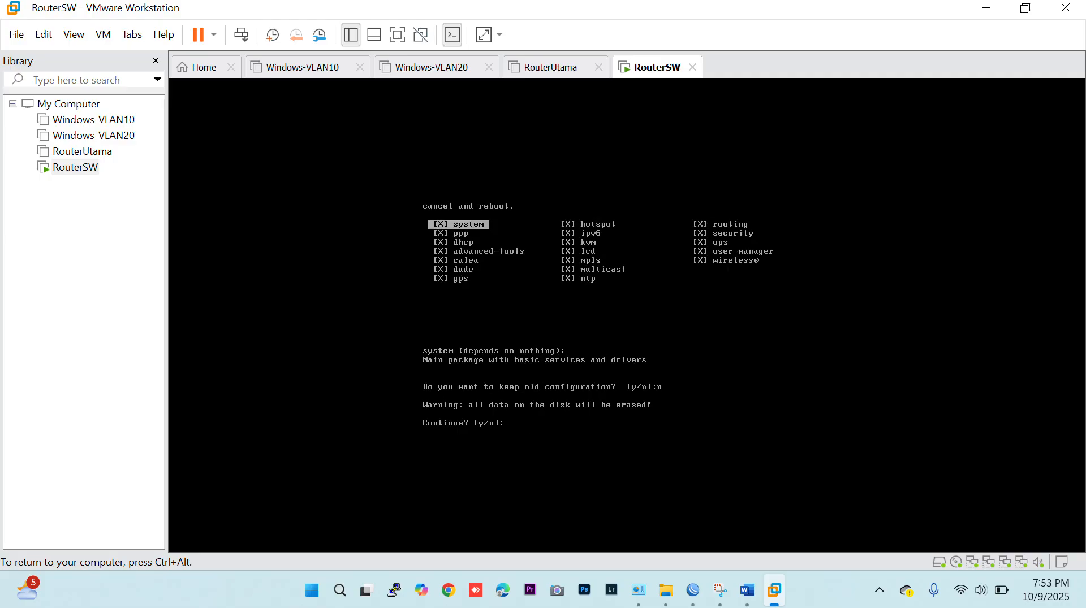
key("y")
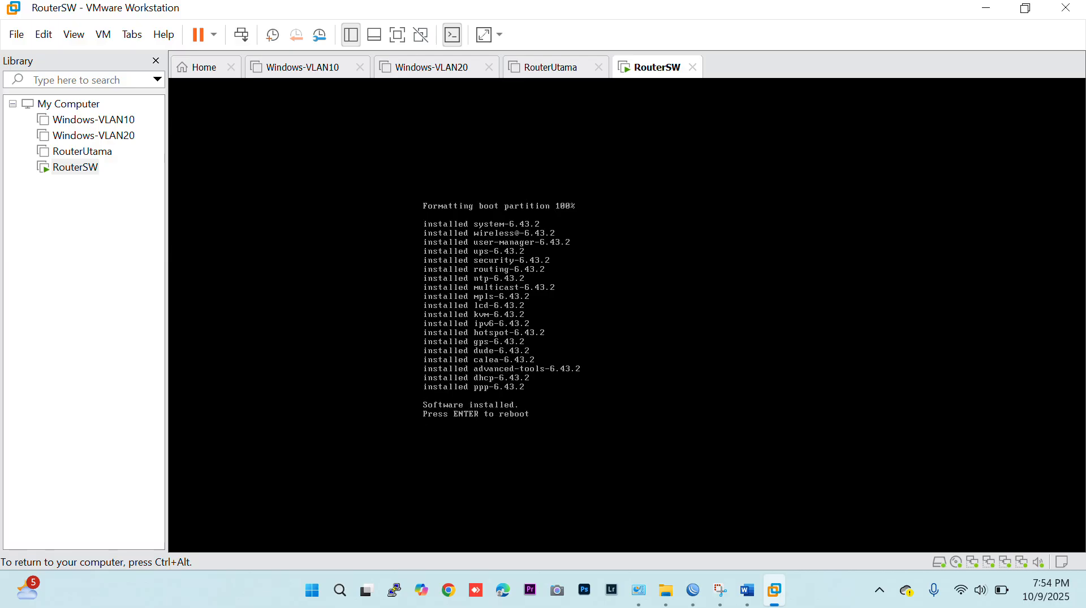
key("Return")
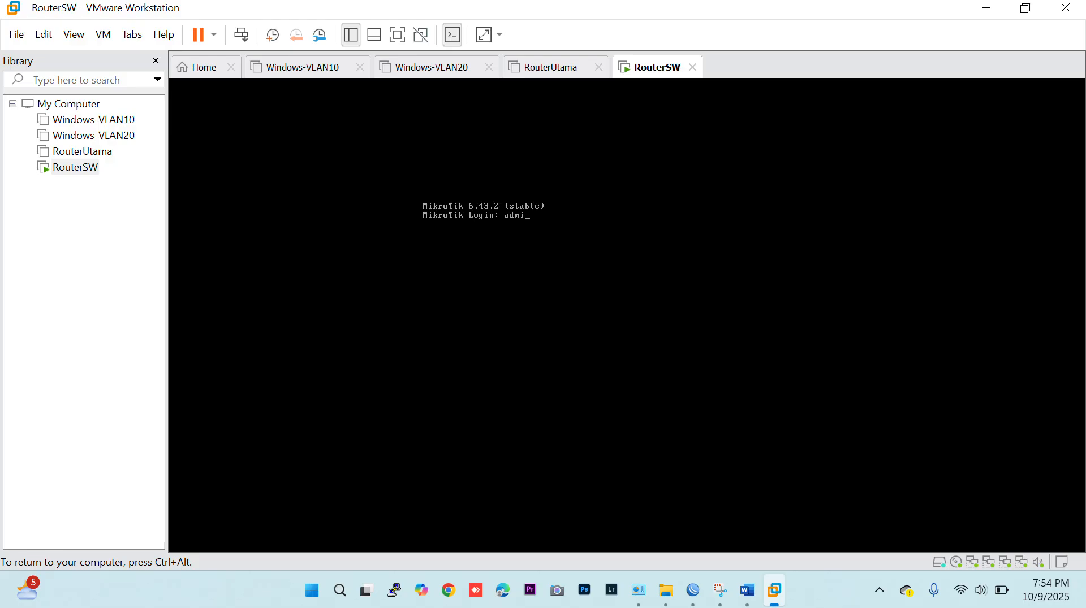
Log in to the RouterSW console as admin with a blank password and decline viewing the software license.
key("Return")
key("Return")
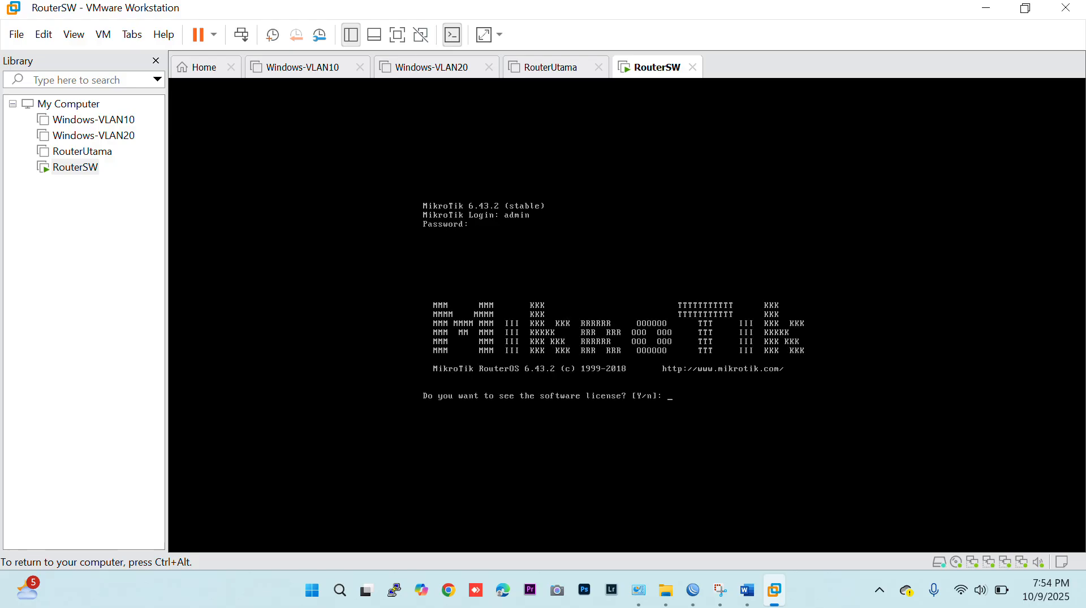
type("n")
key("Return")
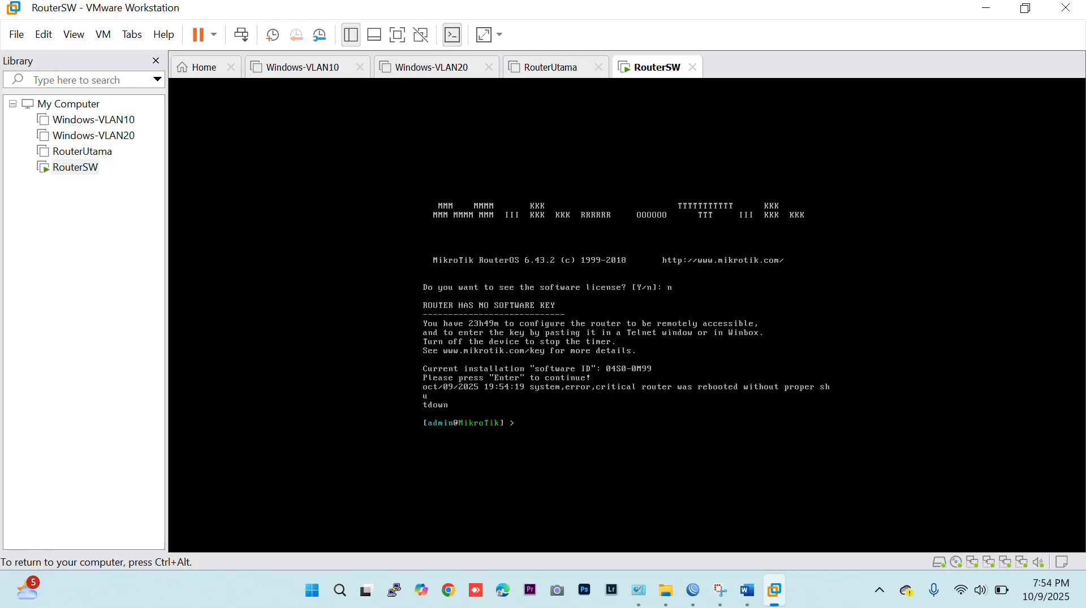
Set the router's system identity to RouterSW with the command system identity set name=RouterSW.
type("system identity set name=RouterSW")
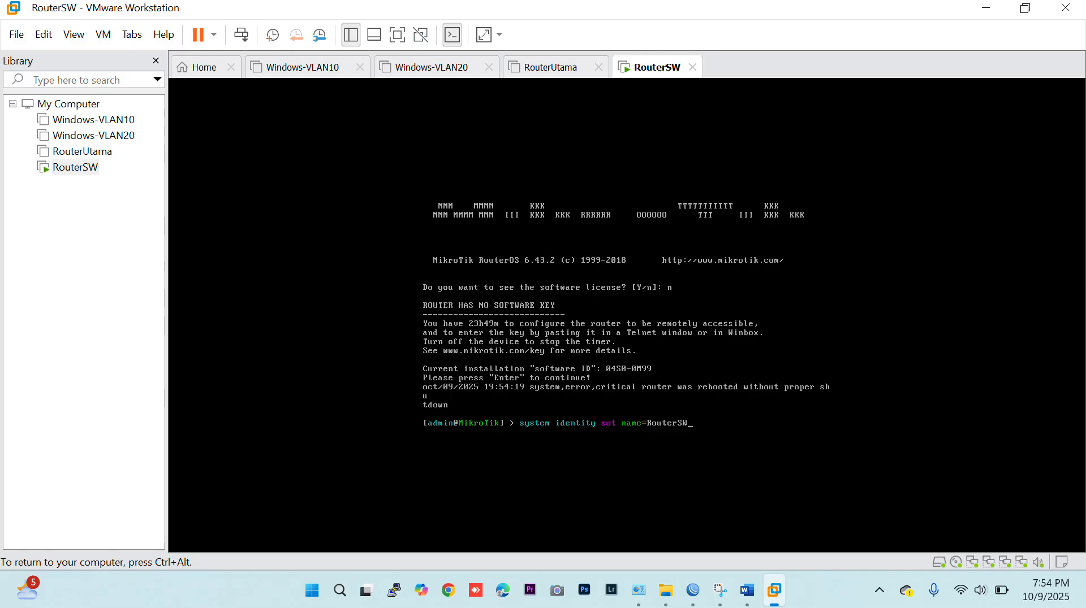
key("Return")
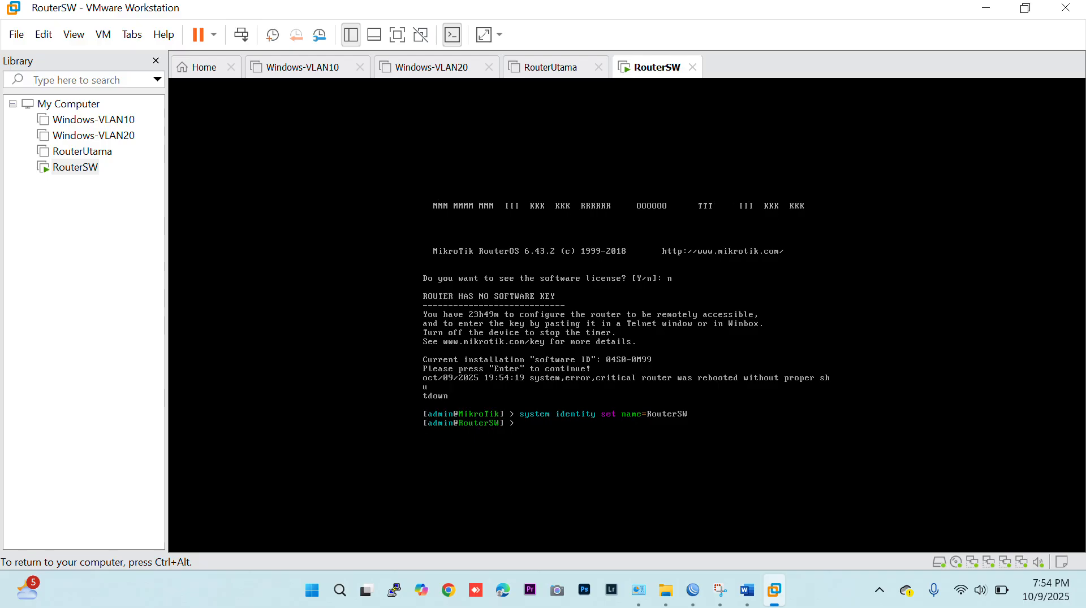
Switch to WinBox, cancel the pending reconnection attempt, and select RouterSW from the refreshed neighbor list.
key("ctrl+alt")
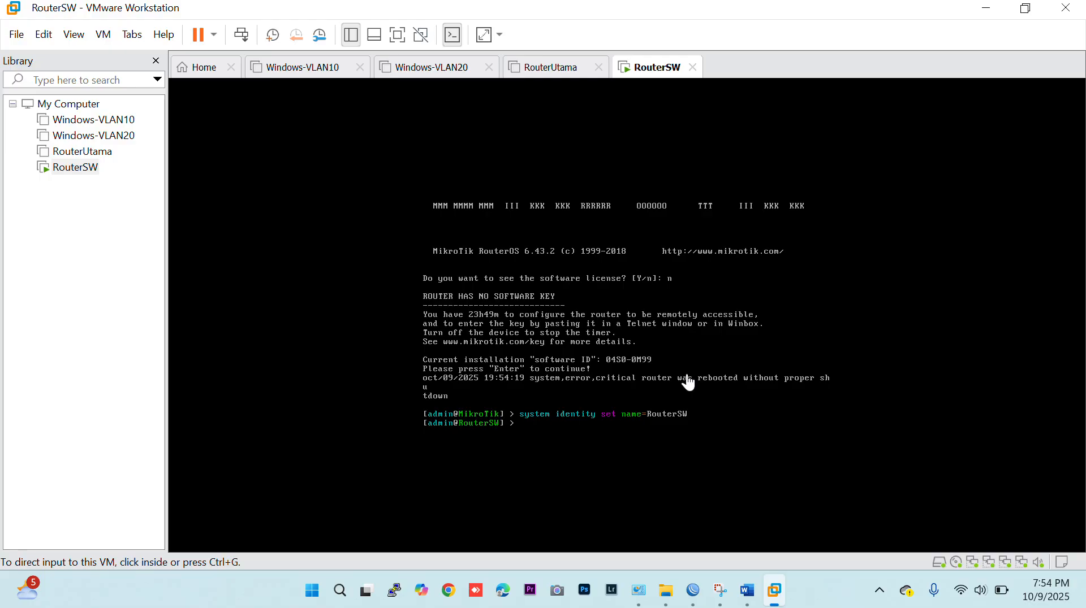
left_click(693, 591)
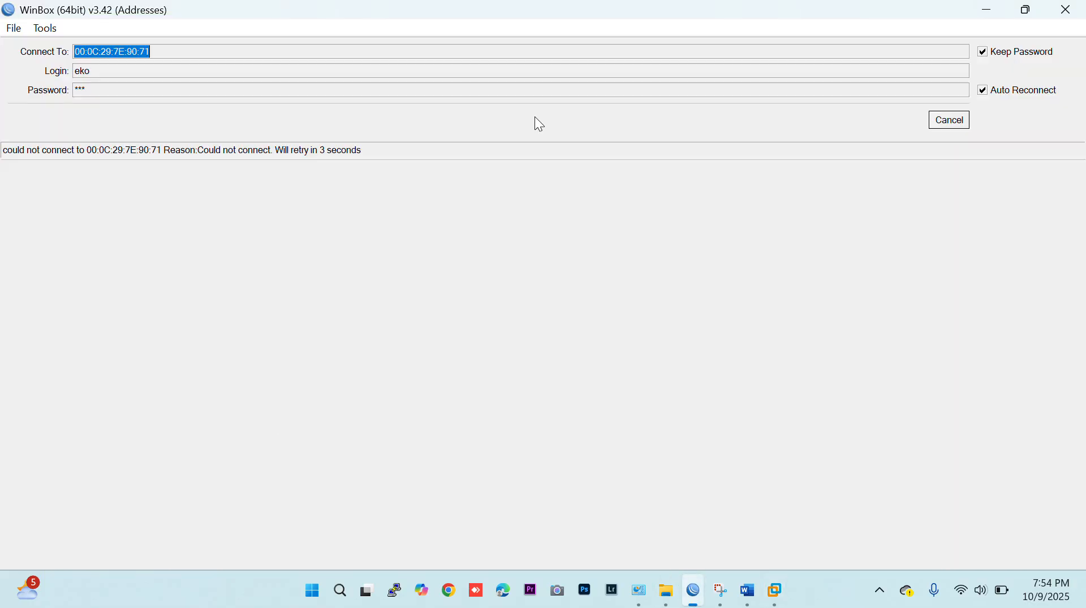
left_click(956, 120)
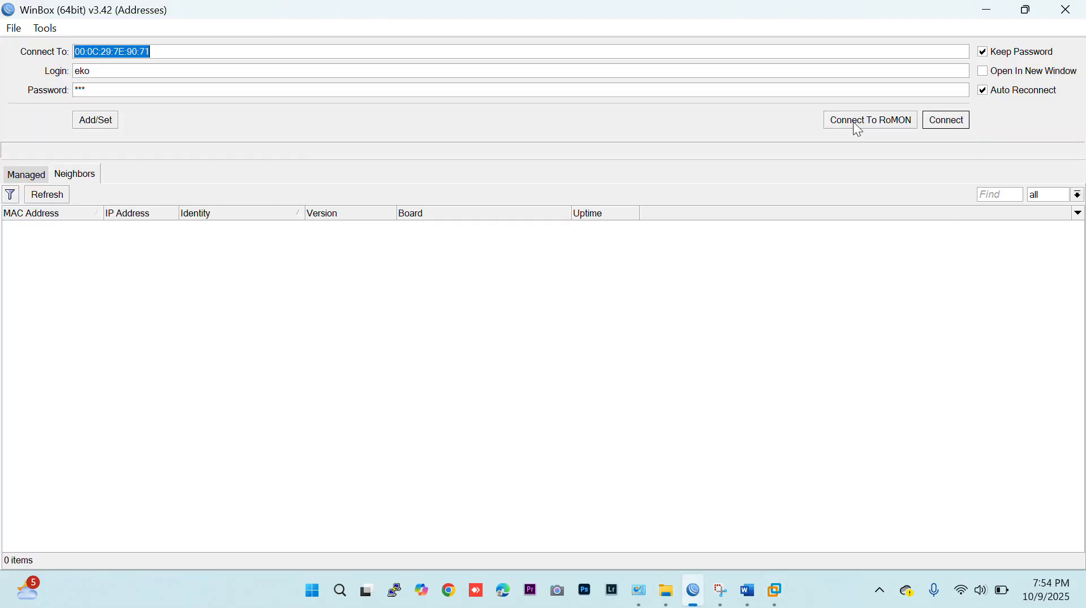
left_click(45, 195)
left_click(63, 229)
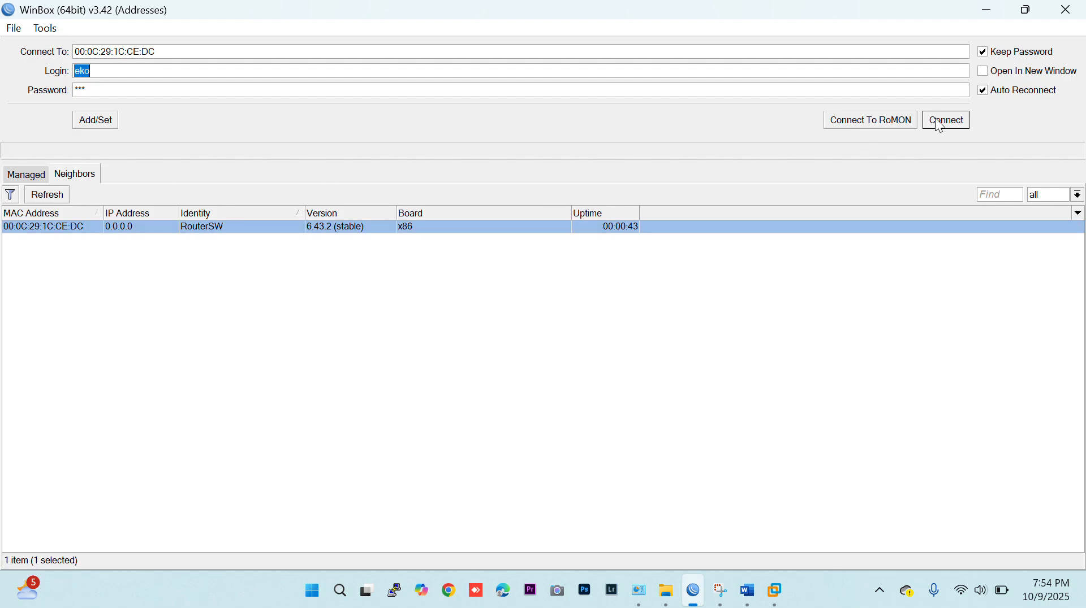
Connect to RouterSW as admin with a blank password, and dismiss the license notice and the terminal window.
type("admin")
key("Tab")
key("BackSpace")
key("Return")
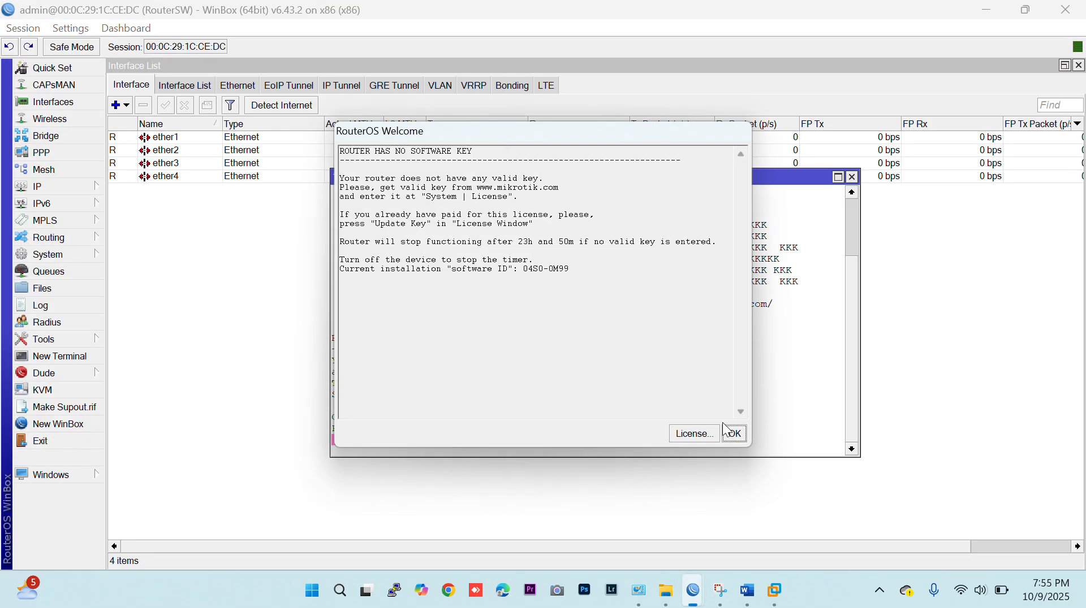
left_click(734, 435)
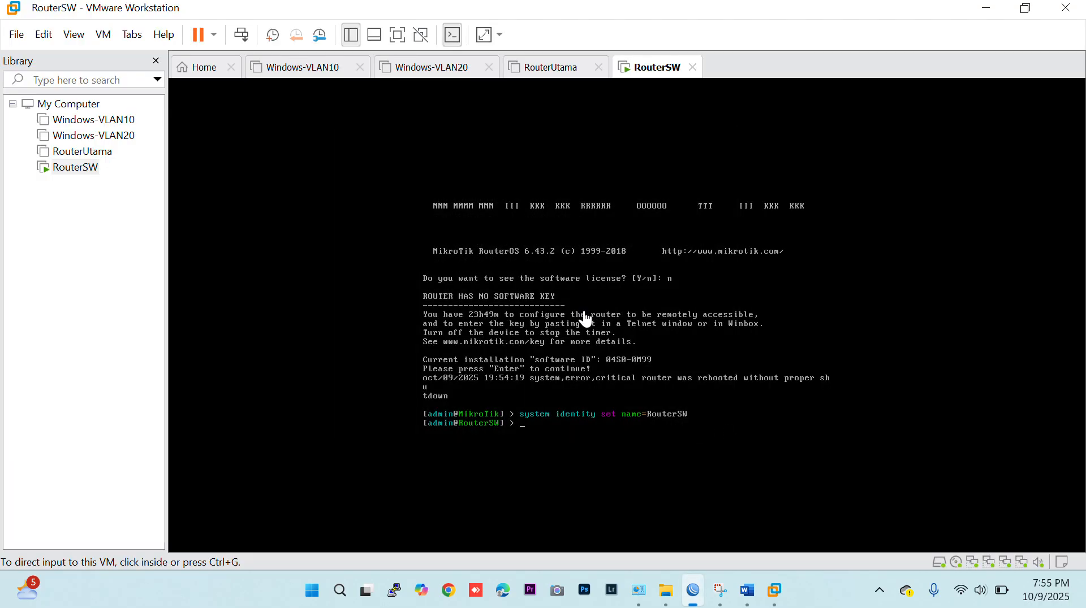
left_click(694, 591)
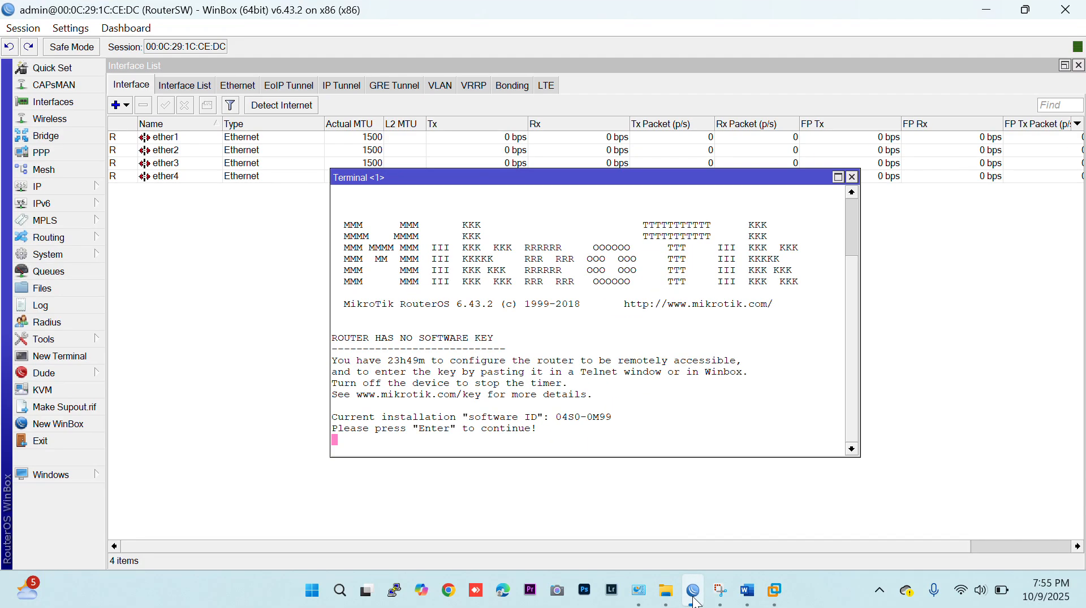
left_click(852, 177)
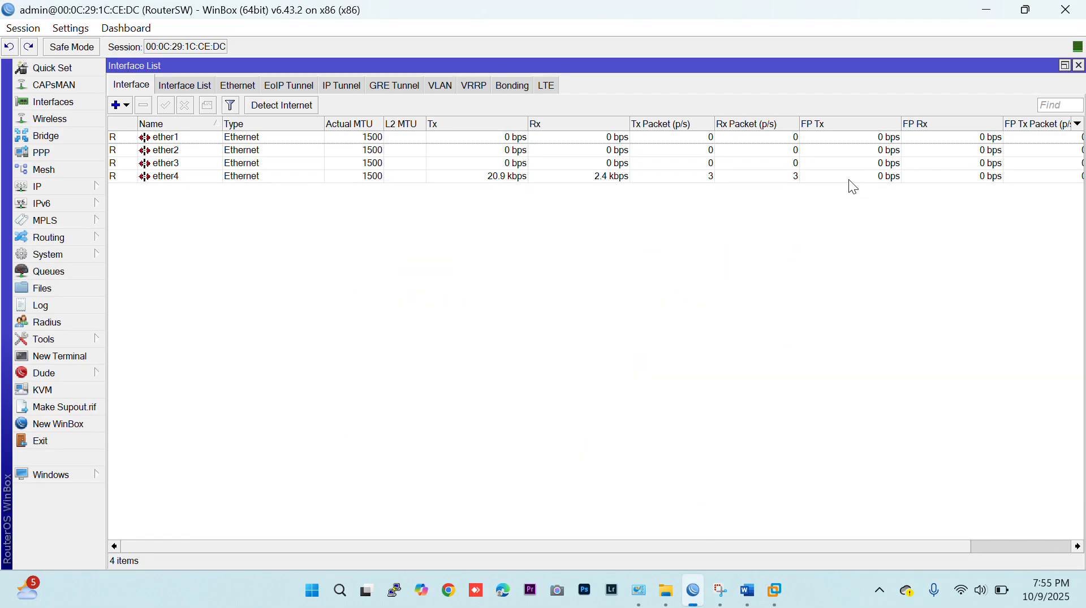
Check the MAC address of interface ether4 in its properties.
left_click(273, 176)
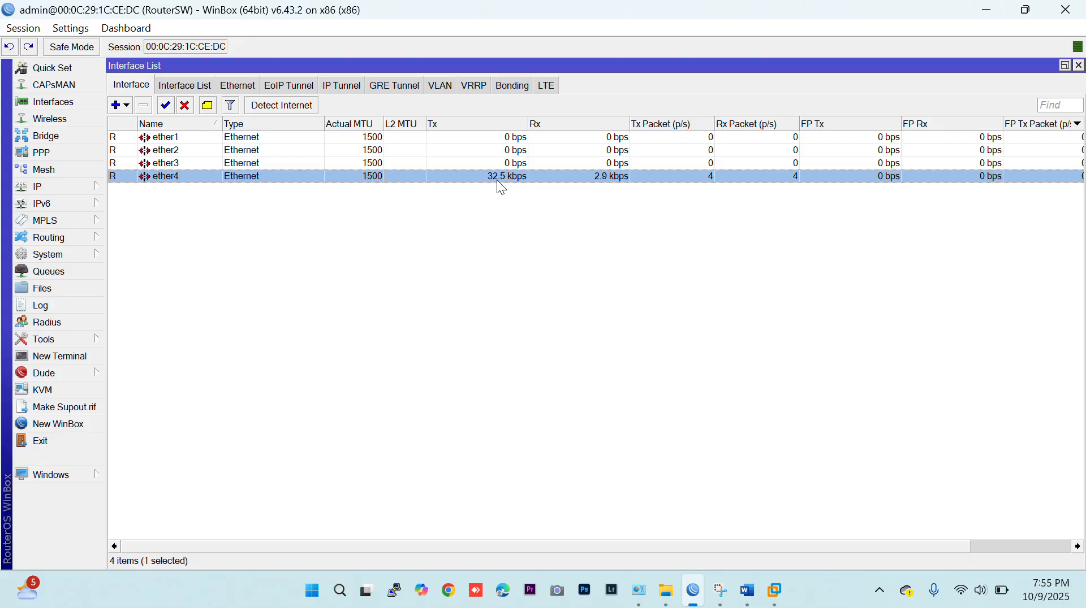
double_click(493, 178)
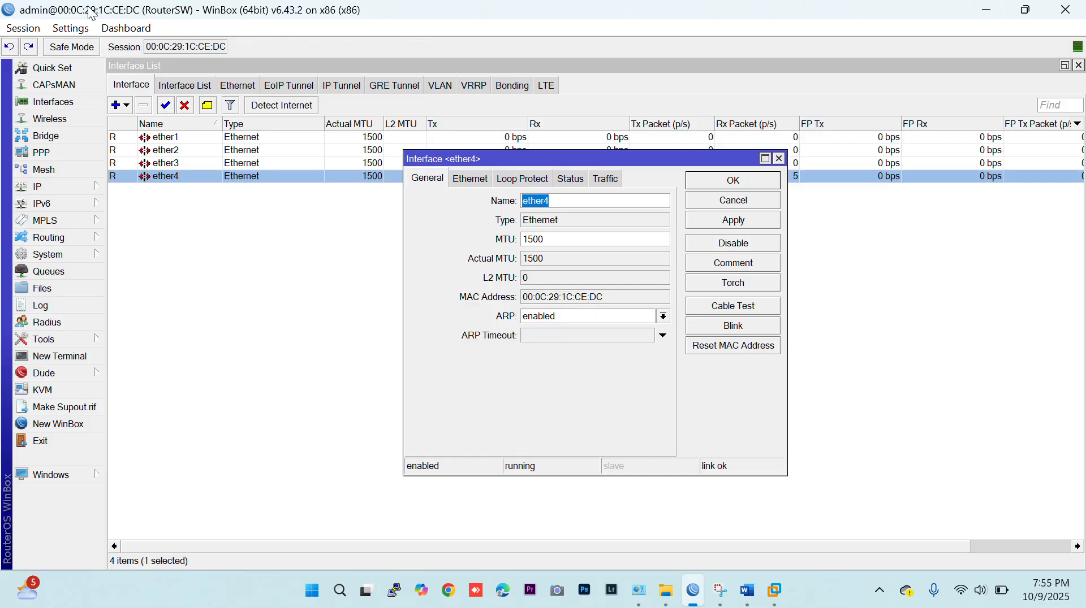
left_click(710, 204)
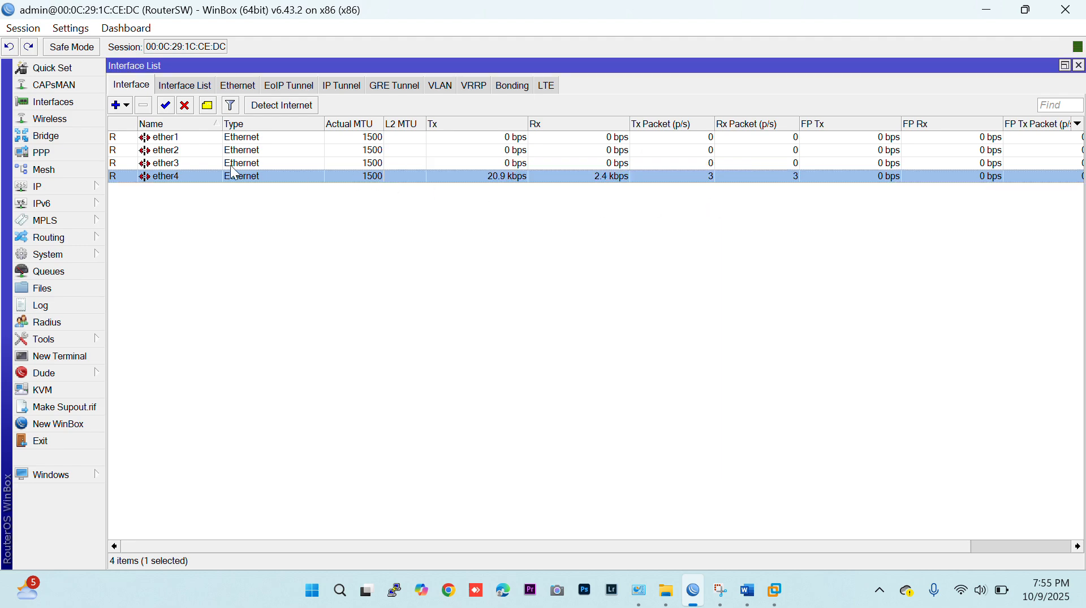
Rename interface ether1 to ether1-trunk.
double_click(173, 139)
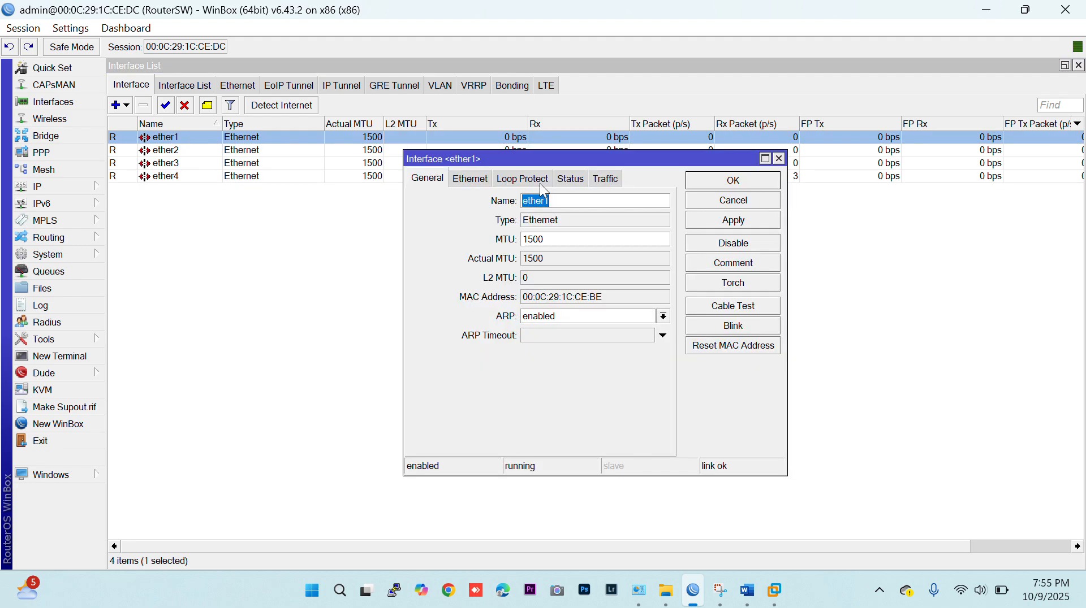
key("Right")
type("-trunk")
key("Return")
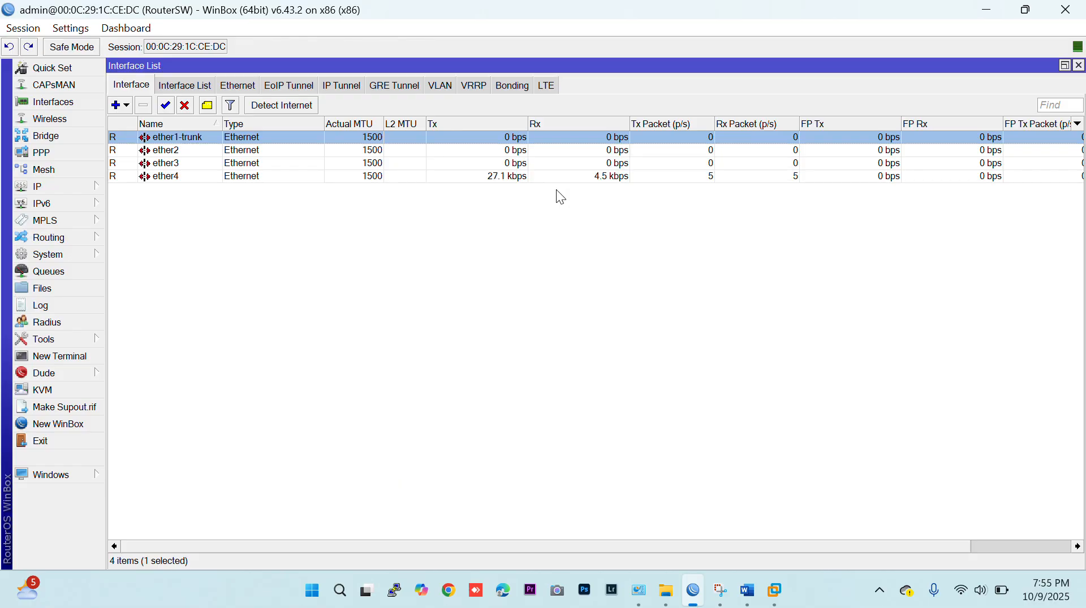
Rename interface ether2 to ether2-vlan10.
key("Down")
key("Return")
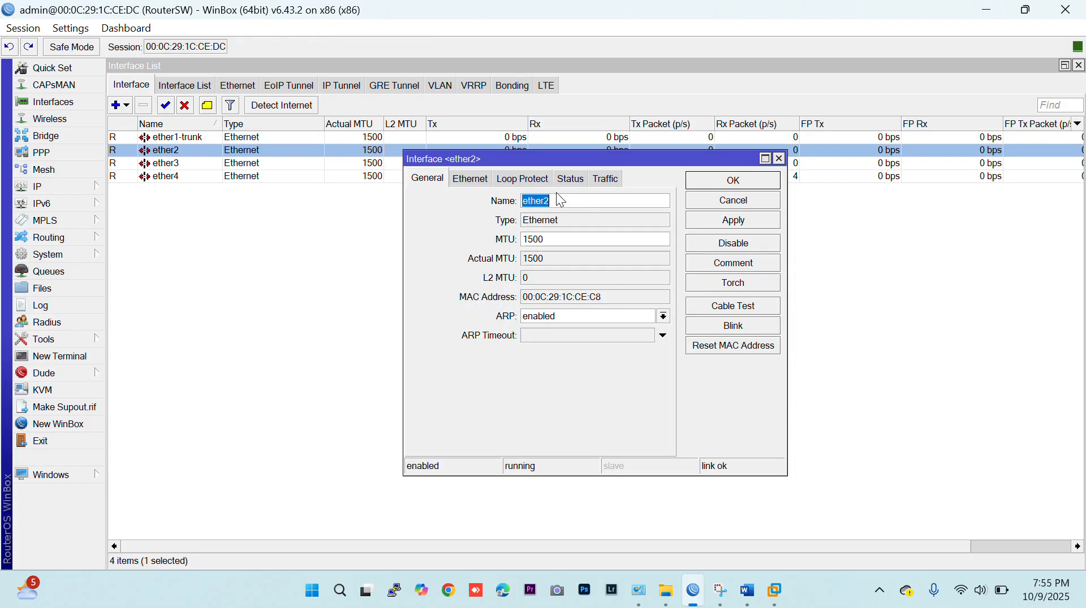
left_click(562, 207)
type("-vlan10")
key("Return")
Rename interface ether3 to ether3-vlan20.
key("Down")
key("Return")
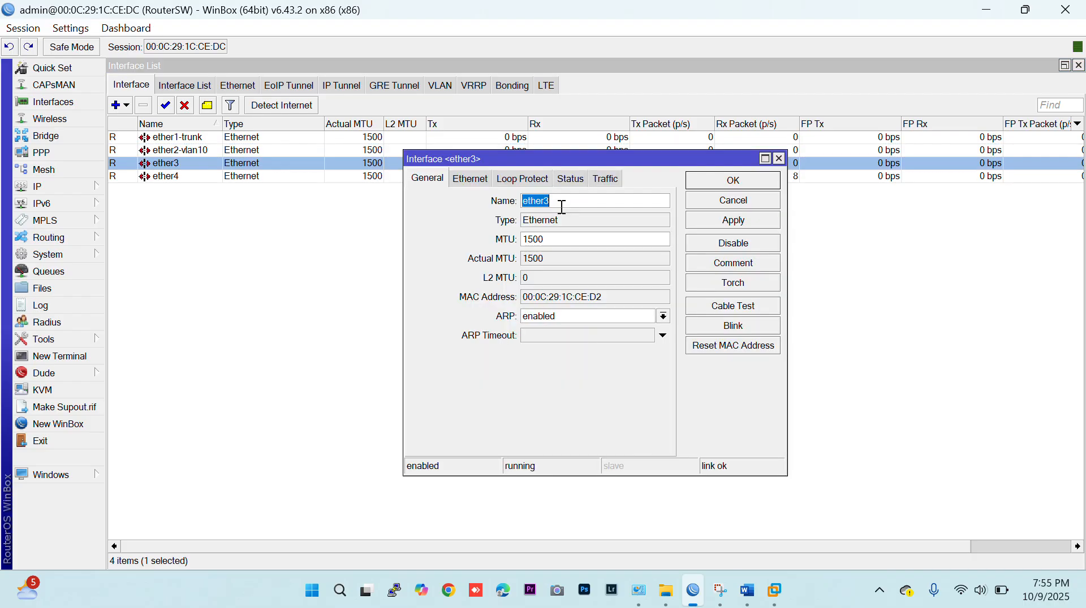
type("-vlan20")
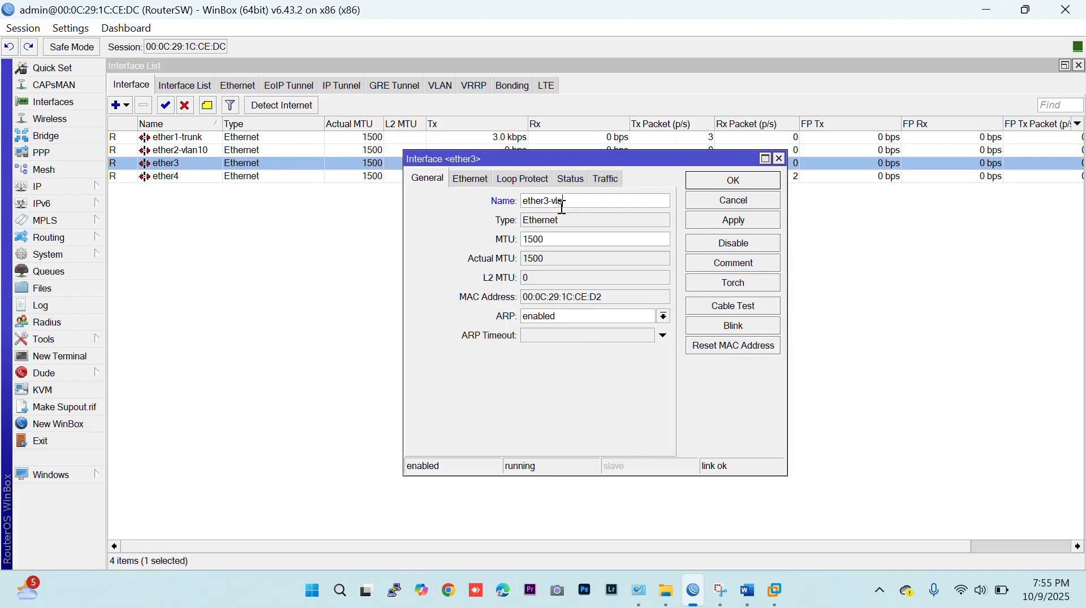
key("Return")
key("Up")
key("Up")
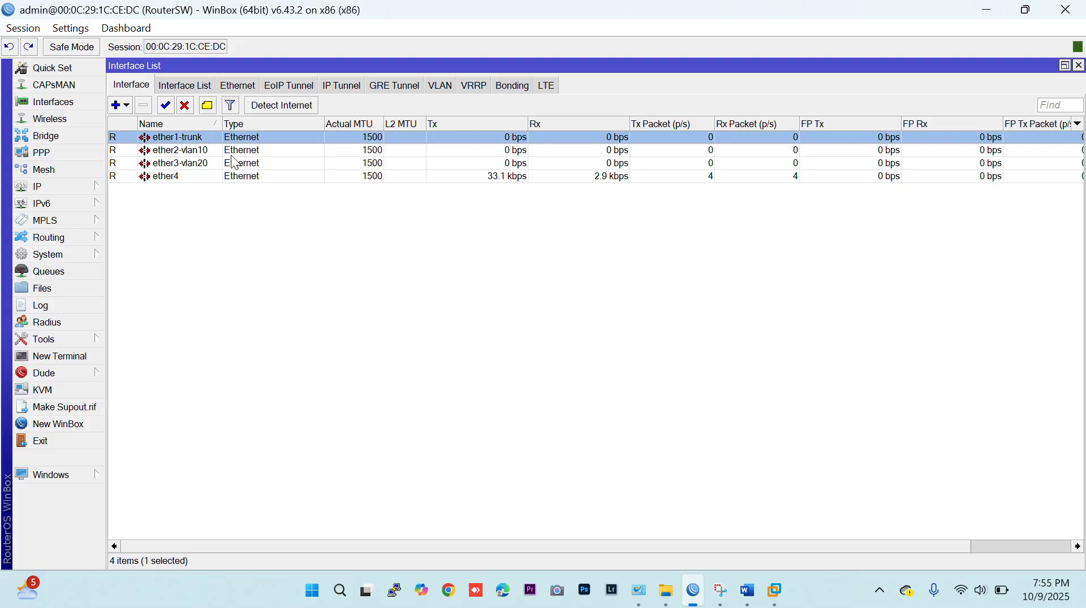
Create a new bridge on RouterSW with the default name and settings.
left_click(40, 136)
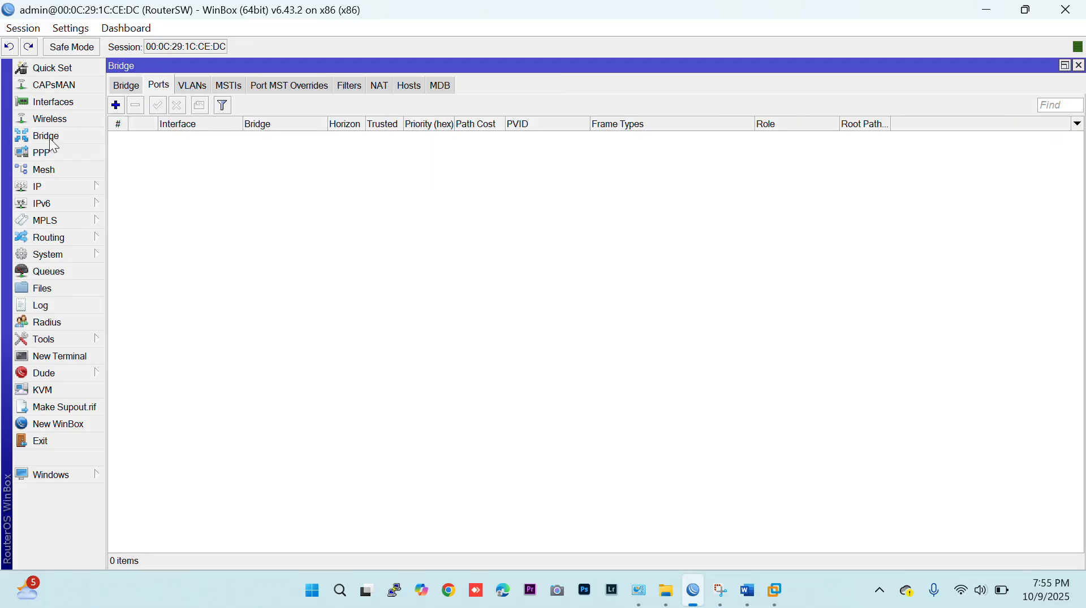
left_click(131, 87)
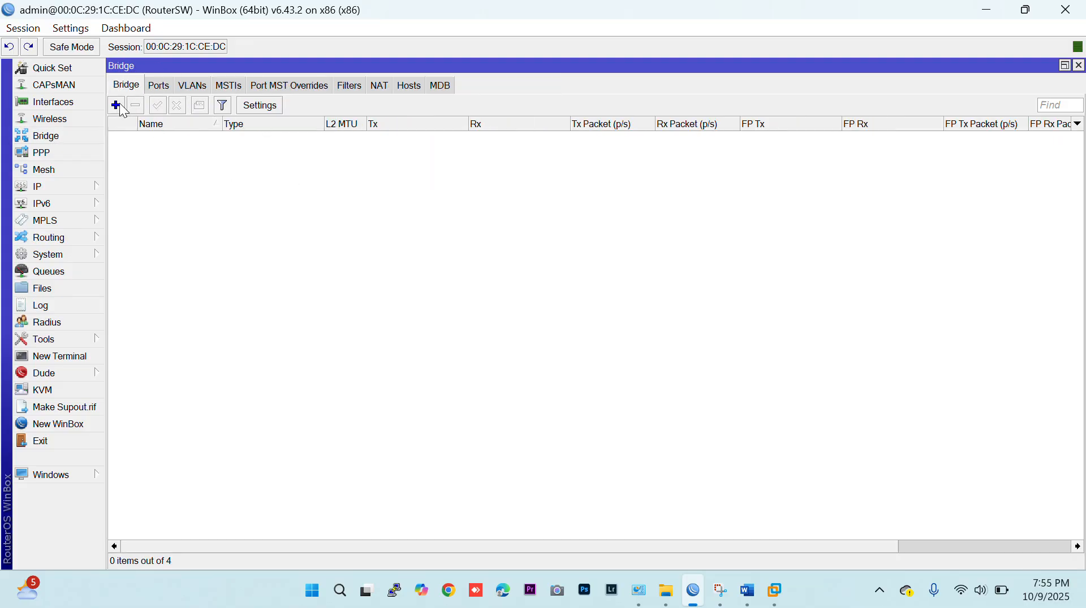
left_click(116, 106)
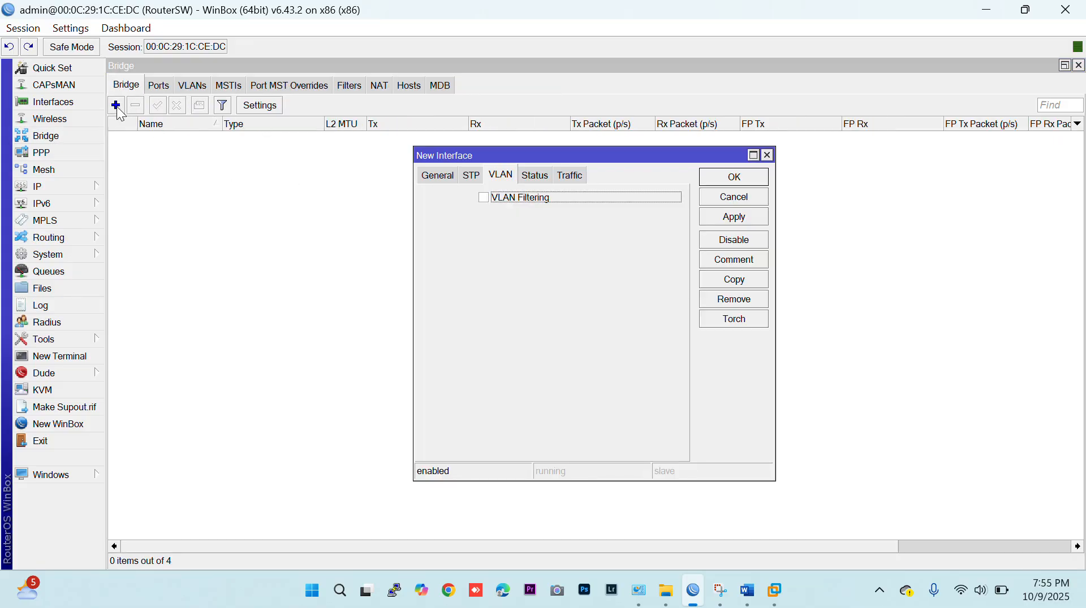
left_click(430, 177)
left_click(732, 177)
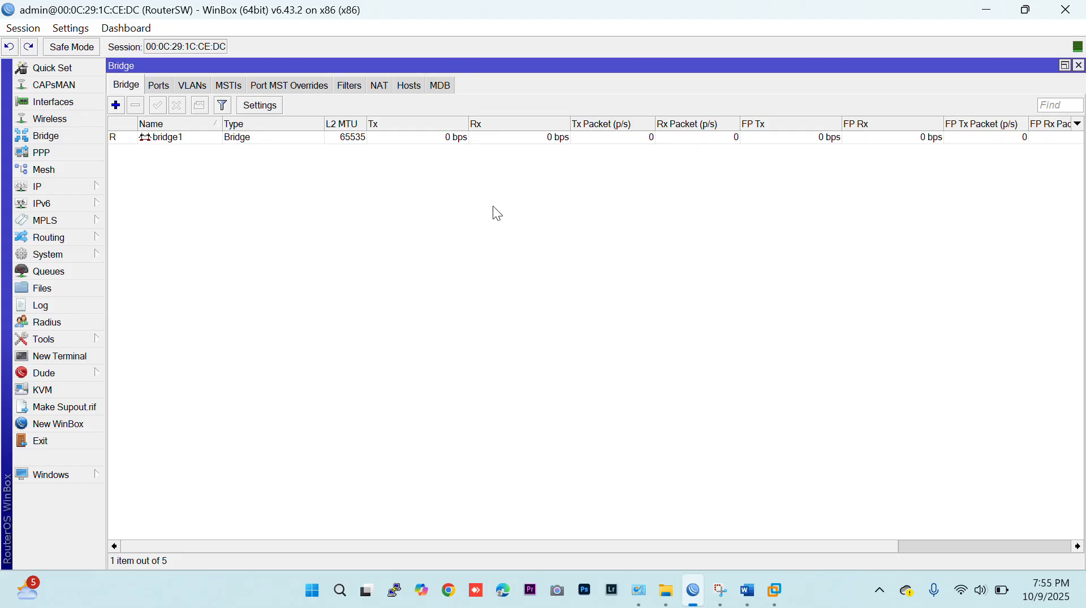
Add ether1-trunk as a port of bridge1.
left_click(156, 86)
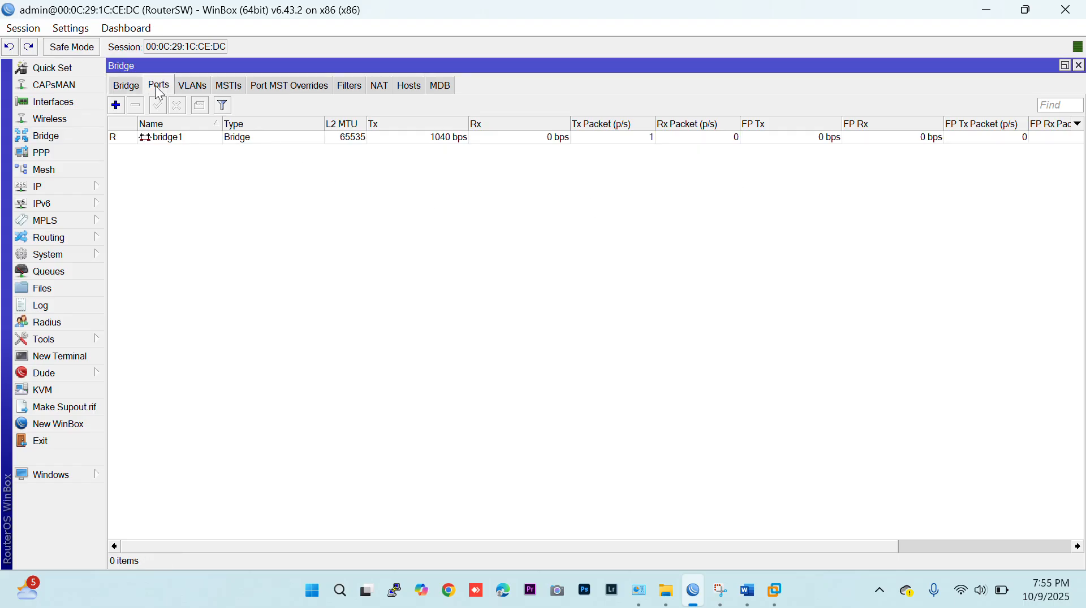
left_click(117, 105)
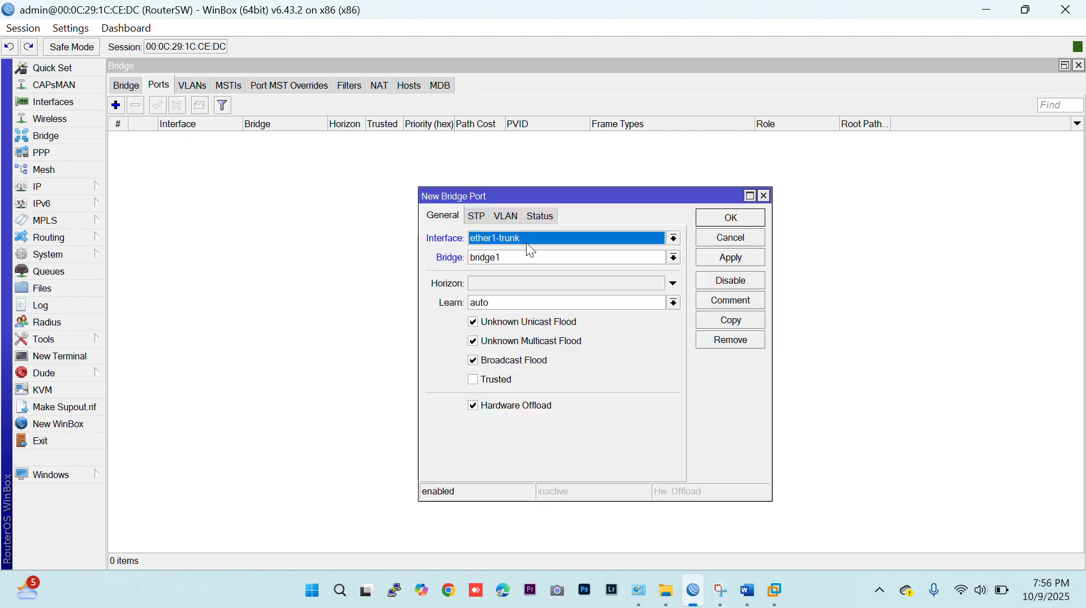
left_click(730, 218)
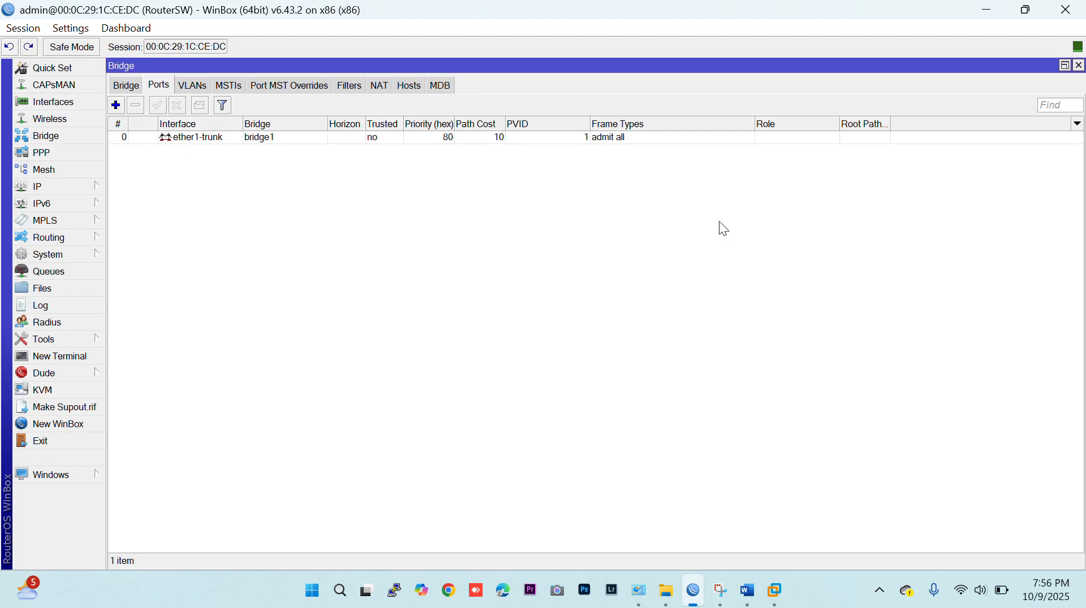
Add ether2-vlan10 as a port of bridge1.
left_click(123, 109)
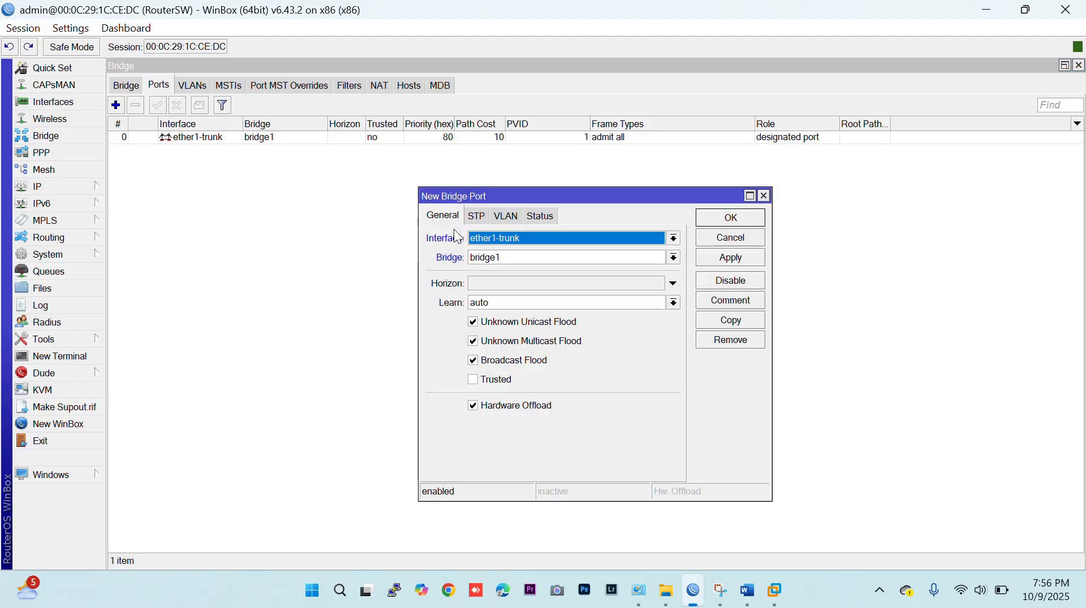
left_click(473, 247)
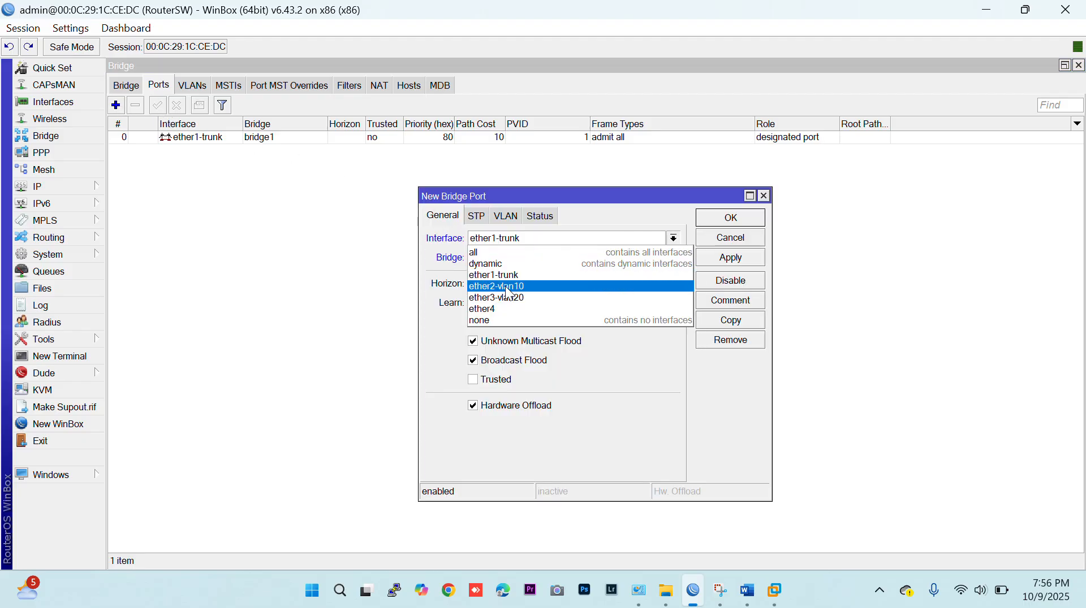
left_click(543, 286)
left_click(701, 219)
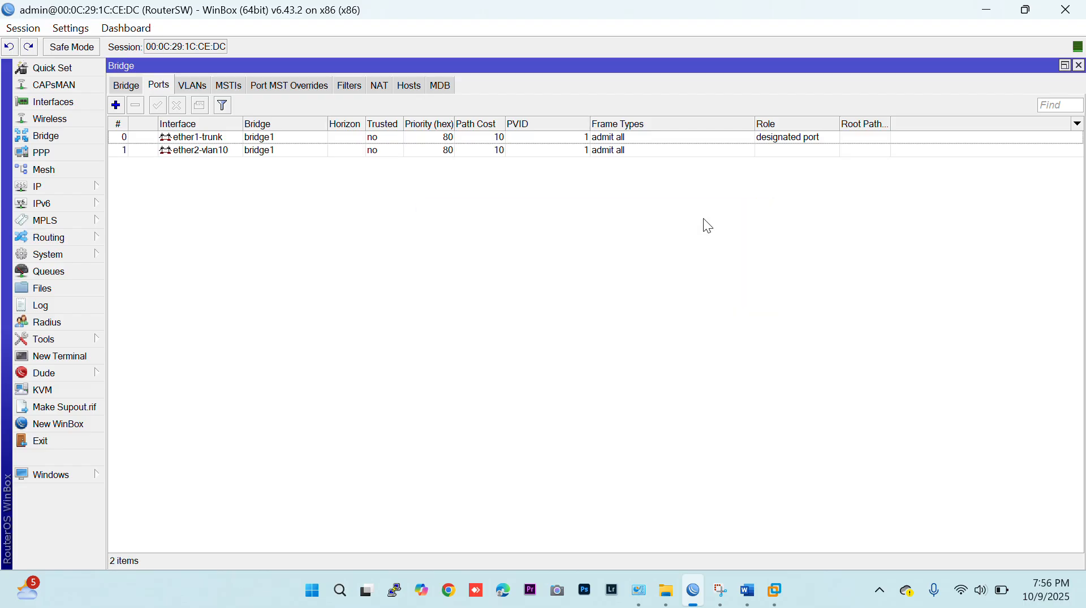
Add ether3-vlan20 as a port of bridge1.
left_click(118, 108)
left_click(514, 239)
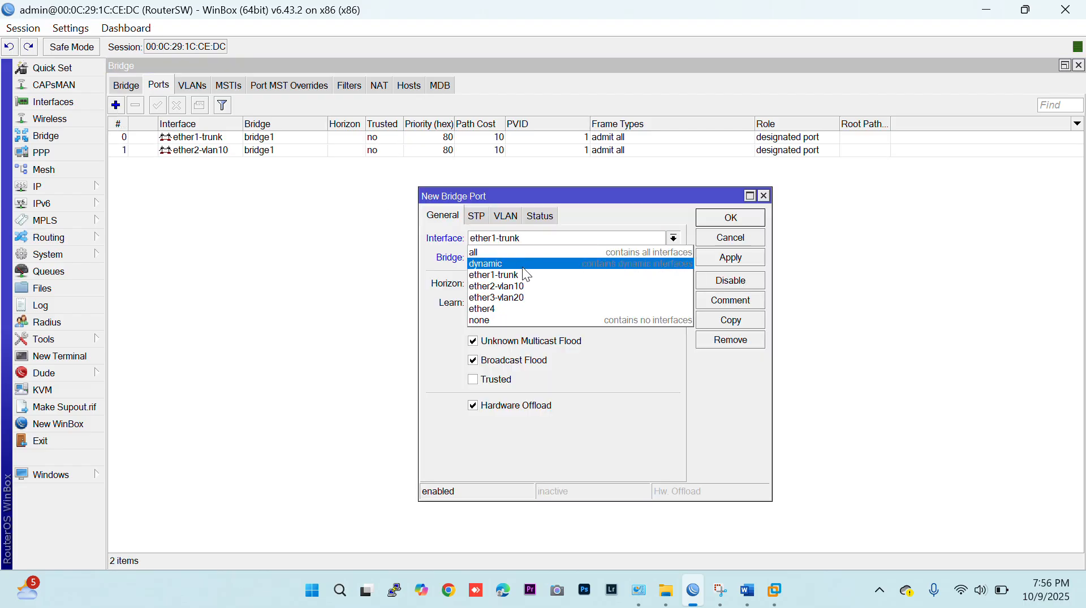
left_click(530, 298)
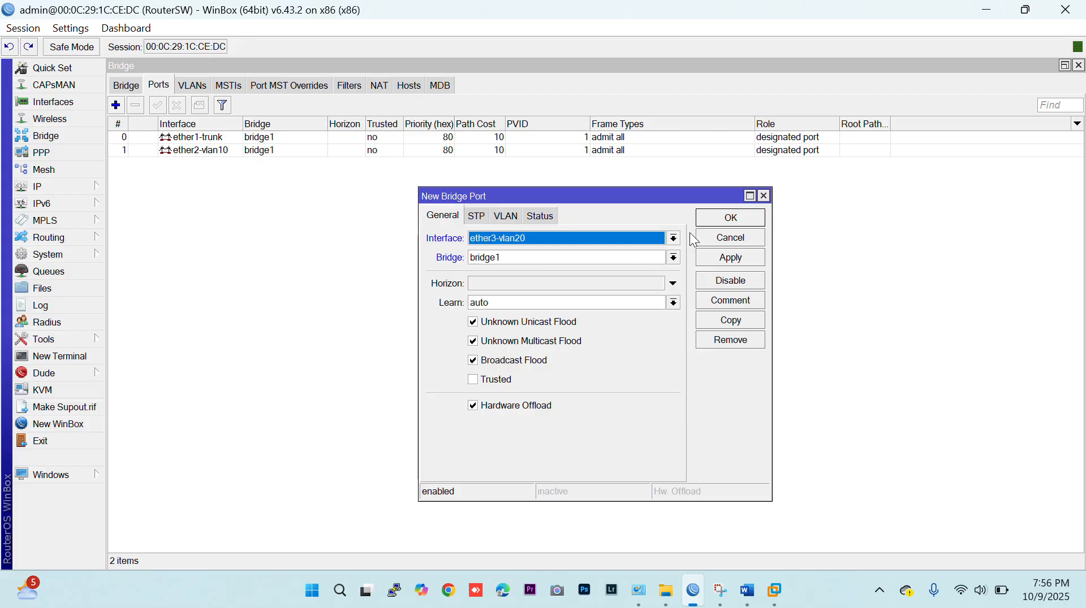
left_click(720, 218)
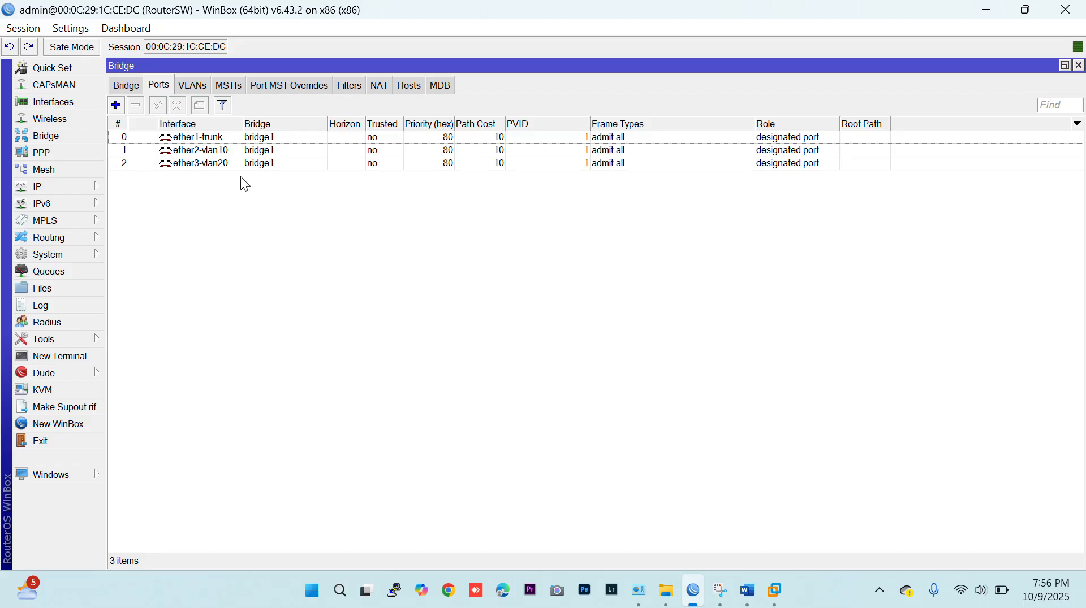
Add a bridge VLAN entry on bridge1 with VLAN ID 10, ether1-trunk tagged and ether2-vlan10 untagged.
left_click(189, 92)
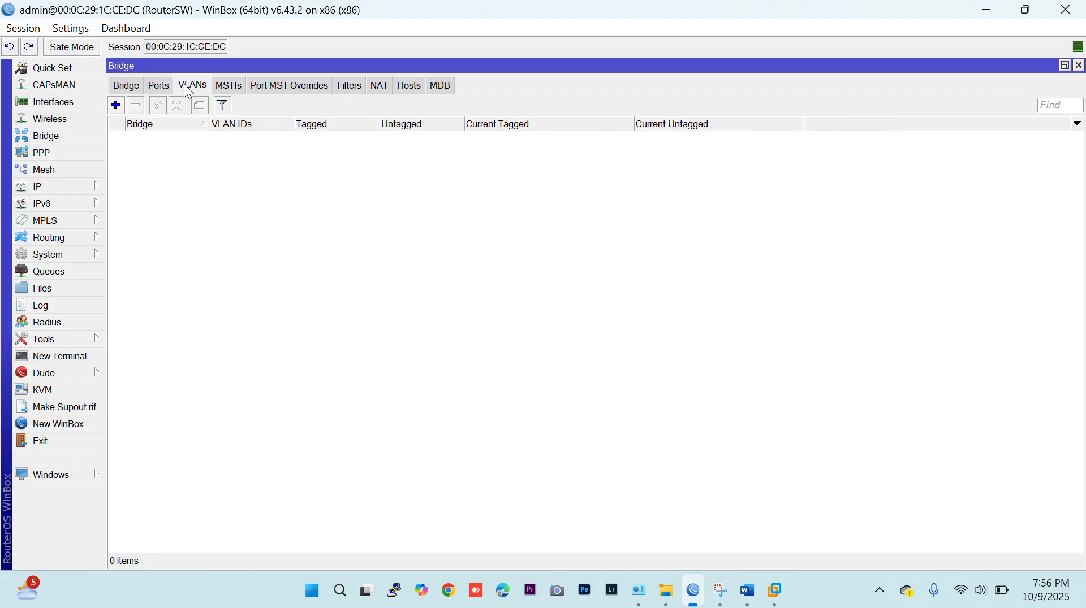
left_click(116, 106)
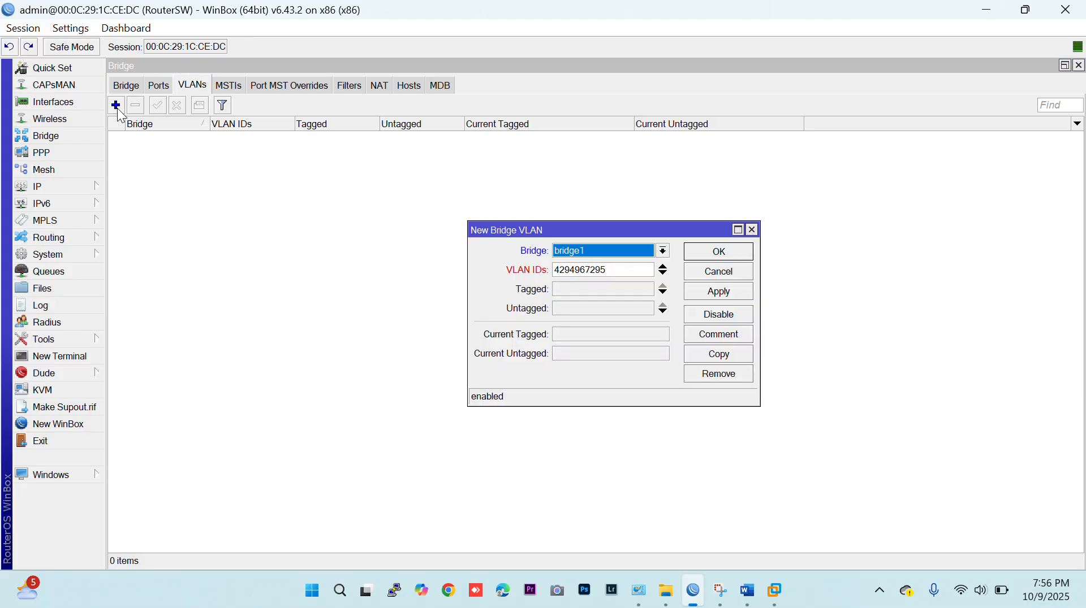
double_click(613, 270)
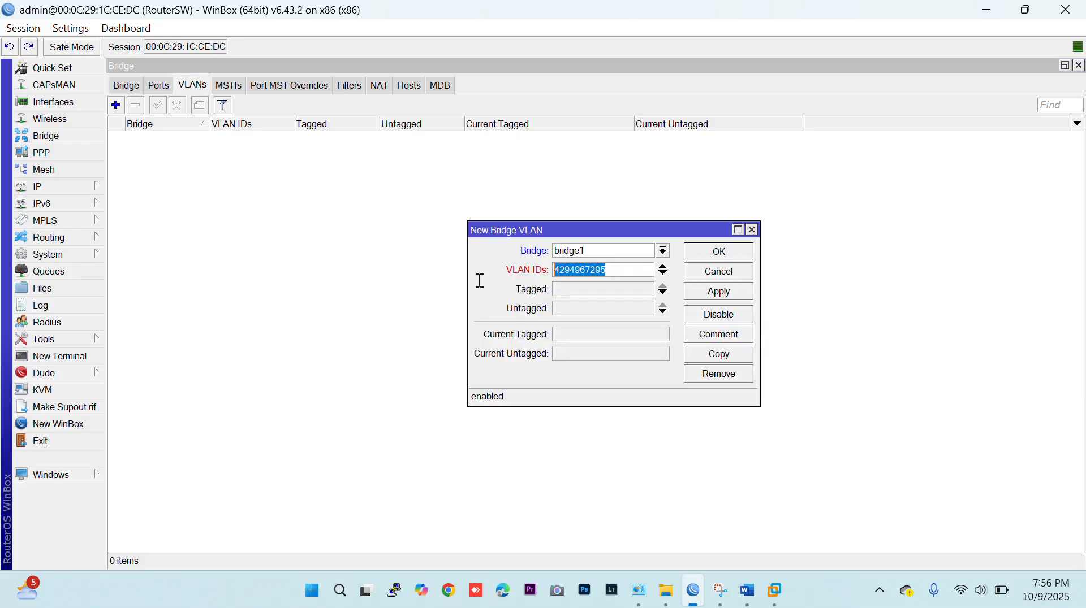
type("10")
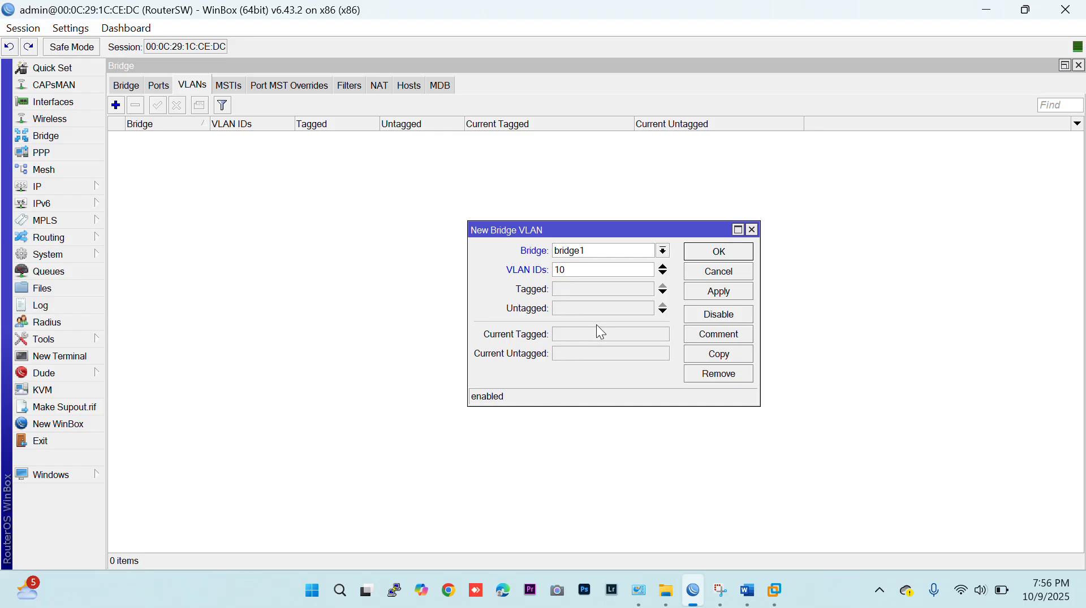
left_click(585, 290)
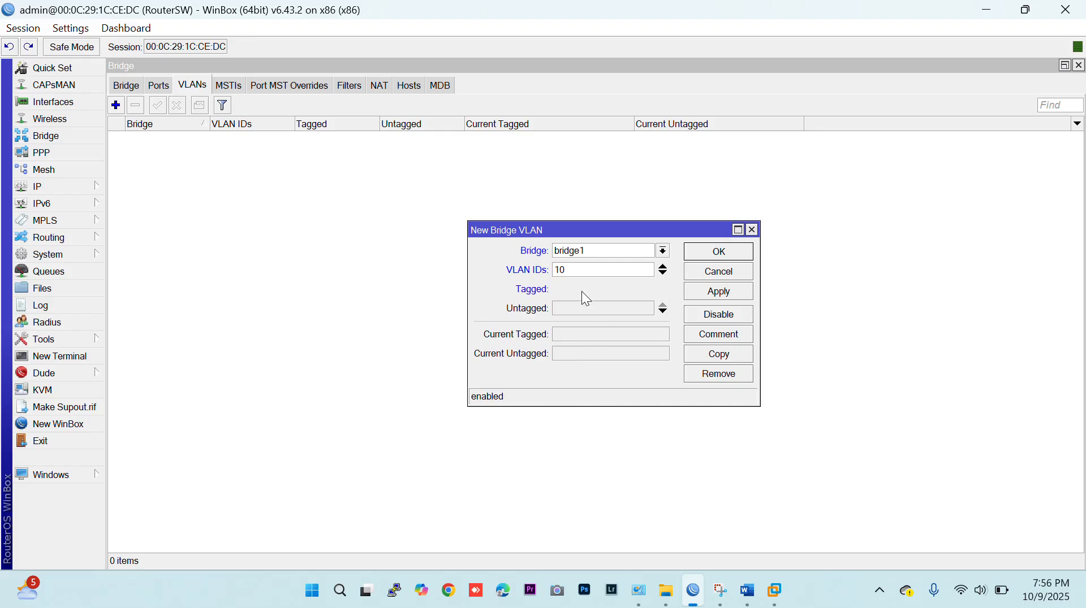
left_click(603, 314)
left_click(604, 314)
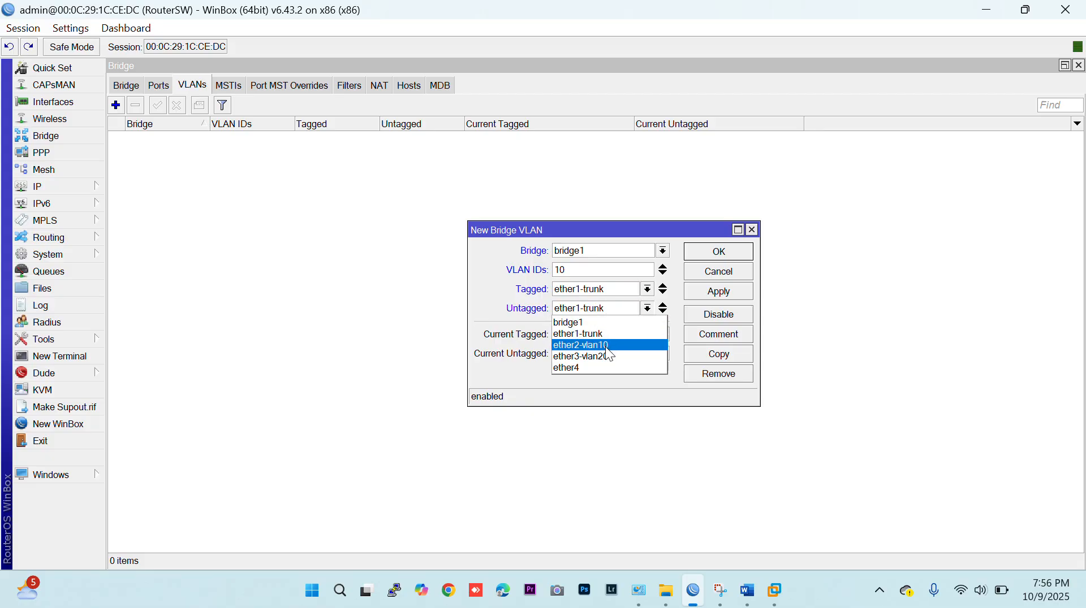
left_click(605, 345)
left_click(714, 253)
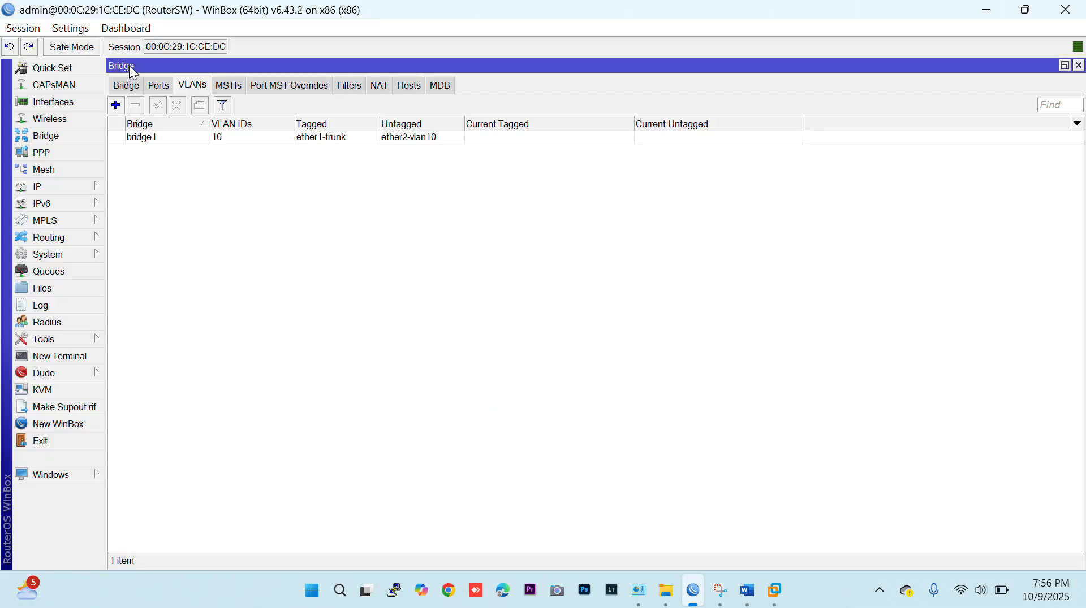
Add a bridge VLAN entry on bridge1 with VLAN ID 20, ether1-trunk tagged and ether3-vlan20 untagged.
left_click(116, 105)
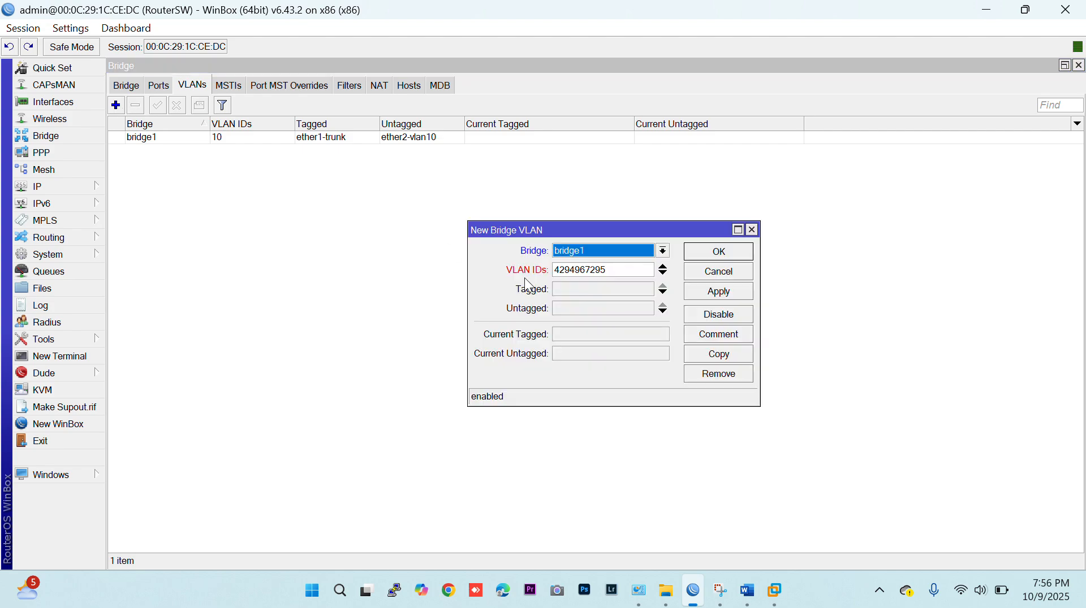
left_click_drag(609, 270, 435, 272)
type("20")
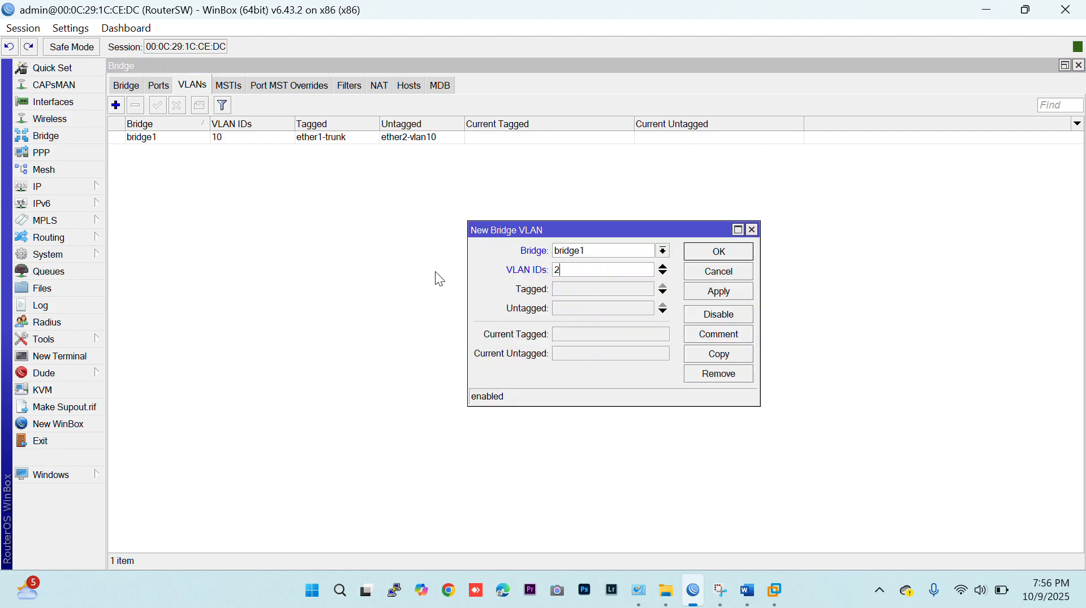
left_click(608, 291)
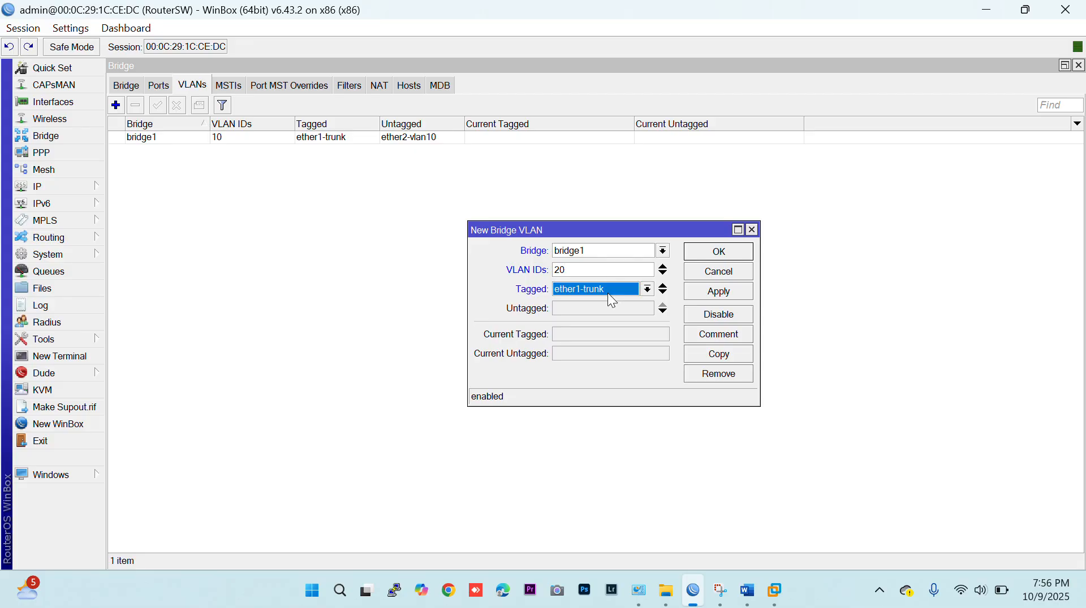
left_click(602, 307)
left_click(624, 308)
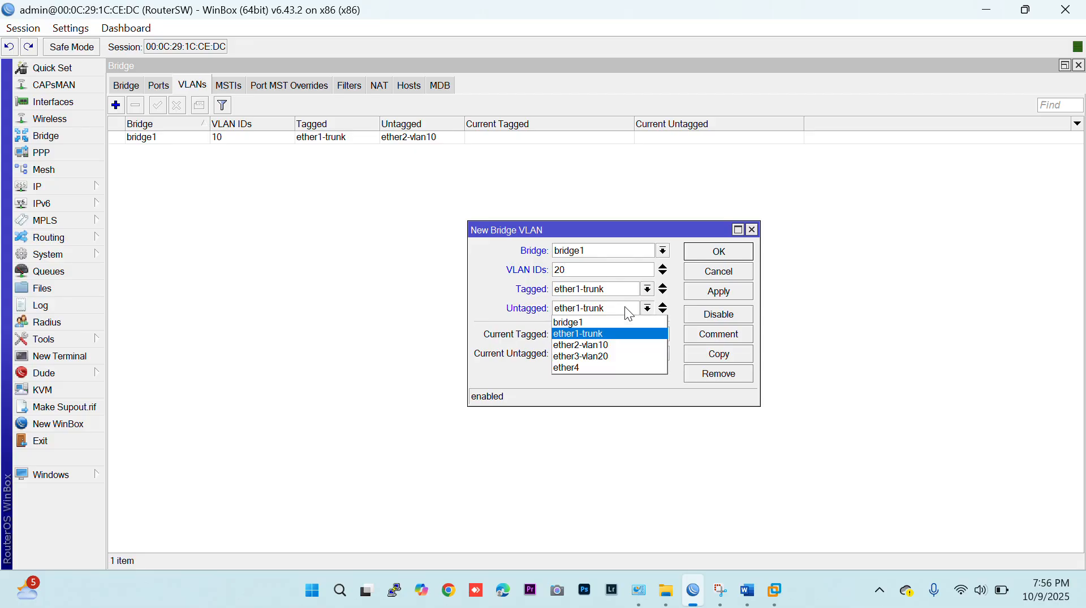
left_click(603, 357)
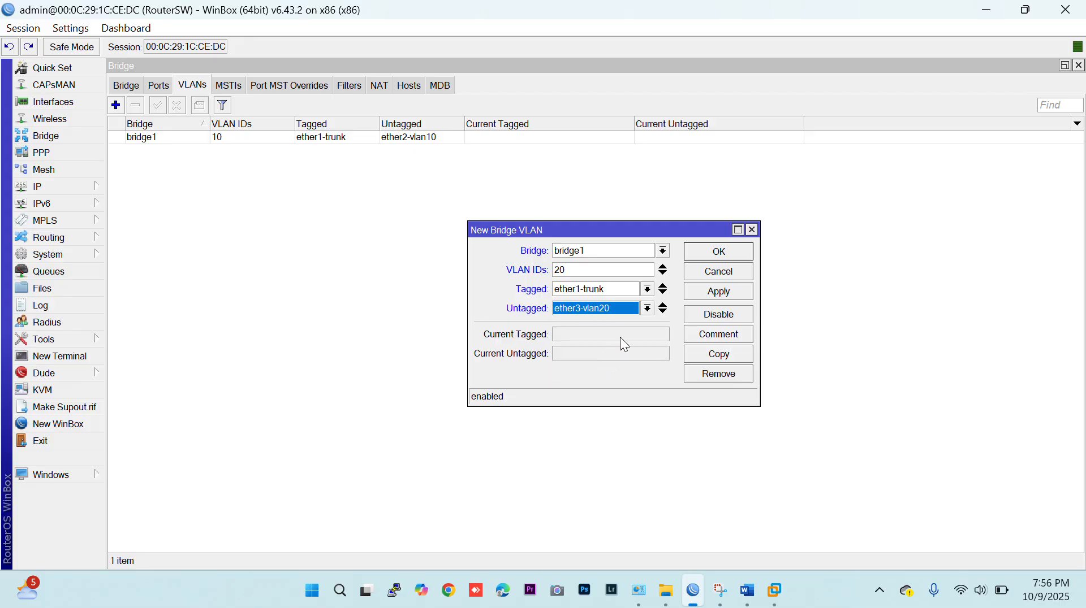
left_click(702, 259)
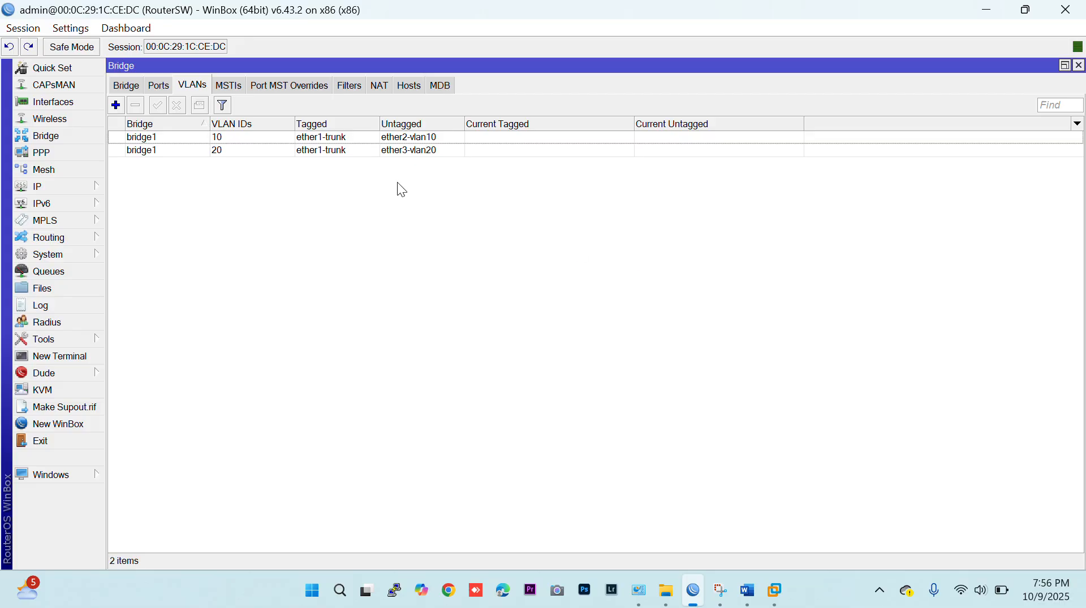
Set the VLAN frame types of bridge port ether1-trunk to "admit only VLAN tagged".
left_click(157, 85)
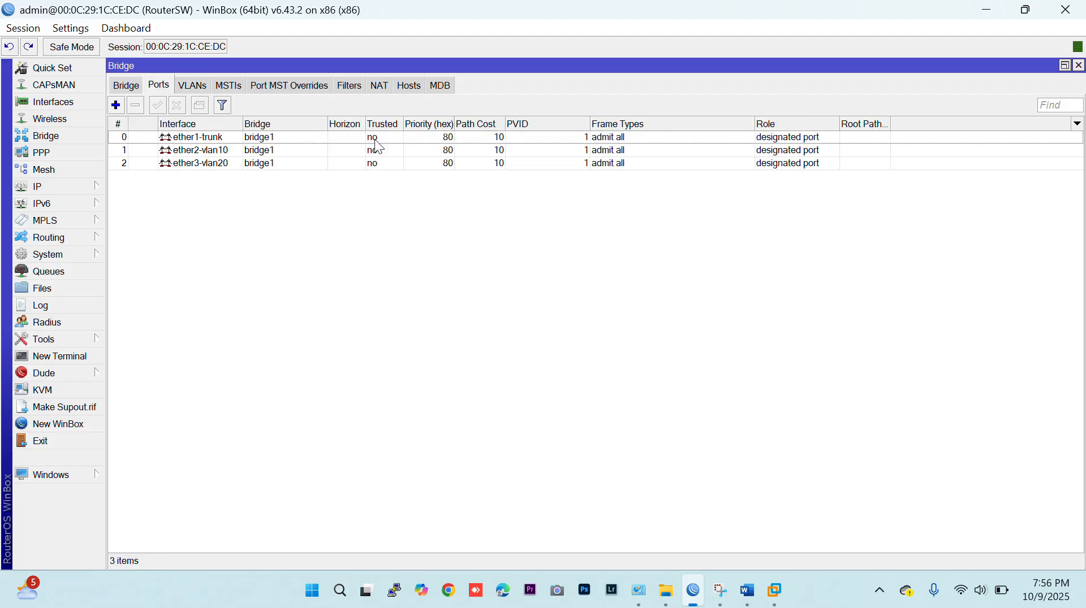
double_click(339, 137)
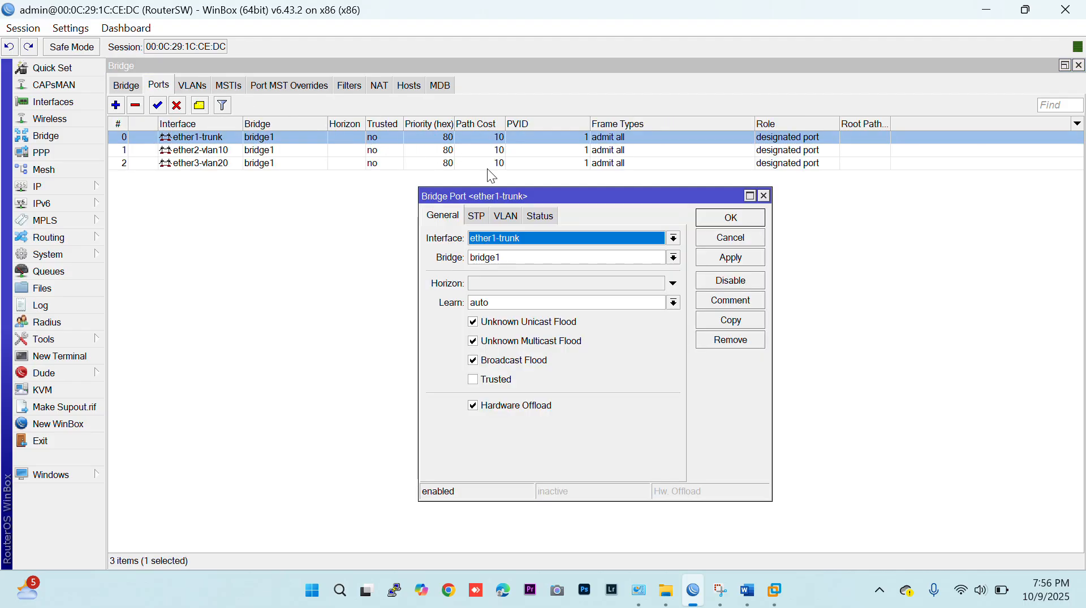
left_click(505, 217)
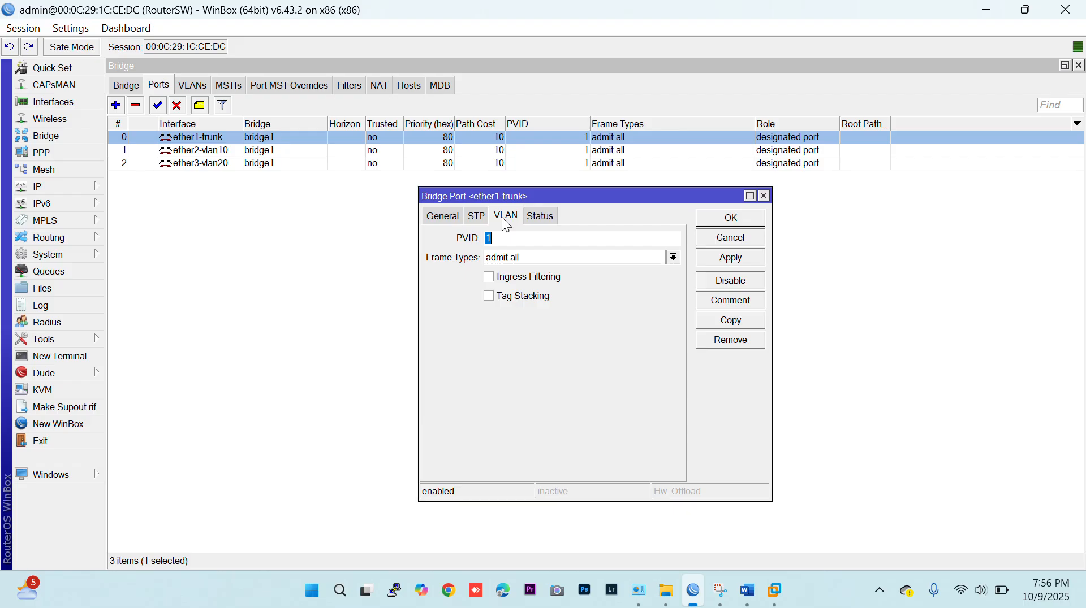
left_click(521, 259)
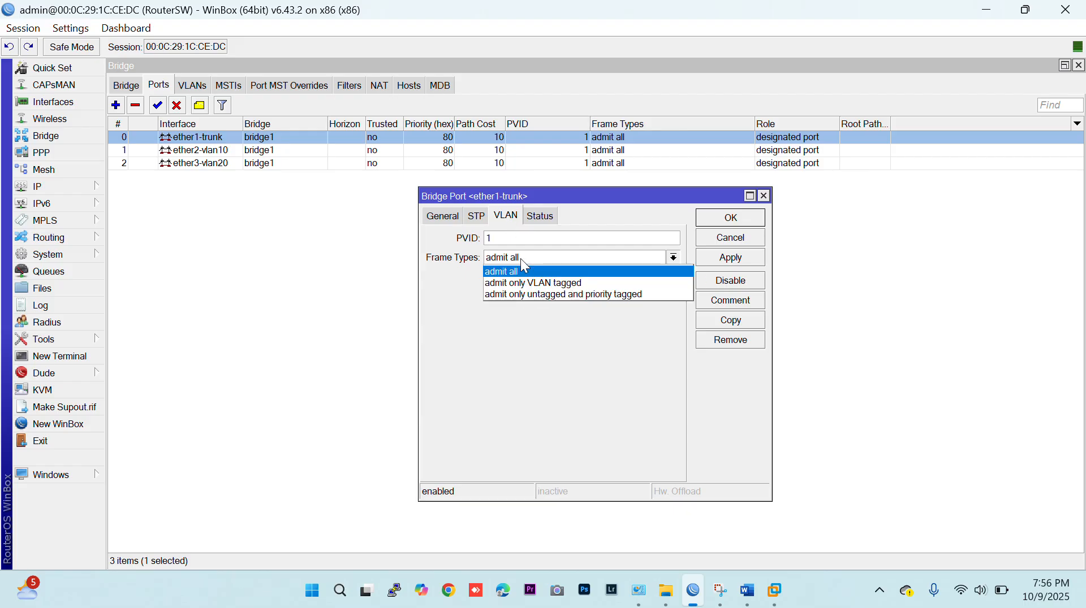
left_click(538, 283)
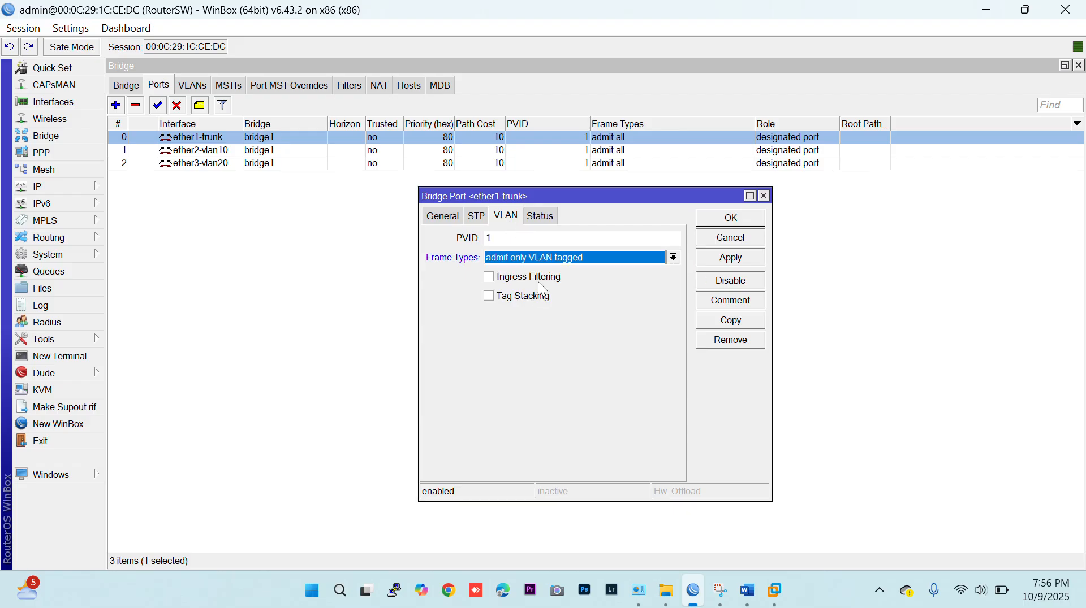
left_click(737, 219)
Set bridge port ether2-vlan10 to PVID 10 and frame types "admit only untagged and priority tagged".
left_click(325, 158)
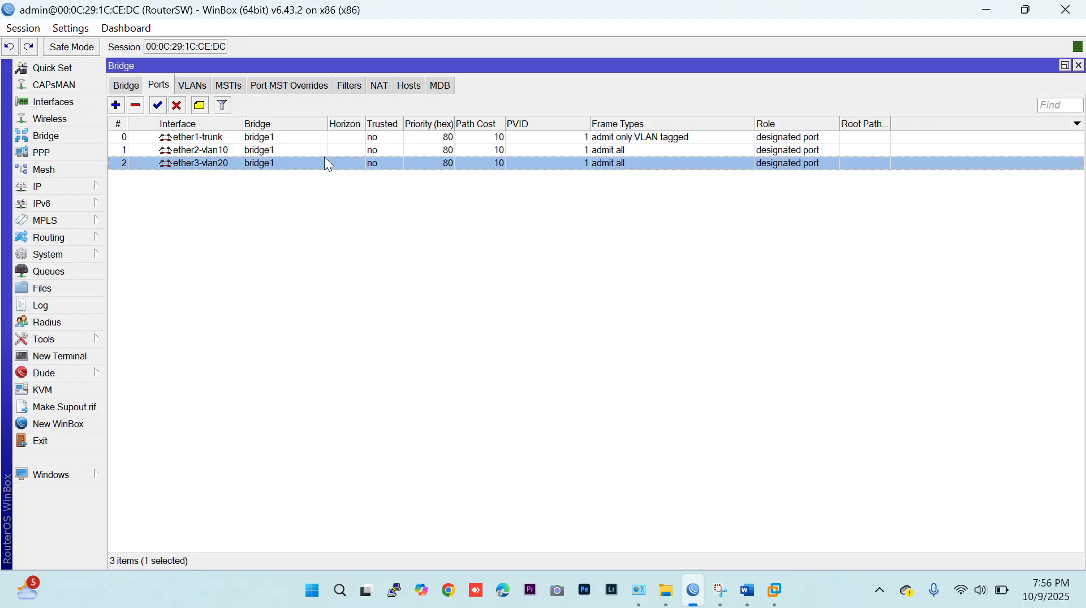
double_click(304, 149)
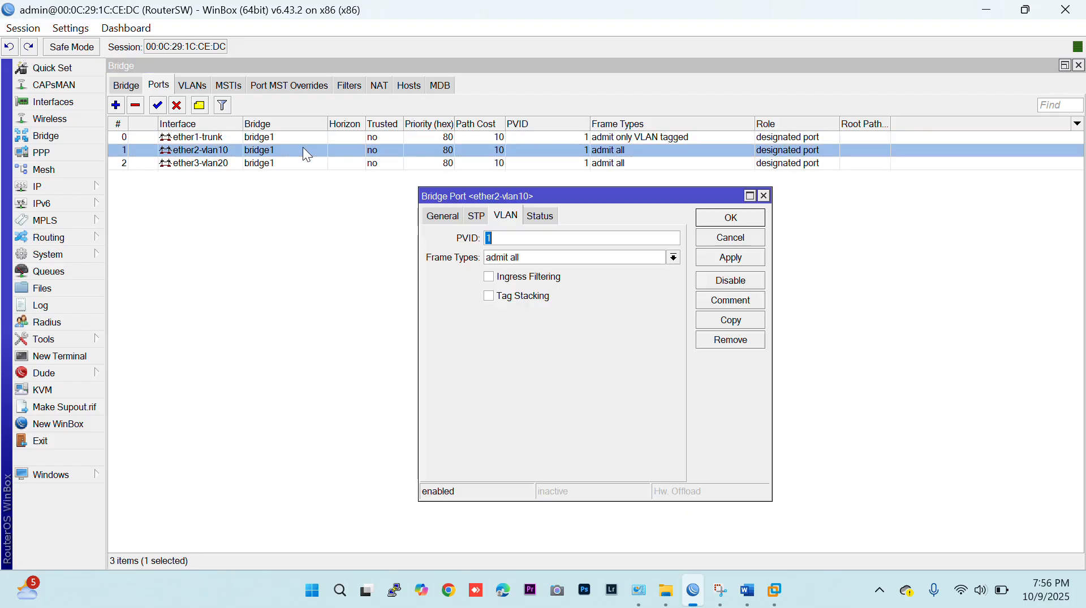
left_click(534, 241)
left_click(538, 258)
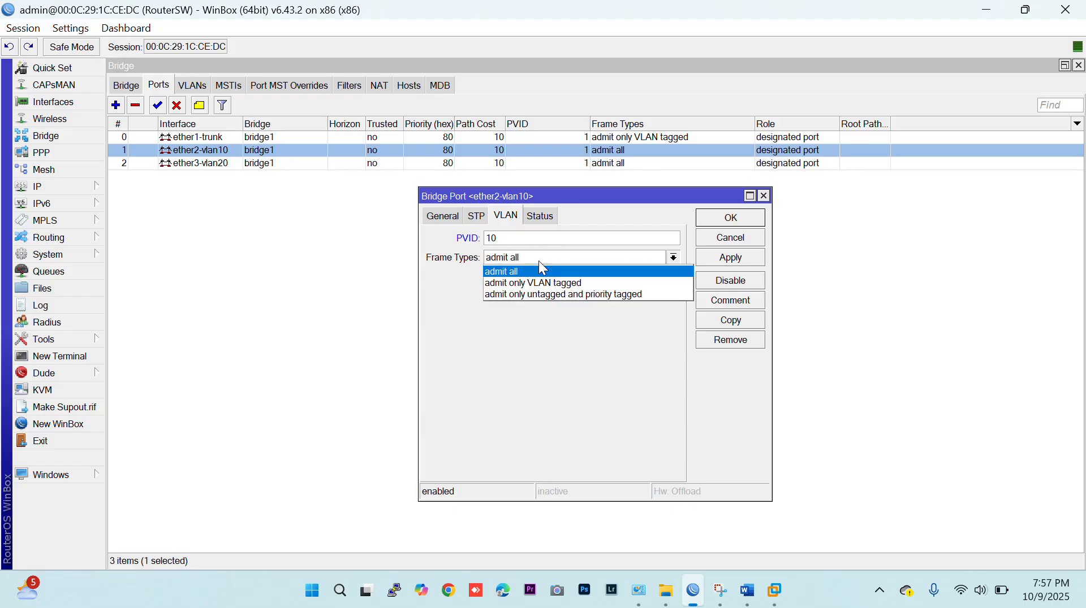
left_click(543, 295)
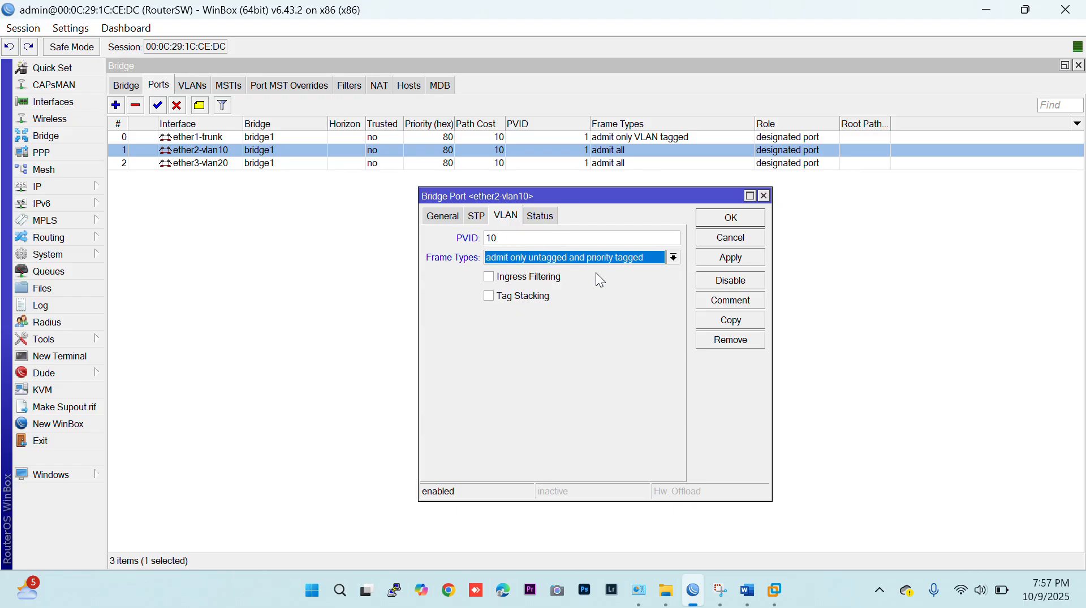
left_click(729, 220)
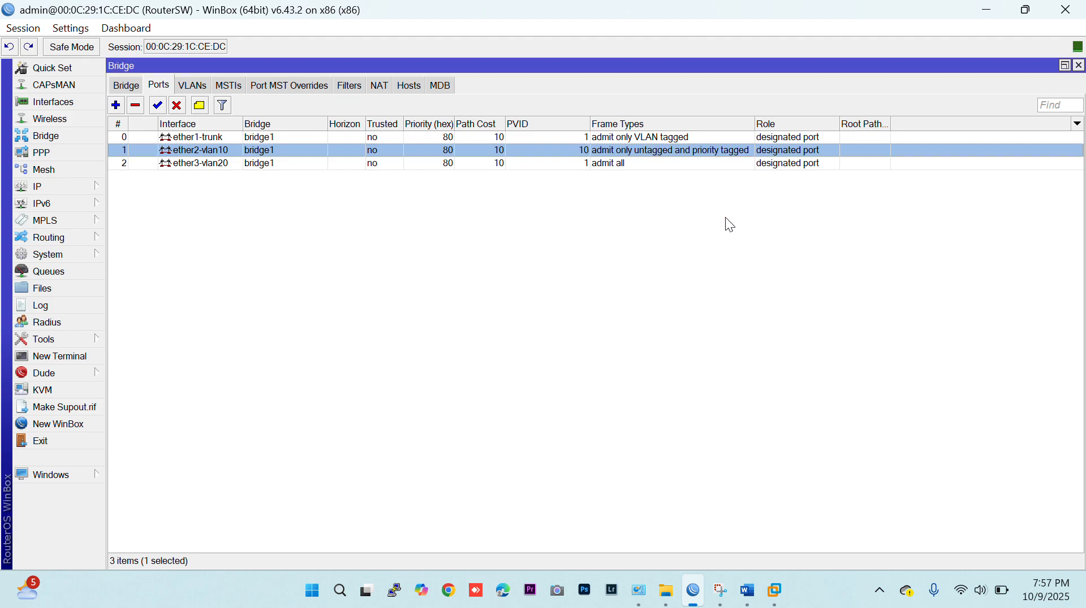
Set bridge port ether3-vlan20 to PVID 20 and frame types "admit only untagged and priority tagged".
double_click(321, 163)
type("20")
left_click(542, 257)
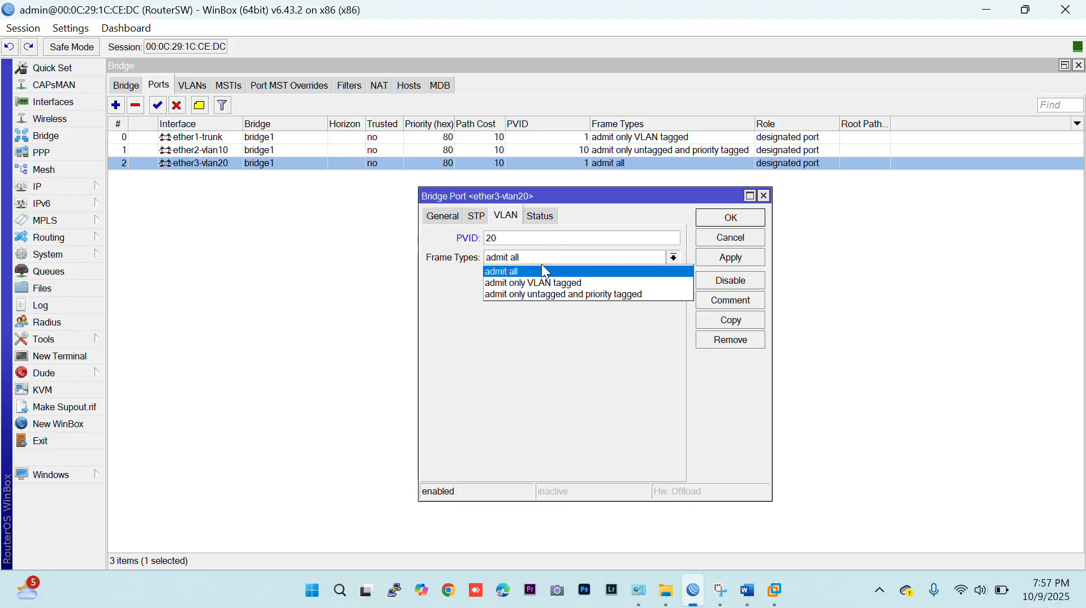
left_click(544, 296)
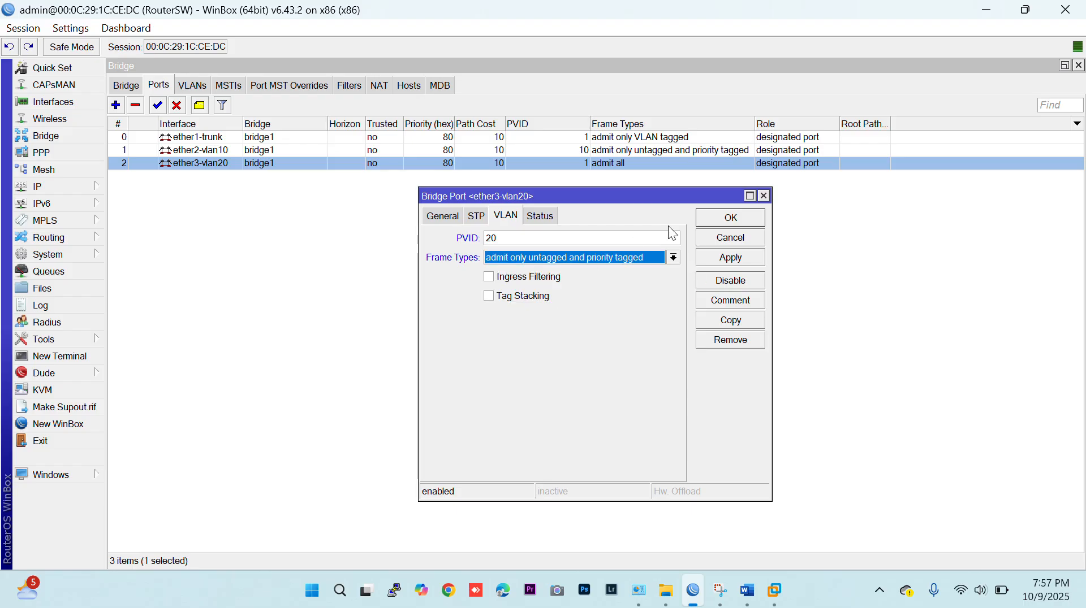
left_click(709, 222)
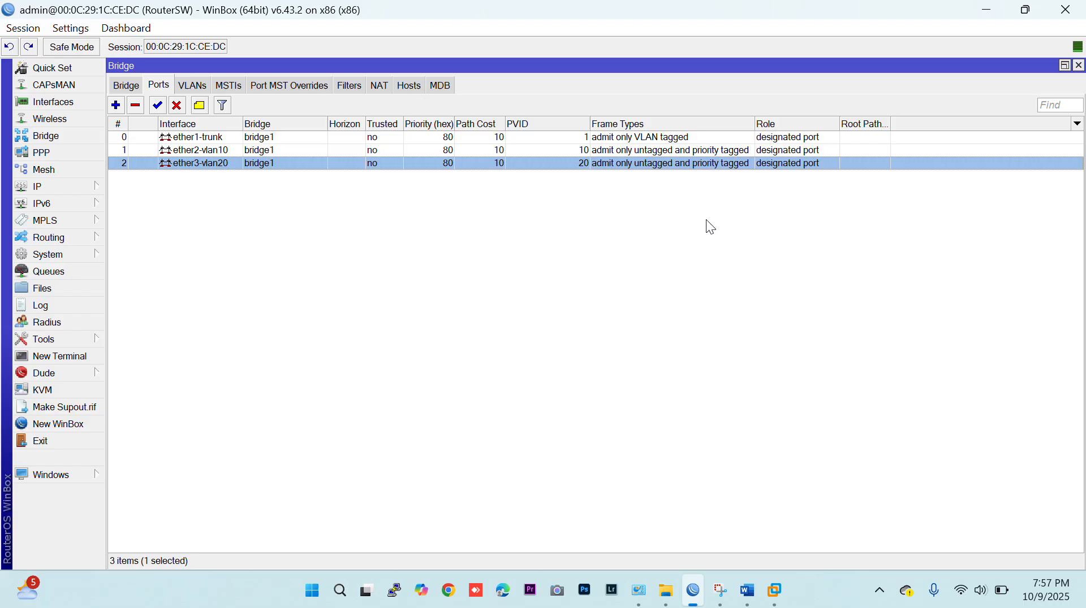
Enable VLAN Filtering on bridge1 and set its frame types to "admit only VLAN tagged".
left_click(126, 85)
double_click(279, 137)
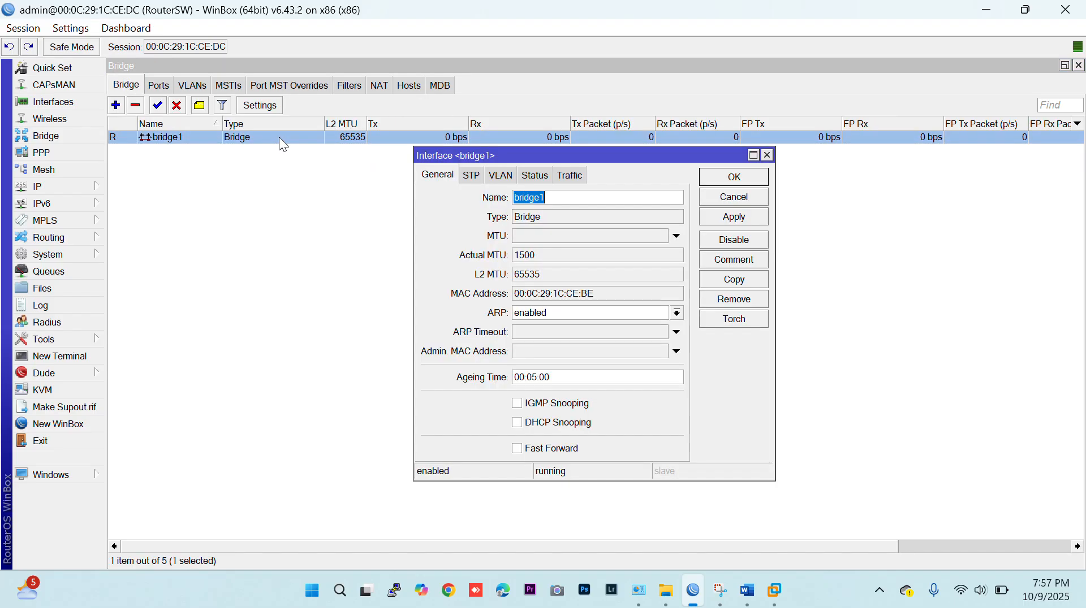
left_click(500, 175)
left_click(527, 199)
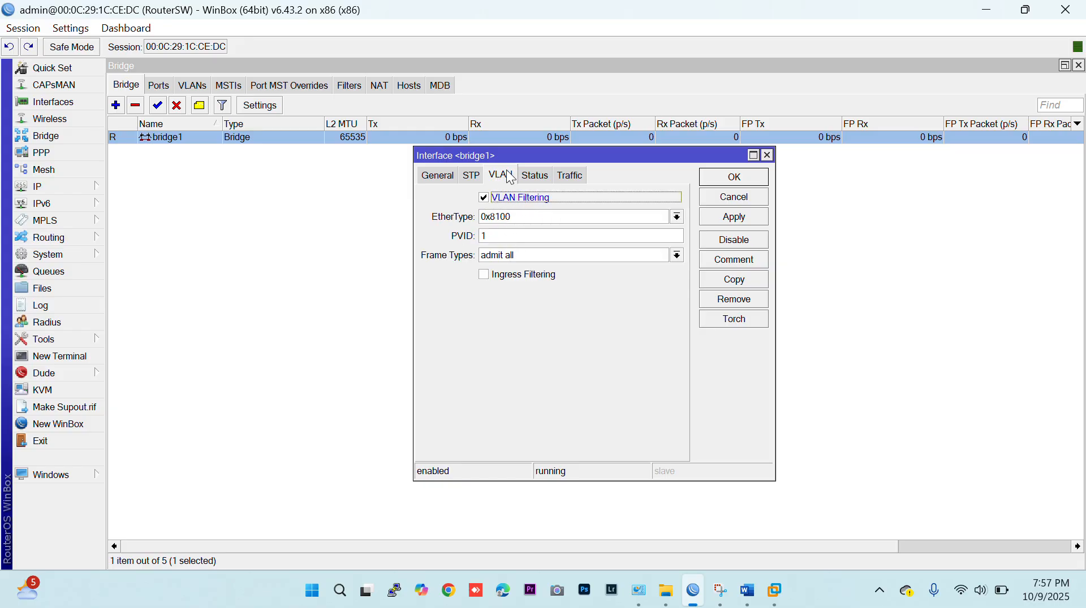
left_click(532, 260)
left_click(534, 279)
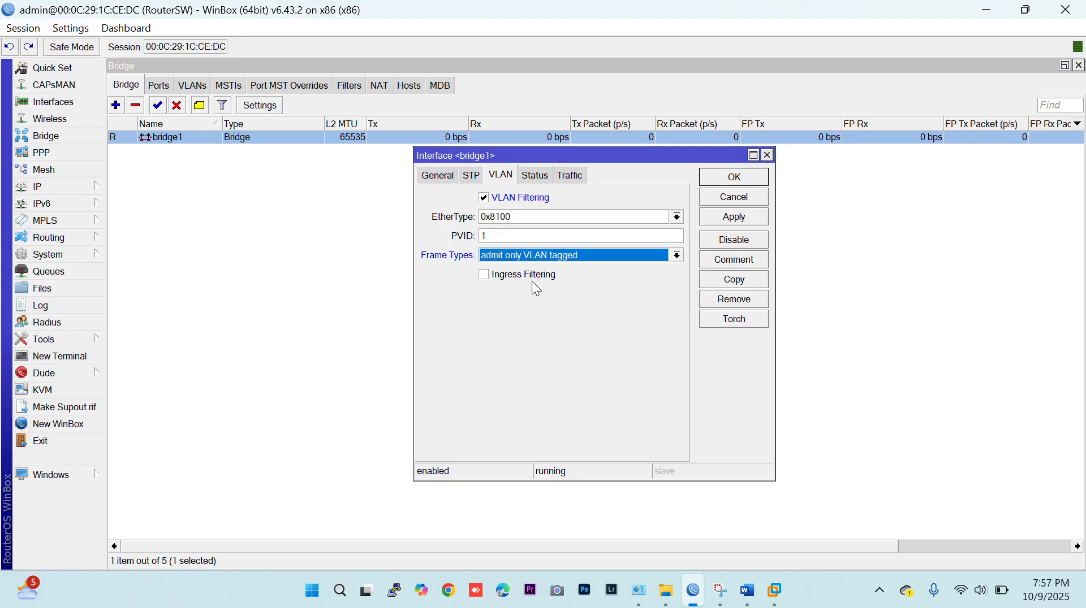
left_click(711, 185)
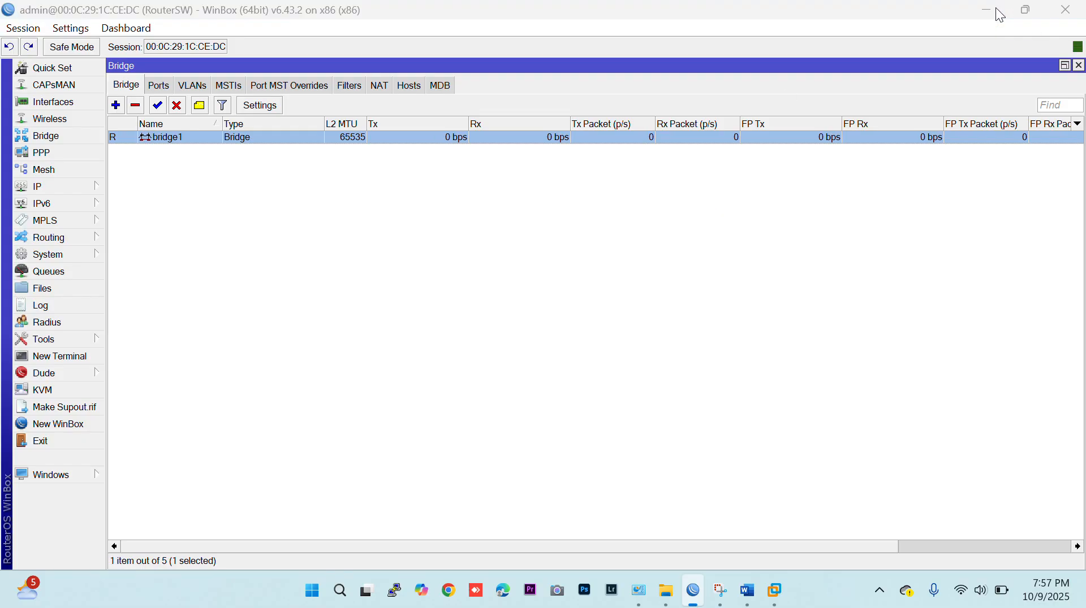
Switch to VMware Workstation and power on the RouterUtama virtual machine.
left_click(999, 16)
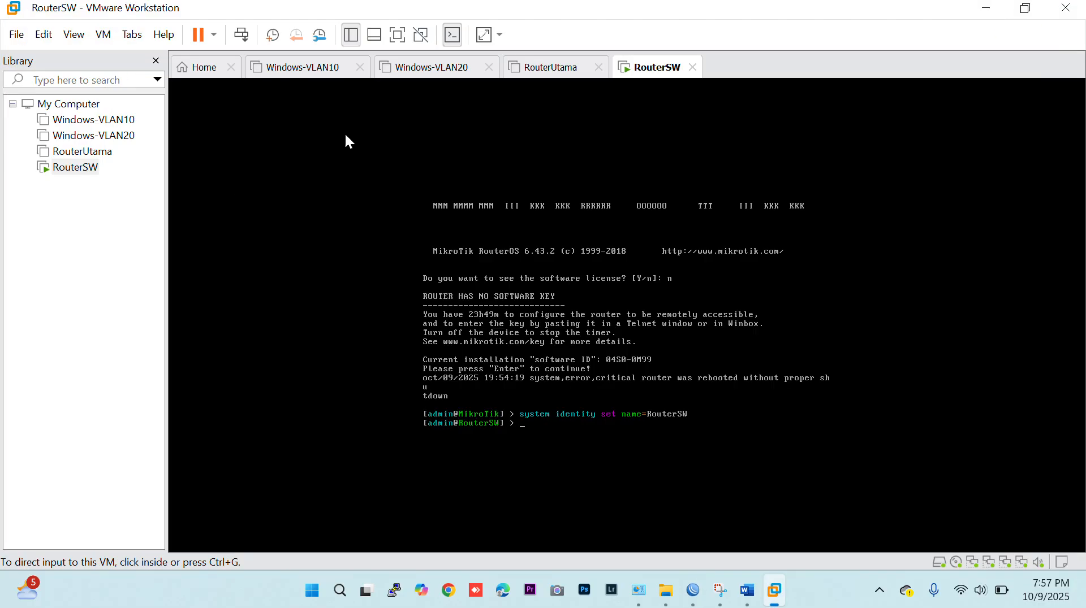
left_click(101, 151)
left_click(214, 128)
Power on the Windows-VLAN20 and Windows-VLAN10 virtual machines.
left_click(85, 141)
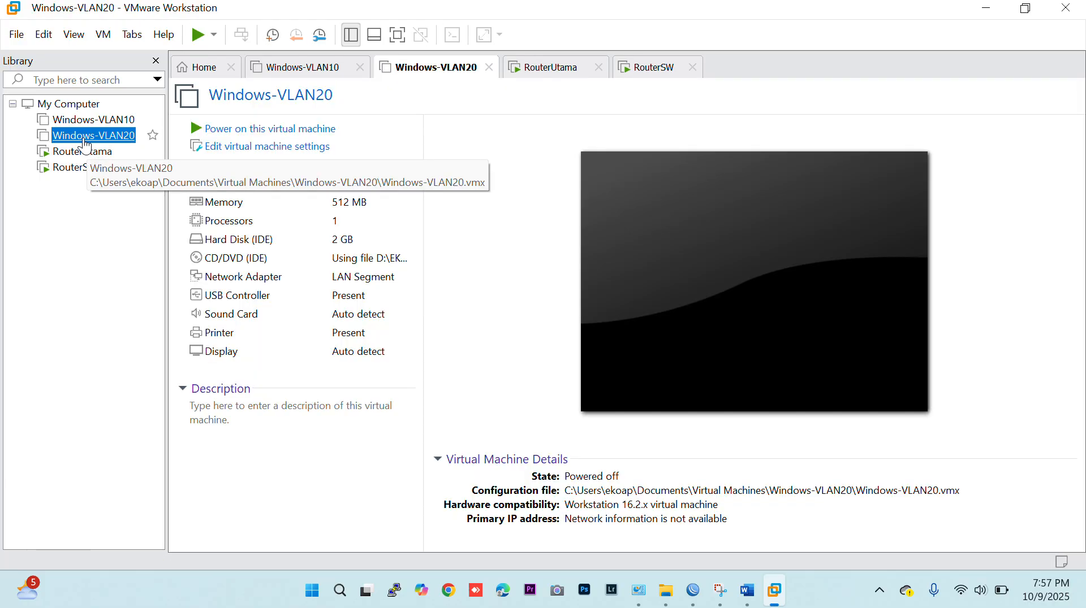
left_click(244, 130)
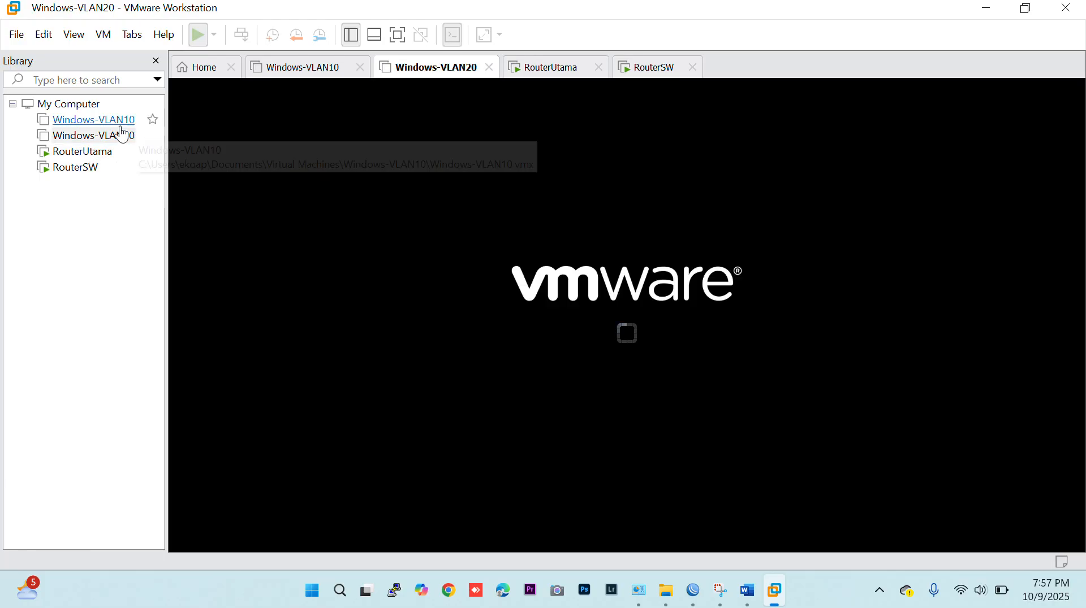
left_click(96, 120)
left_click(271, 132)
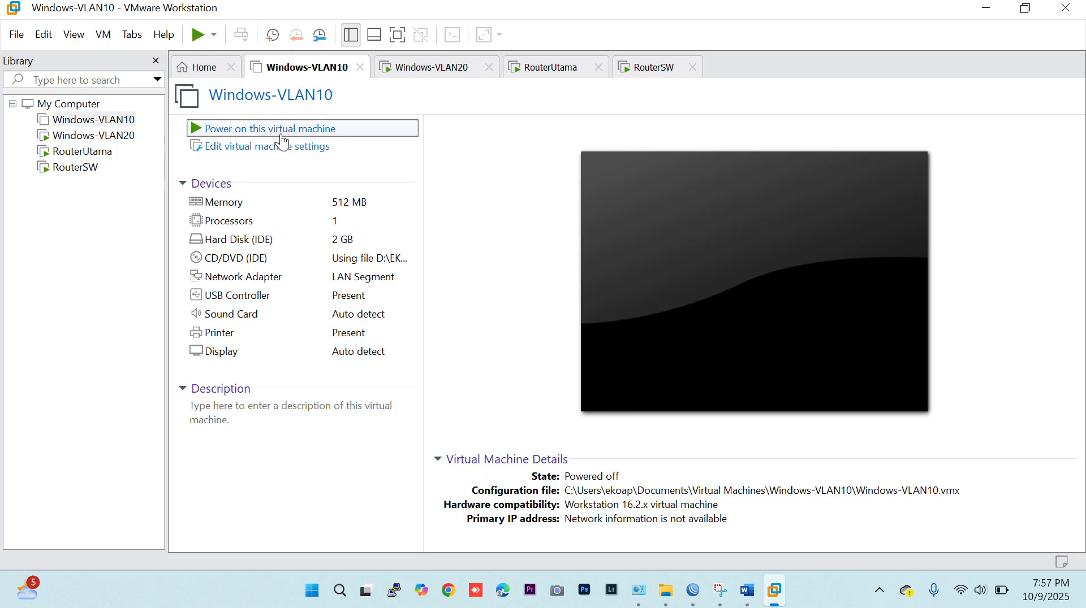
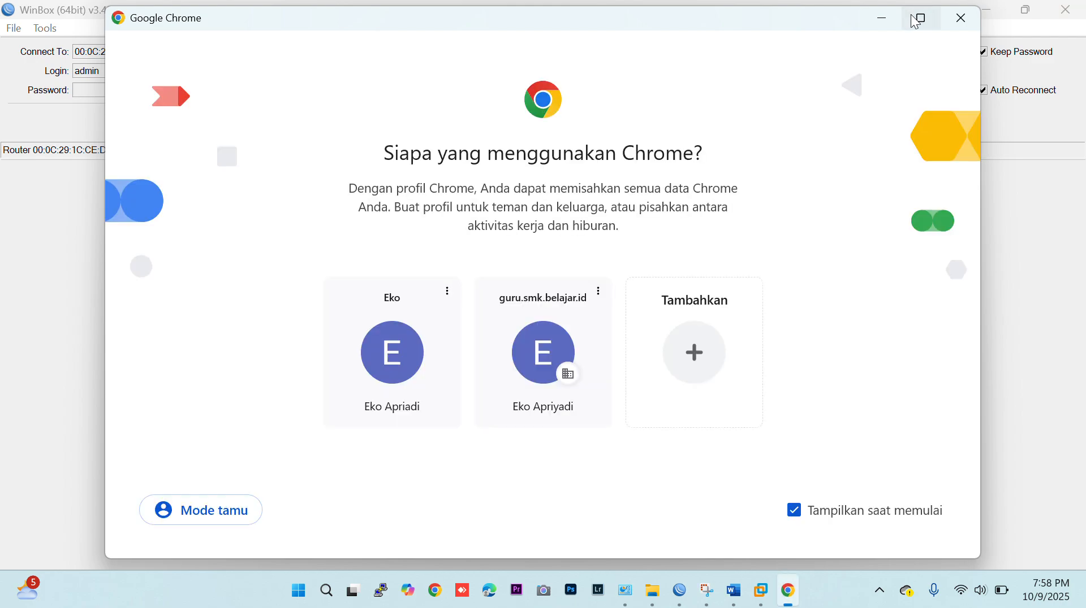
Launch Chrome with the first saved profile and check the network topology diagram in Word.
left_click(914, 22)
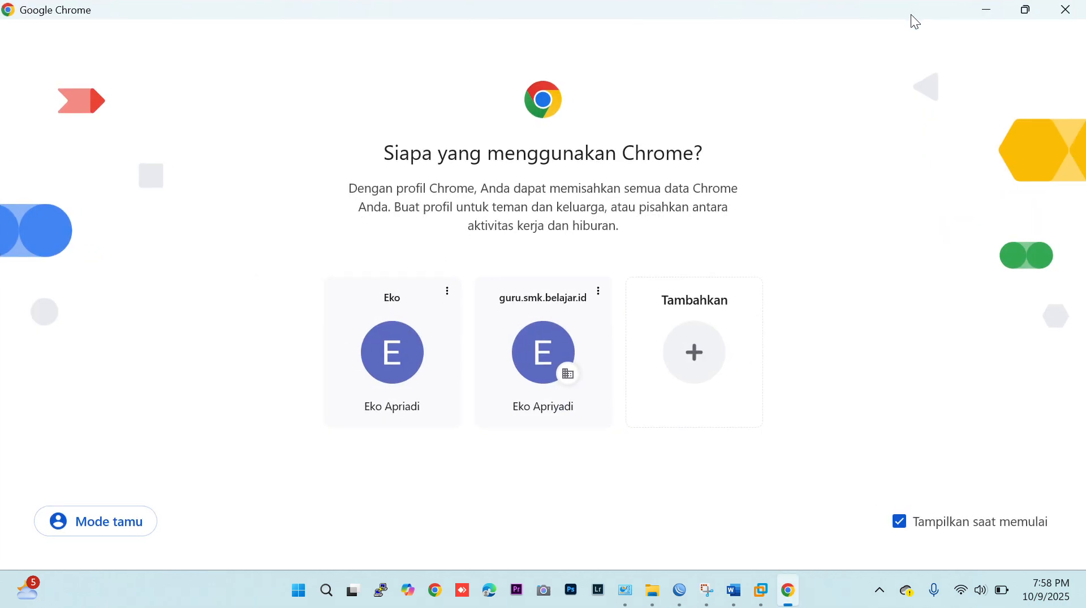
left_click(408, 357)
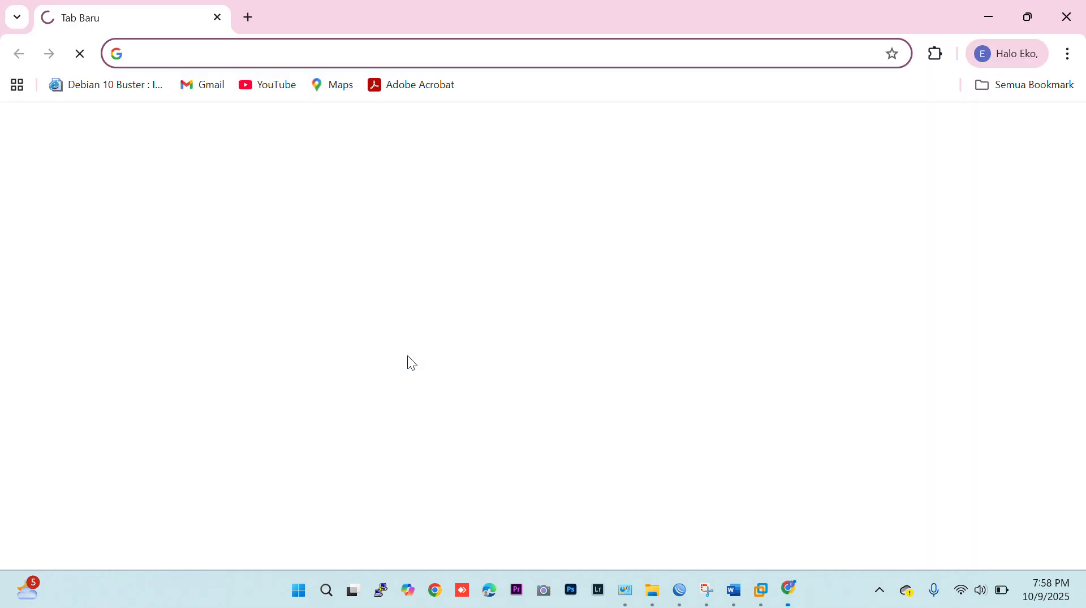
left_click(734, 590)
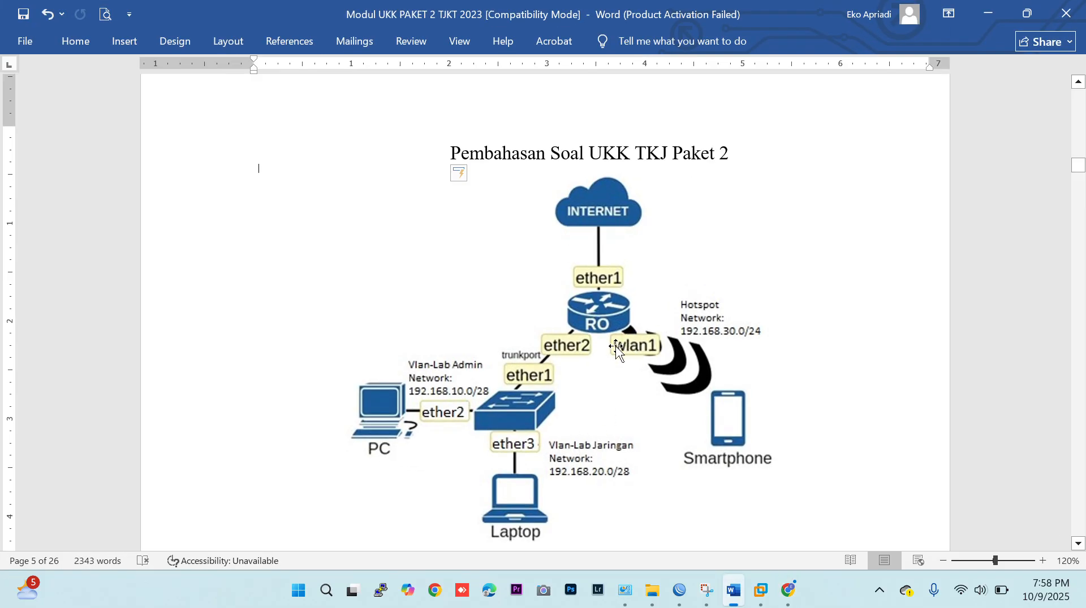
left_click(787, 590)
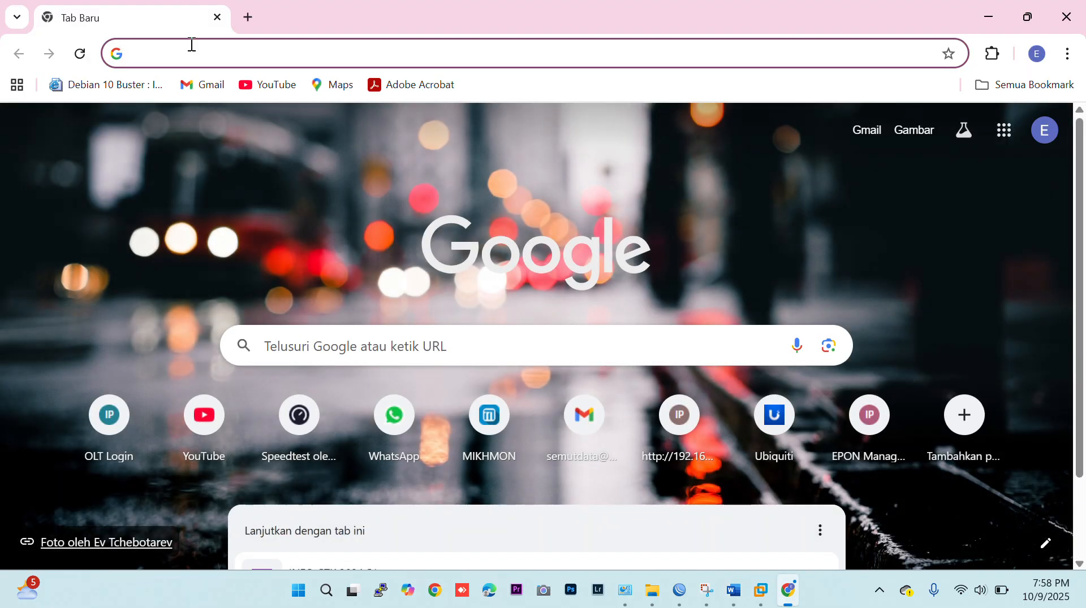
Load the hotspot gateway address 192.168.30.1 in the browser and reload the page.
type("1")
type("92,")
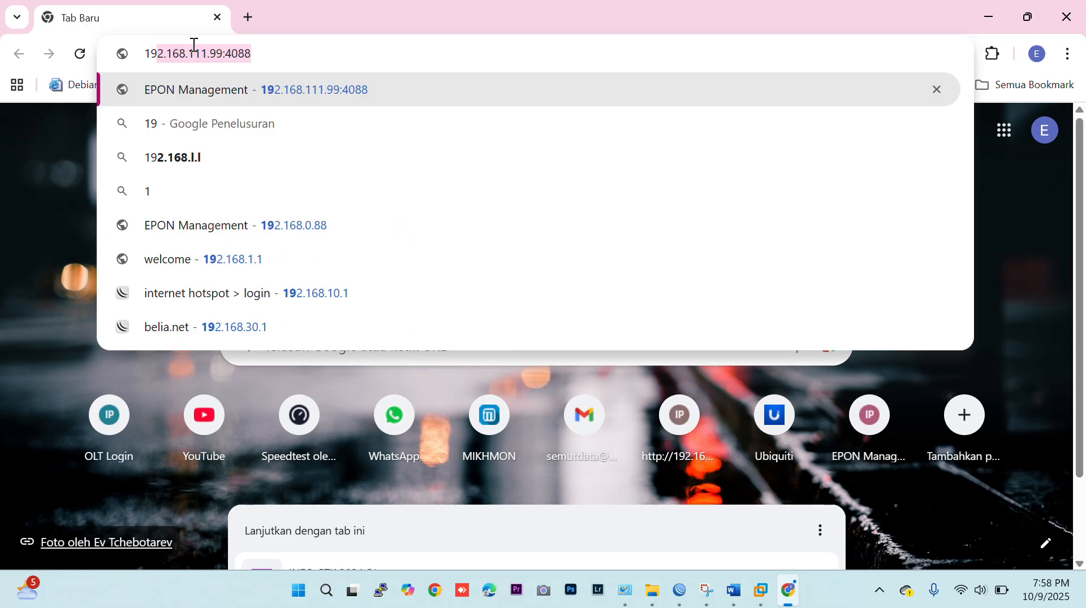
key("BackSpace")
type(".168.3")
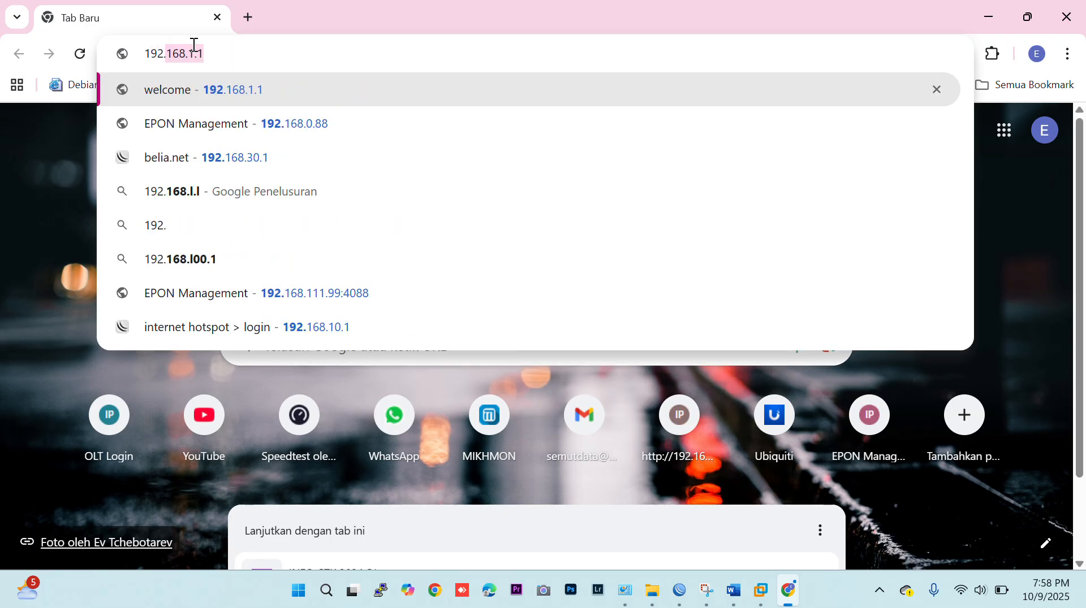
type("0.1")
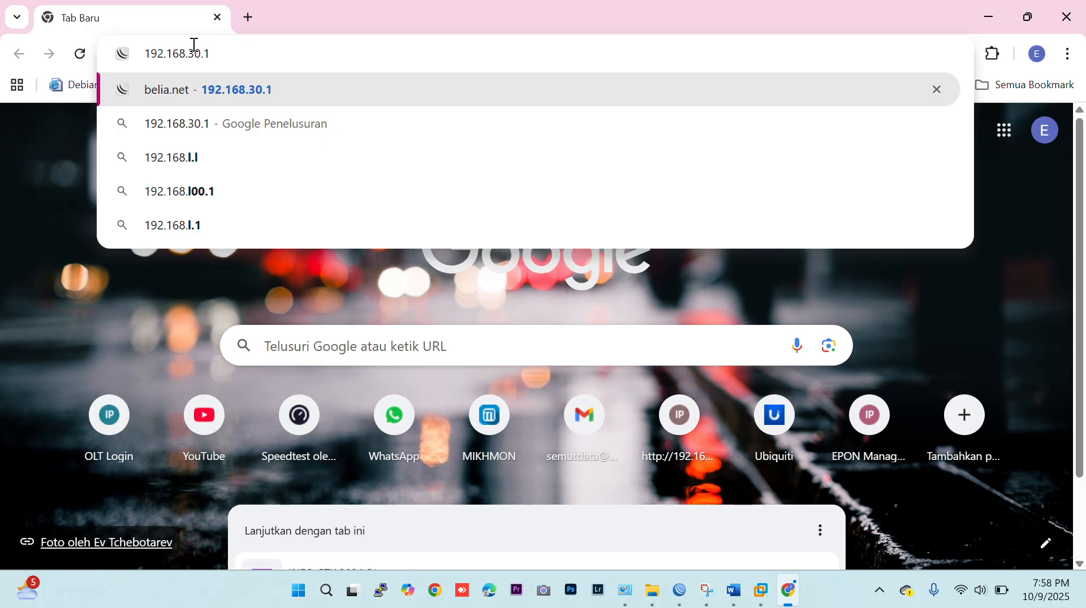
key("Return")
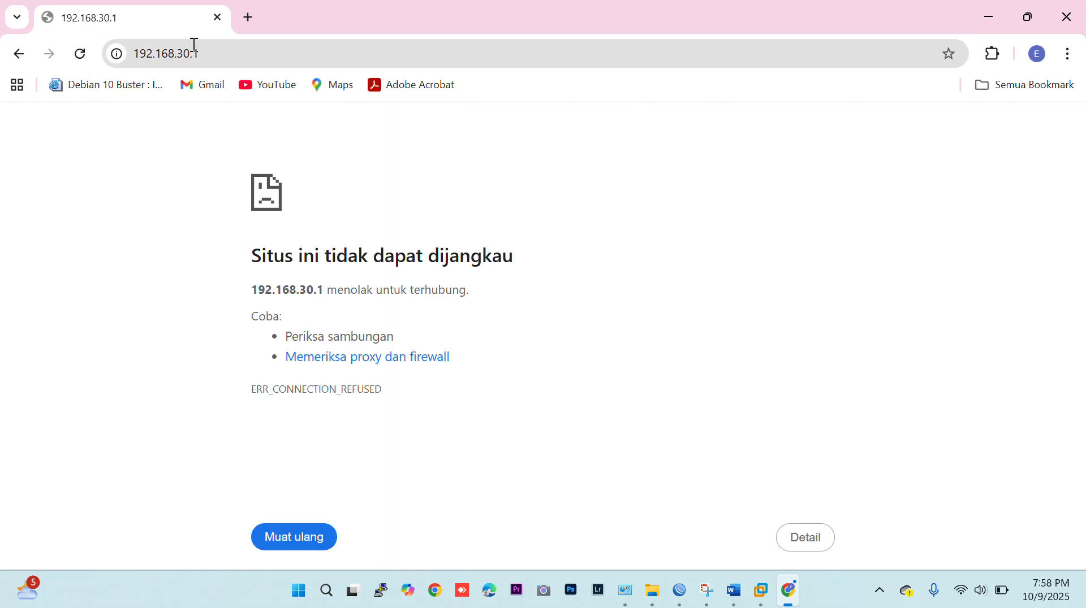
key("F5")
Switch to Network Connections and examine the connection details of the VMware VMnet1 adapter (Ethernet 4).
mouse_move(617, 584)
left_click(650, 487)
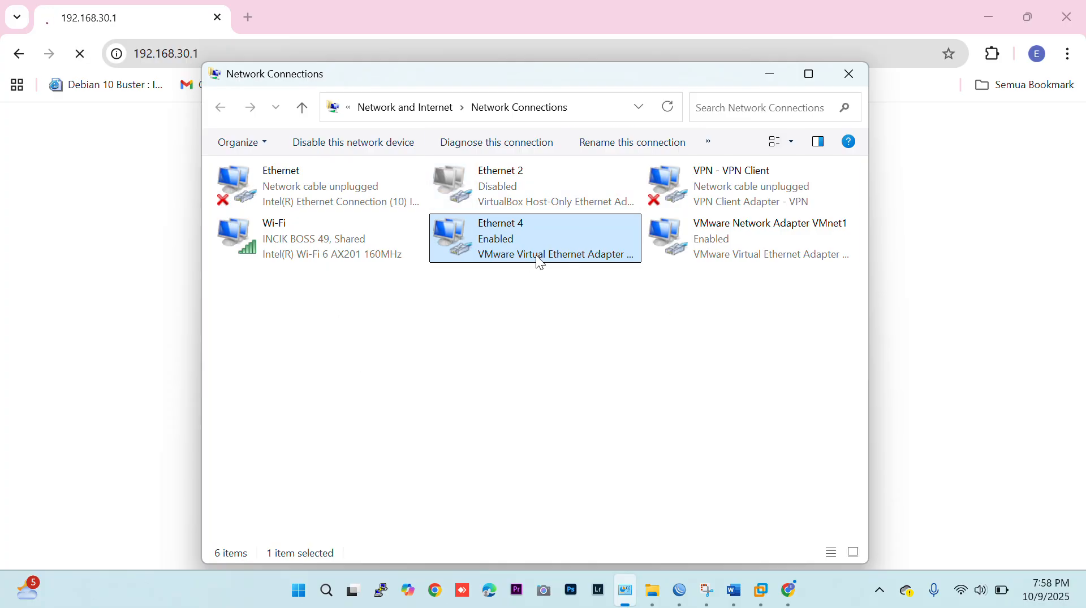
double_click(531, 234)
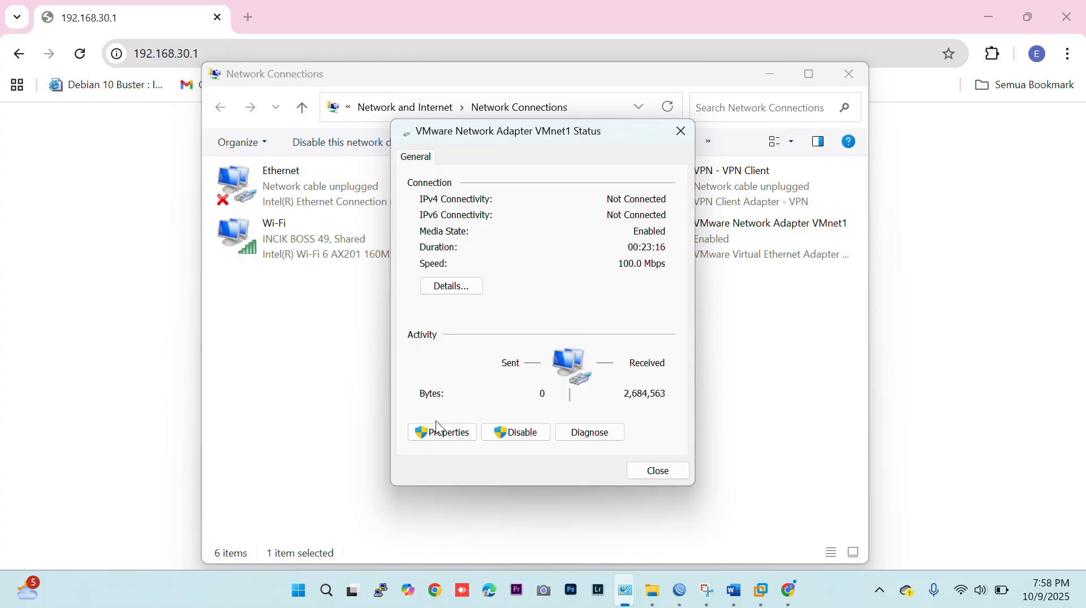
left_click(452, 291)
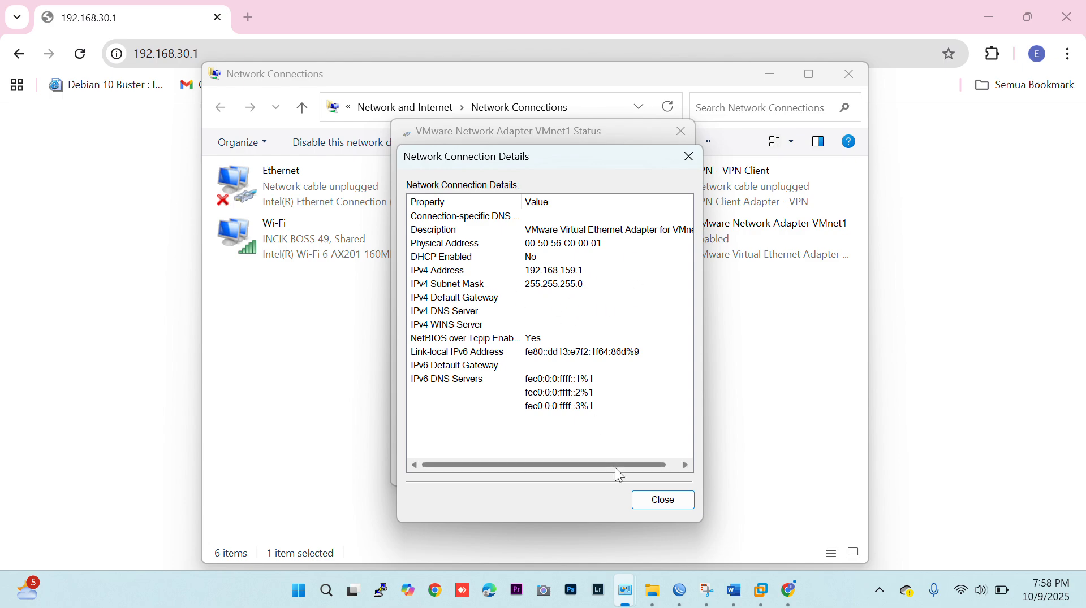
left_click(658, 506)
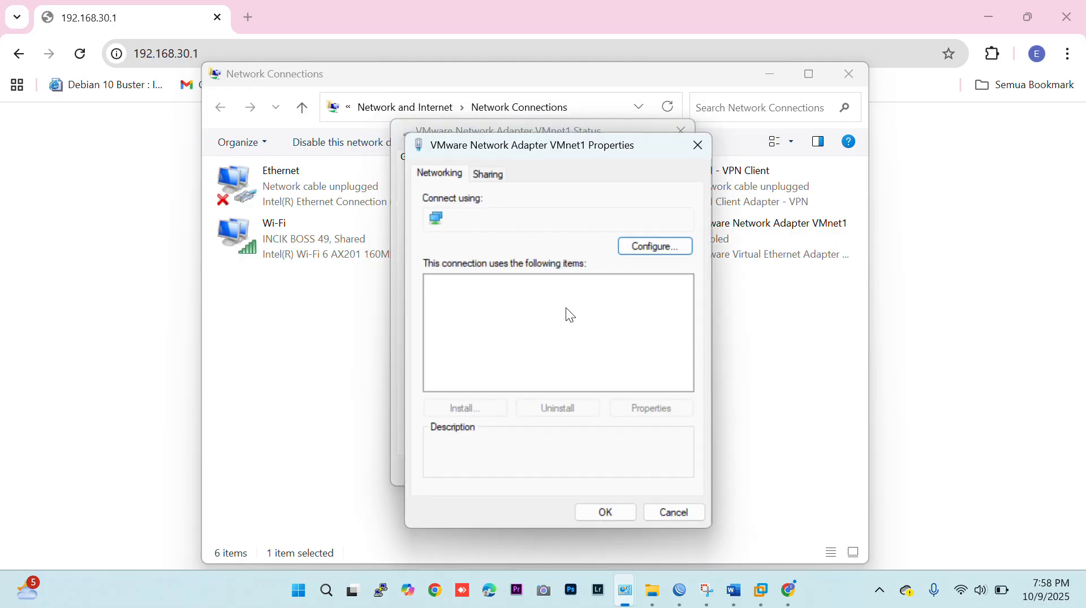
Set the VMnet1 adapter's IPv4 properties to obtain the IP address and DNS server address automatically.
left_click(599, 328)
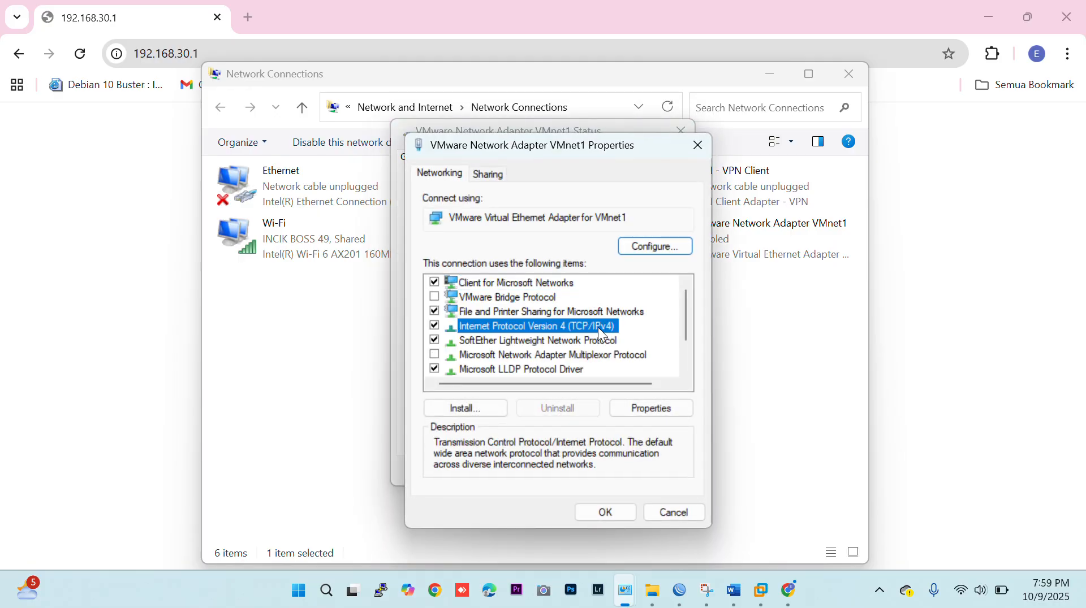
left_click(642, 410)
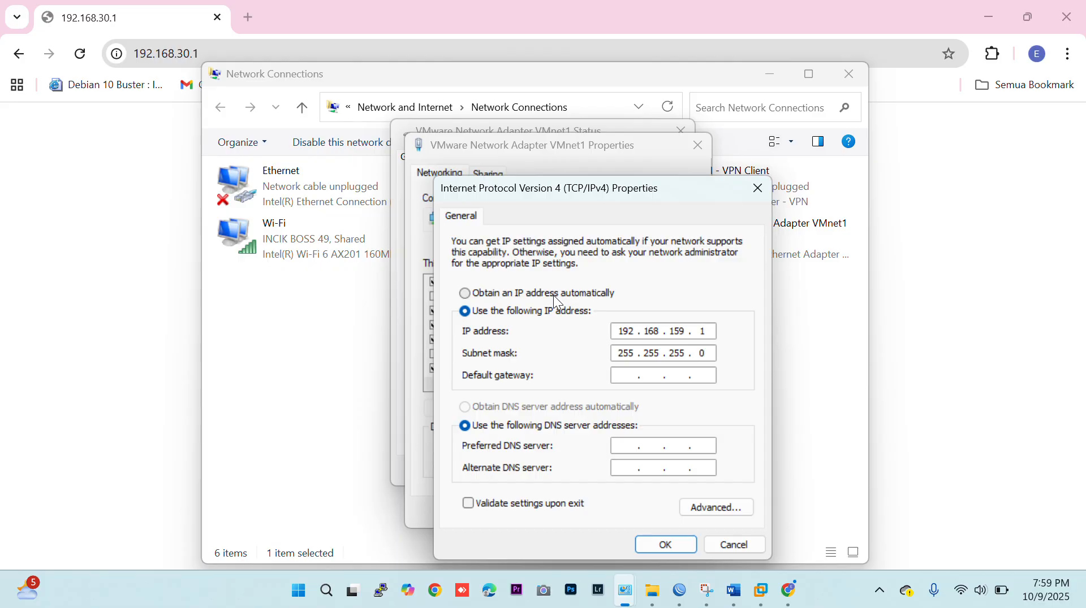
left_click(553, 294)
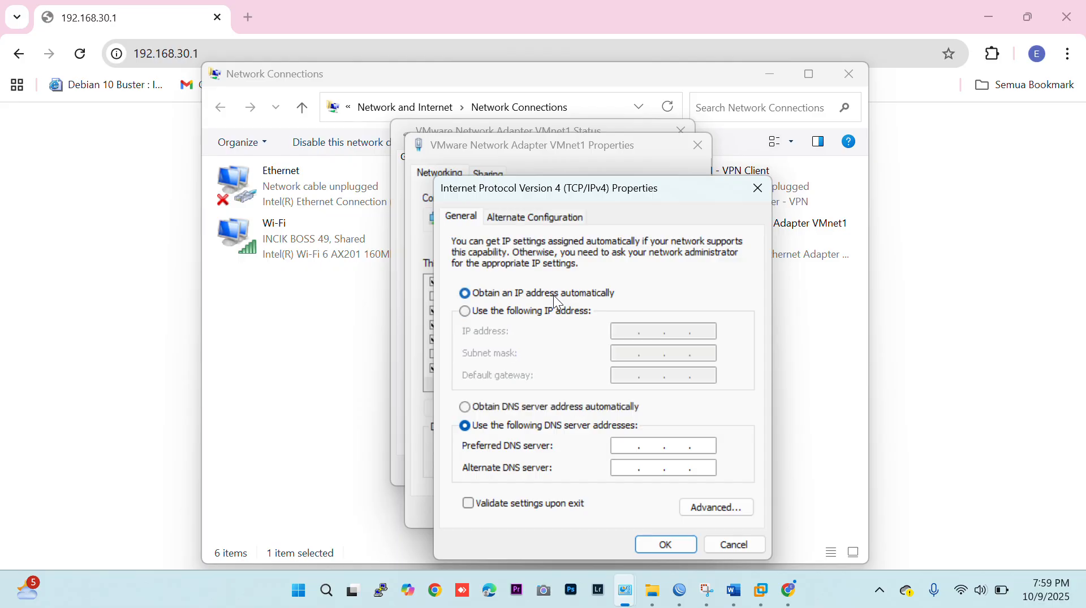
left_click(505, 409)
left_click(666, 545)
left_click(605, 512)
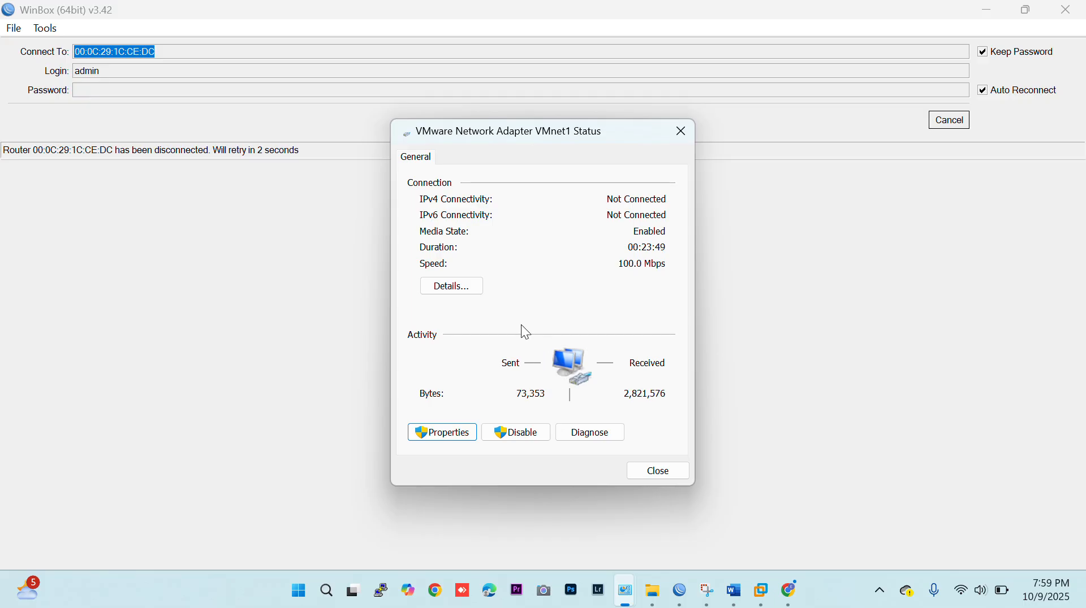
Examine the VMnet1 adapter's connection details and compare them with the hotspot network in the Word topology diagram.
left_click(452, 286)
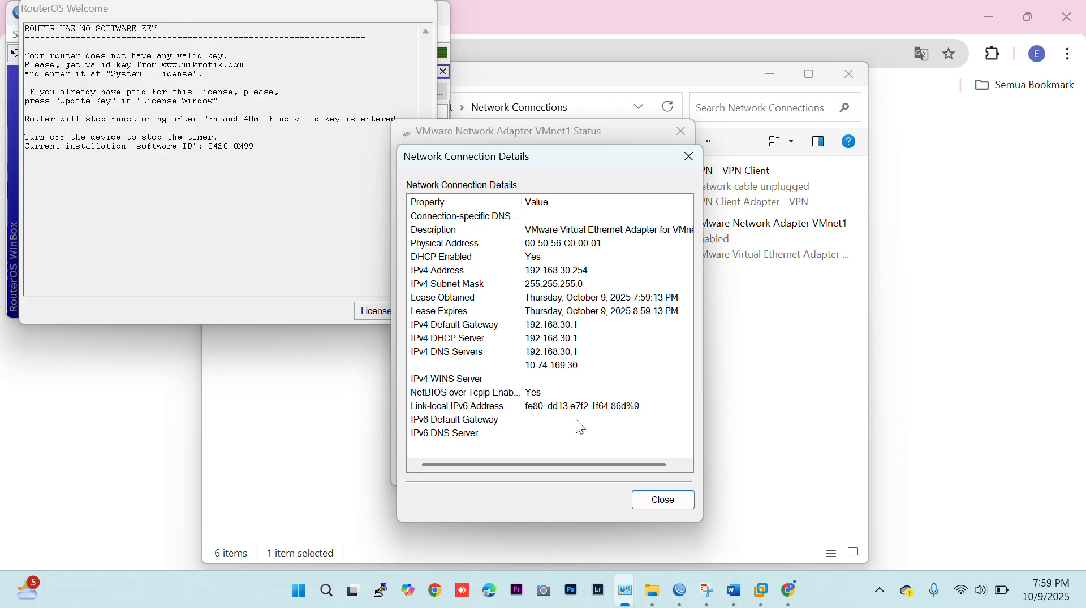
left_click(734, 599)
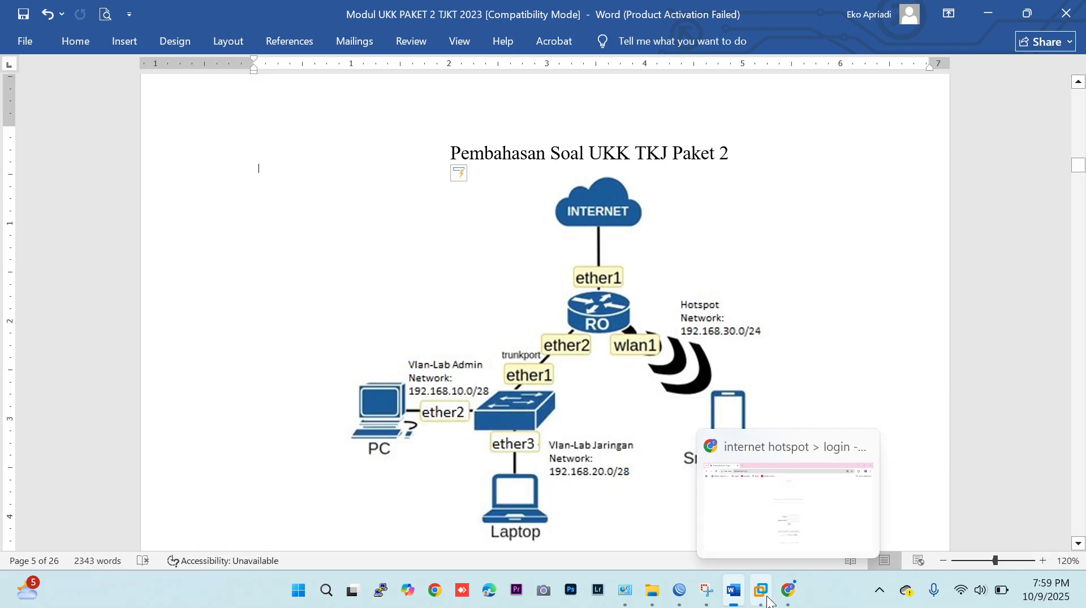
mouse_move(684, 600)
mouse_move(628, 602)
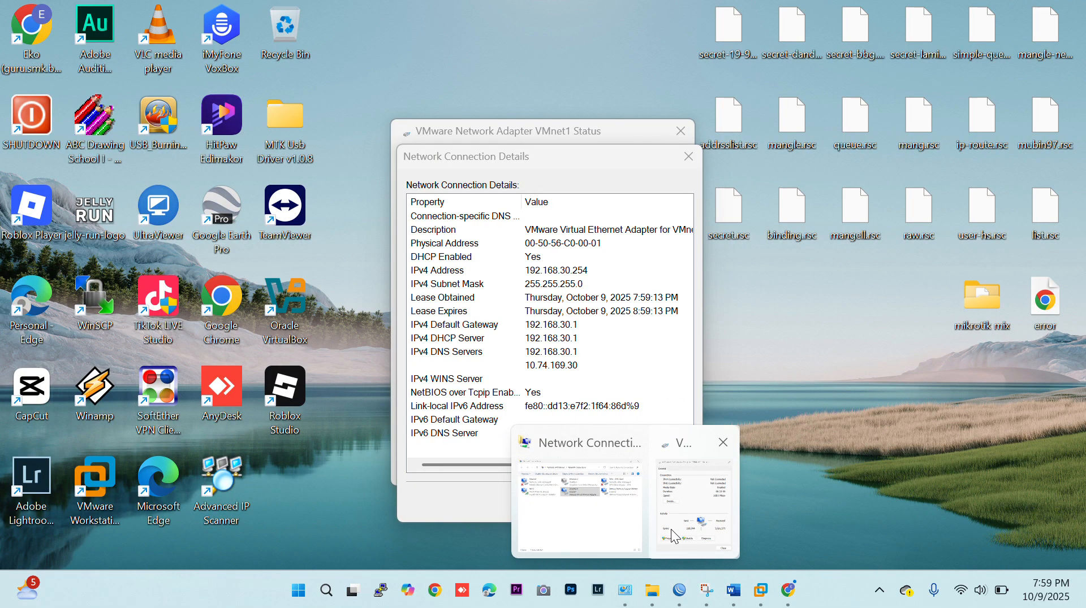
left_click(671, 529)
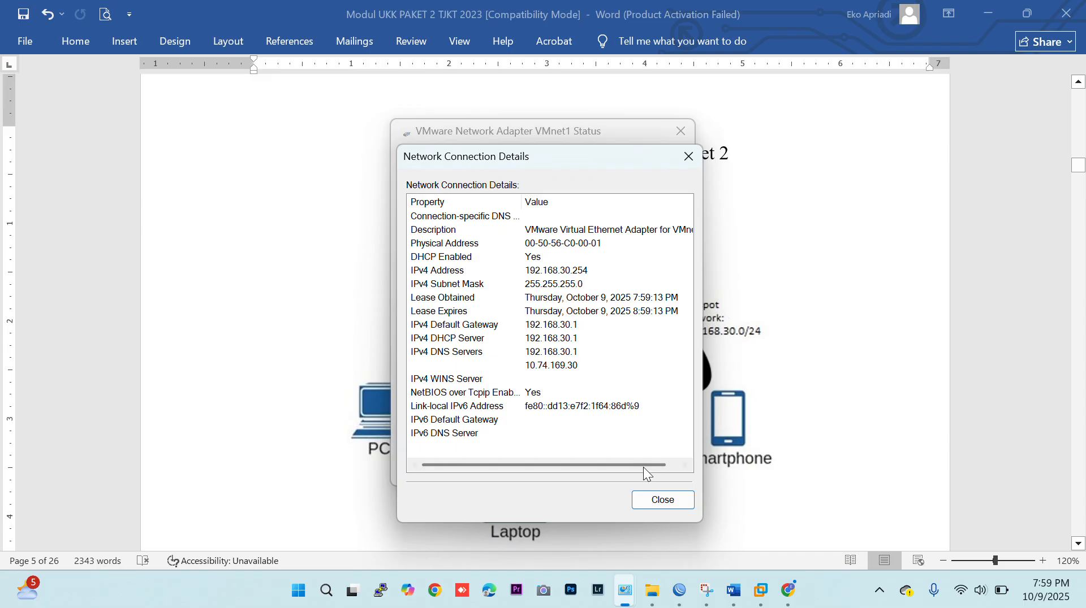
left_click(662, 500)
left_click(657, 472)
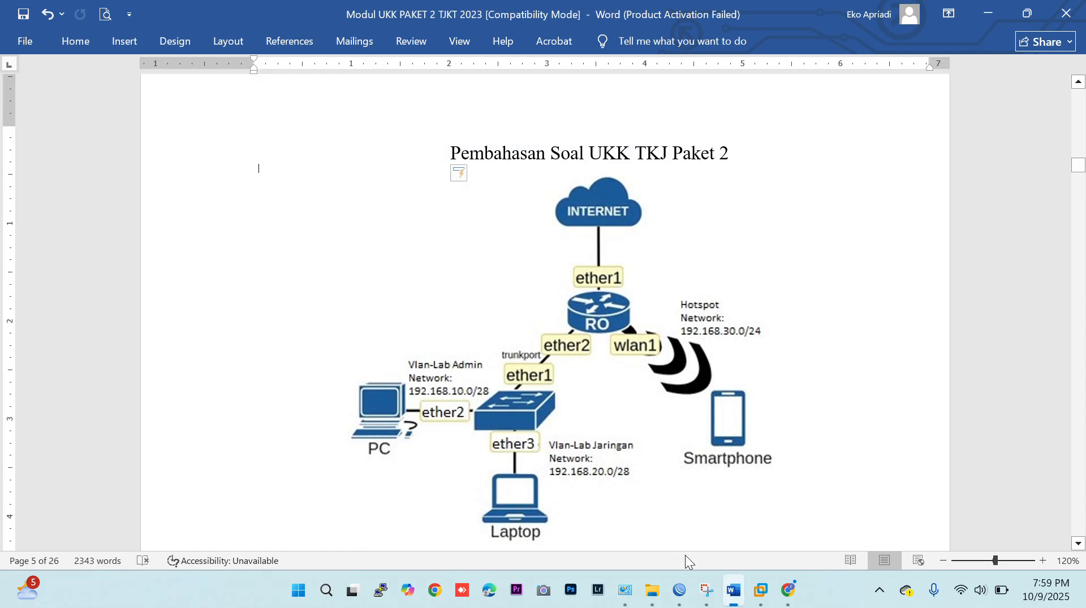
Return to Chrome and open the hotspot login page through 192.168.30.1.
left_click(791, 593)
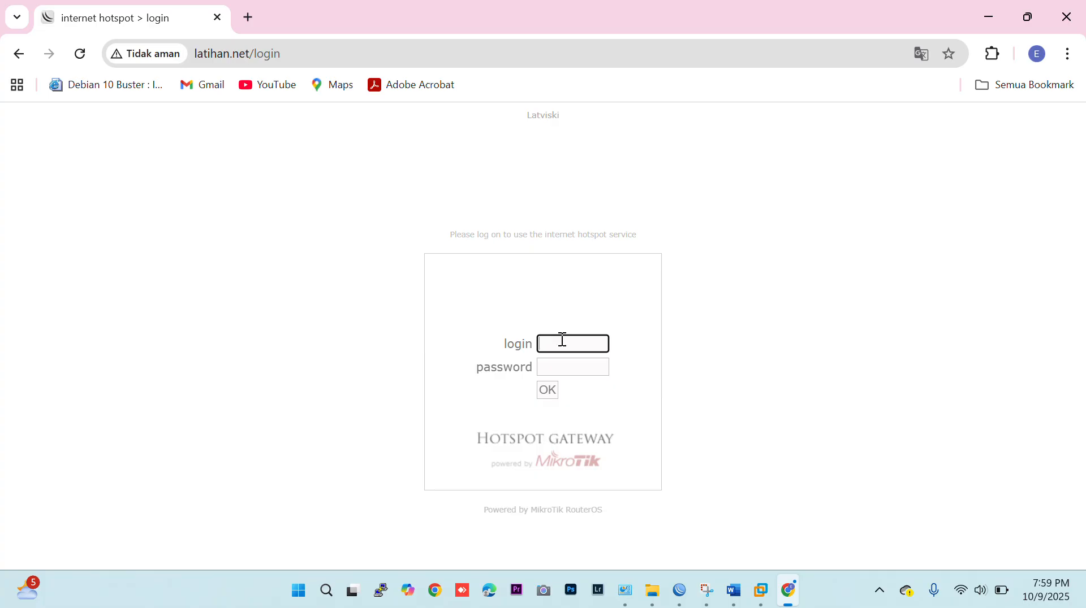
left_click(213, 58)
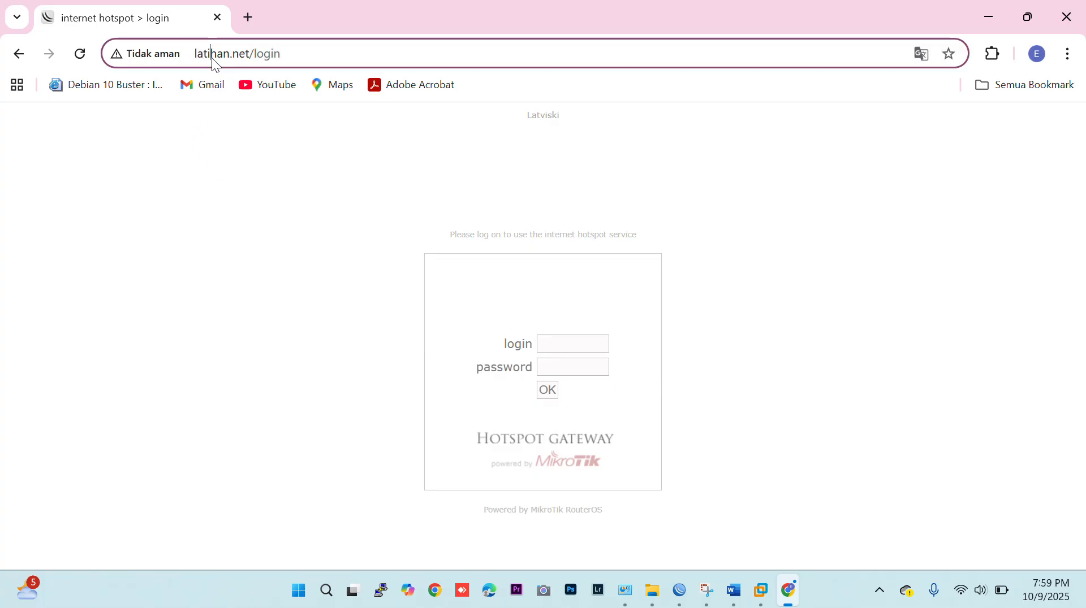
type("192.168.30")
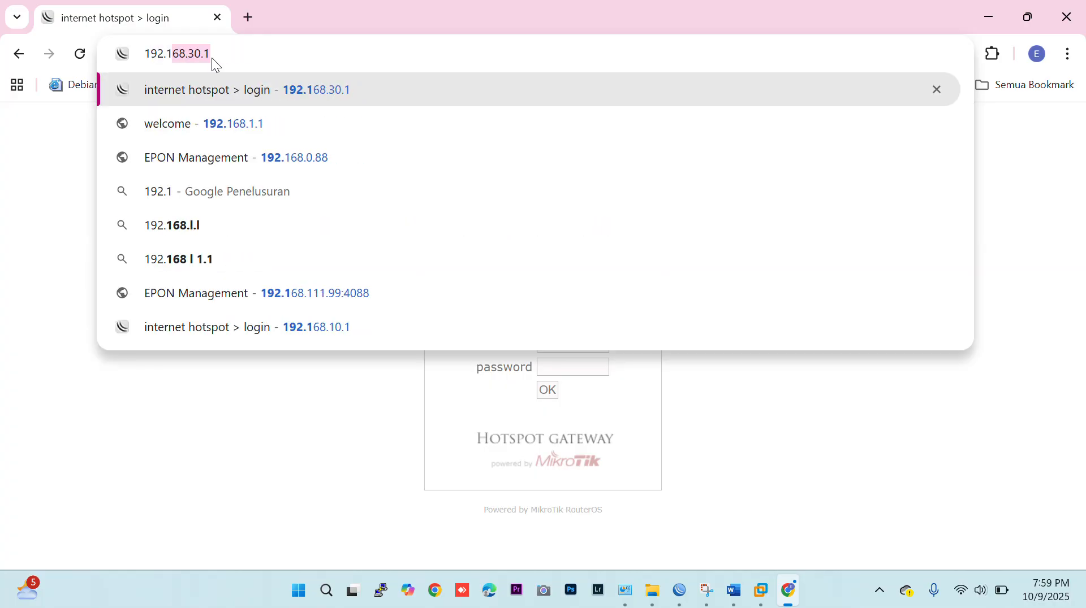
type(".1")
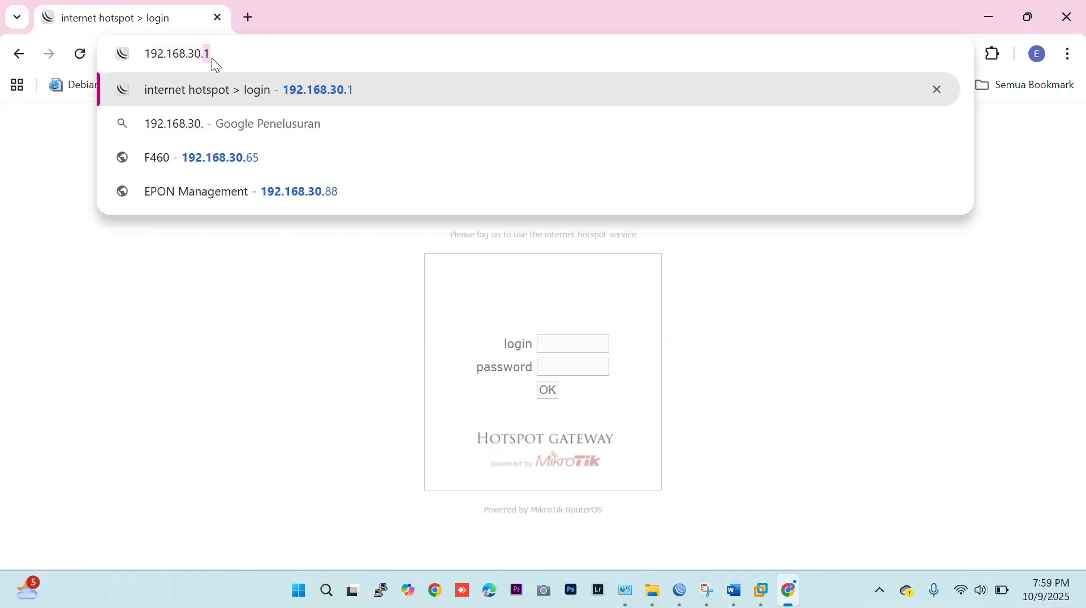
key("Return")
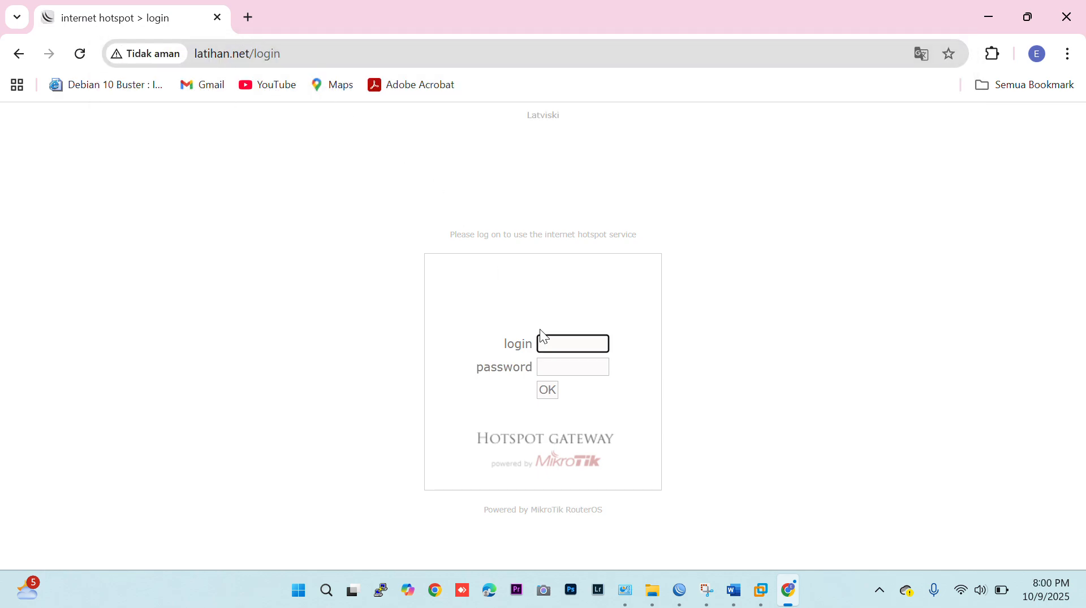
Log in to the MikroTik hotspot by entering the login name and the account password.
type("1234")
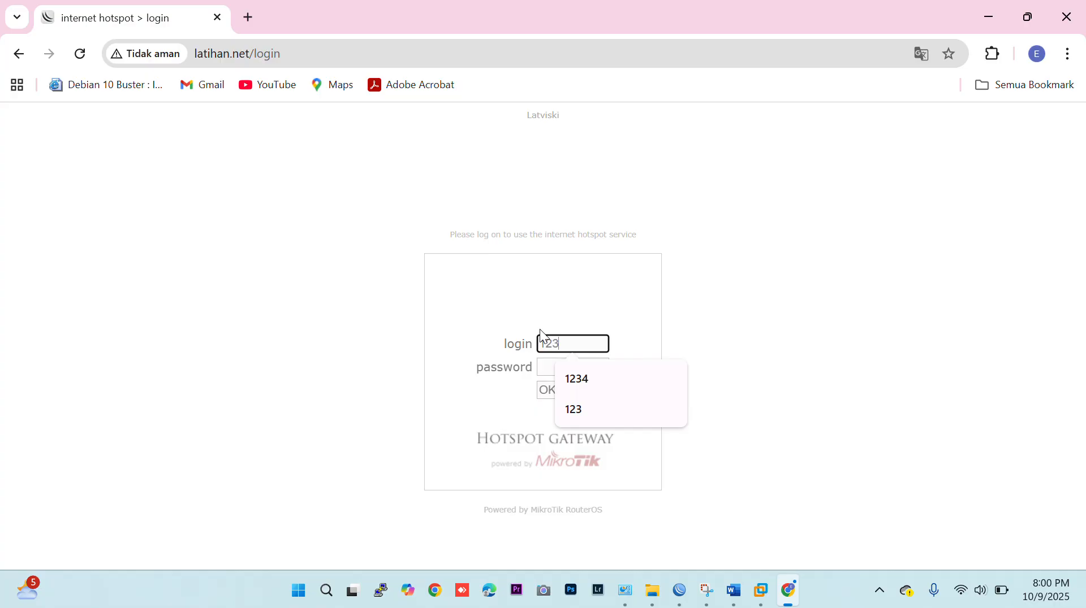
key("Tab")
type("1234")
key("Return")
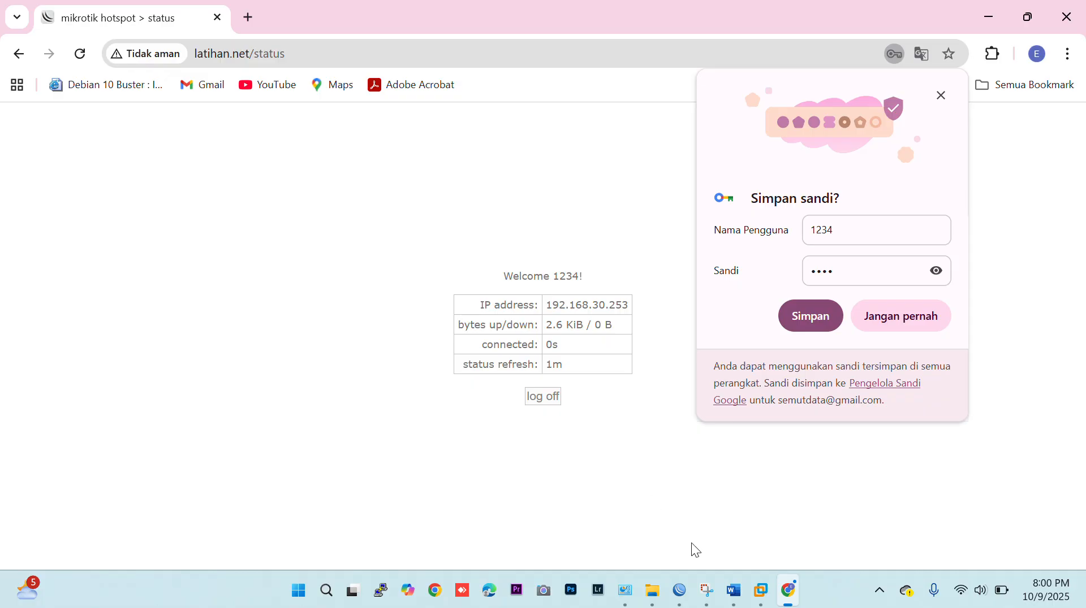
Recheck the IPv4 address in the VMnet1 adapter's connection details in Network Connections.
left_click(624, 591)
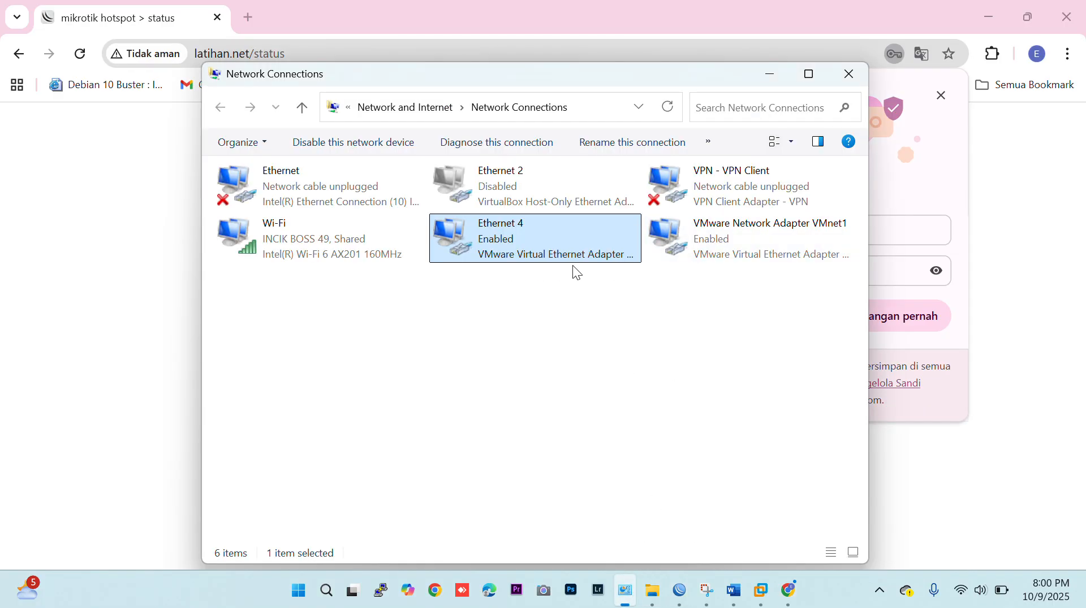
double_click(542, 255)
left_click(429, 286)
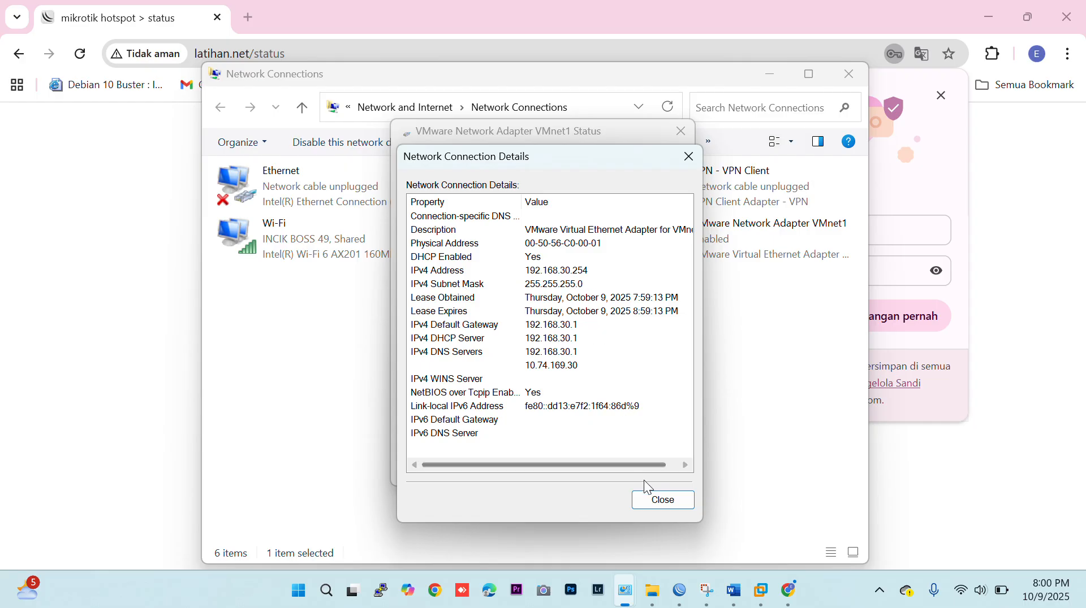
left_click(650, 498)
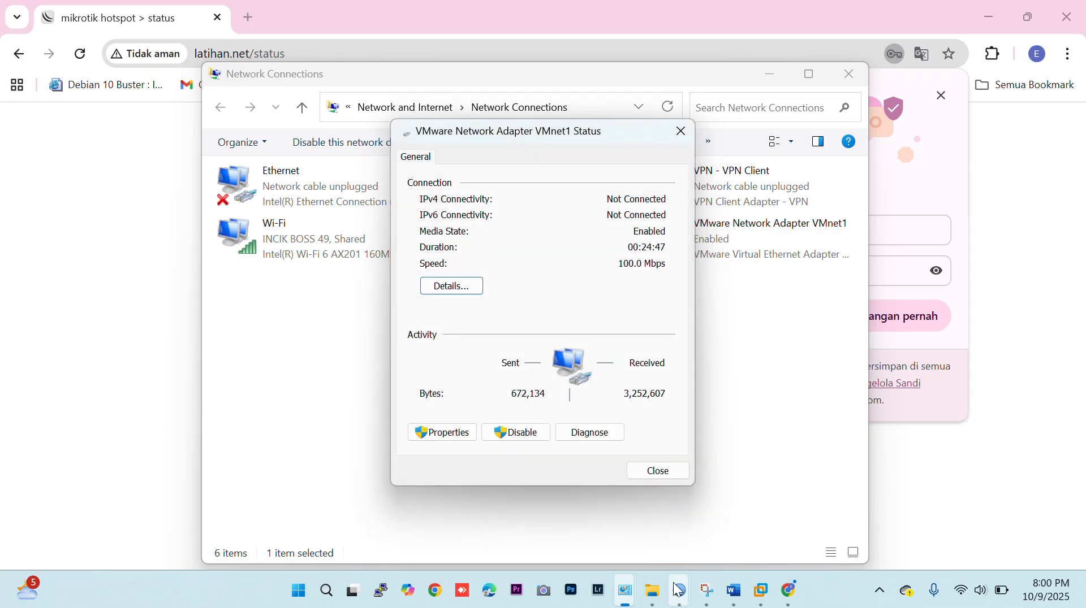
Switch to the RouterSW session in WinBox and launch a new WinBox window with a refreshed neighbors list.
mouse_move(679, 591)
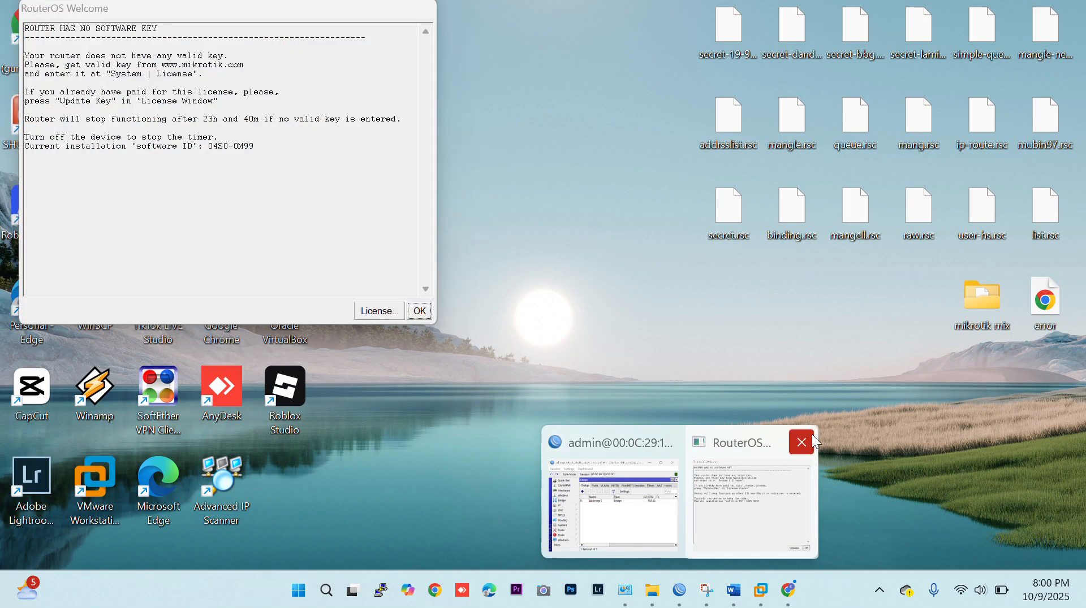
left_click(809, 438)
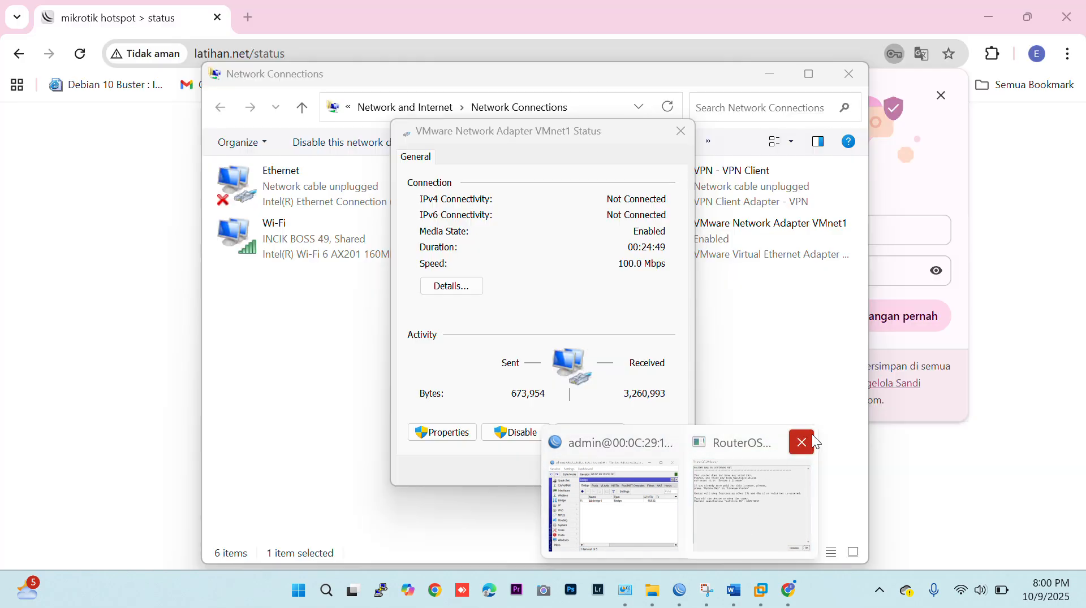
left_click(689, 515)
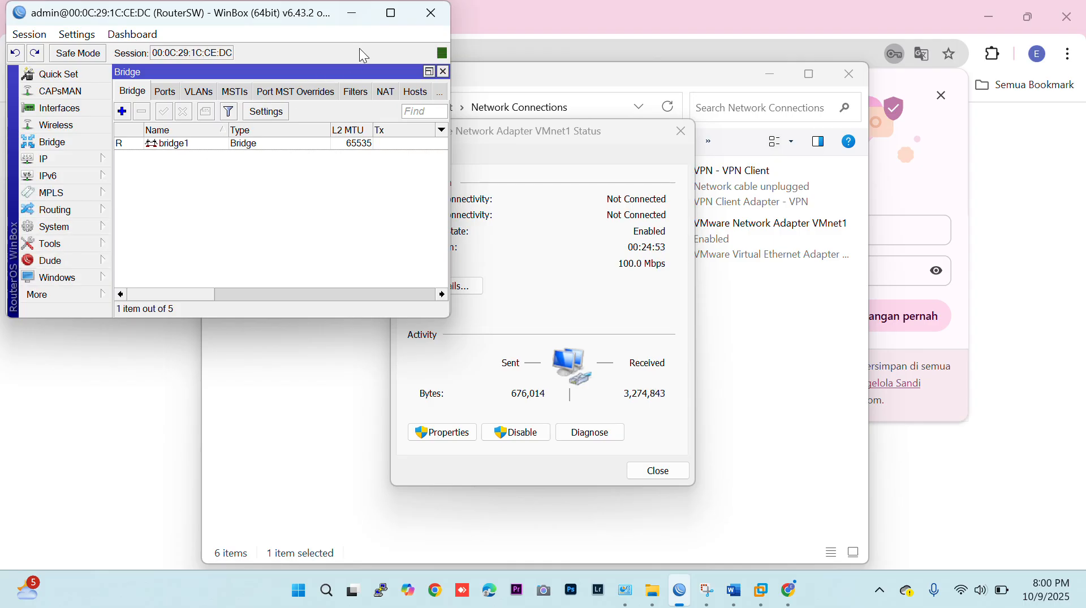
left_click(391, 12)
left_click(73, 424)
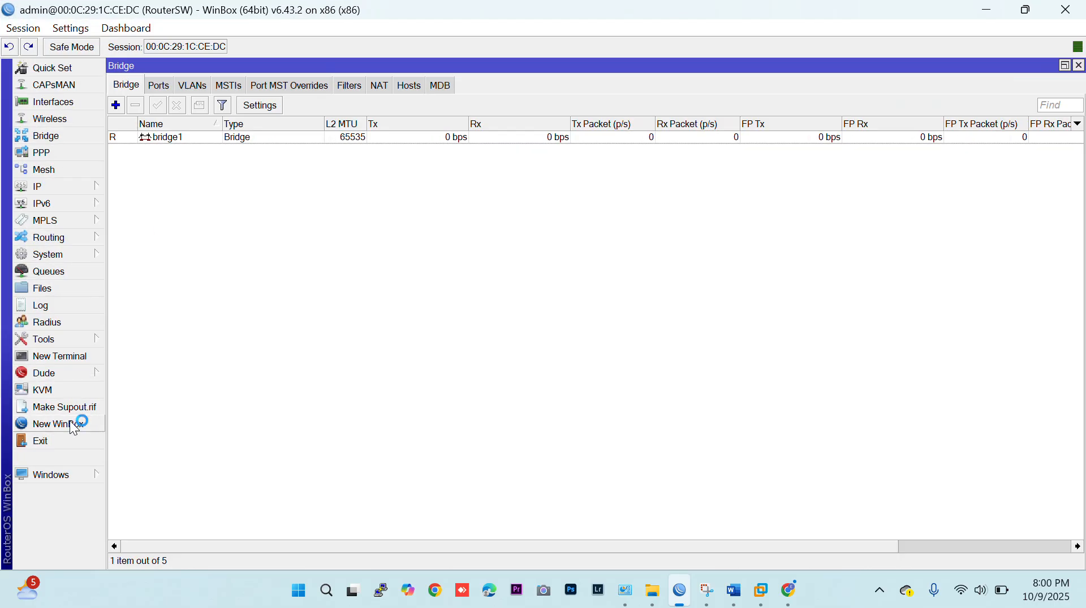
left_click(55, 198)
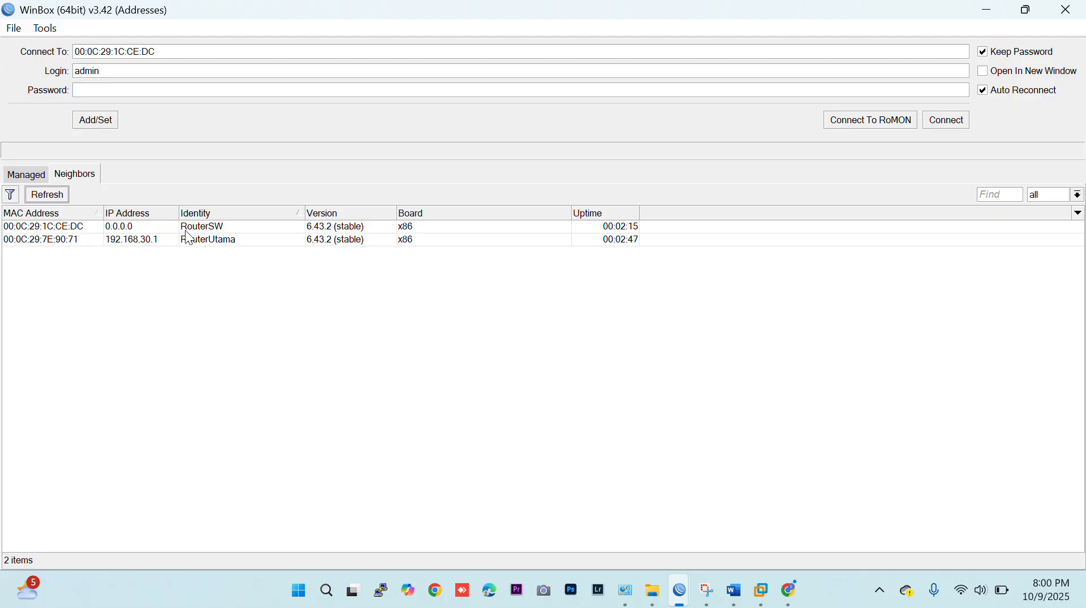
Connect to RouterUtama from the neighbors list using the account's login name and password, dismiss the license notice and maximize the session window.
left_click(35, 243)
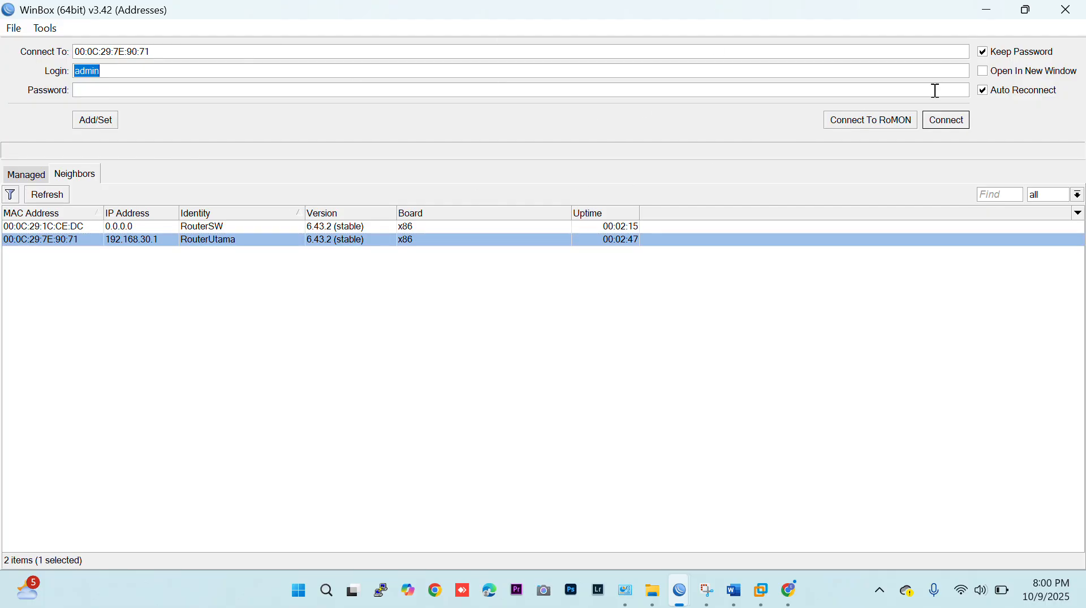
left_click(955, 124)
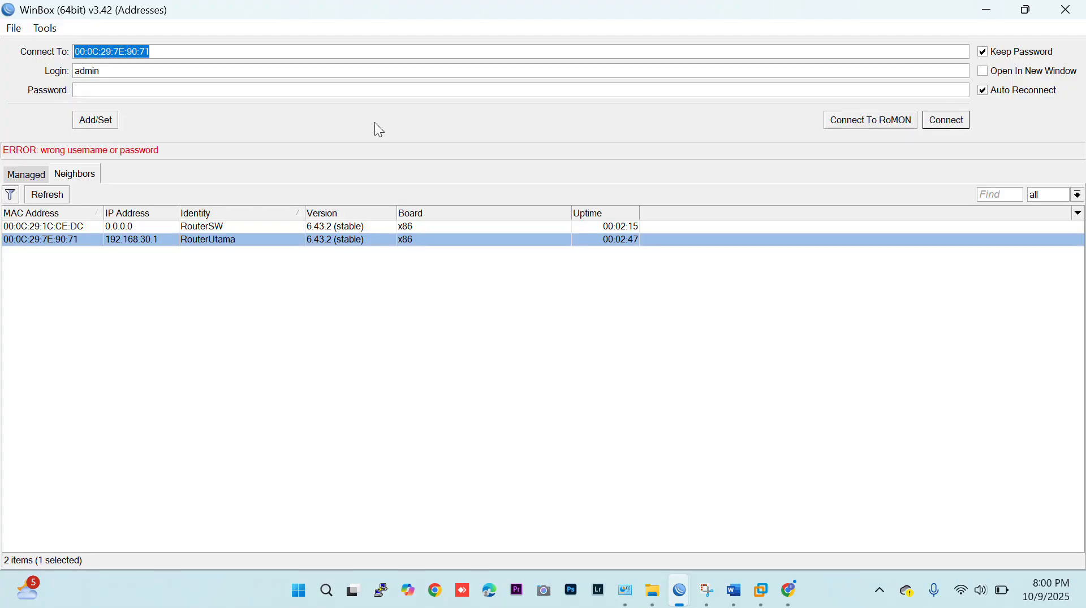
left_click_drag(153, 72, 6, 71)
type("ek")
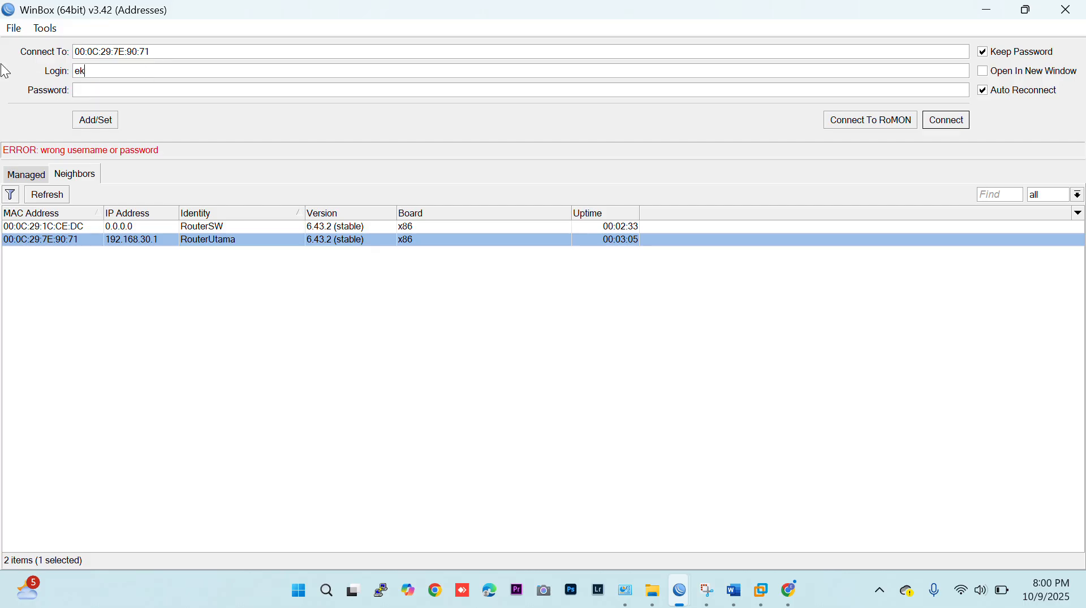
type("***")
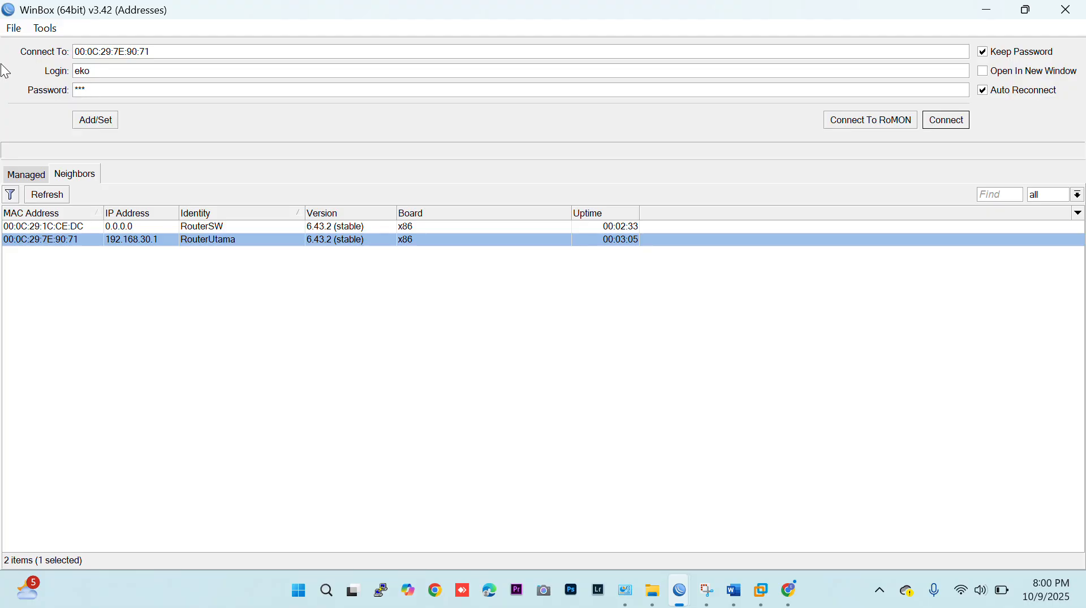
key("Return")
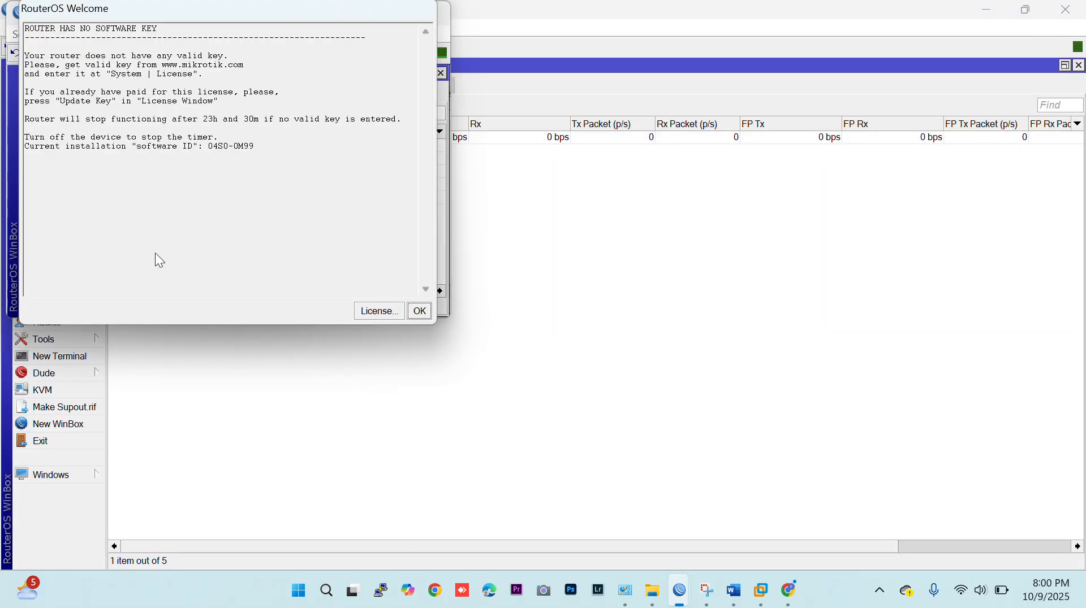
left_click(419, 311)
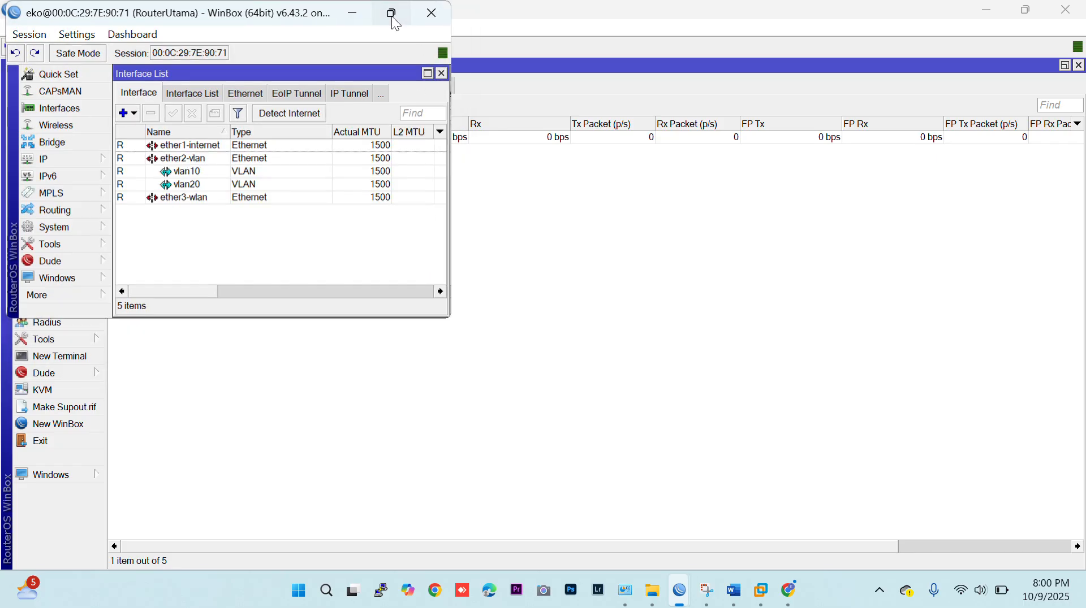
left_click(389, 13)
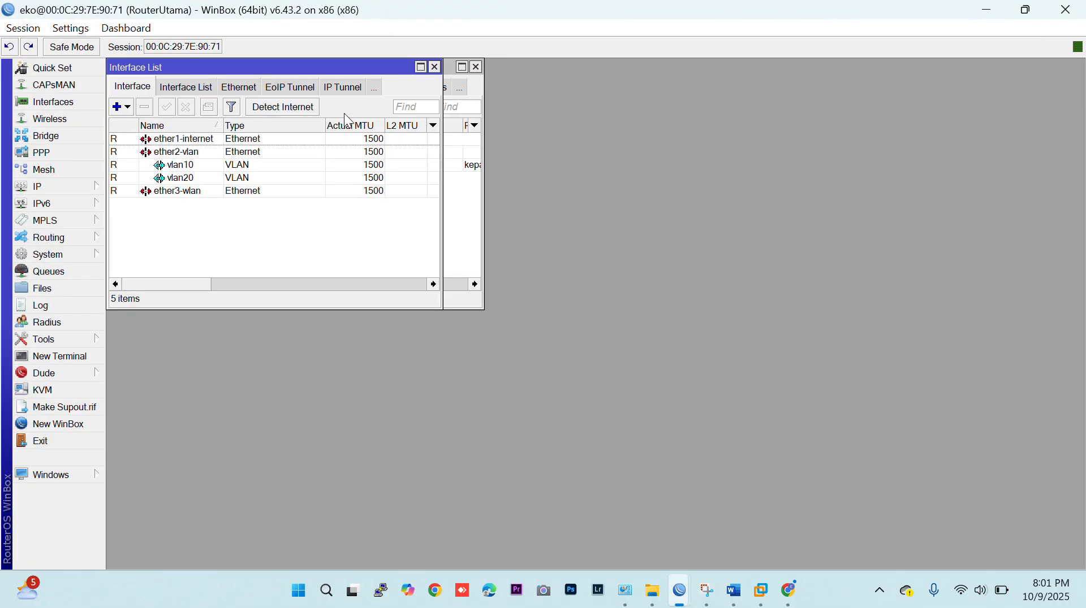
Open RouterUtama's hotspot configuration in full size and review the server profiles, users, user profiles and active sessions.
left_click(73, 187)
left_click(154, 303)
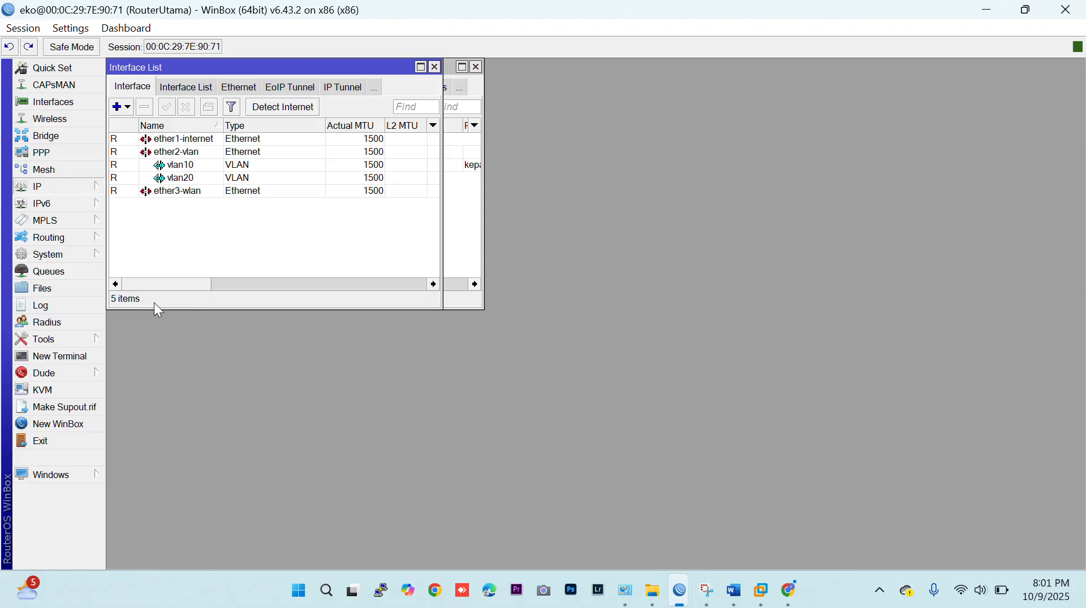
double_click(311, 68)
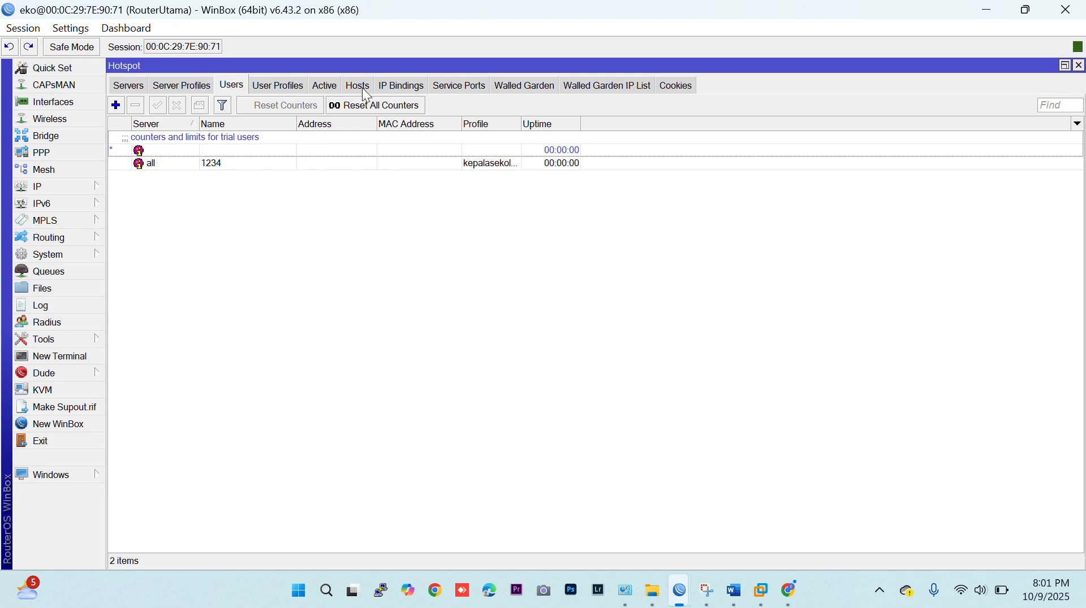
left_click(184, 86)
left_click(237, 86)
left_click(278, 86)
left_click(326, 88)
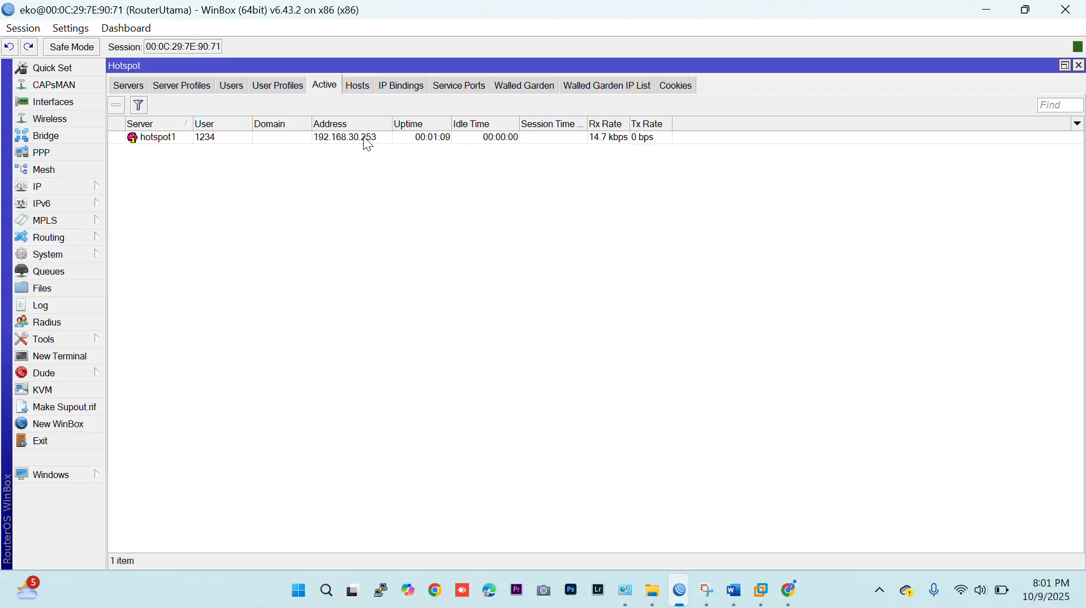
Compare the hotspot host's addresses with its active session, and check them against the hotspot status page in Chrome.
left_click(357, 84)
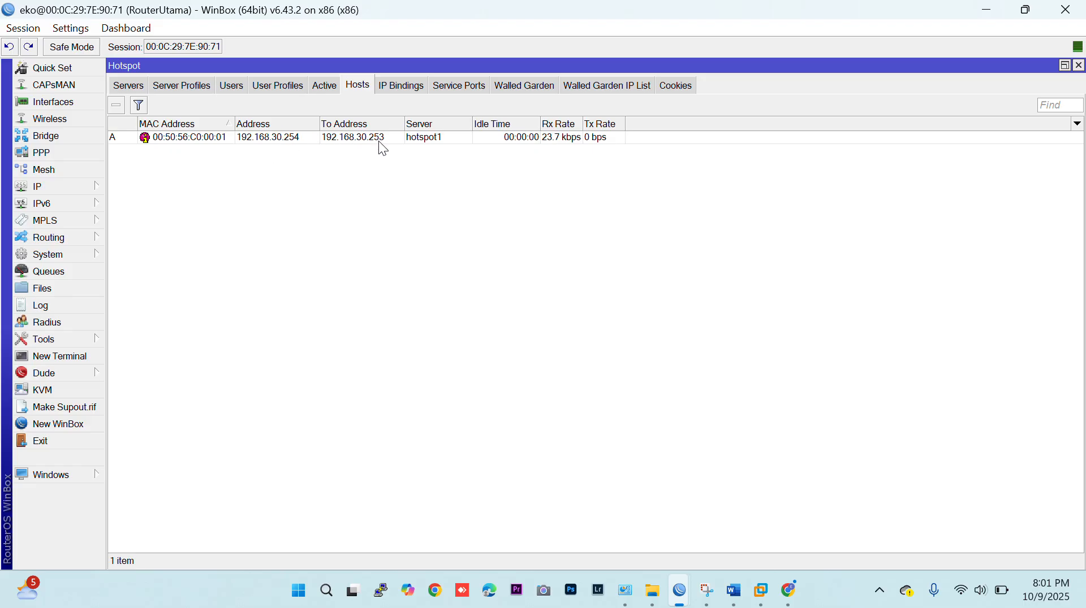
left_click(324, 89)
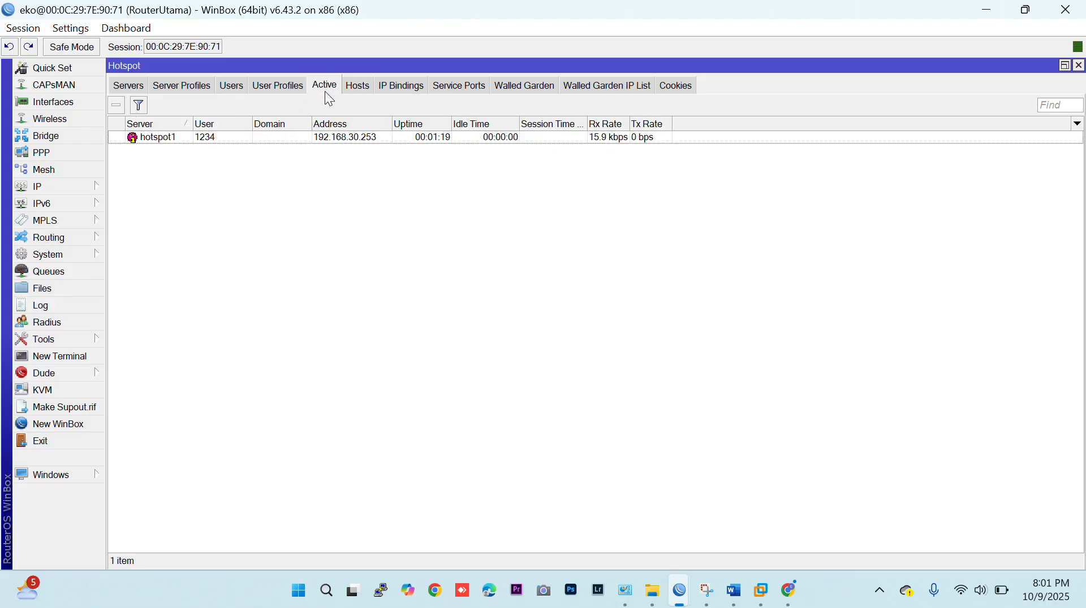
left_click(787, 591)
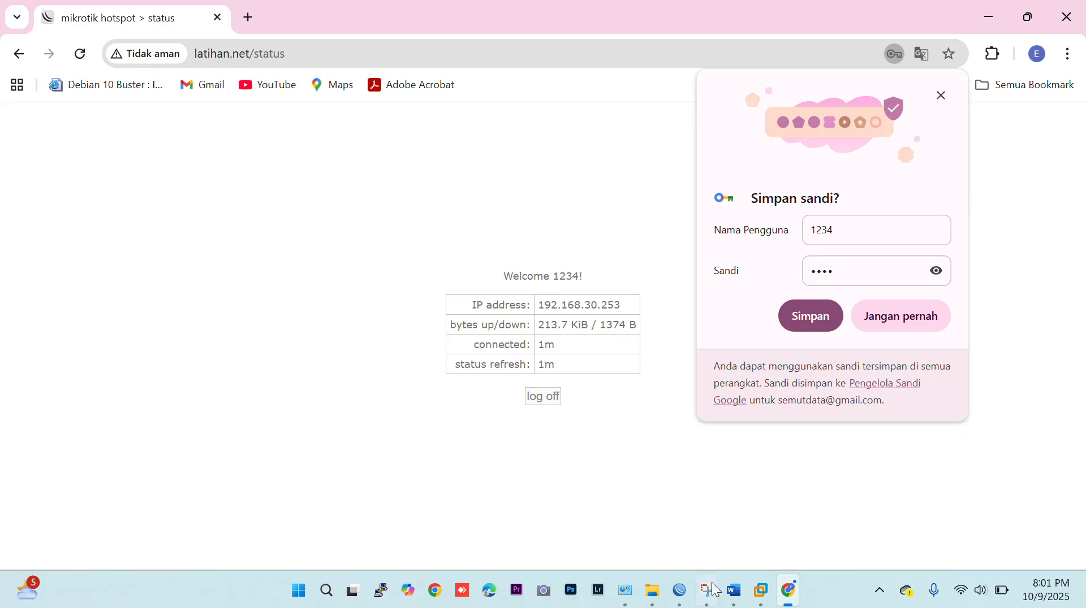
Switch to the Windows-VLAN10 machine in VMware and check the IP address details in its Local Area Connection status.
left_click(761, 594)
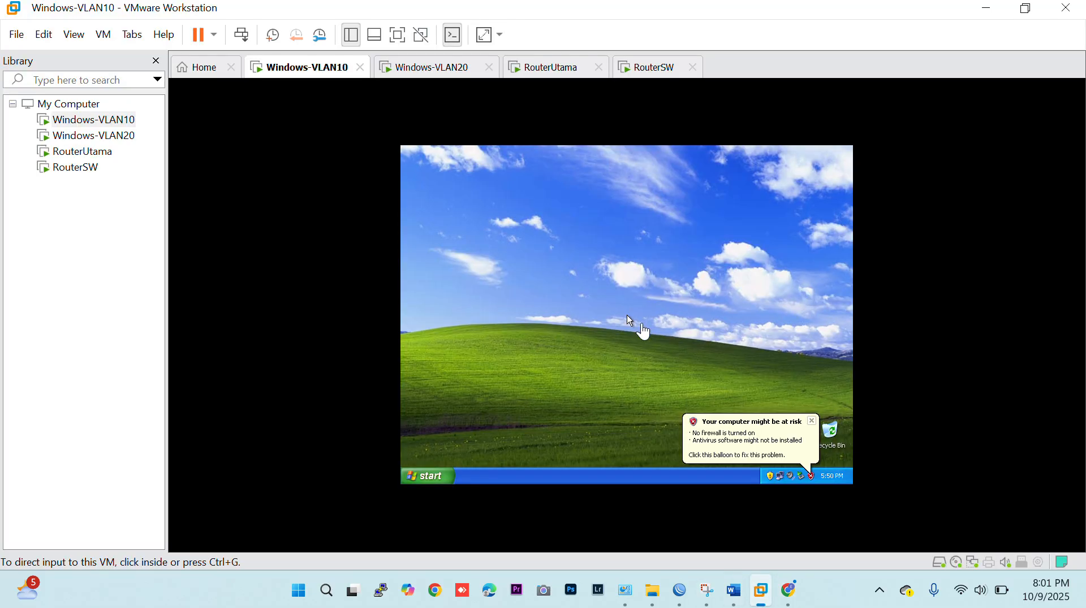
left_click(660, 314)
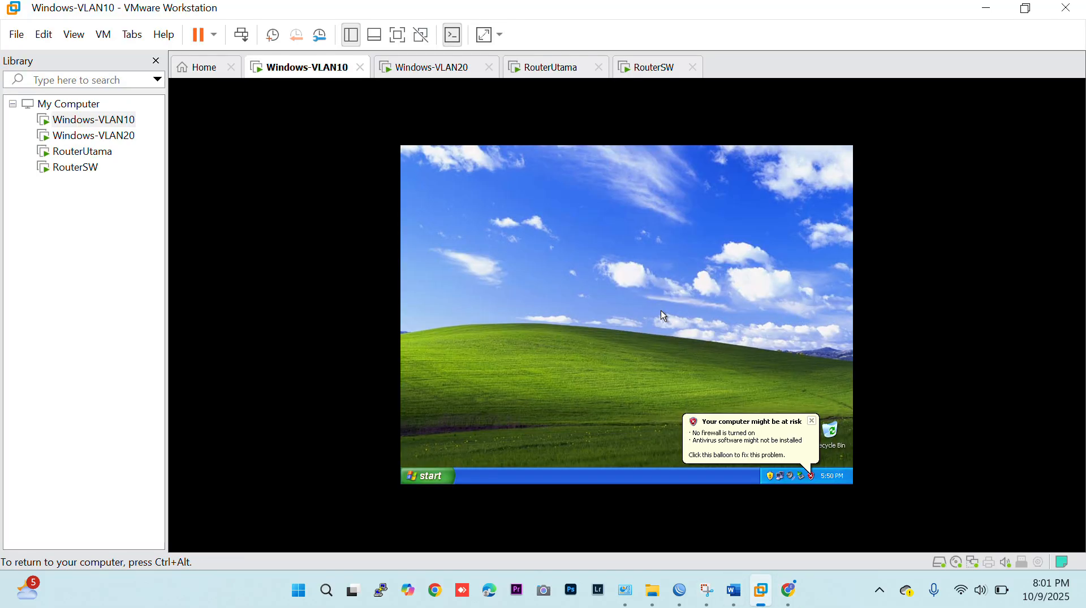
left_click(428, 476)
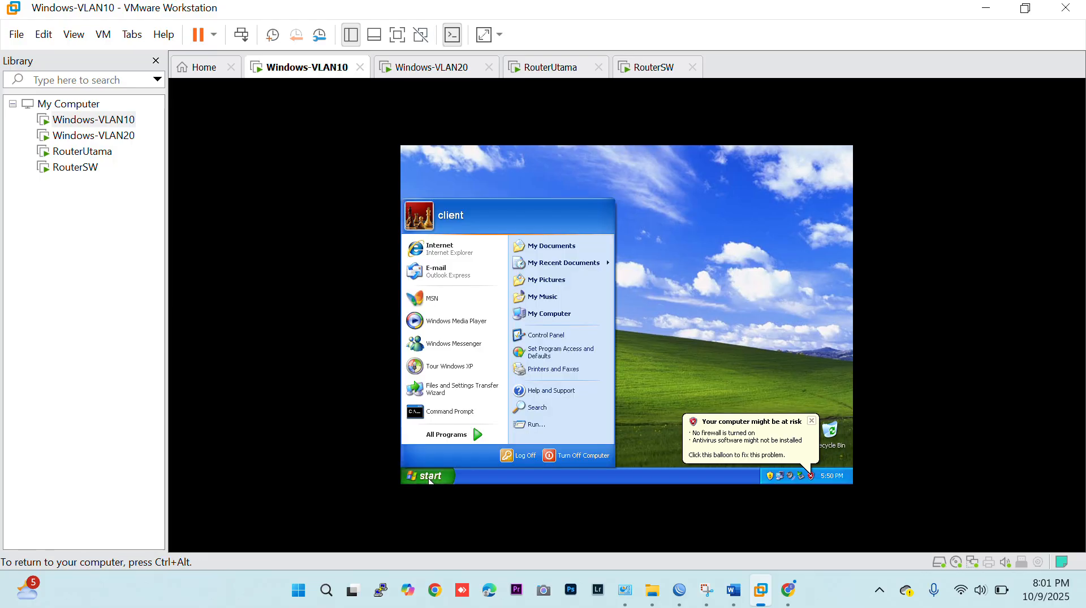
left_click(548, 334)
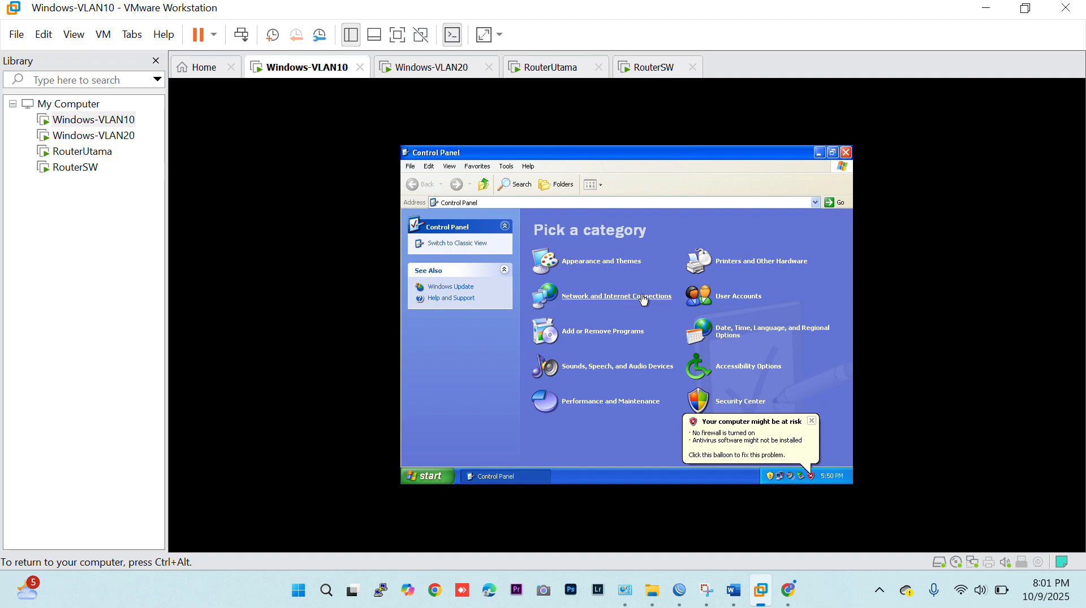
left_click(627, 305)
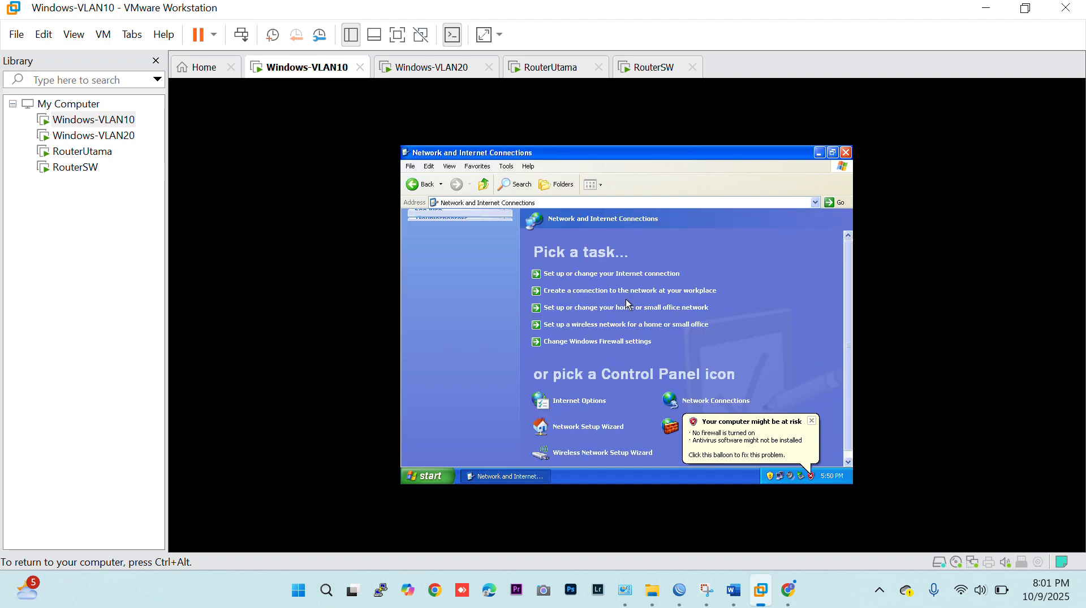
left_click(685, 402)
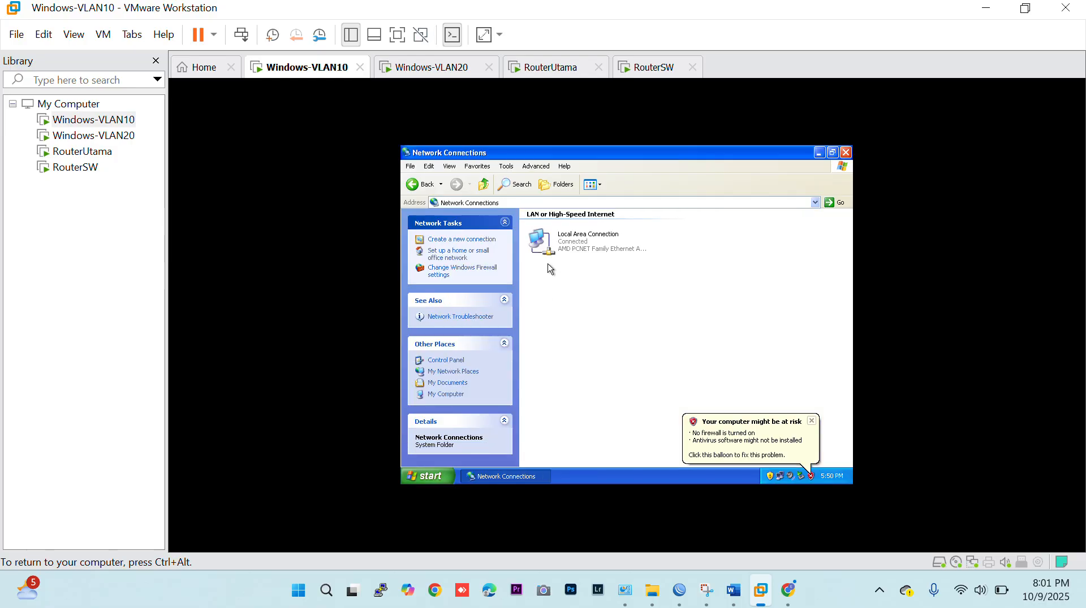
double_click(562, 254)
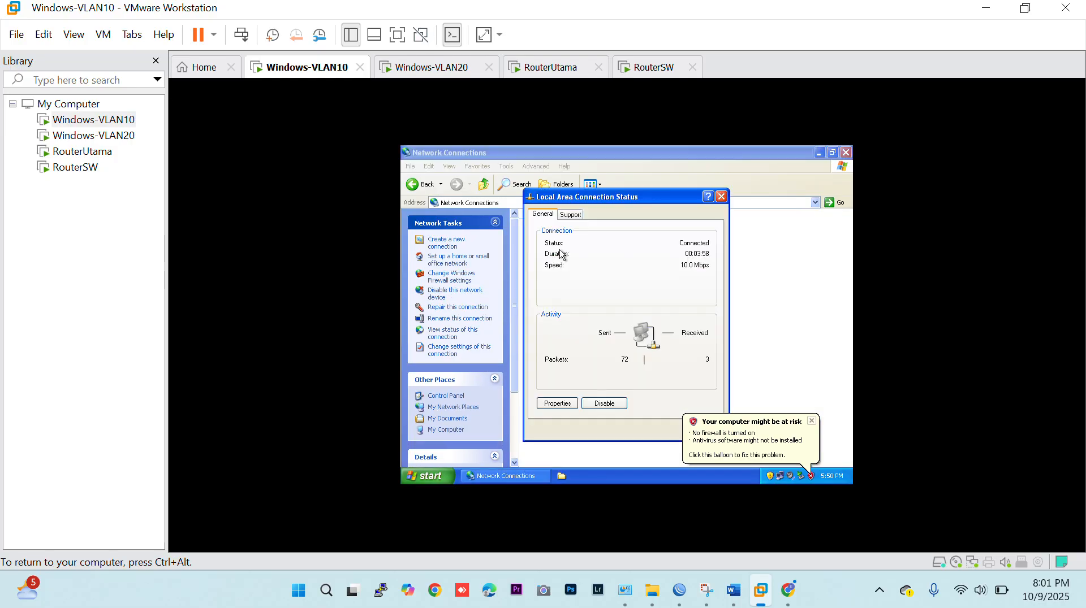
left_click(572, 215)
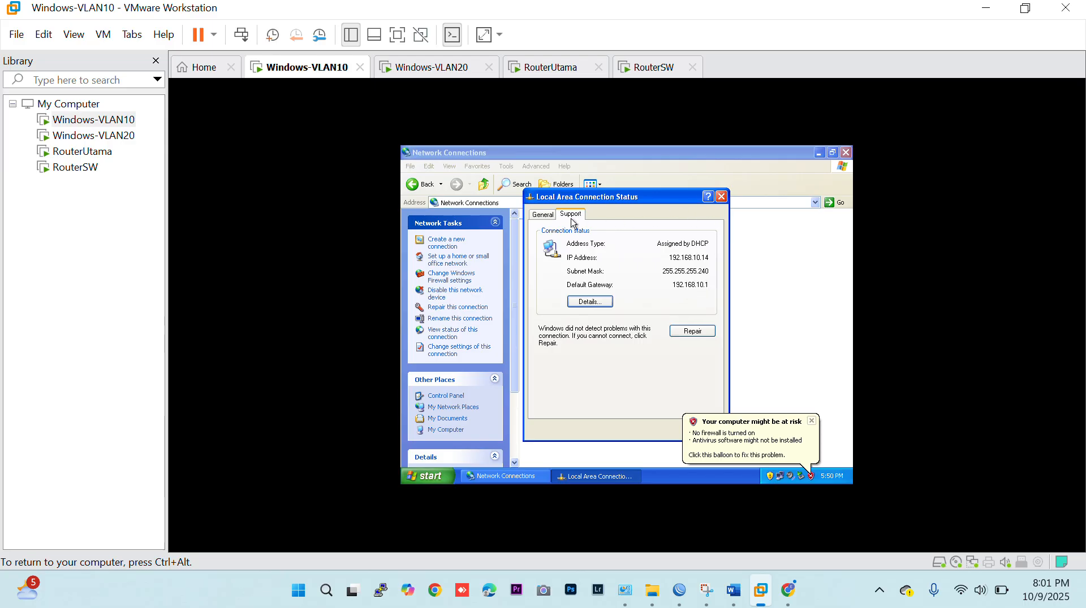
Check in the Local Area Connection's TCP/IP properties that IP and DNS are obtained automatically, and recheck the connection's address details.
left_click(550, 220)
left_click(557, 403)
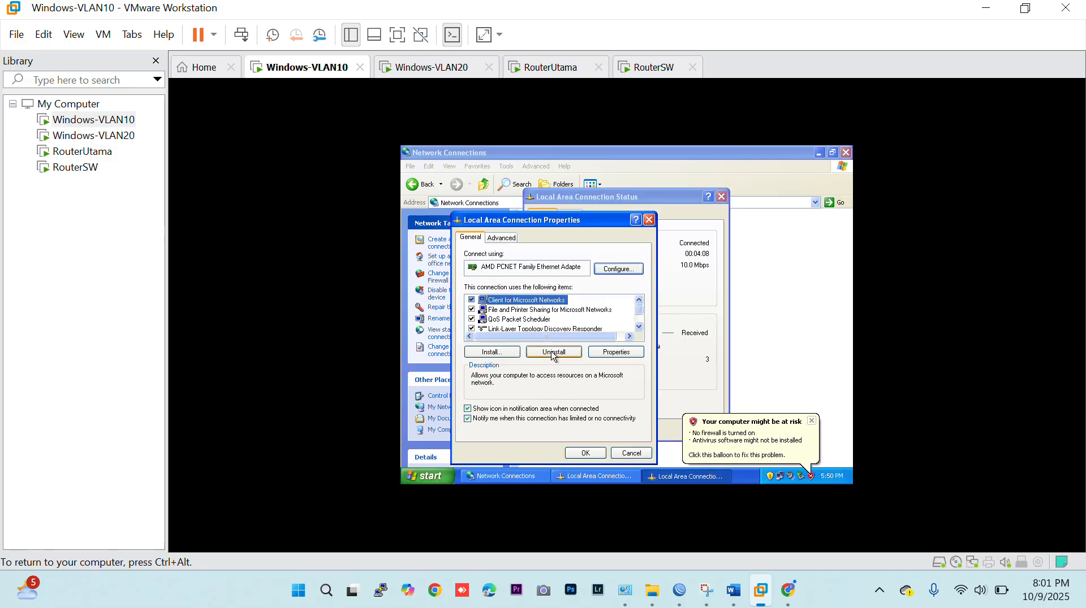
left_click(639, 323)
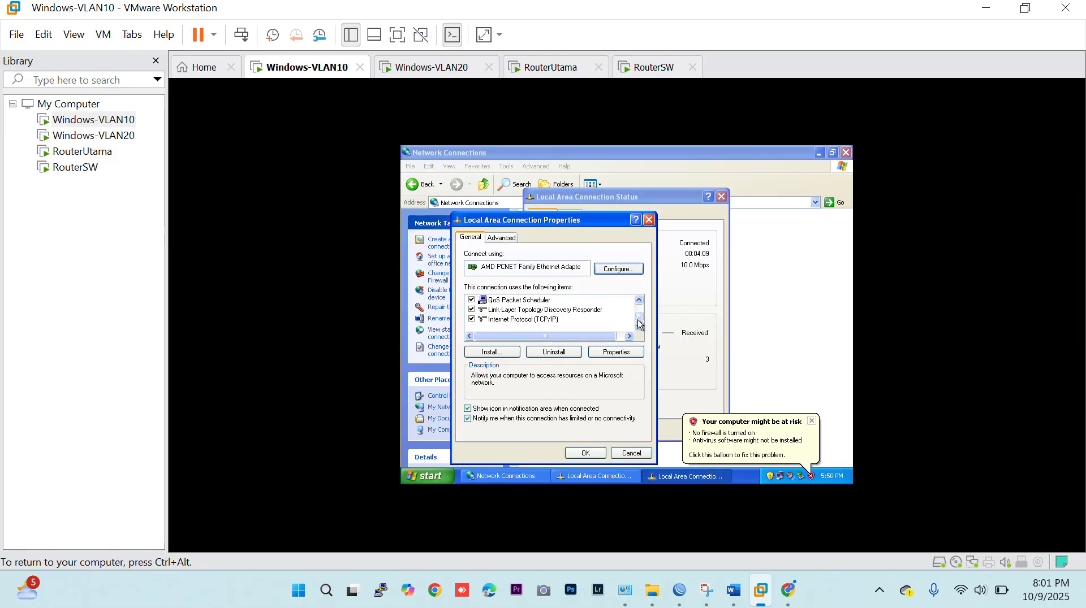
left_click(515, 320)
left_click(608, 353)
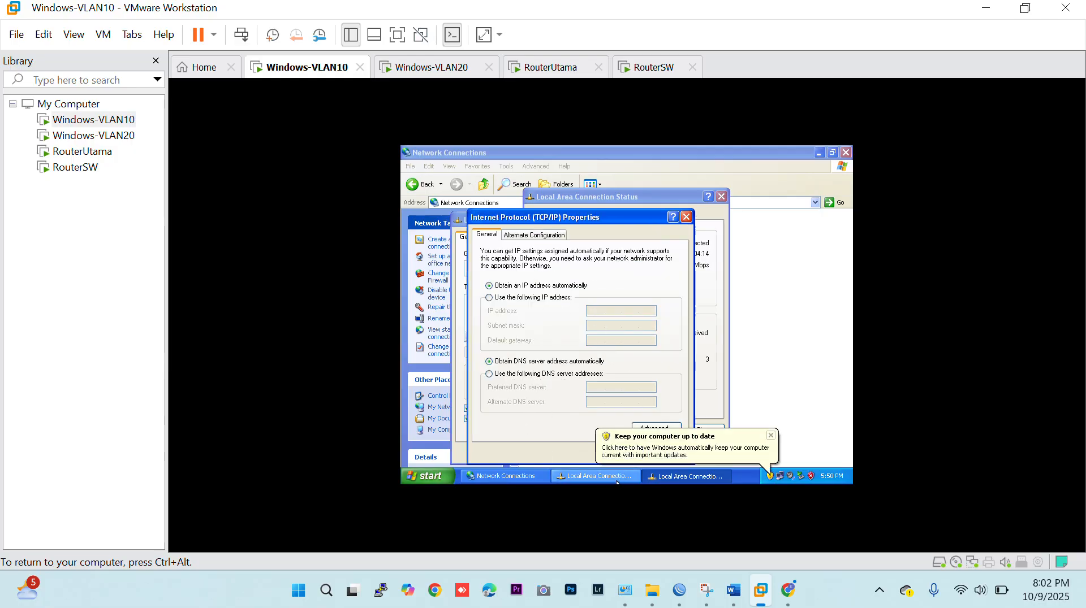
left_click(770, 435)
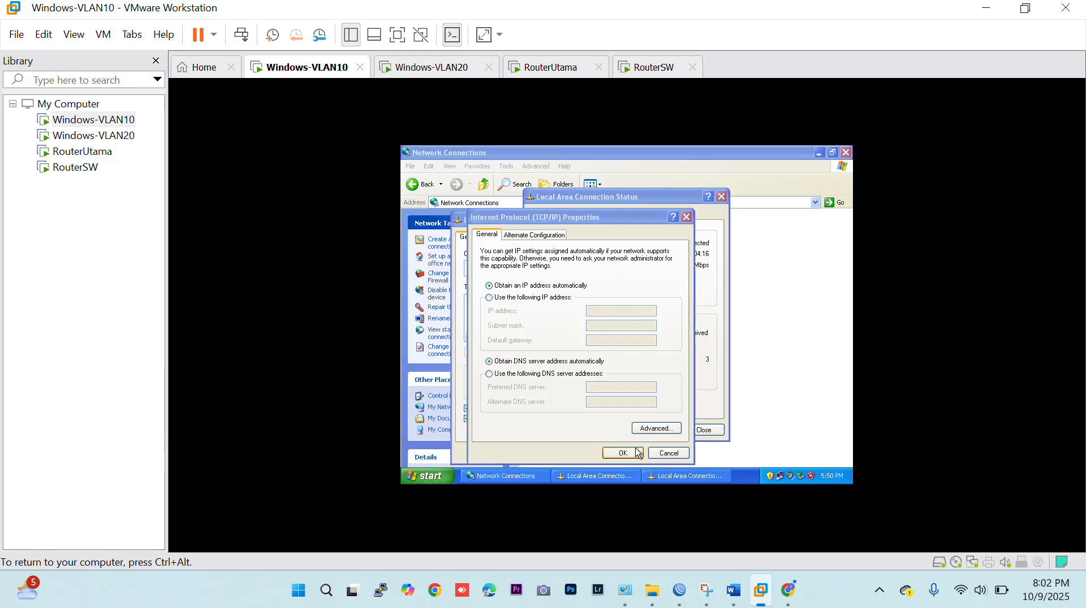
left_click(622, 453)
left_click(586, 452)
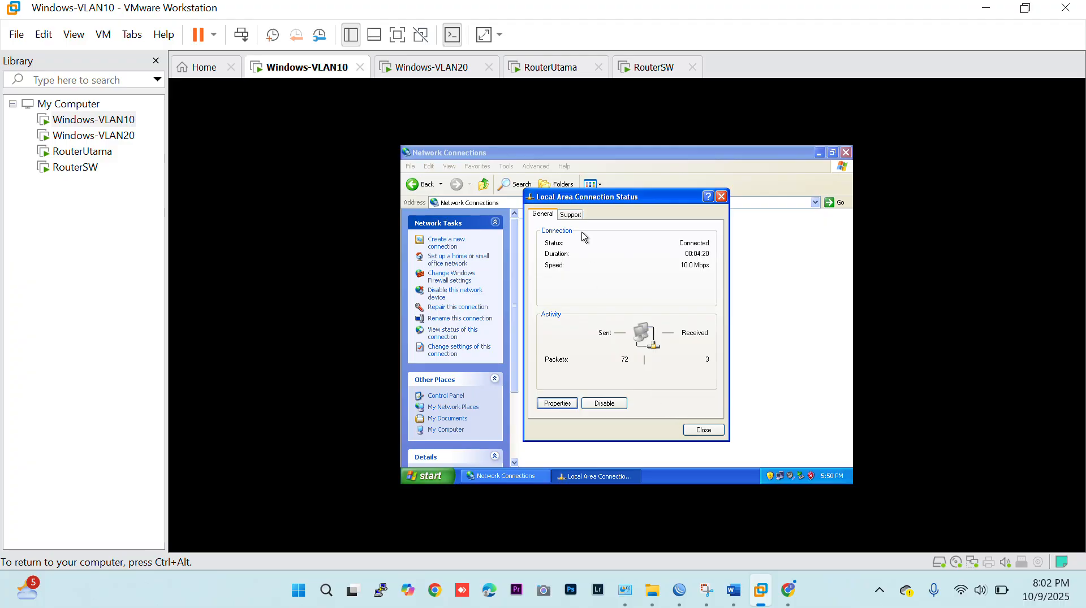
left_click(574, 215)
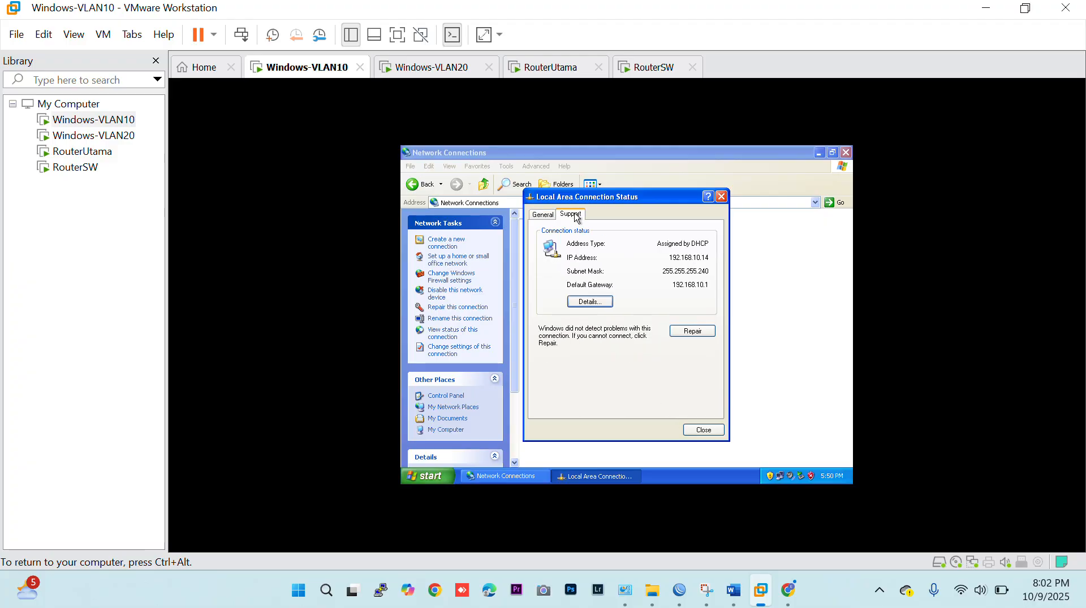
key("Escape")
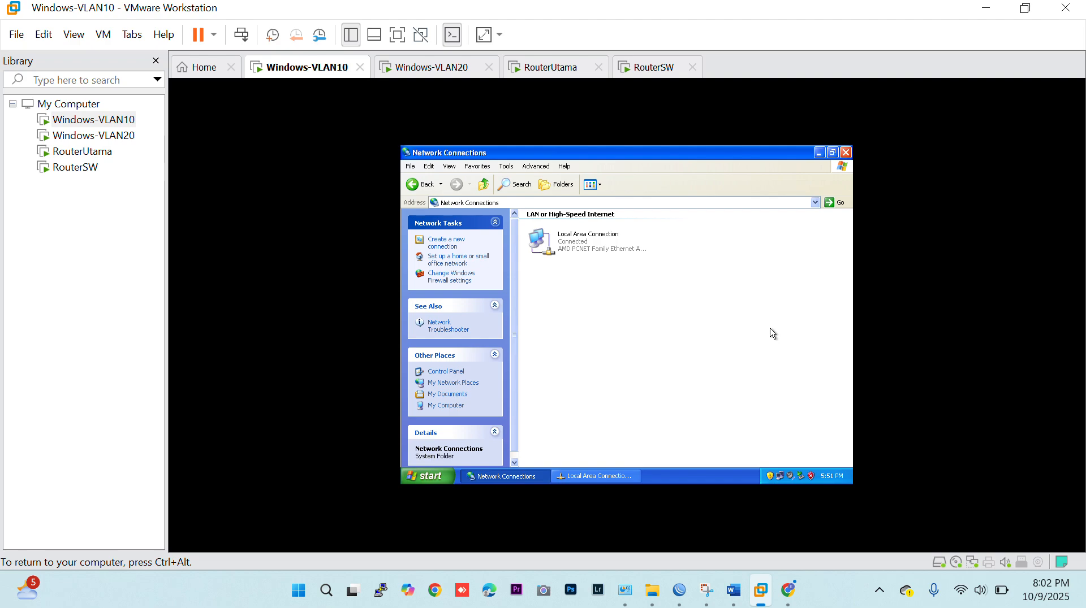
Open a command prompt on Windows-VLAN10 and test internet connectivity with ping google.com.
key("super+r")
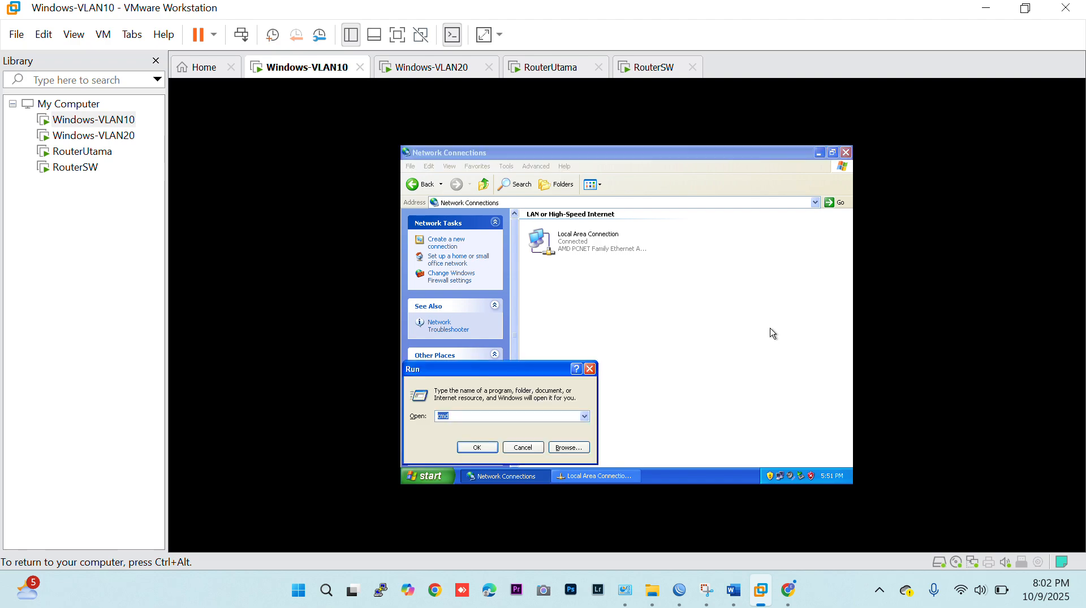
key("Return")
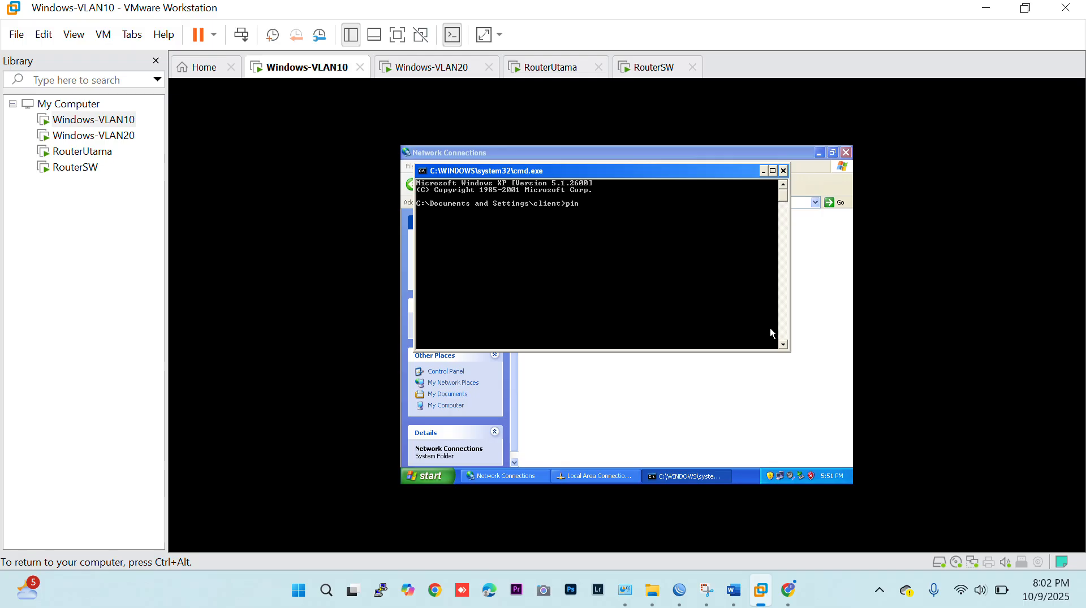
type("ping google.com")
key("Return")
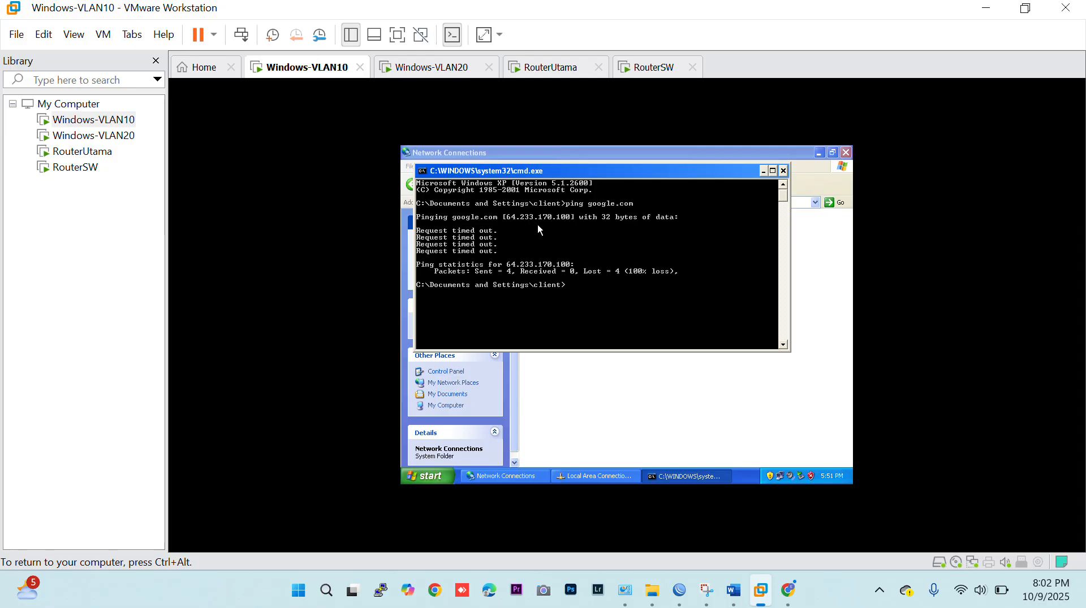
Test the connection to the VLAN 10 gateway with ping 192.168.10.1.
type("92.")
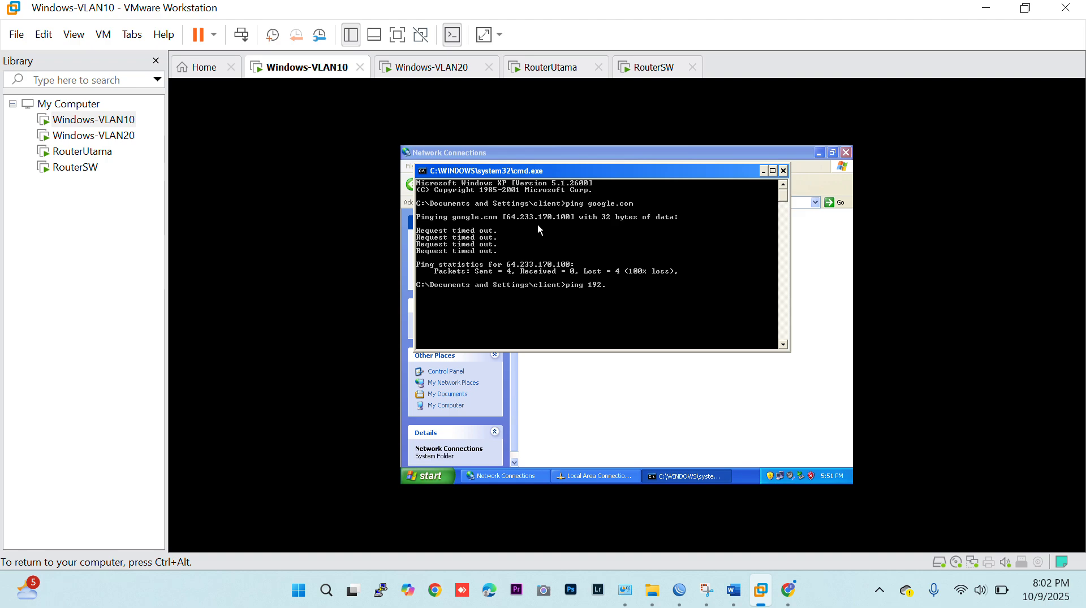
type("168.10.1")
key("Return")
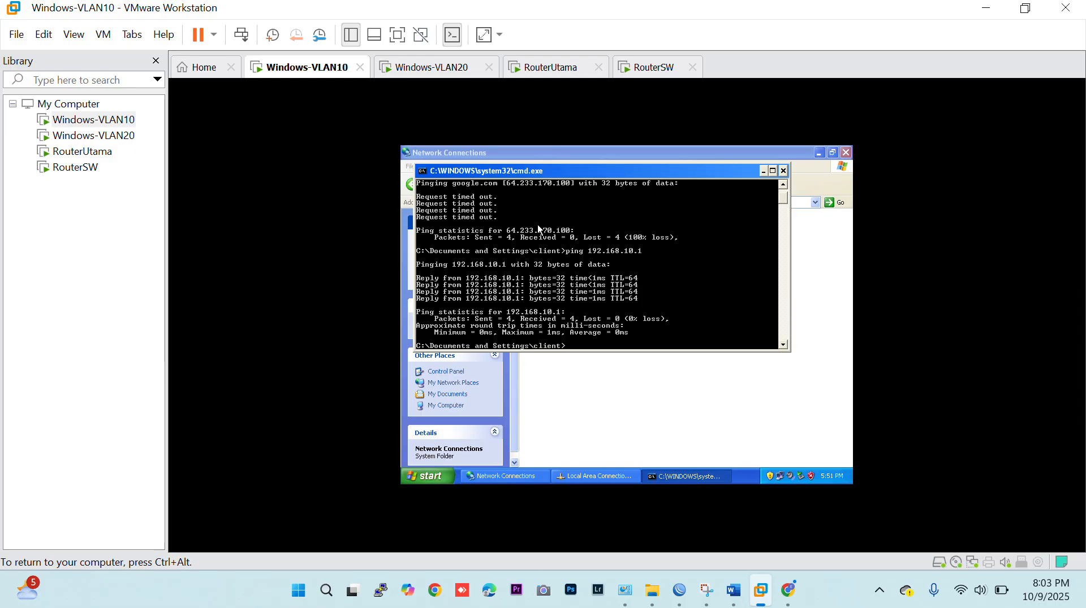
Test the connection to the VLAN 20 gateway with ping 192.168.20.1 and stop the ping early.
type("ping 192.168.20")
key("BackSpace")
key("BackSpace")
key("BackSpace")
key("BackSpace")
type("68.20.1")
key("Return")
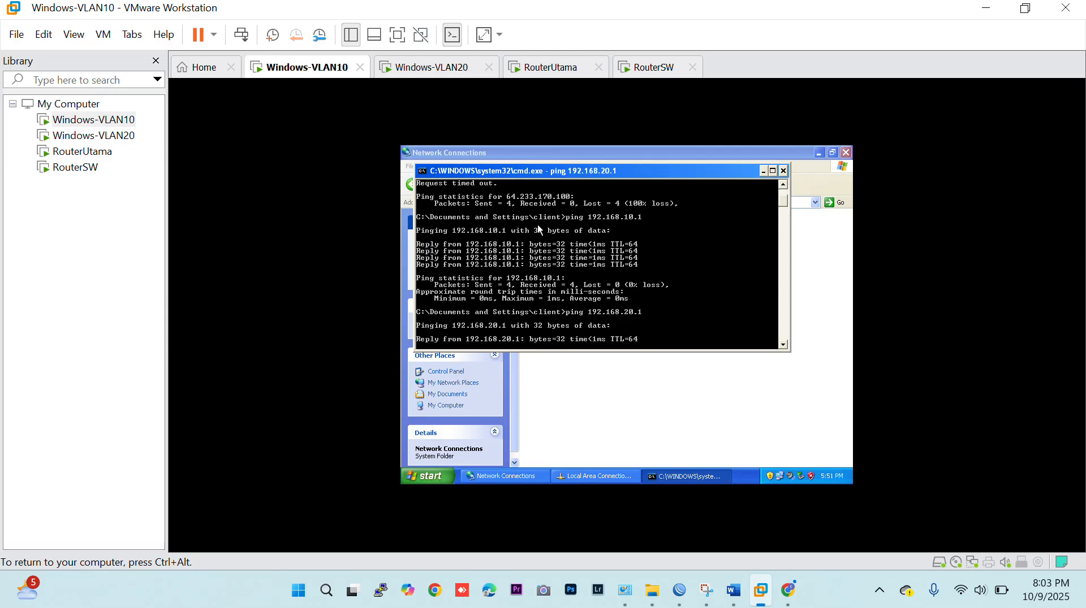
key("ctrl+c")
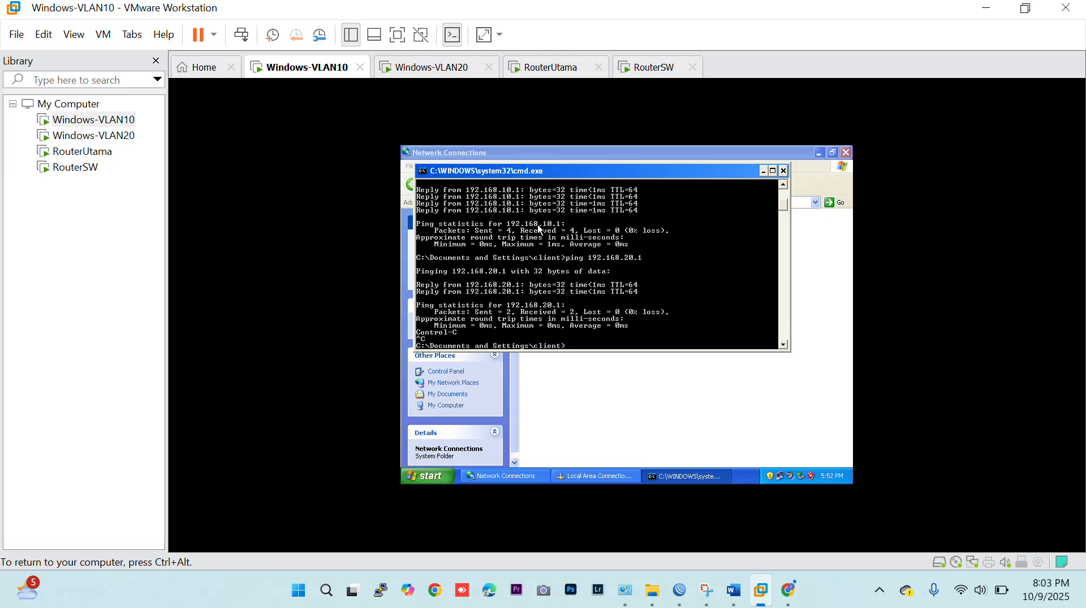
Switch to the Windows-VLAN20 machine and check the Local Area Connection's IP address details in its network connections.
key("ctrl+alt")
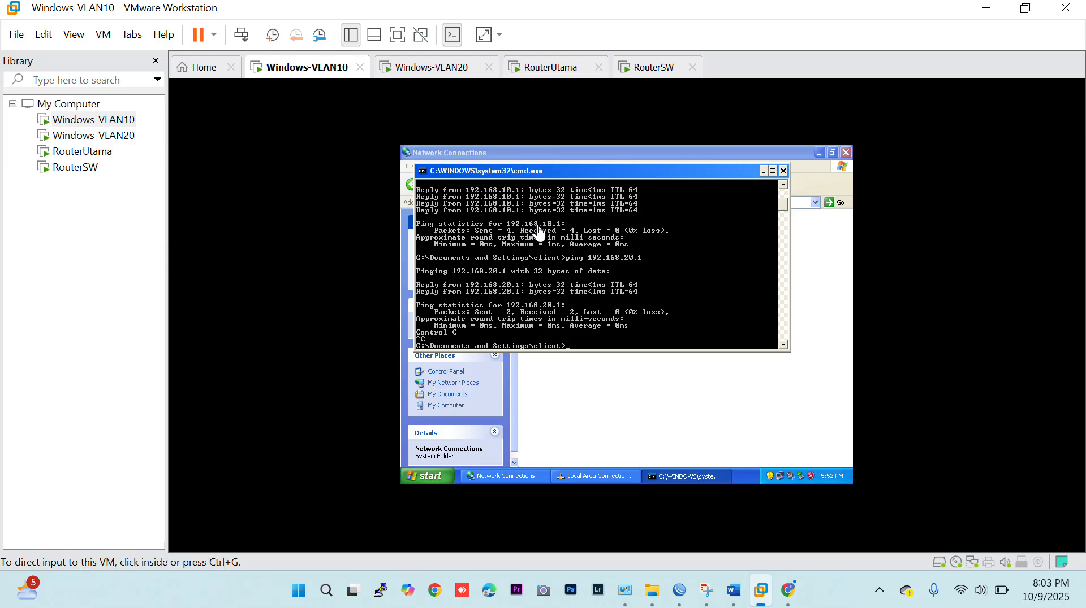
left_click(411, 72)
left_click(610, 272)
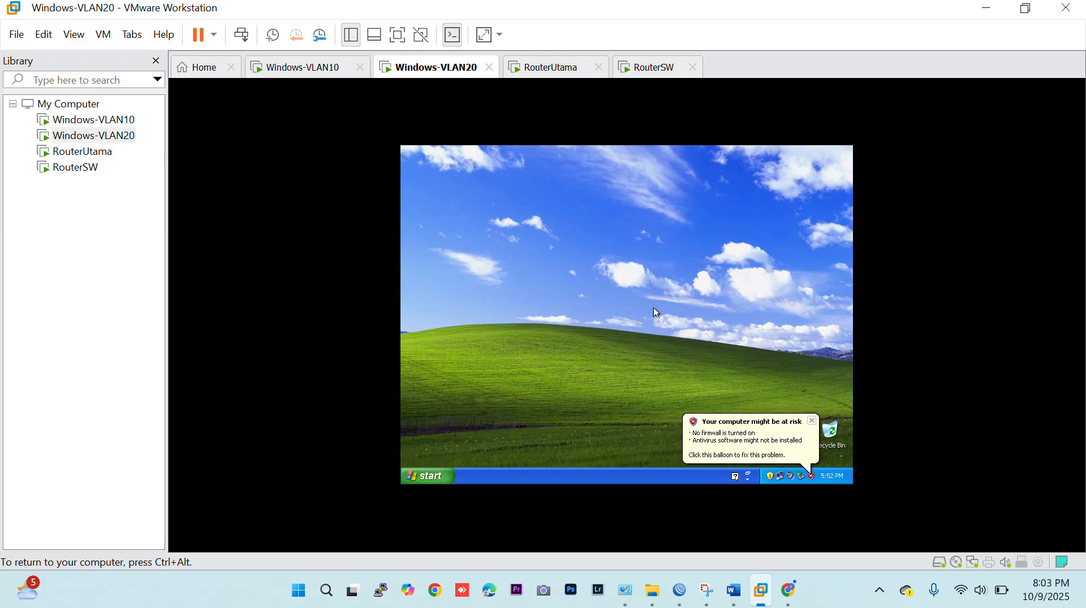
left_click(431, 475)
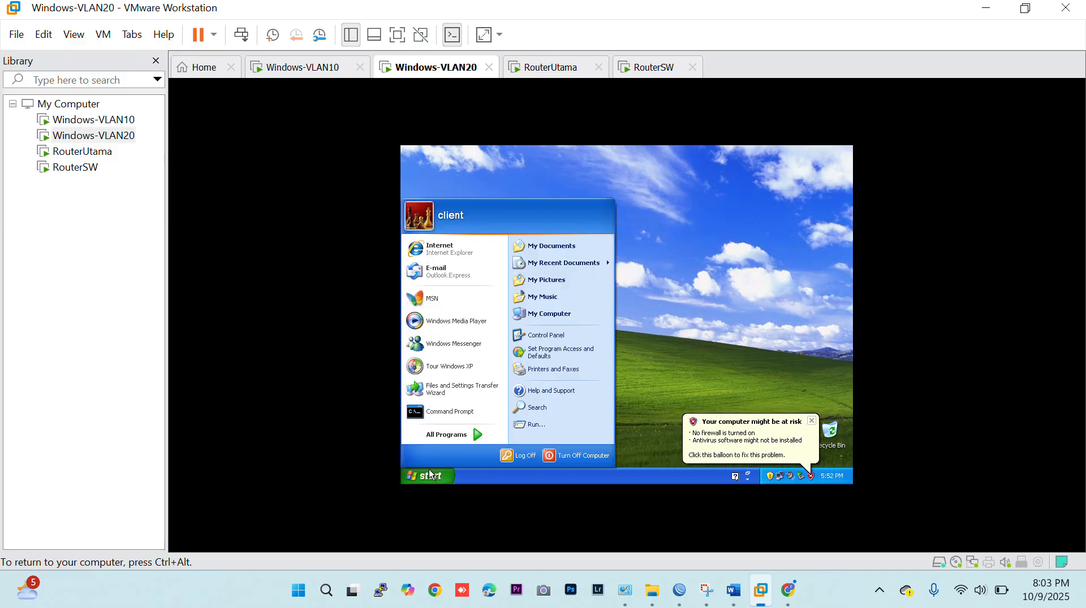
left_click(548, 335)
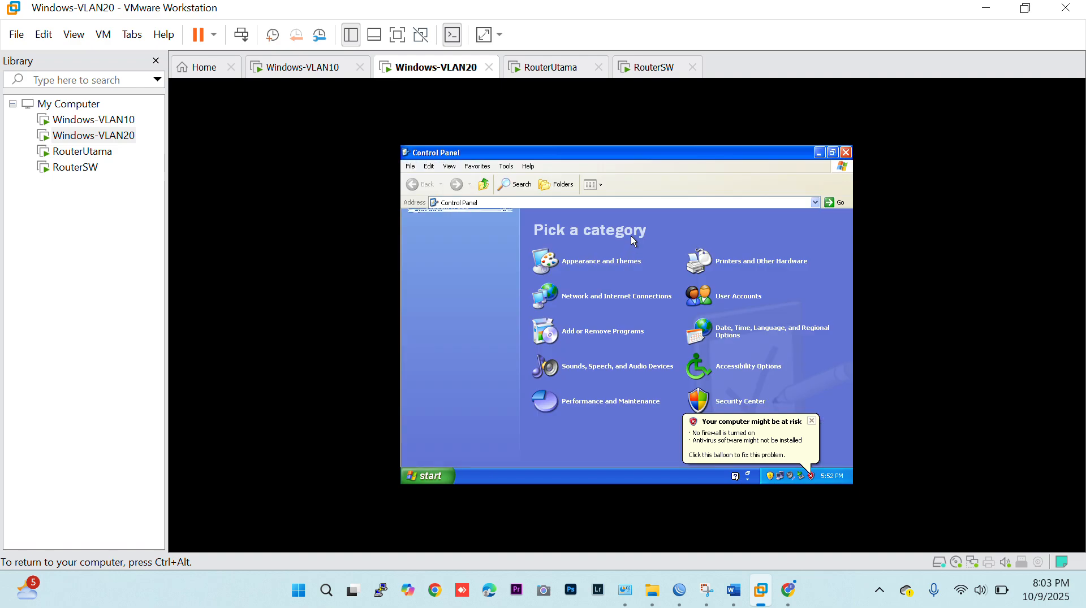
left_click(633, 297)
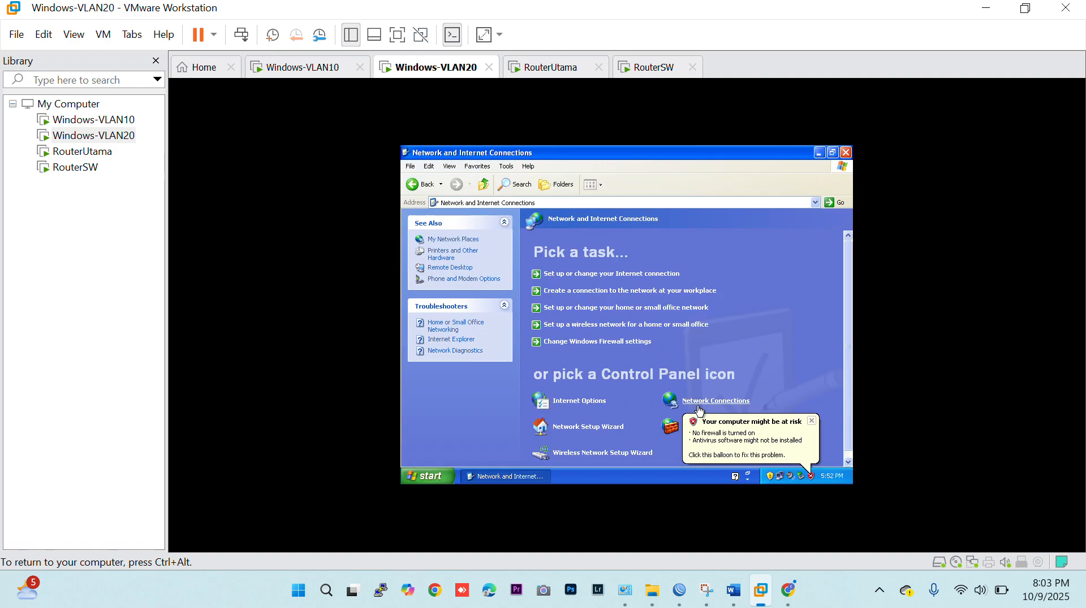
left_click(700, 408)
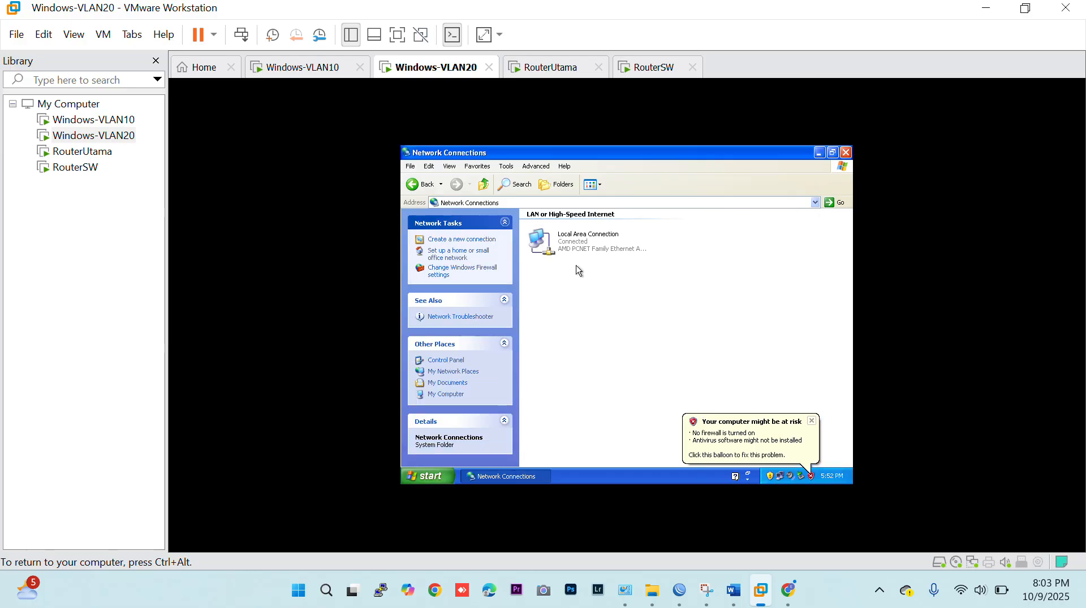
double_click(575, 244)
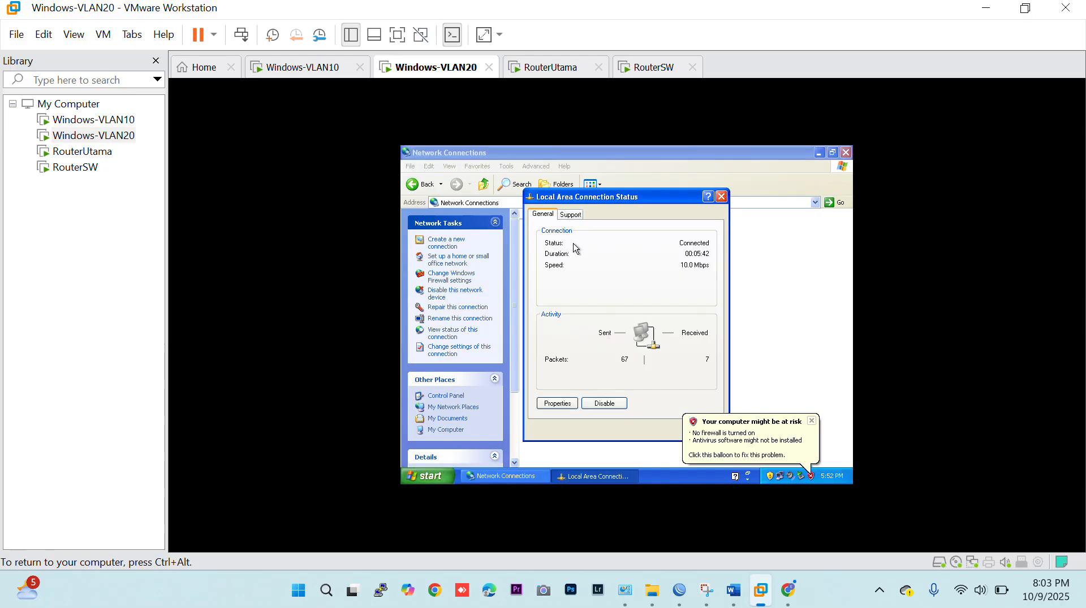
left_click(571, 214)
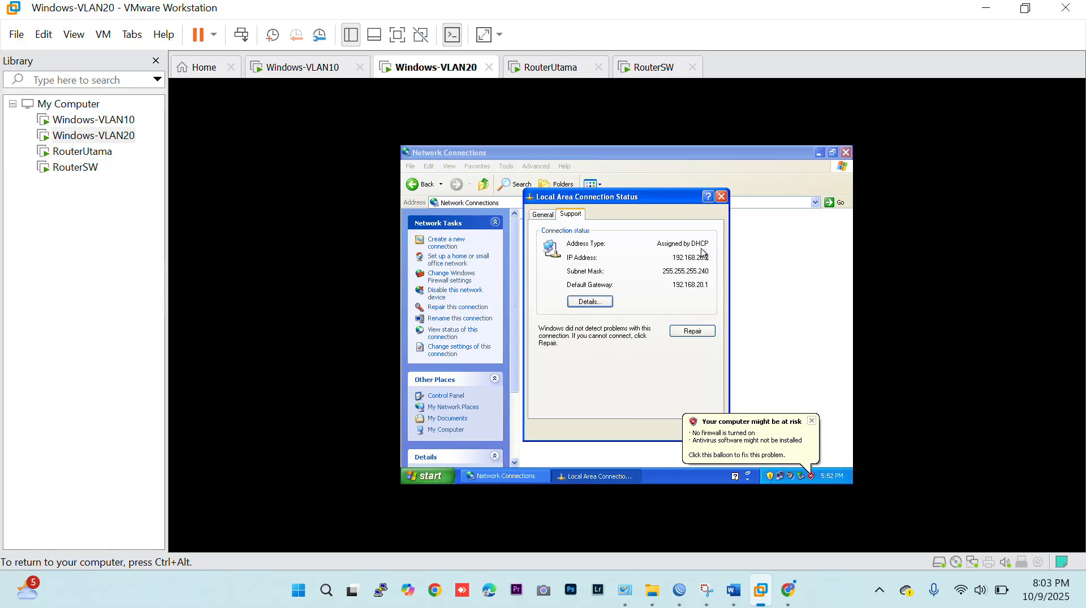
left_click(721, 197)
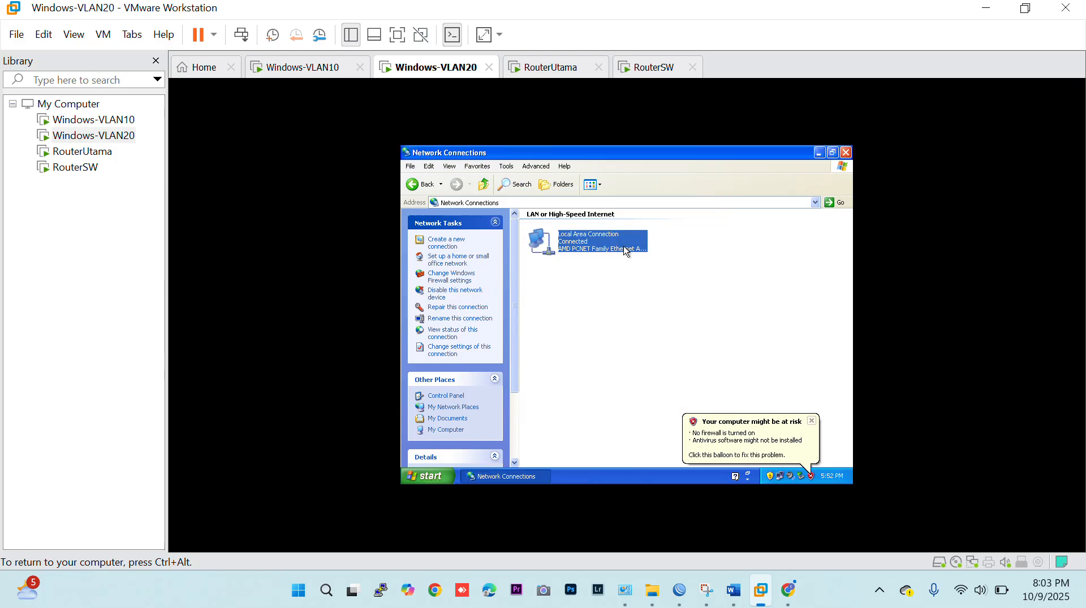
Disable and re-enable Windows-VLAN20's Local Area Connection, and recheck the address details assigned to it.
right_click(619, 244)
left_click(627, 248)
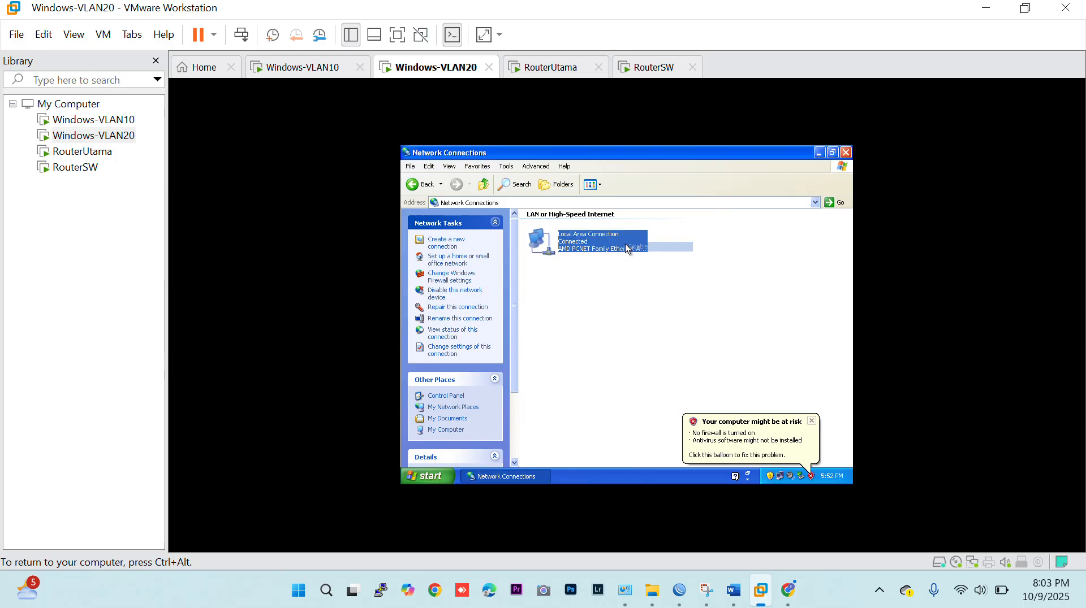
right_click(584, 246)
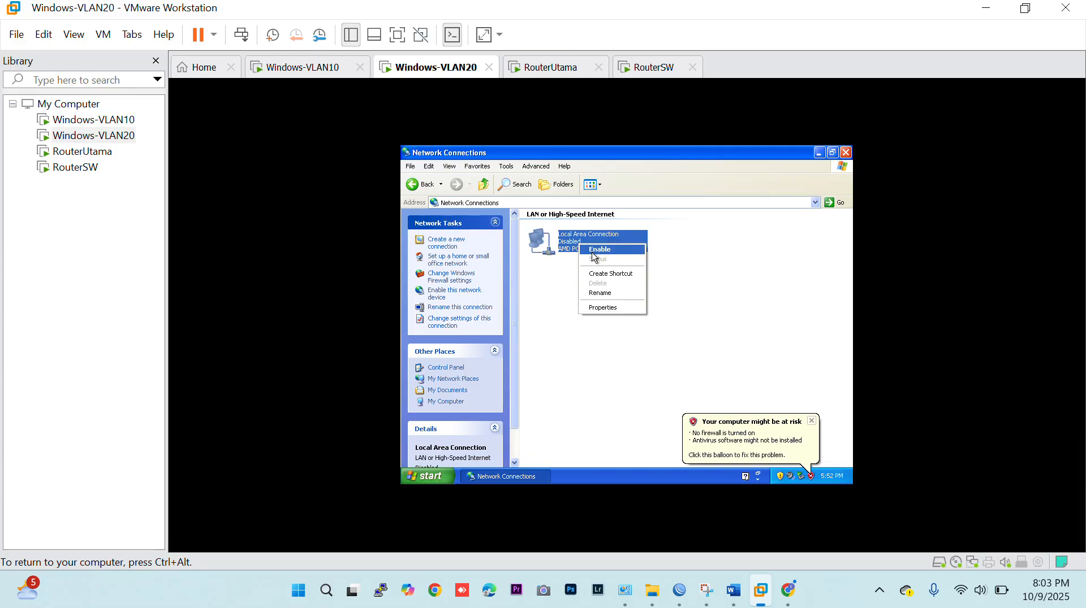
left_click(594, 254)
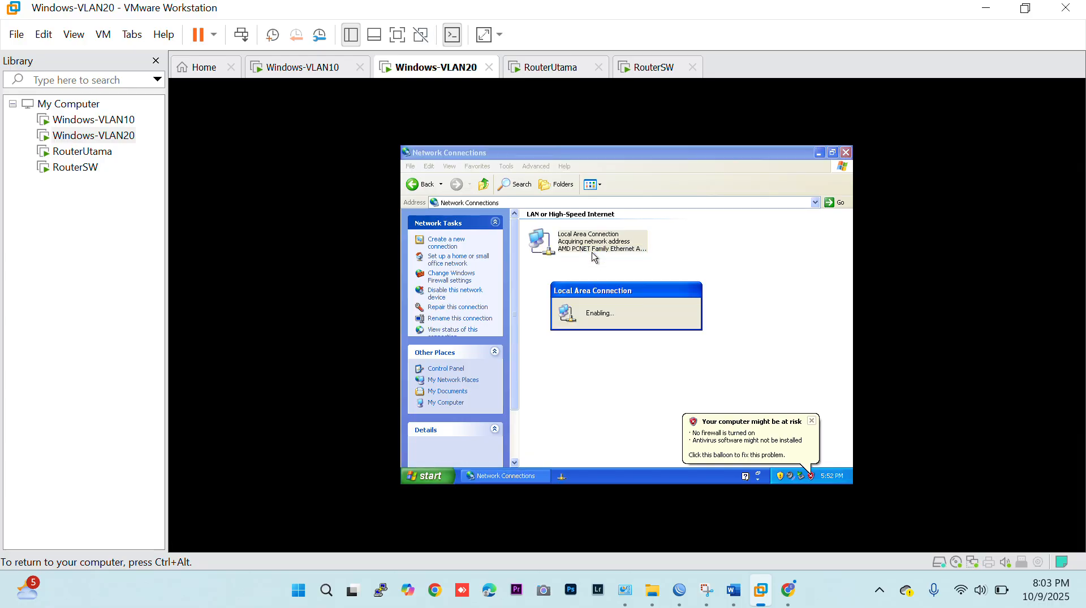
double_click(570, 244)
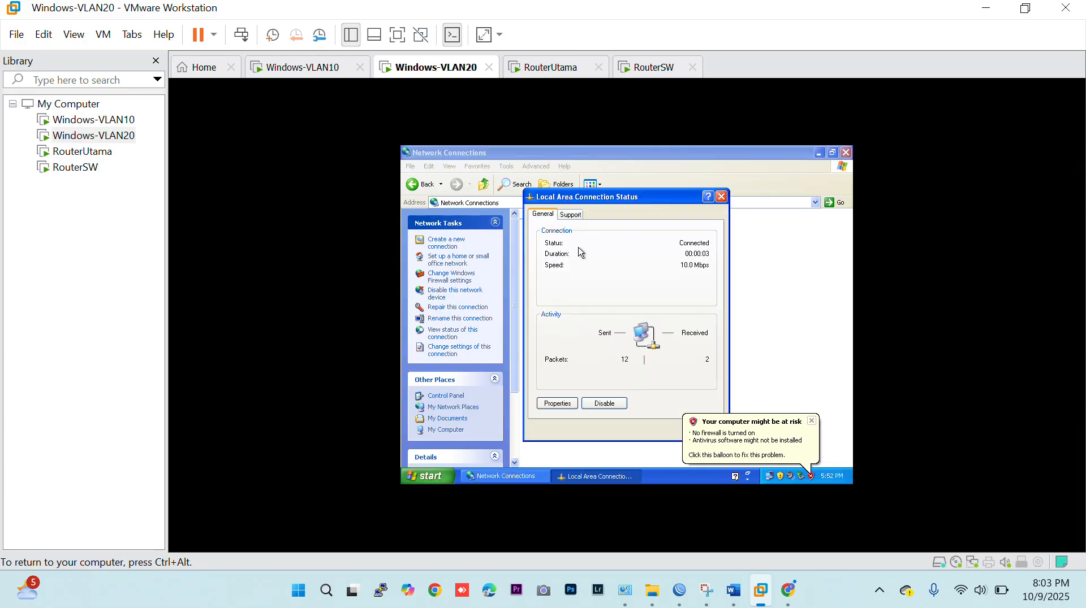
left_click(577, 220)
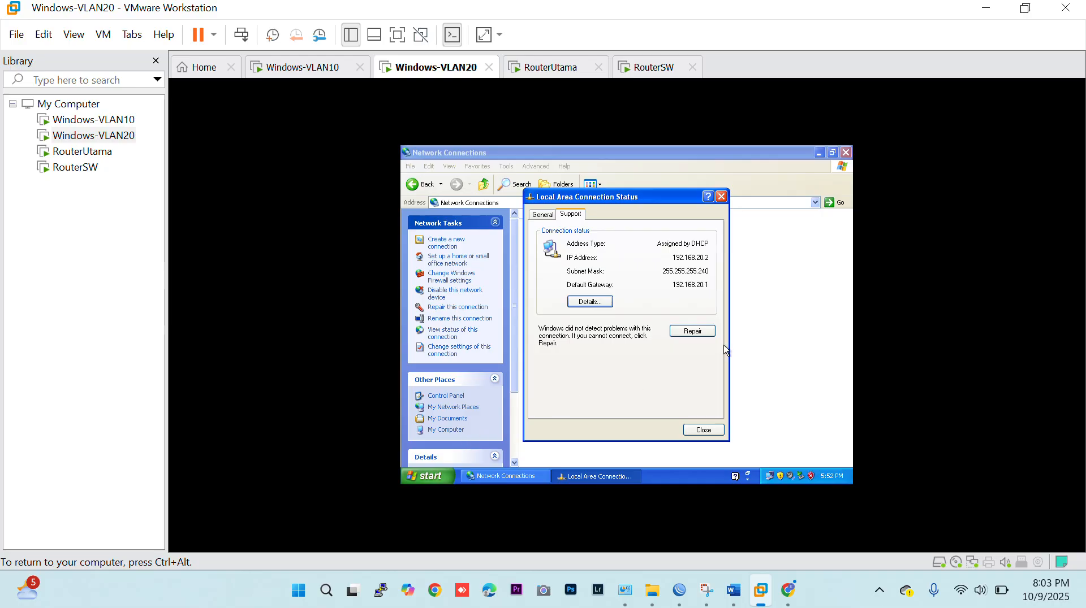
Open a command prompt on Windows-VLAN20, test internet connectivity with ping google.com, and stop the ping early.
key("super+r")
key("Return")
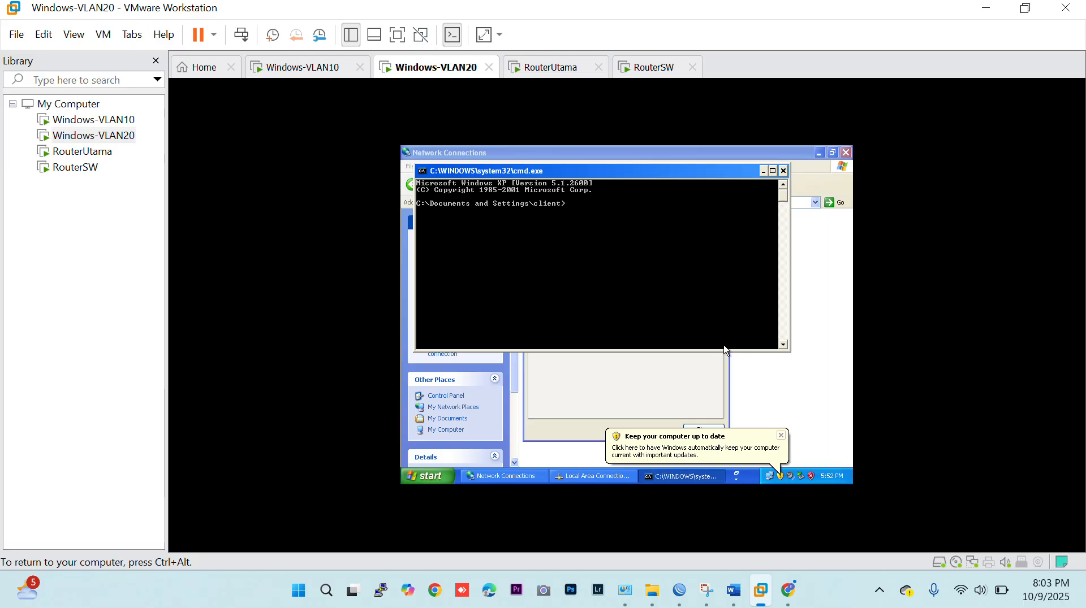
type("ping google.com")
key("Return")
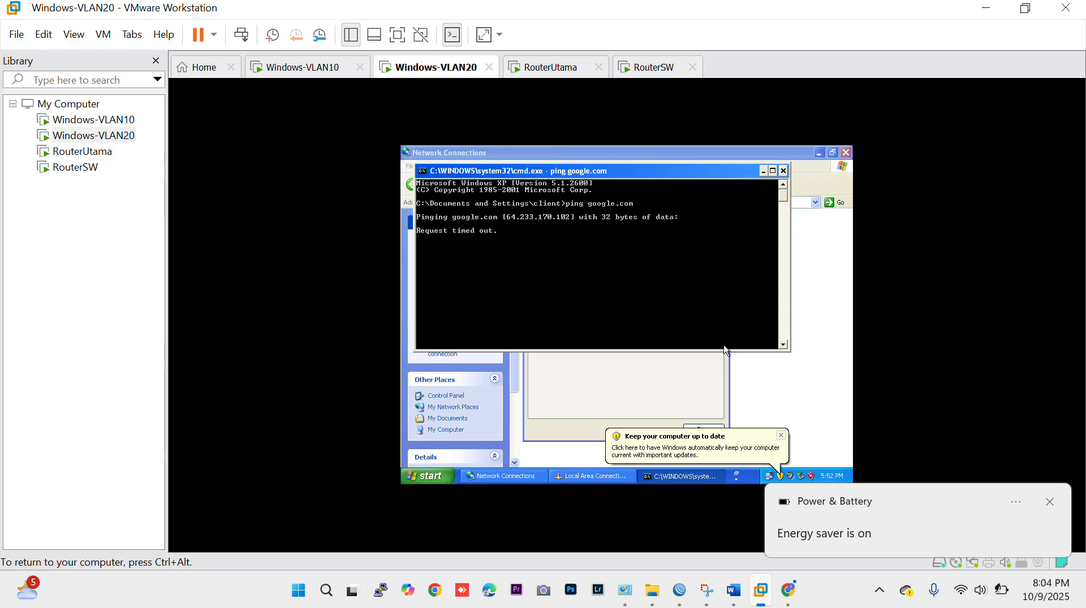
key("ctrl+c")
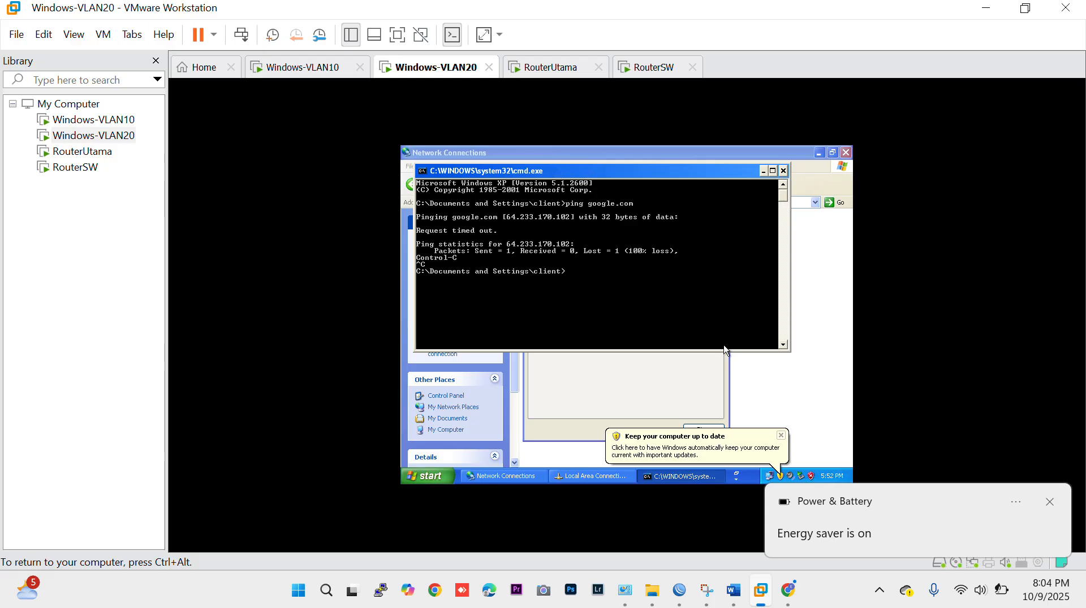
Test internet connectivity by IP address with ping 8.8.8.8 and stop the ping early.
type("ping 8.8.8.8")
key("Return")
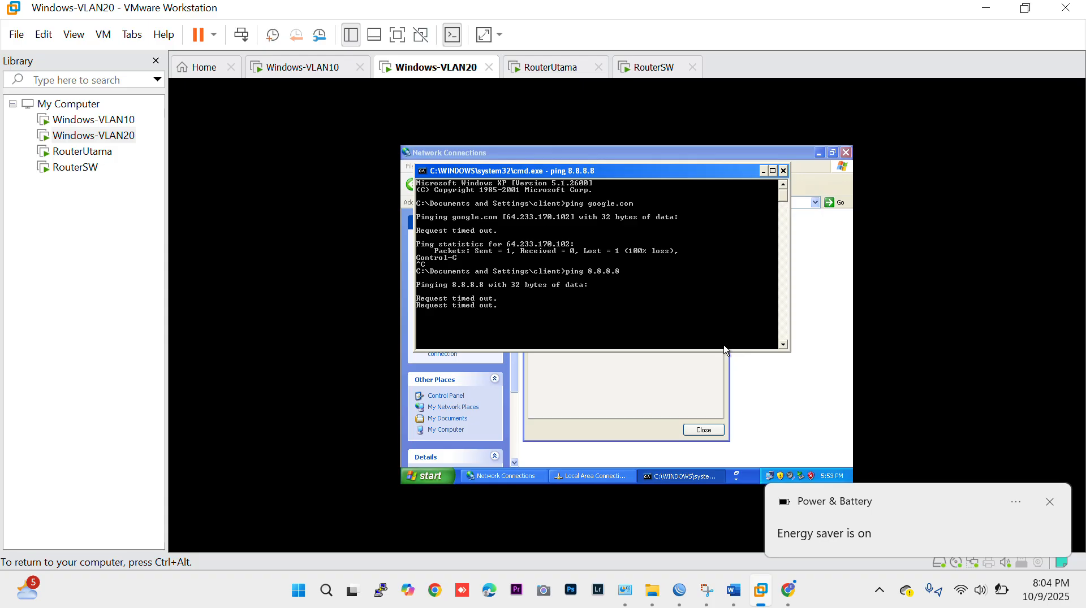
key("ctrl+c")
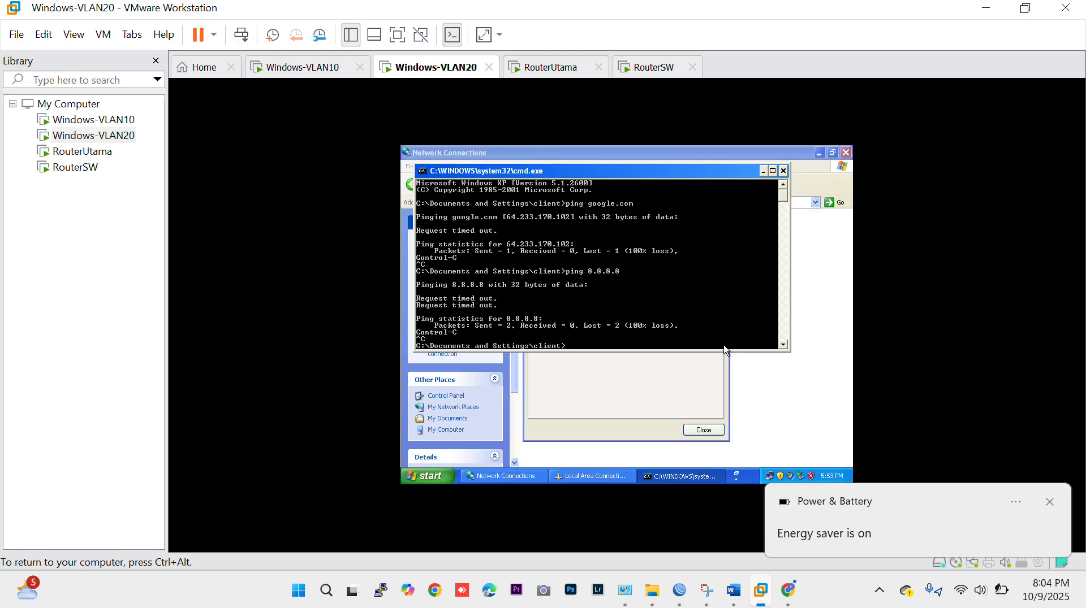
Test the connection to the VLAN 20 gateway with ping 192.168.20.1, and switch to the topology diagram in the Word module.
type("ping 192.168.20.1")
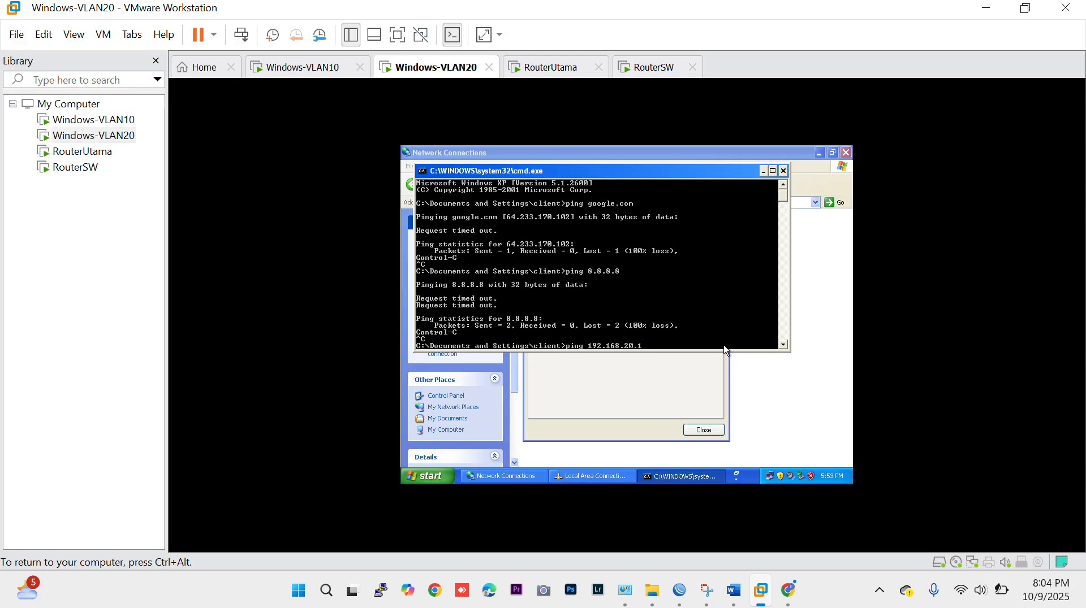
key("Return")
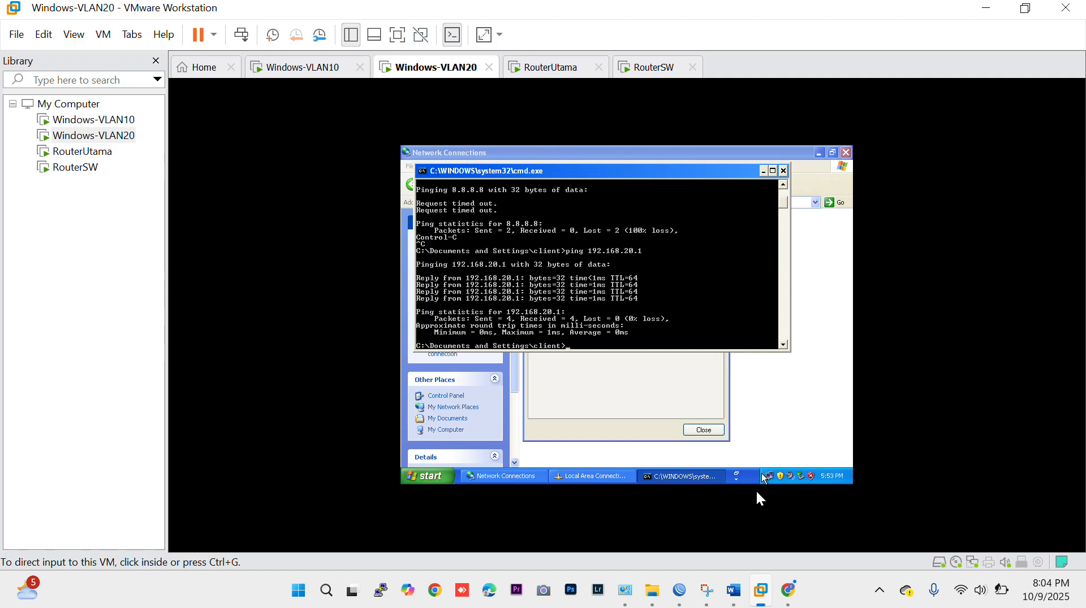
left_click(732, 591)
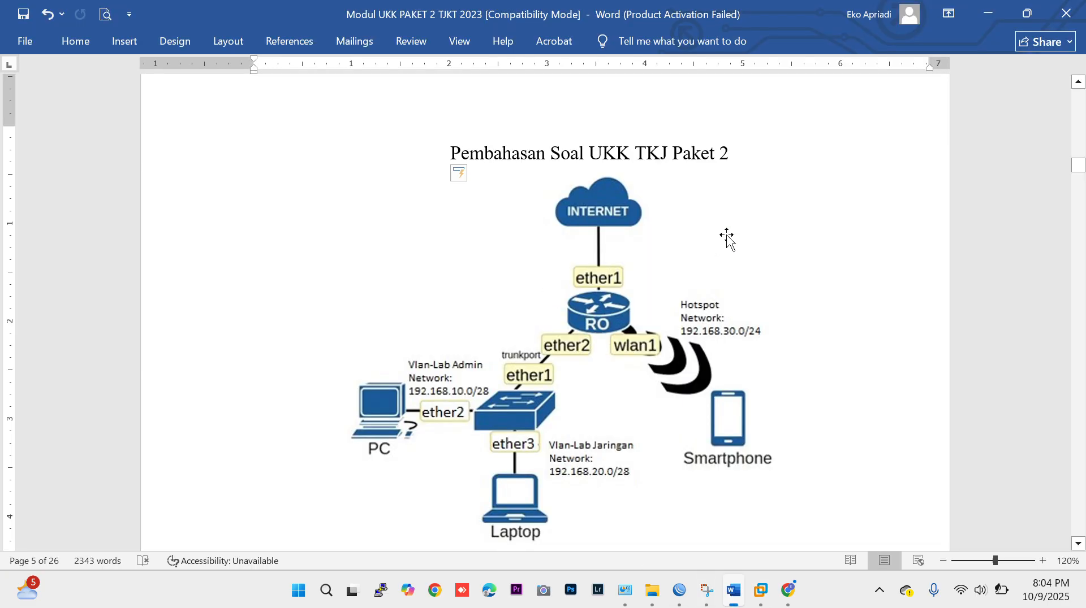